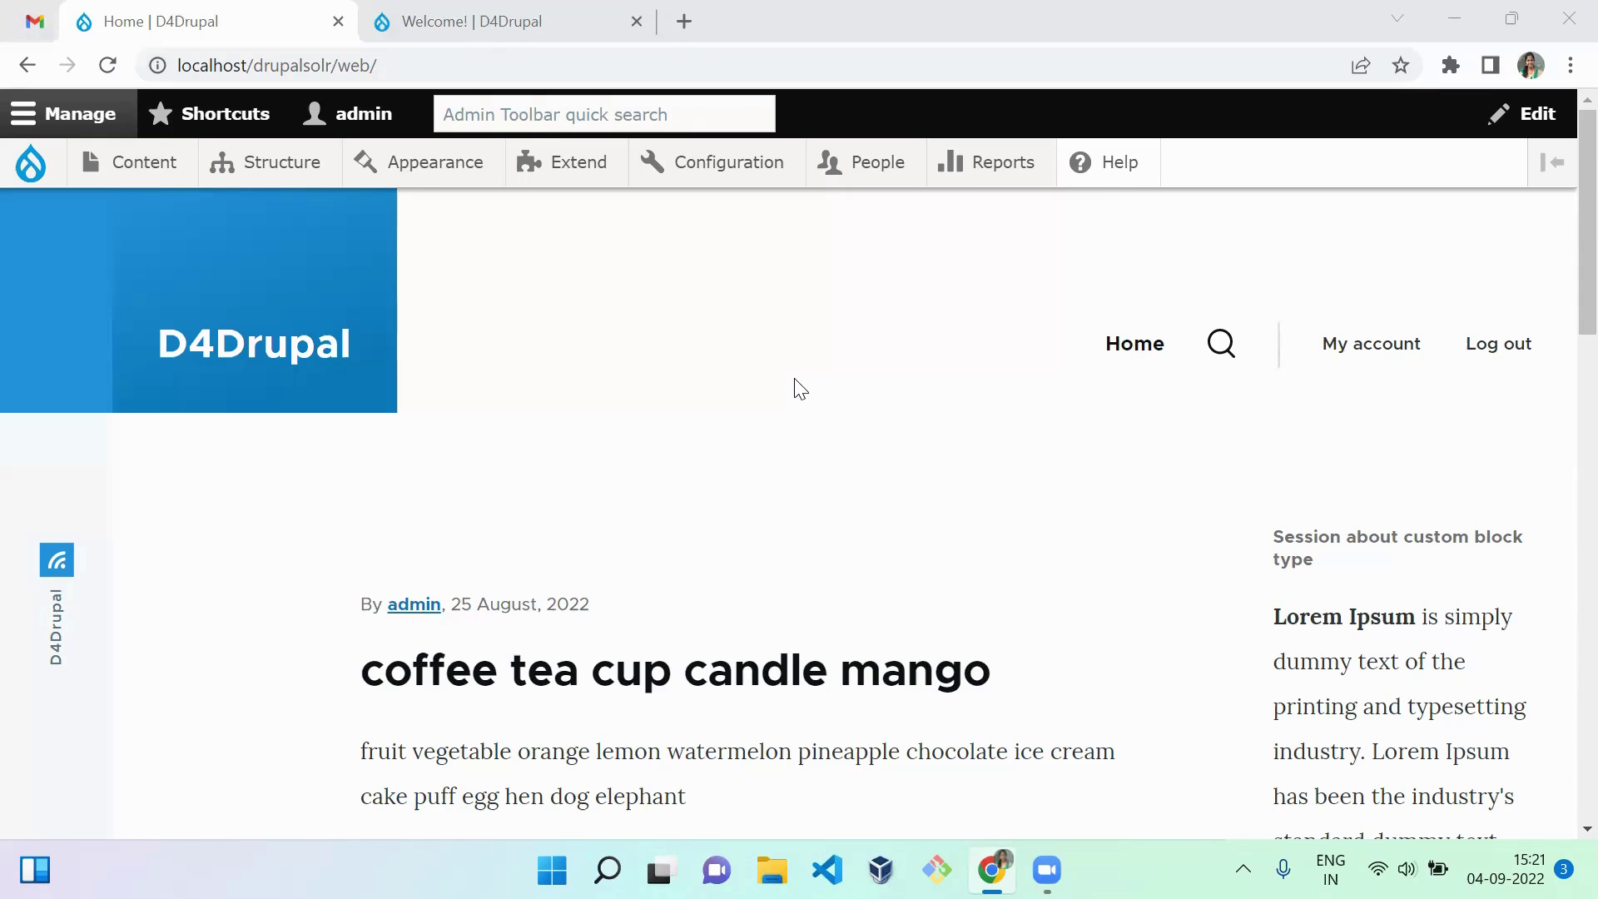
Step: Open the custom block types list on the drupalsolr site and review its block types
left_click(419, 6)
left_click(167, 10)
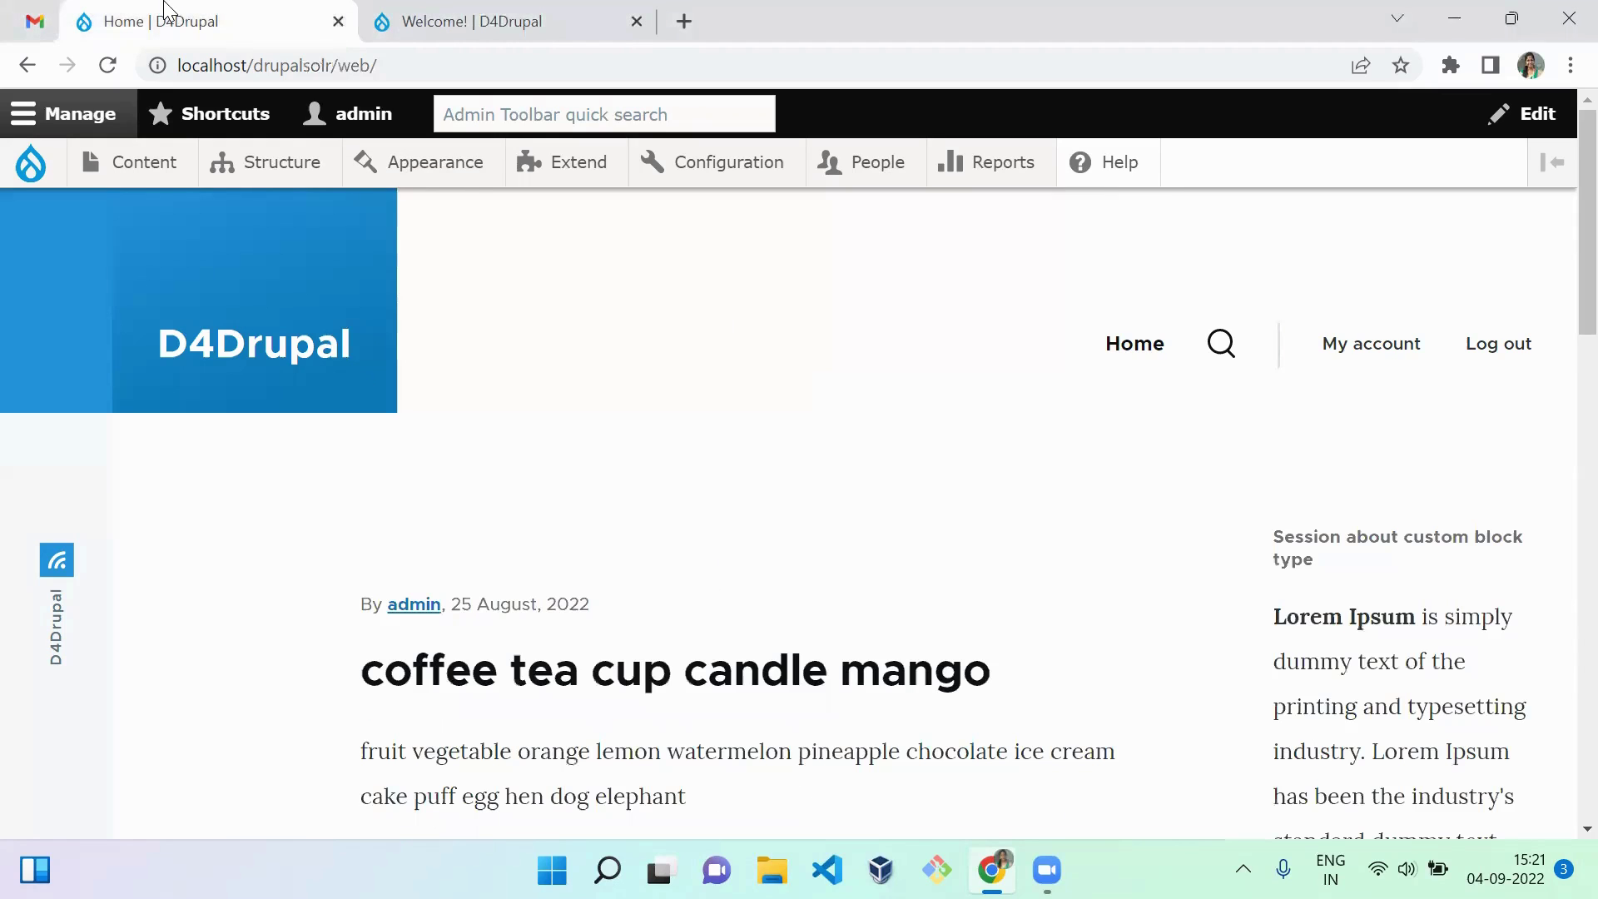
mouse_move(317, 163)
mouse_move(346, 229)
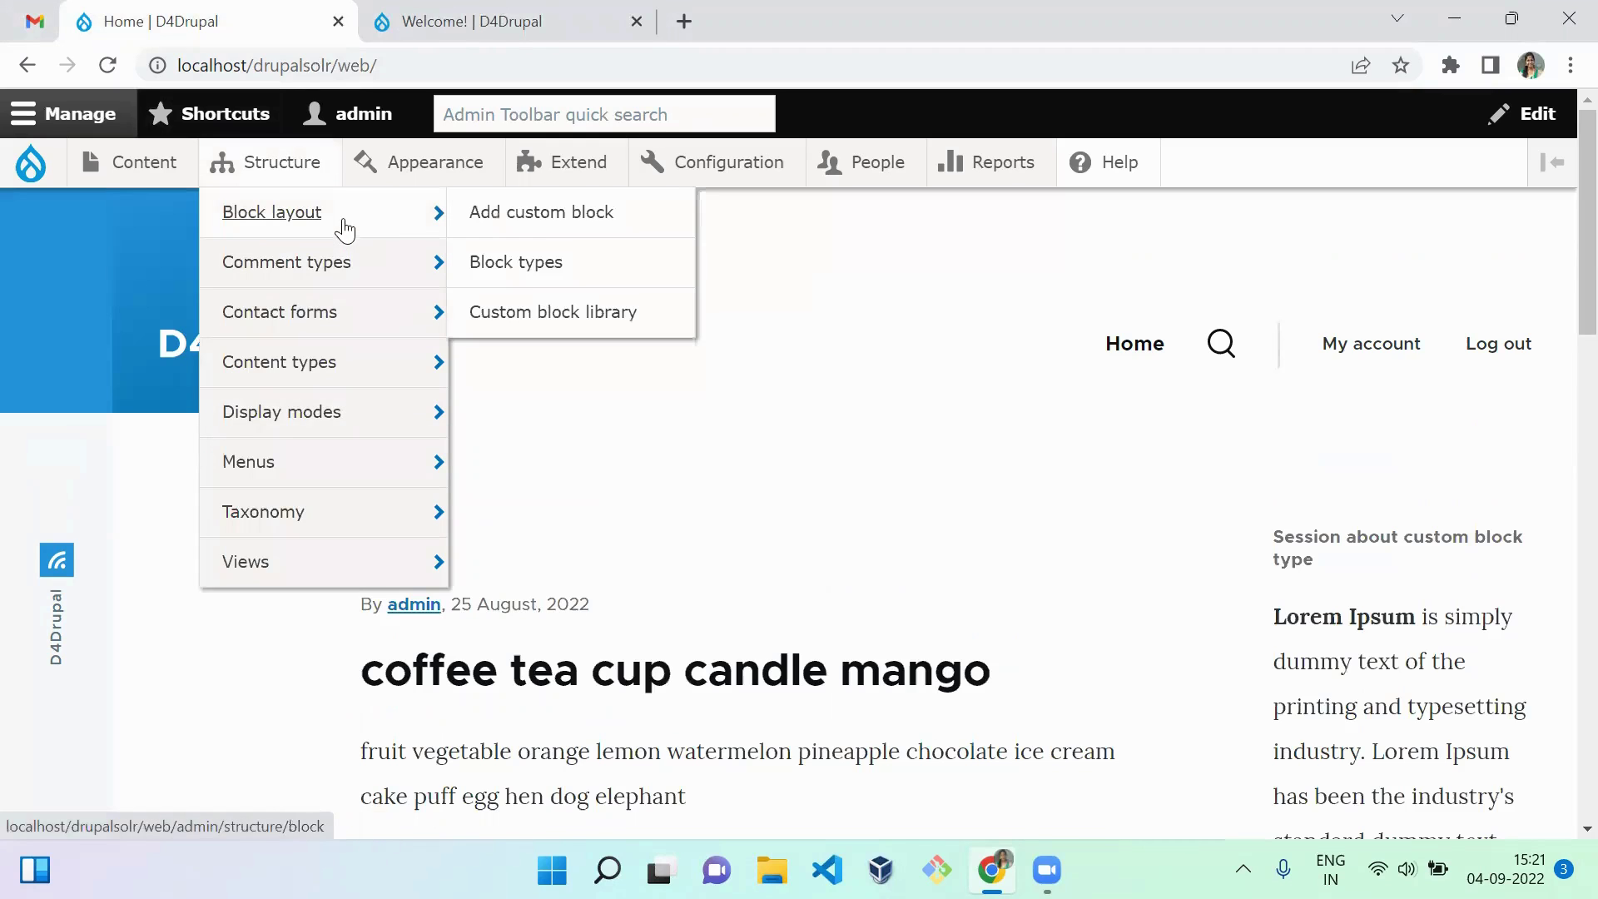
left_click(516, 265)
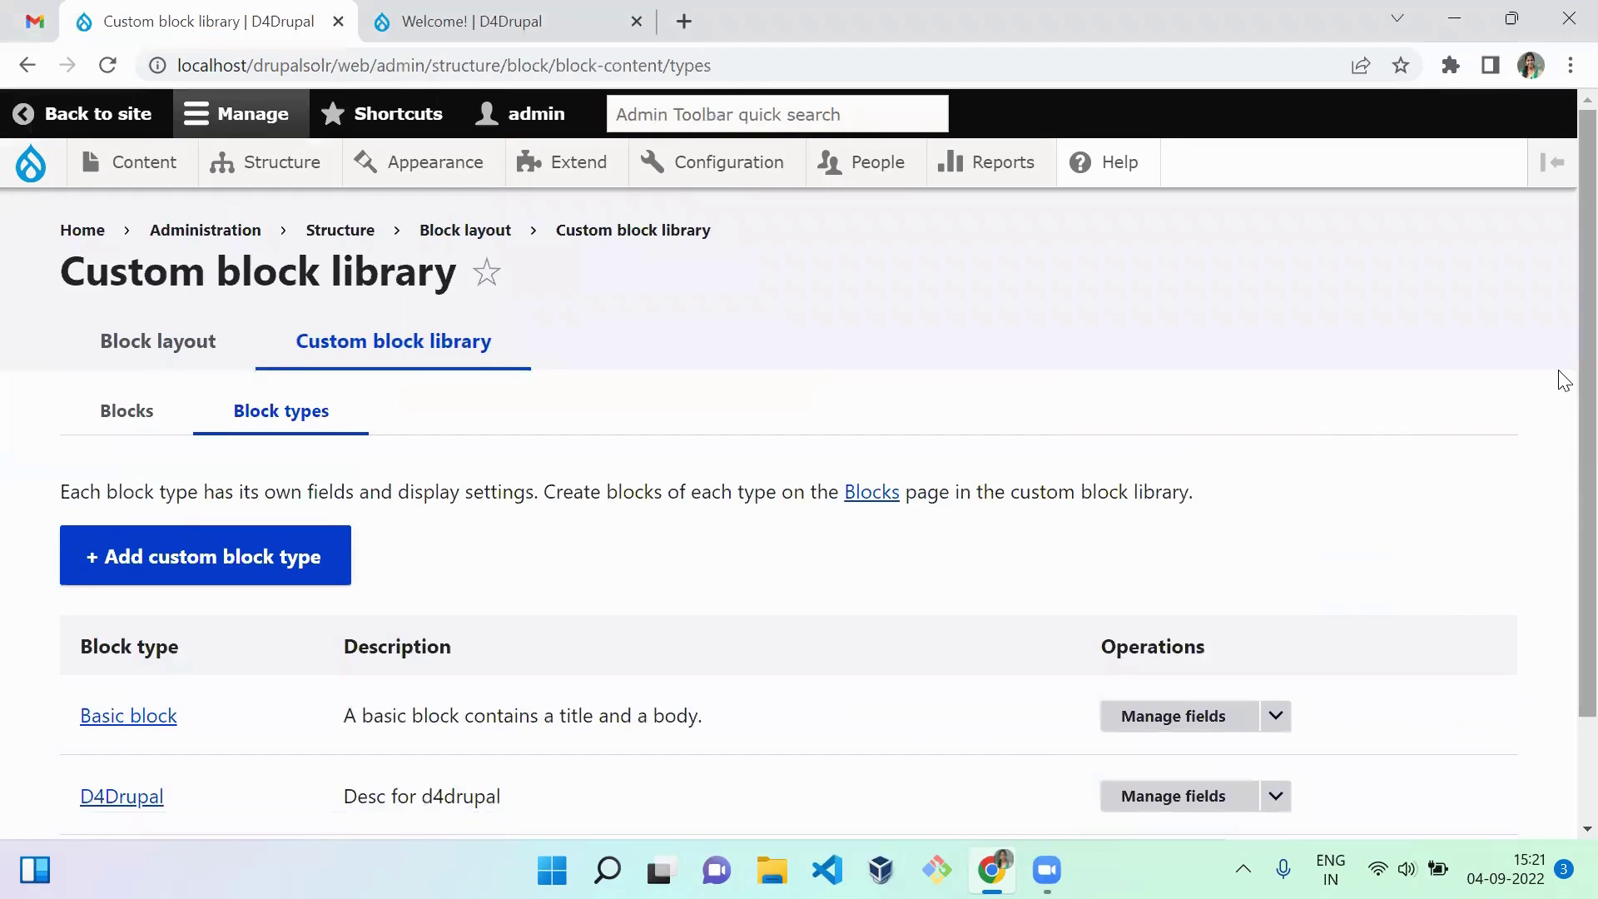
scroll(1561, 379, "down", 2)
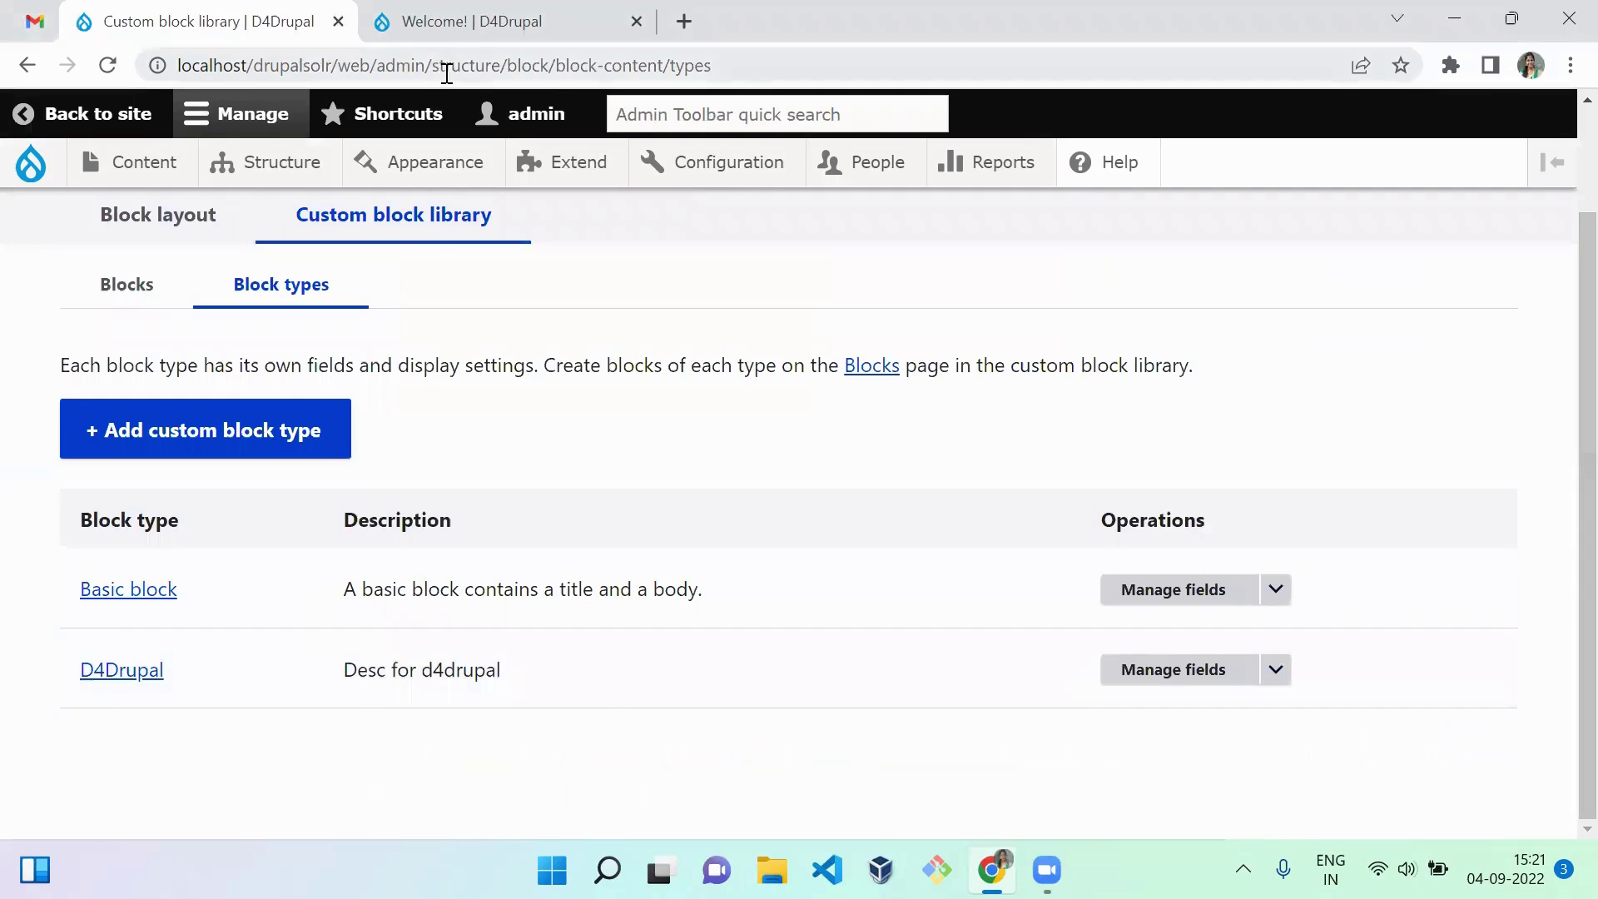
Step: Switch to the drupal-9.4.5 site and review its custom block types list for comparison
left_click(476, 35)
mouse_move(268, 196)
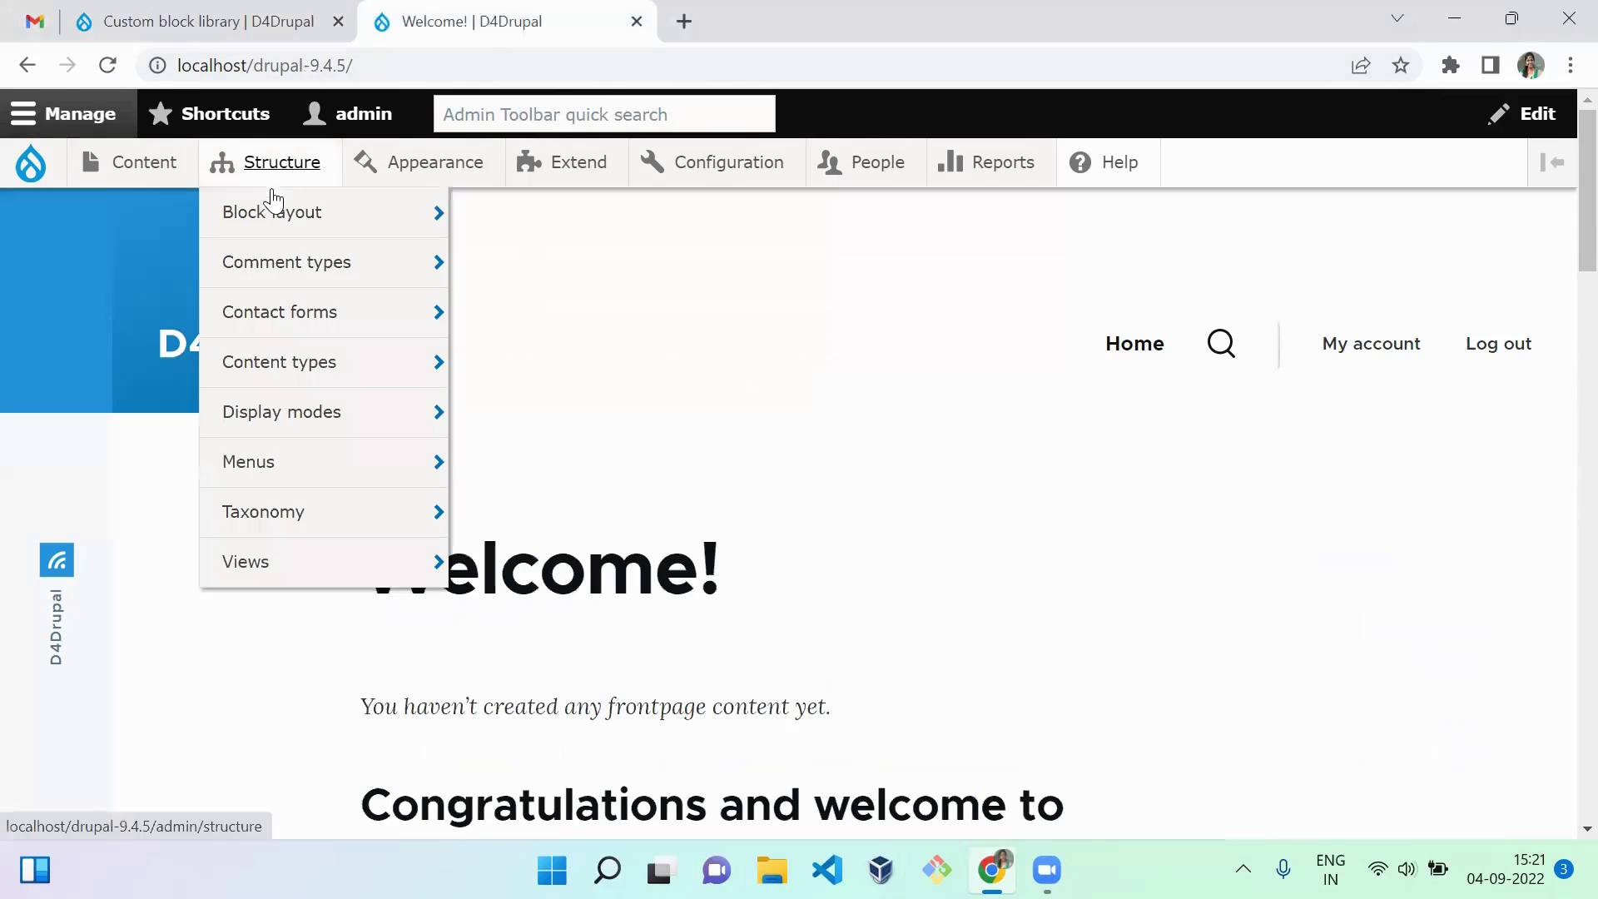
mouse_move(323, 210)
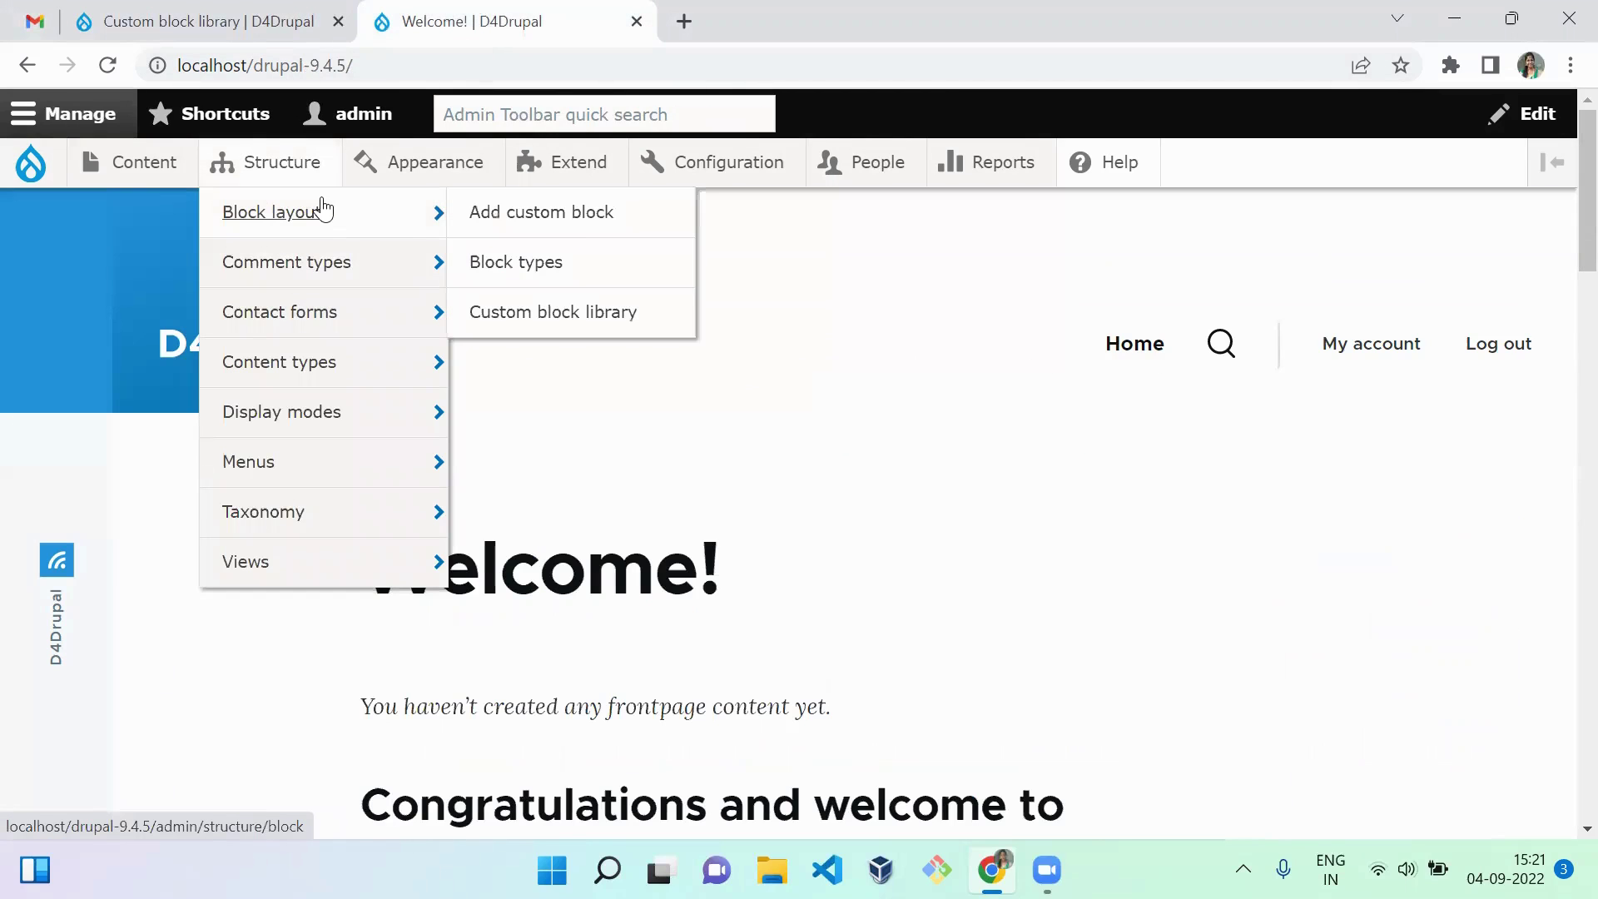
left_click(586, 263)
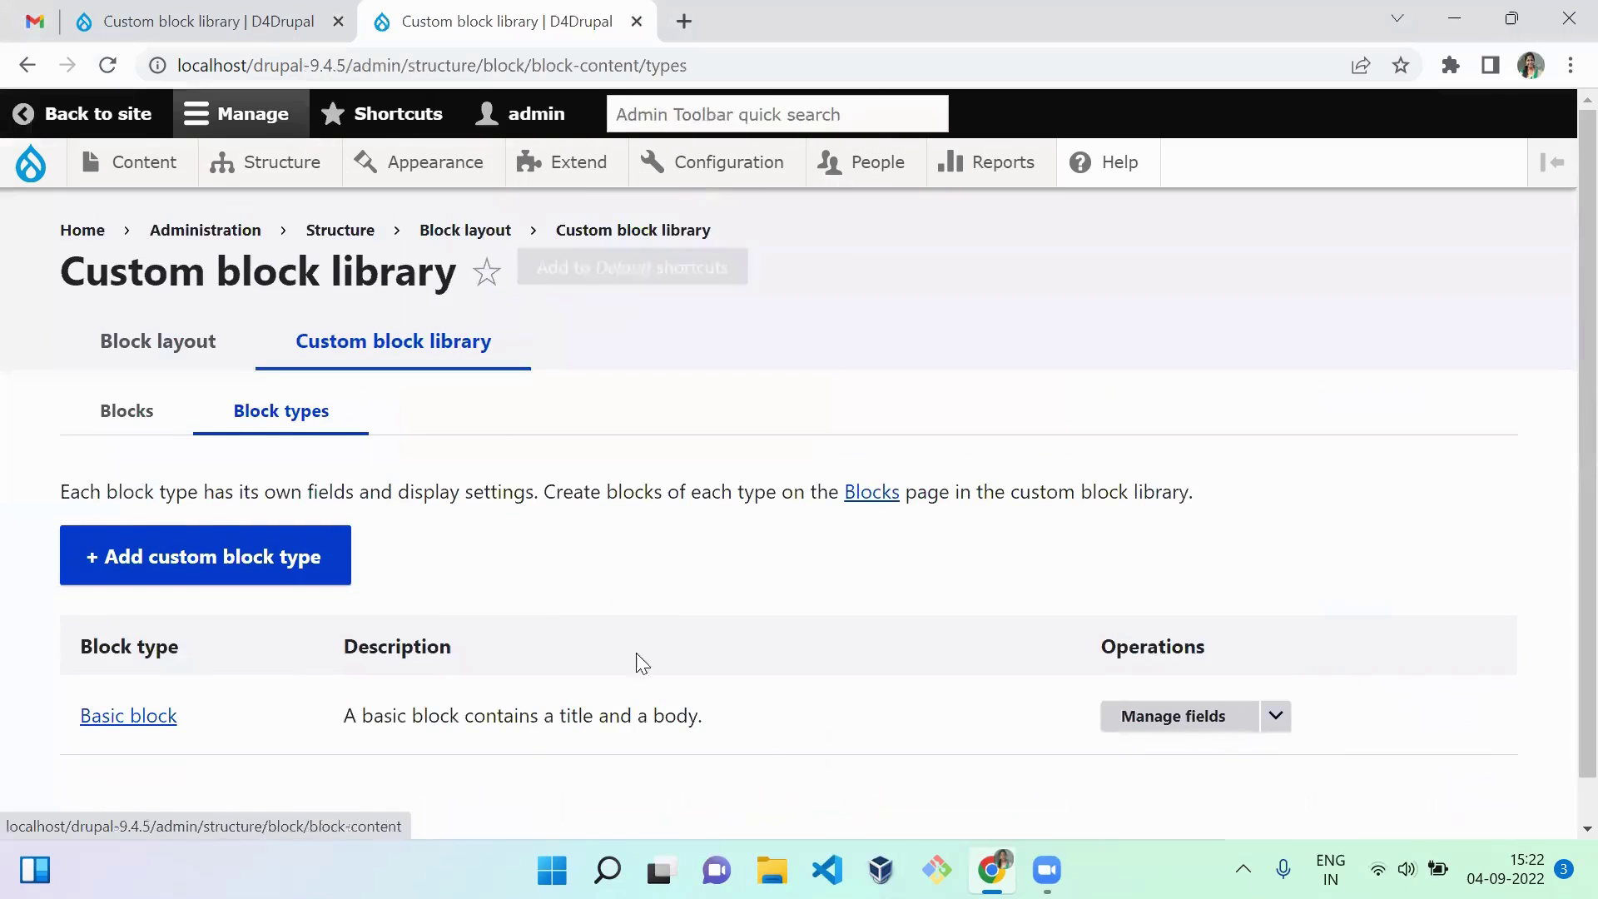
scroll(1564, 612, "down", 1)
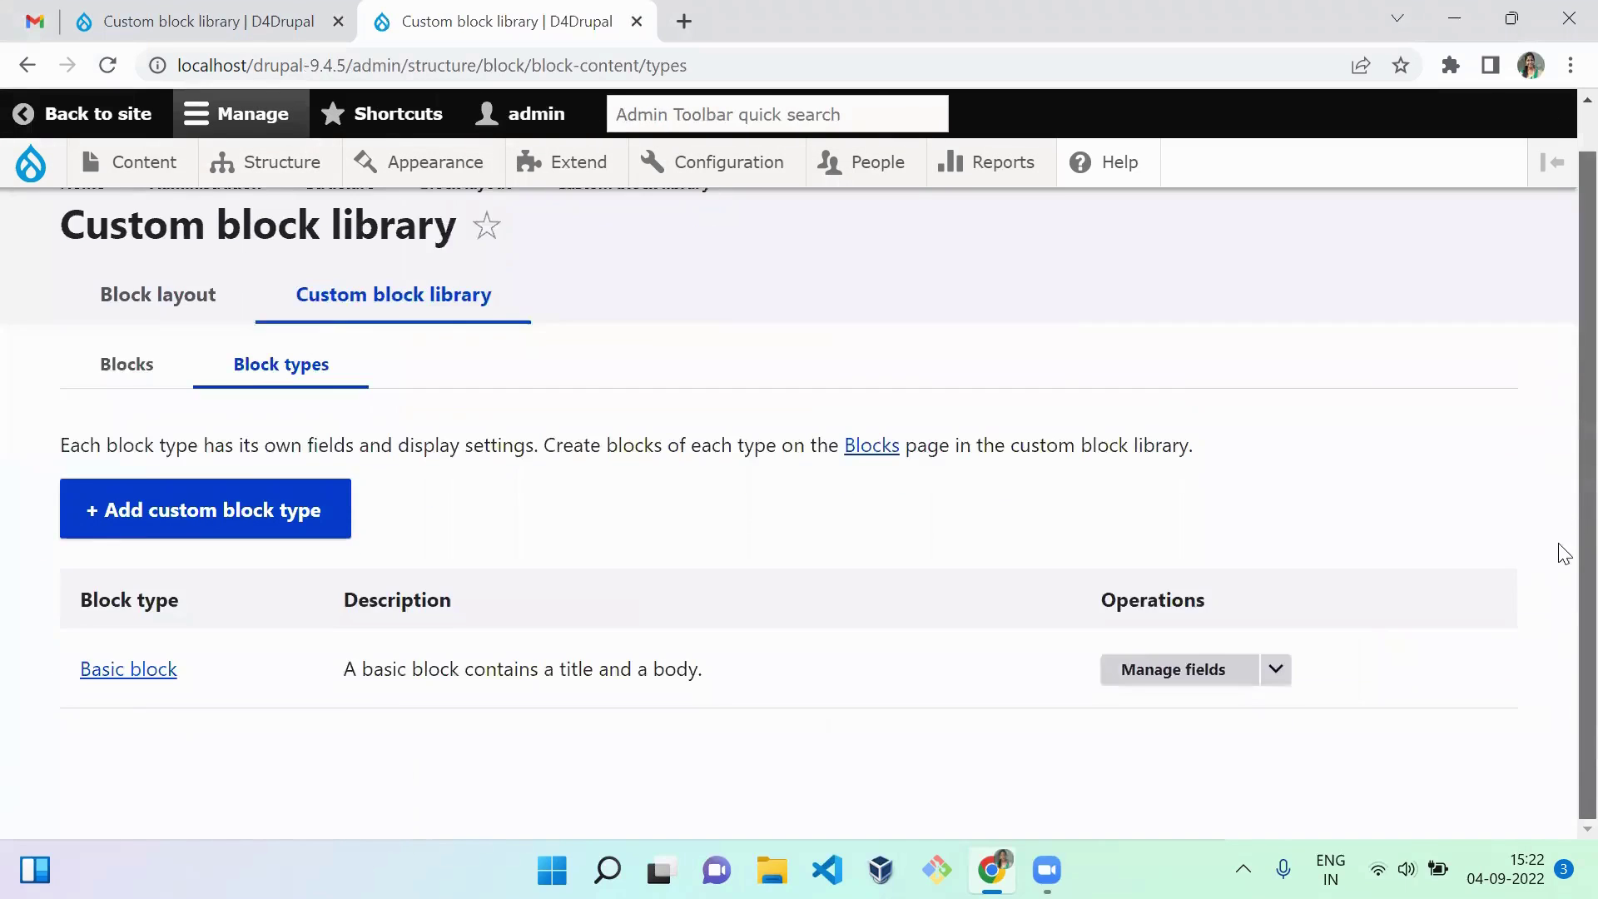
scroll(1560, 516, "up", 1)
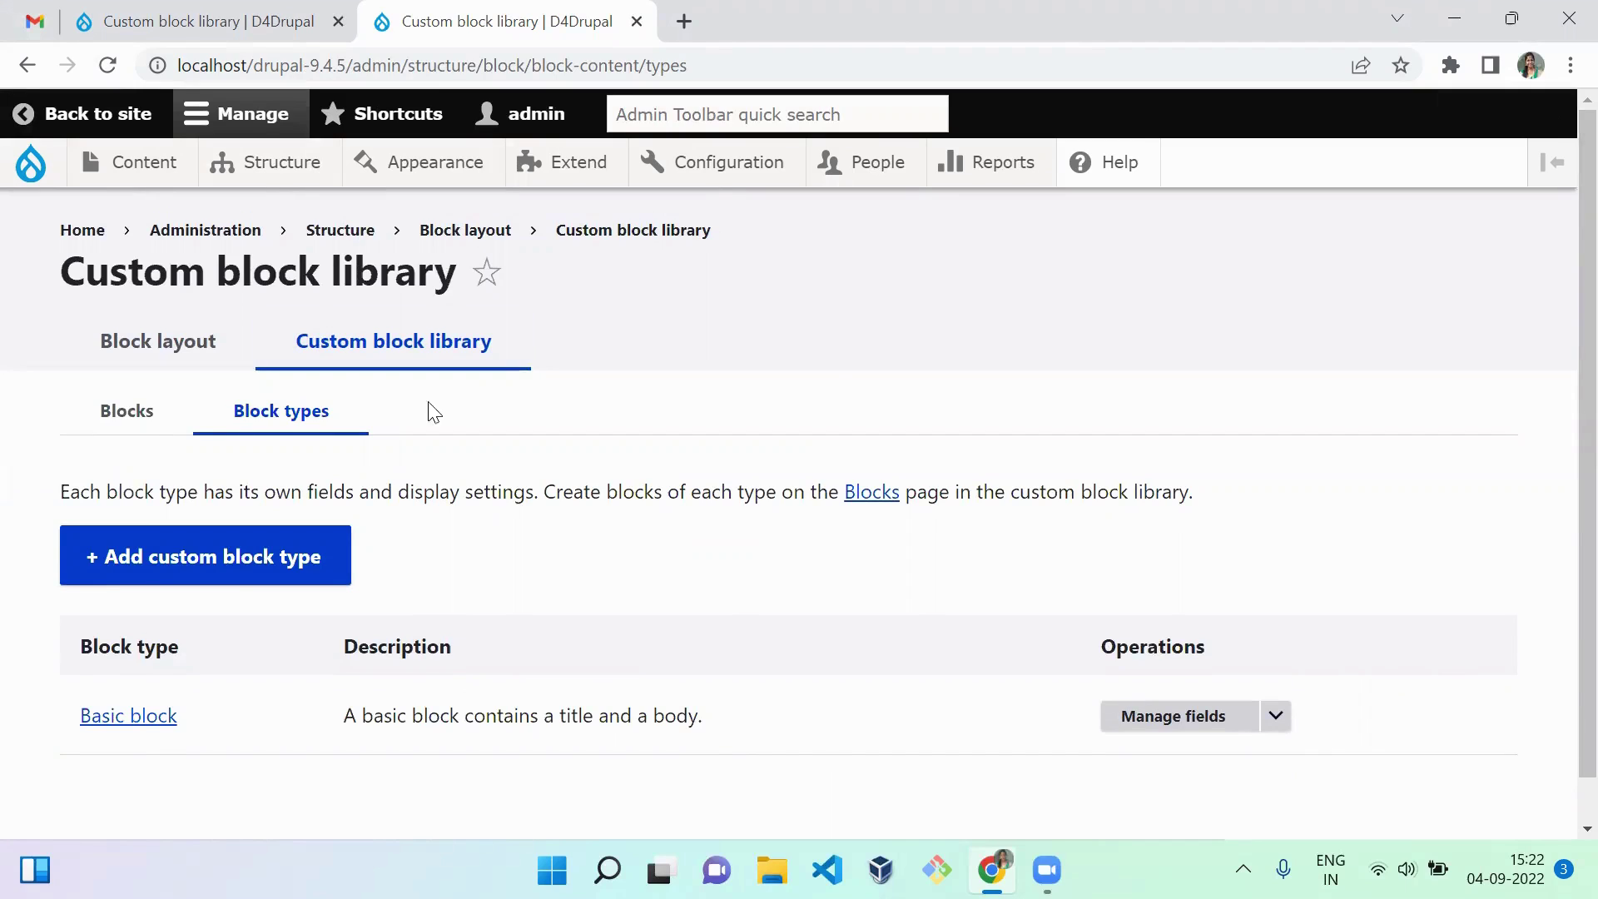
Step: On the drupalsolr site, open the single-item configuration export page in a separate browser tab
left_click(215, 12)
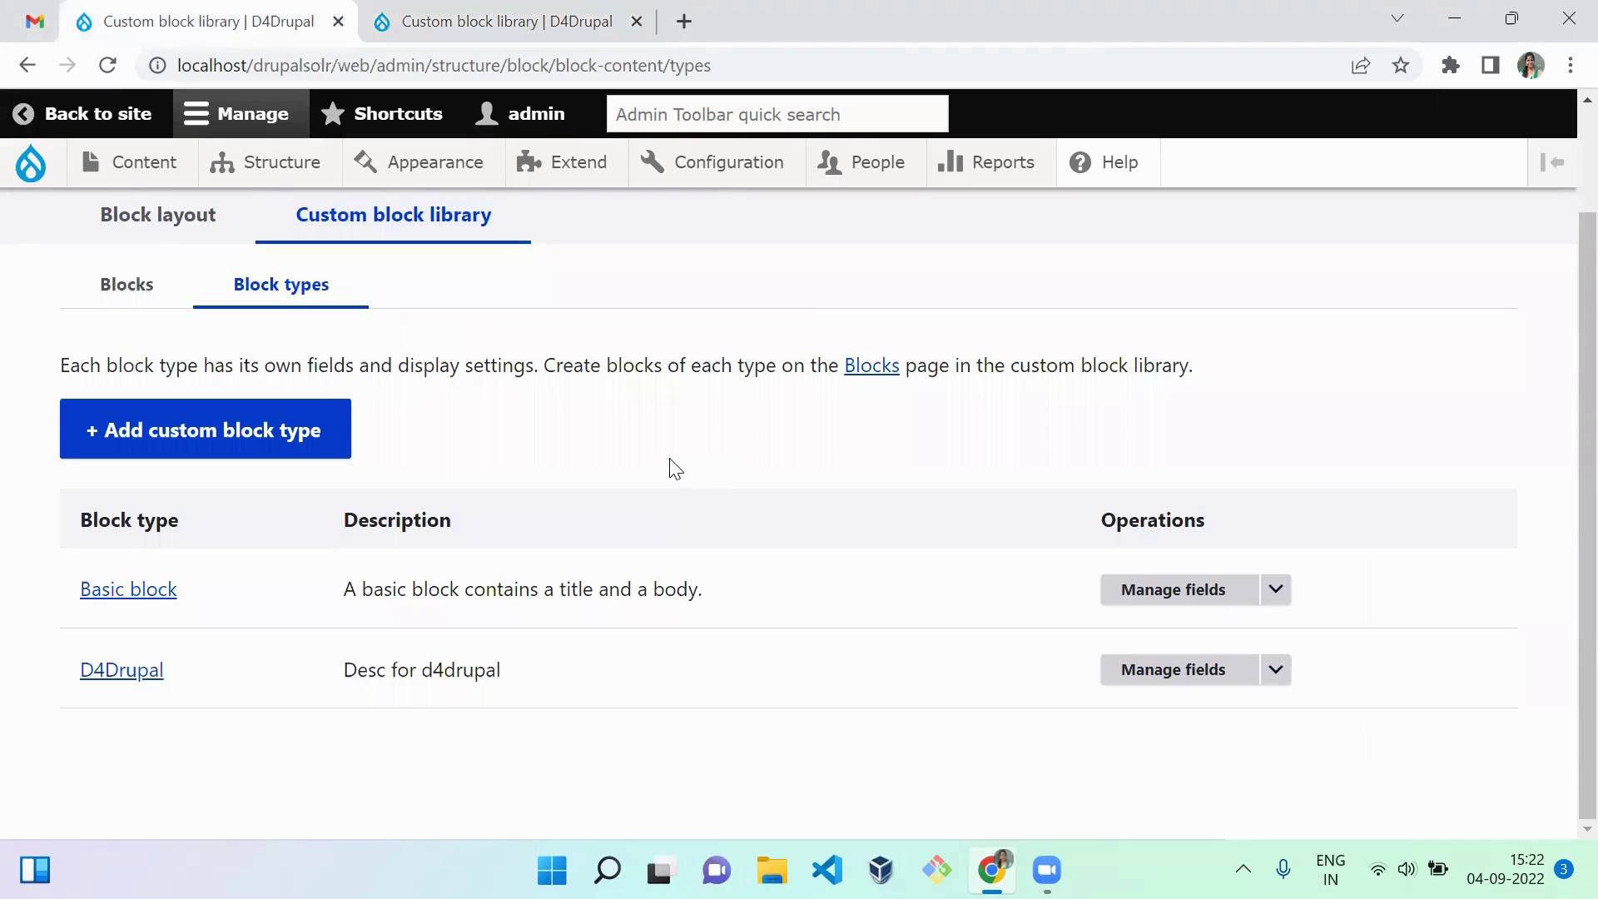
mouse_move(697, 175)
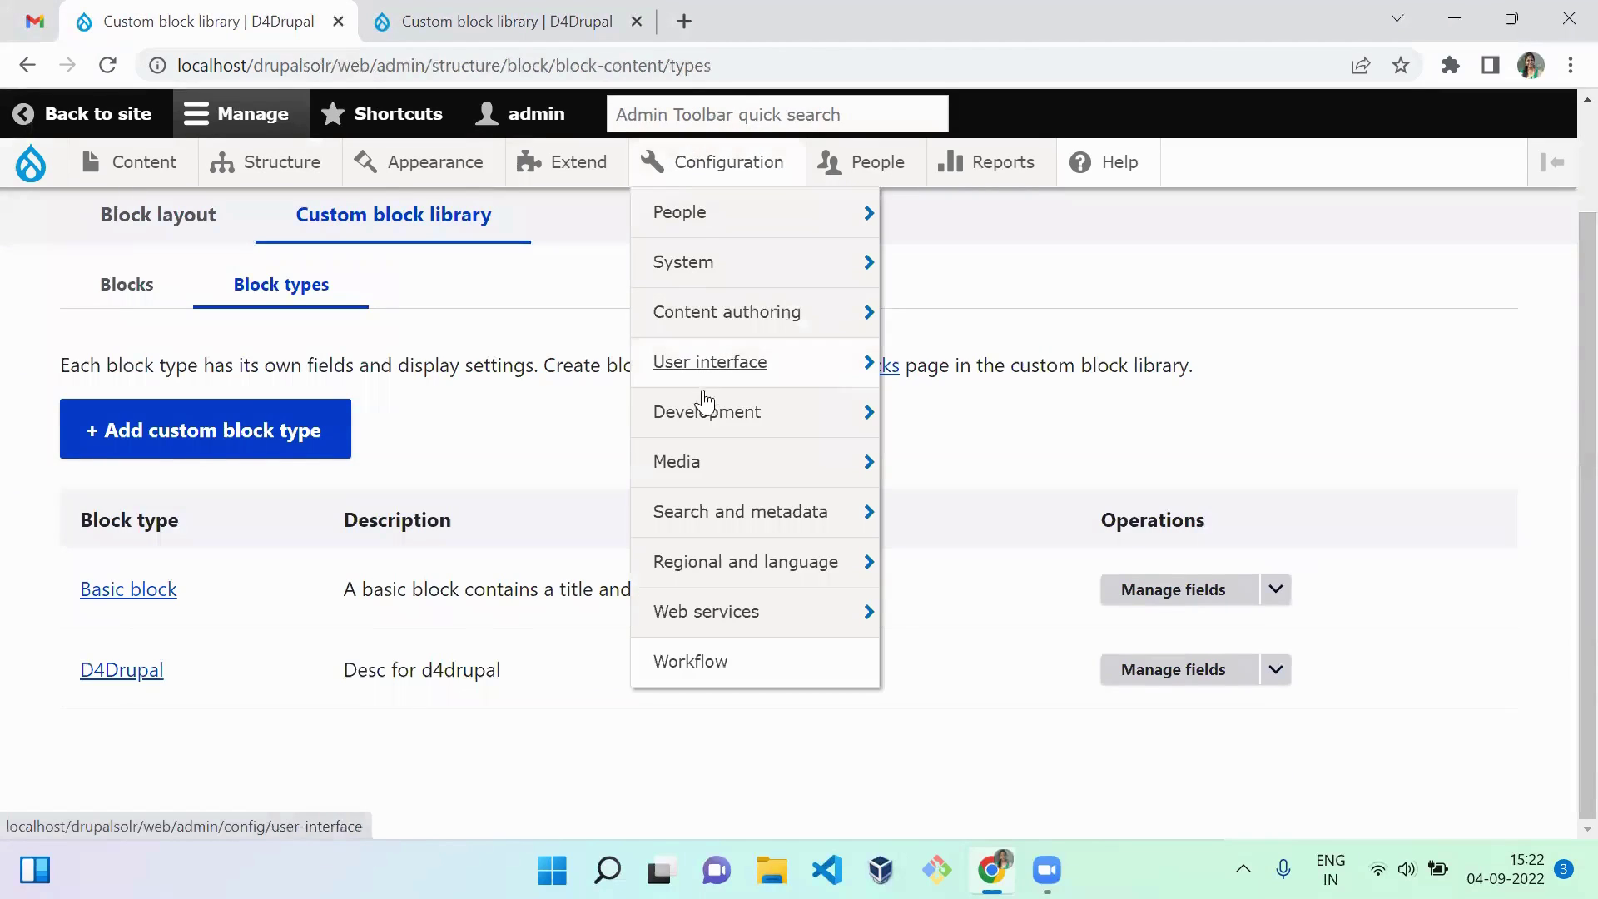
mouse_move(707, 426)
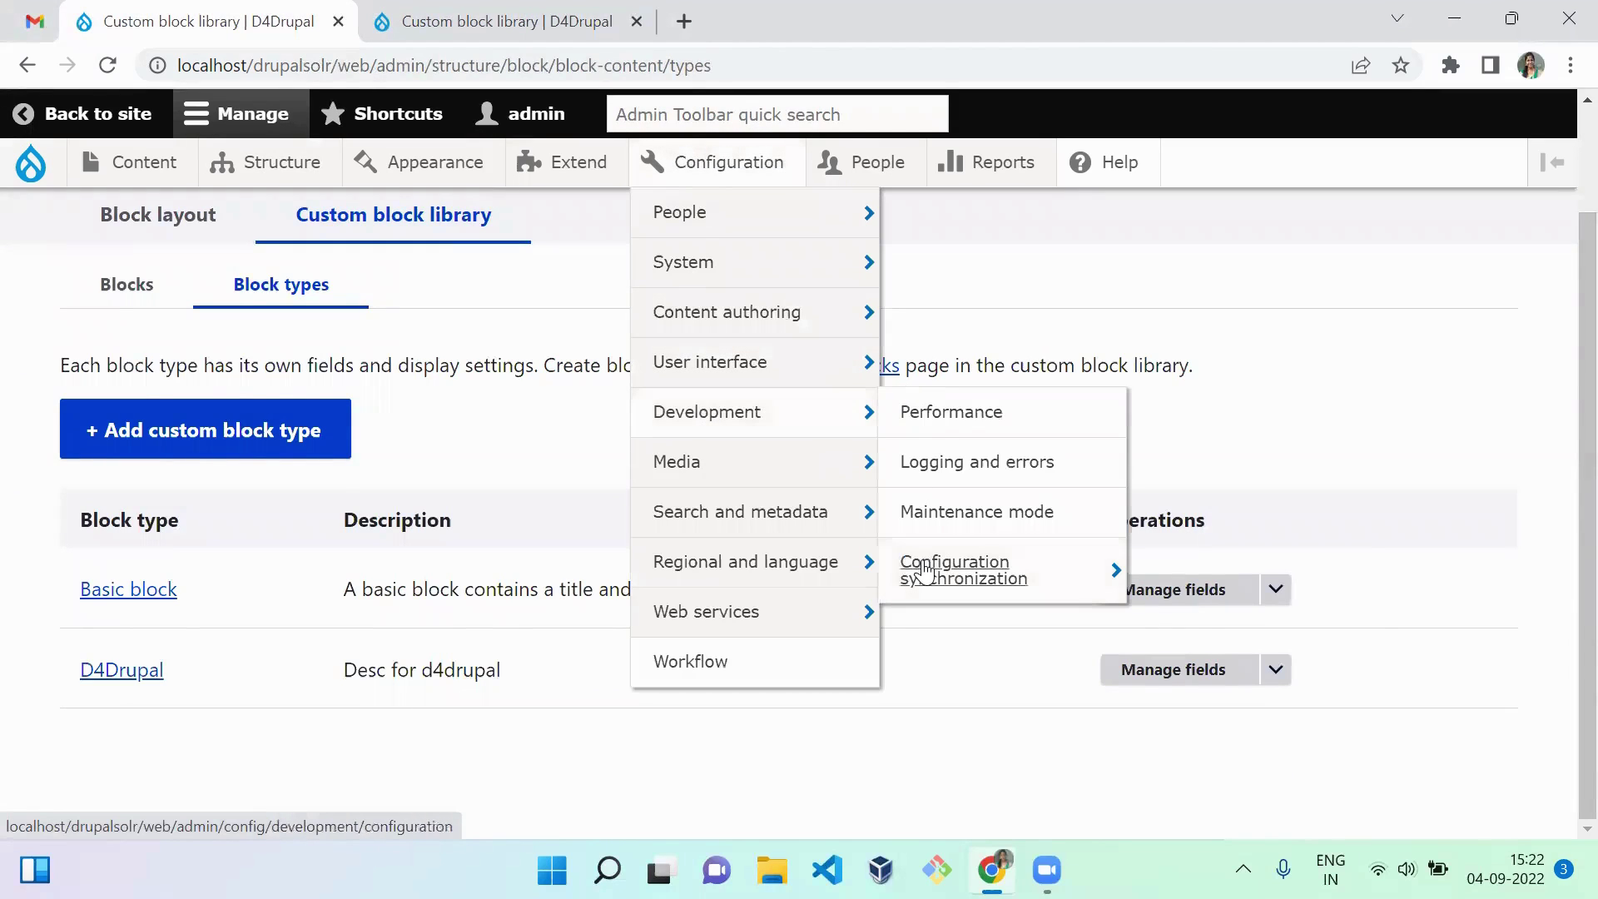
mouse_move(1060, 566)
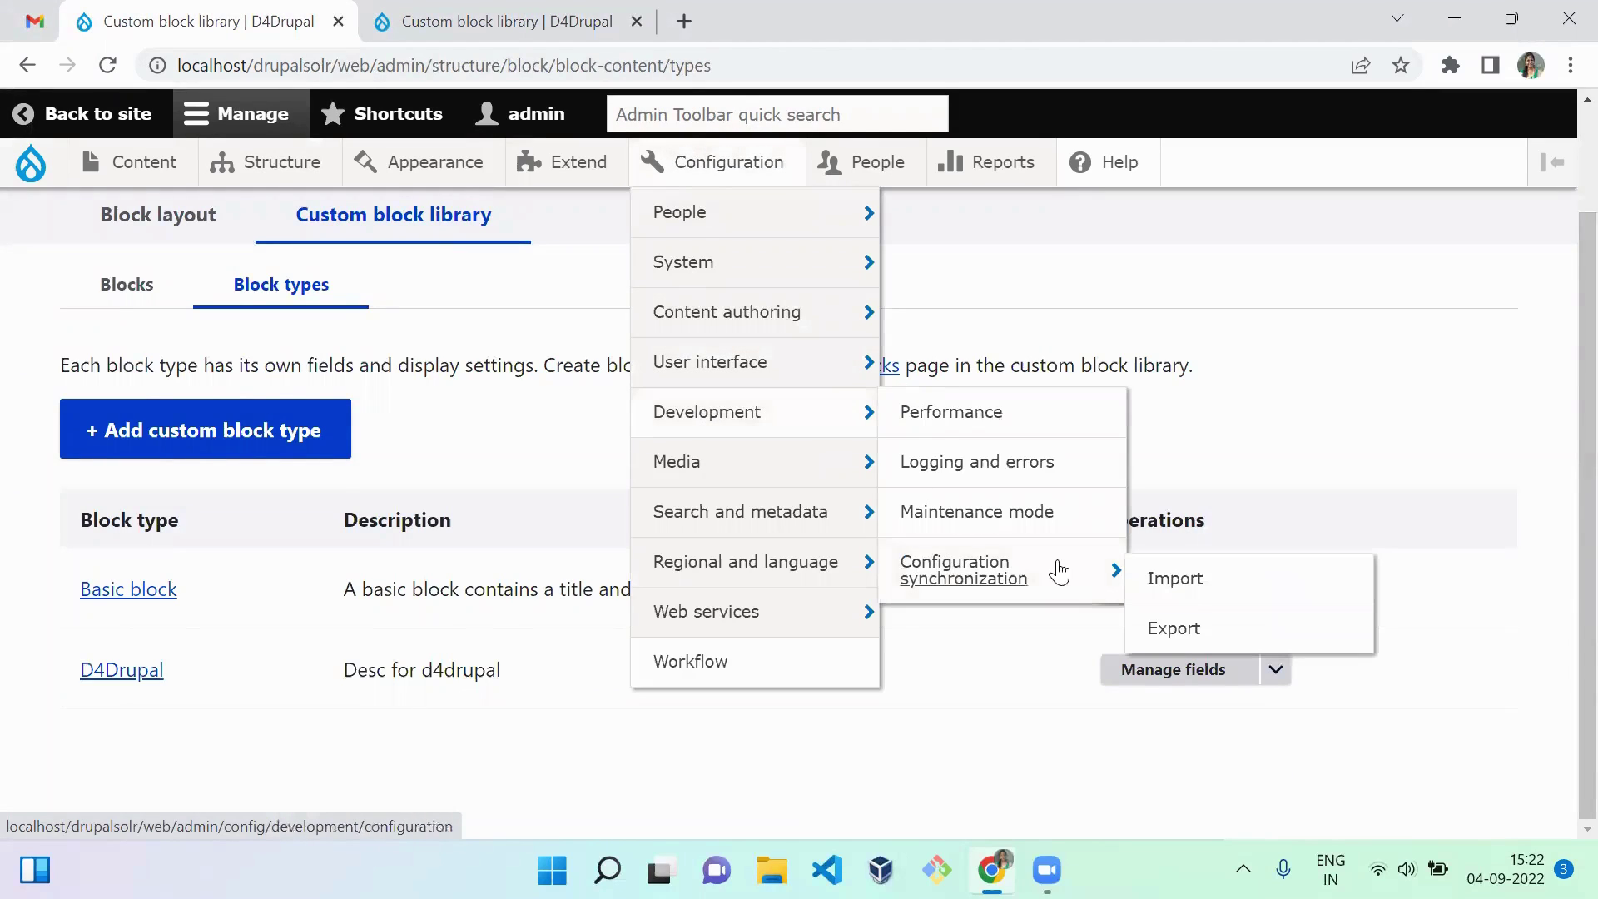
middle_click(1207, 636)
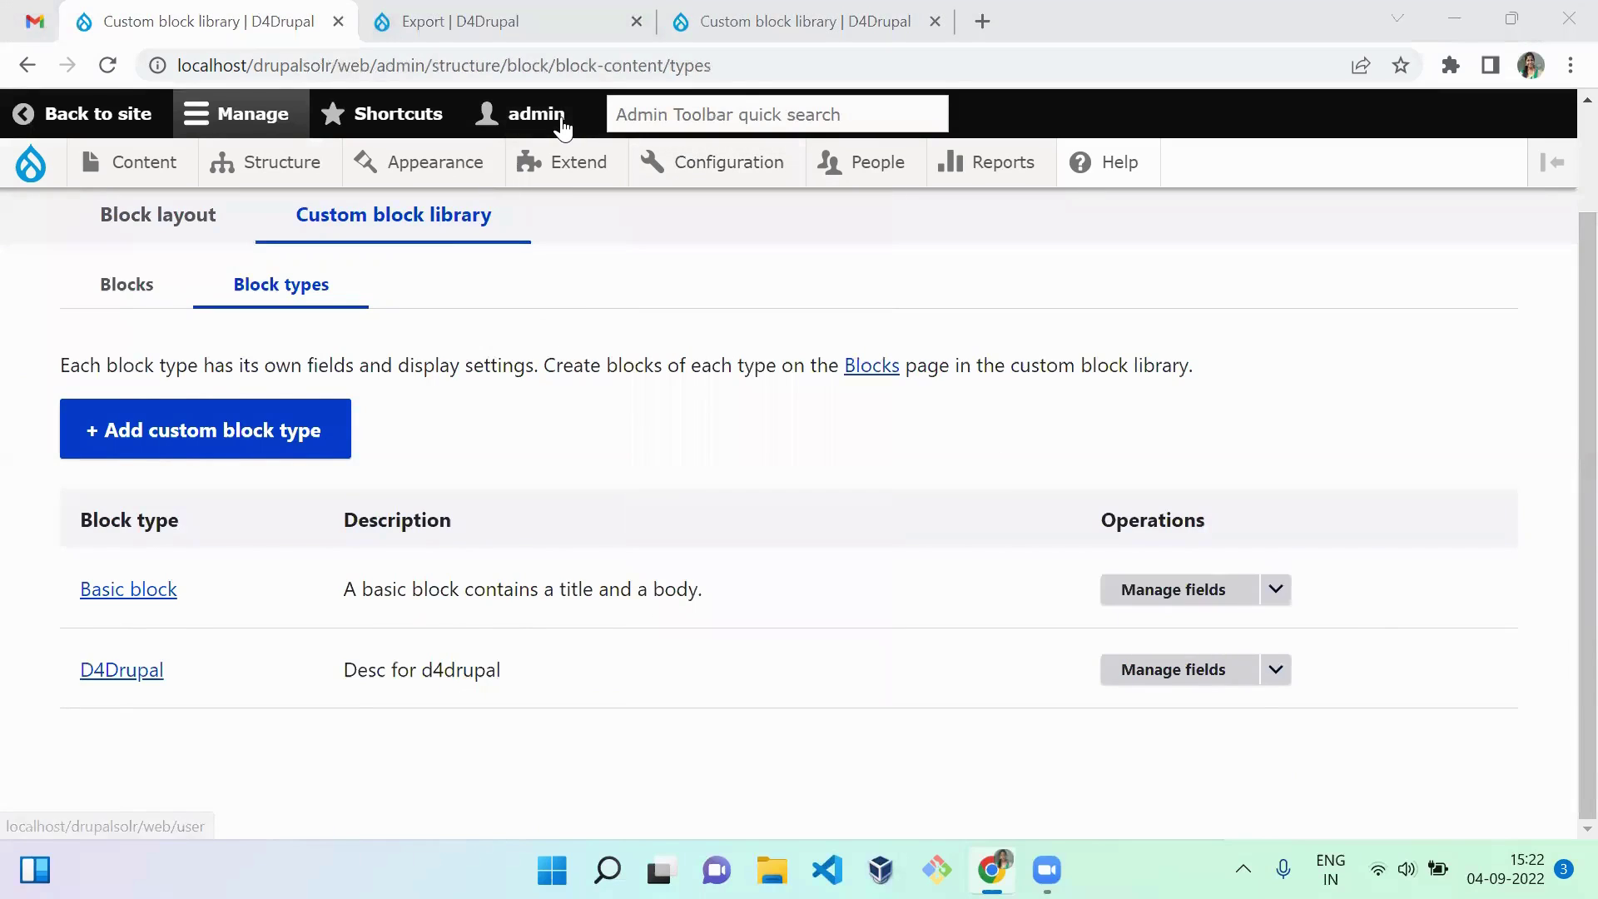
left_click(437, 25)
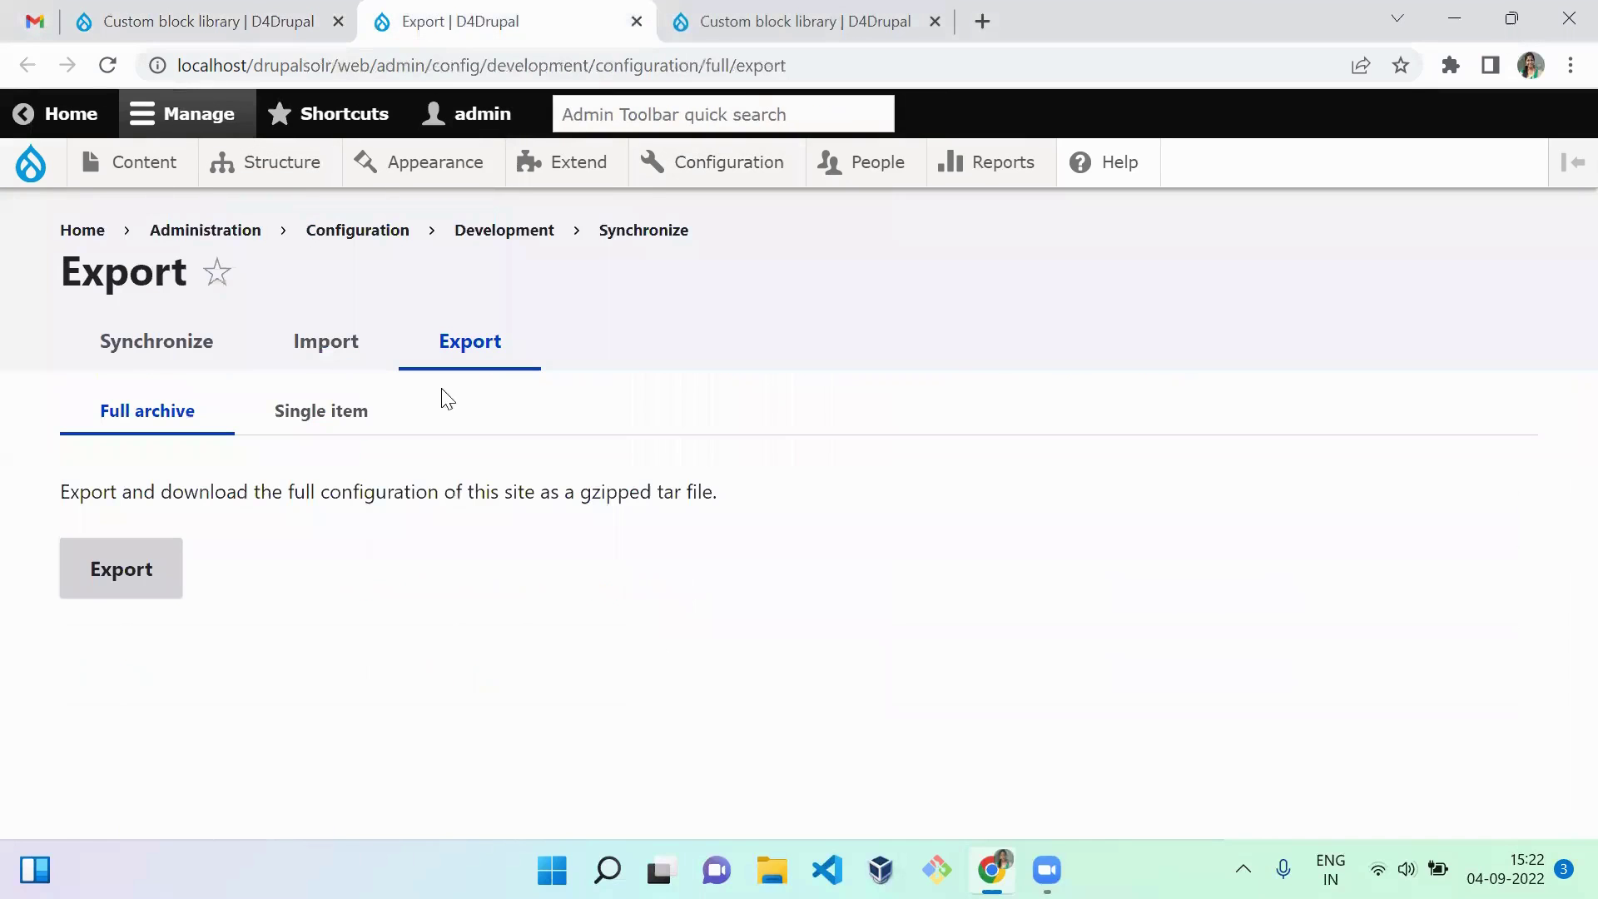
left_click(365, 405)
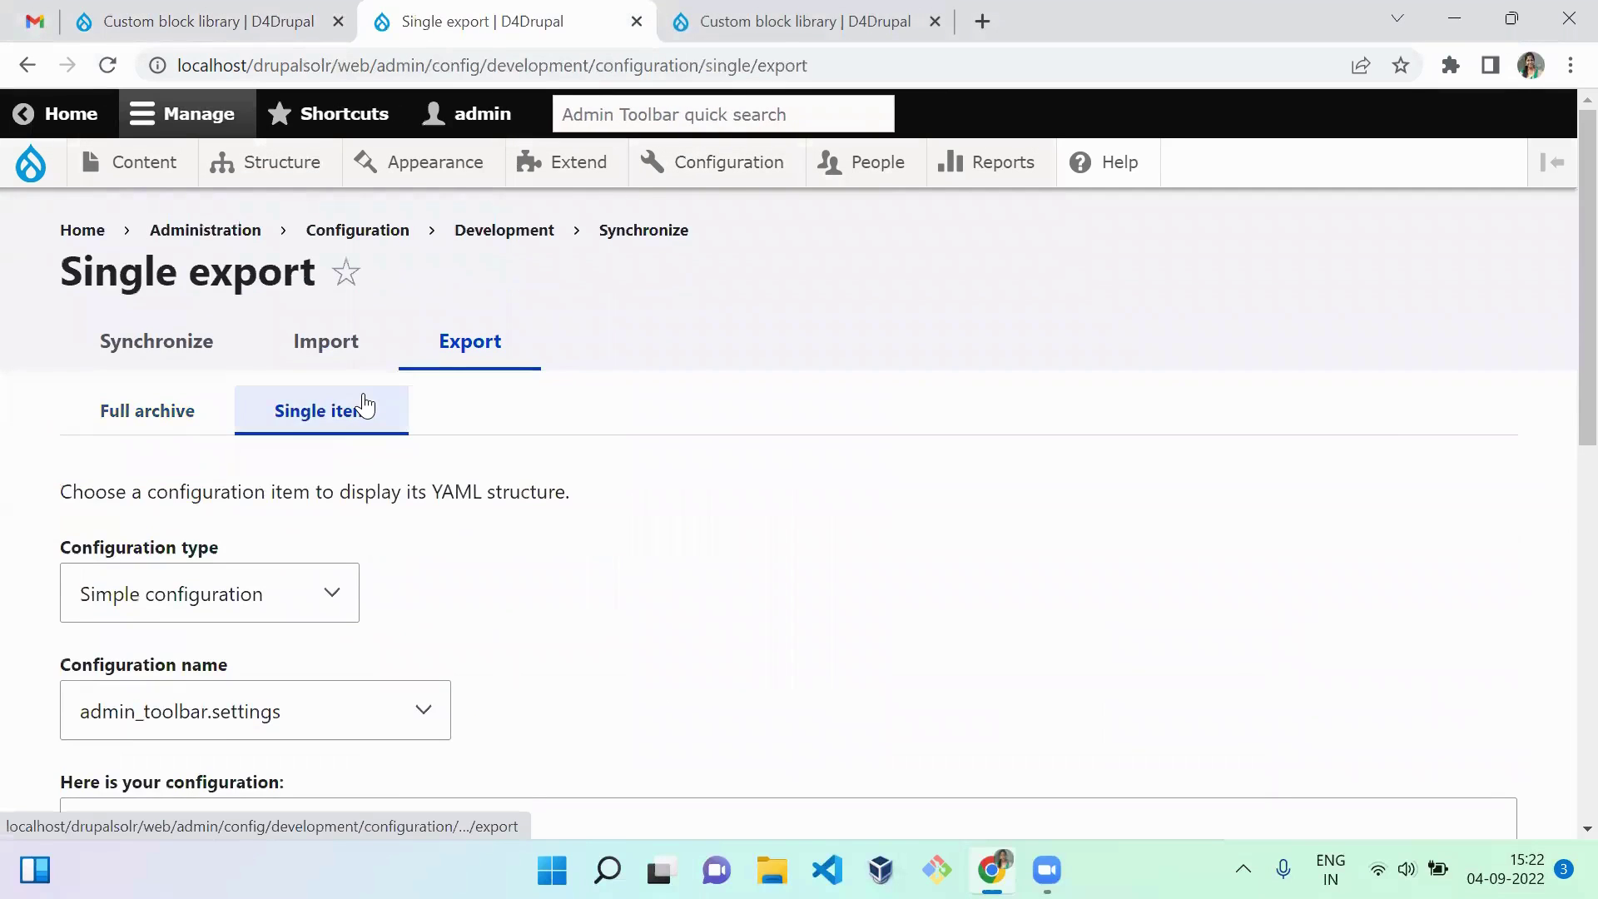
Step: On the drupal-9.4.5 site, open the single-item configuration import page in a separate browser tab
left_click(776, 43)
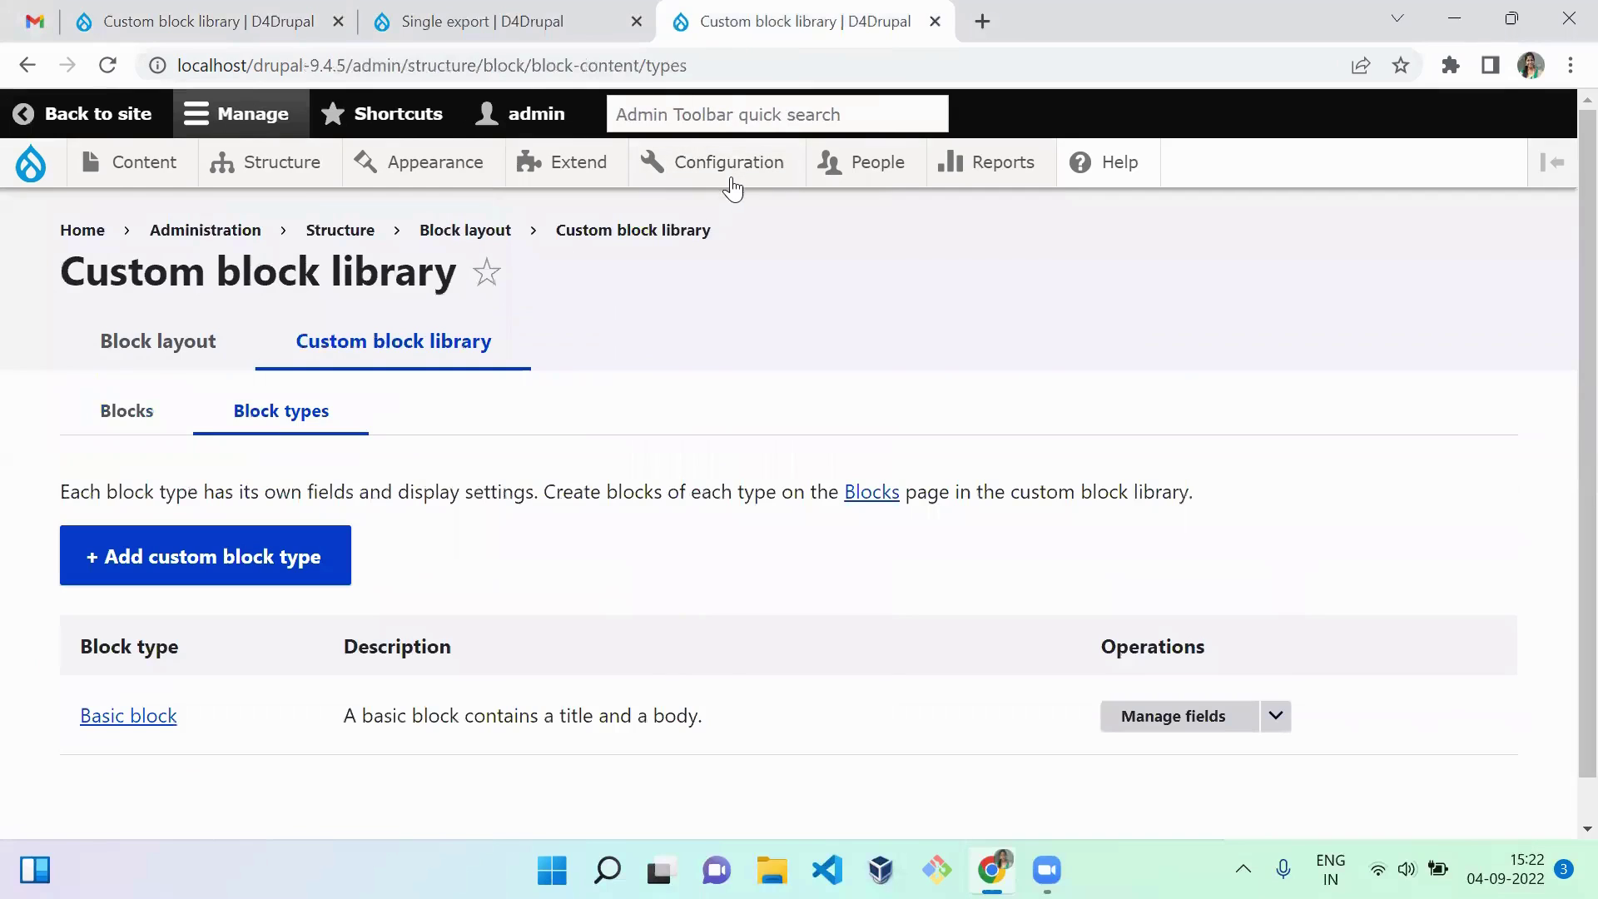
mouse_move(731, 170)
mouse_move(771, 408)
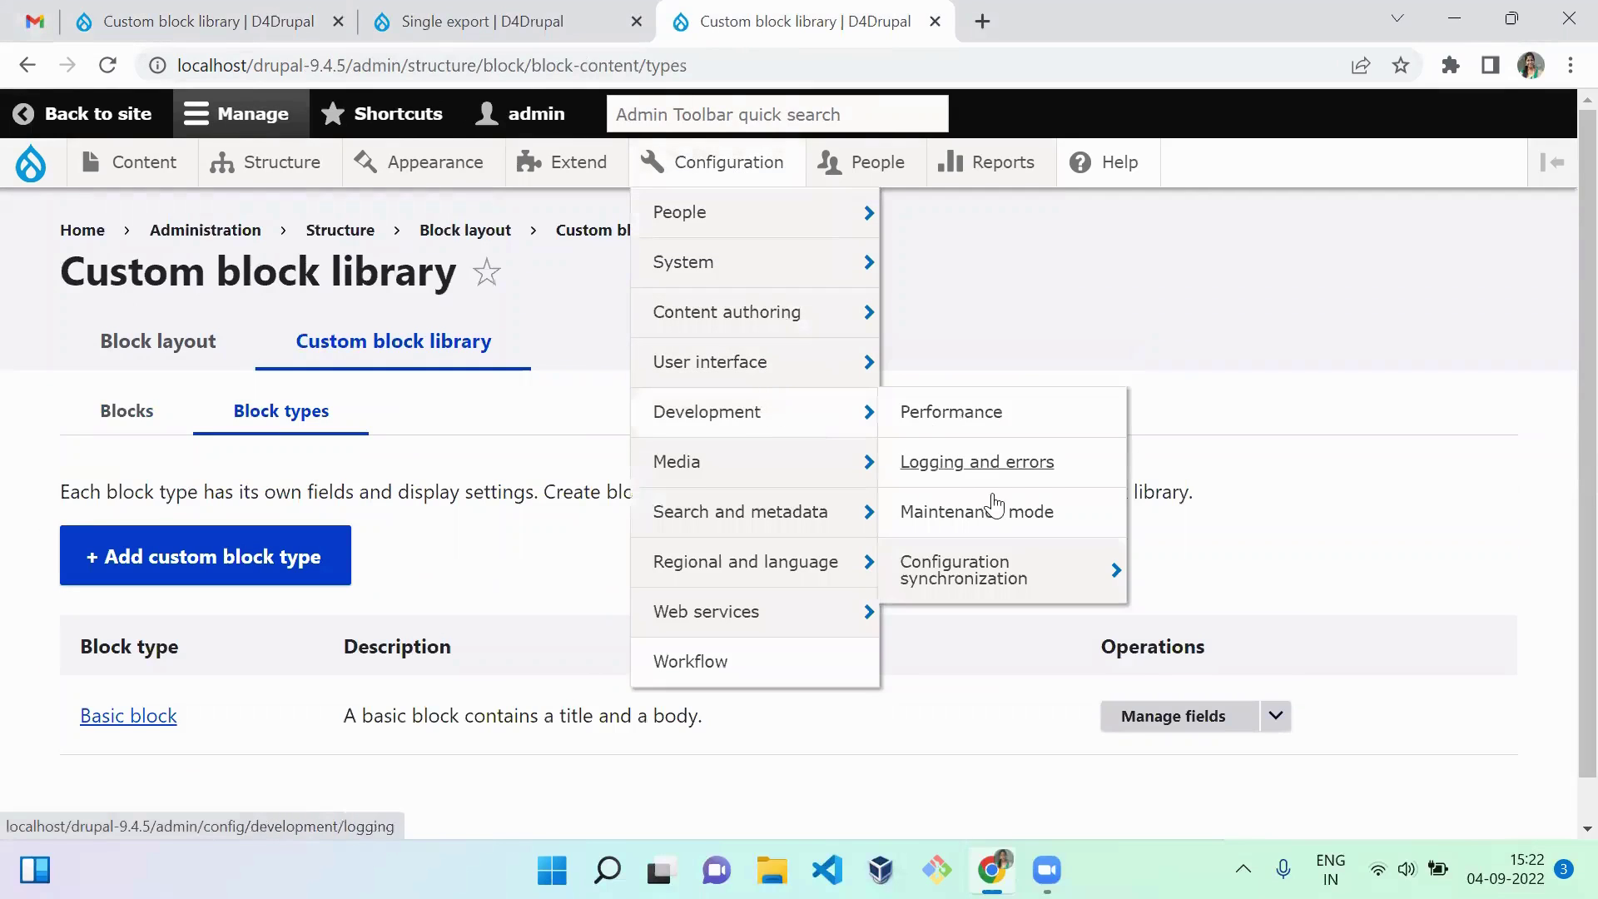
mouse_move(1040, 575)
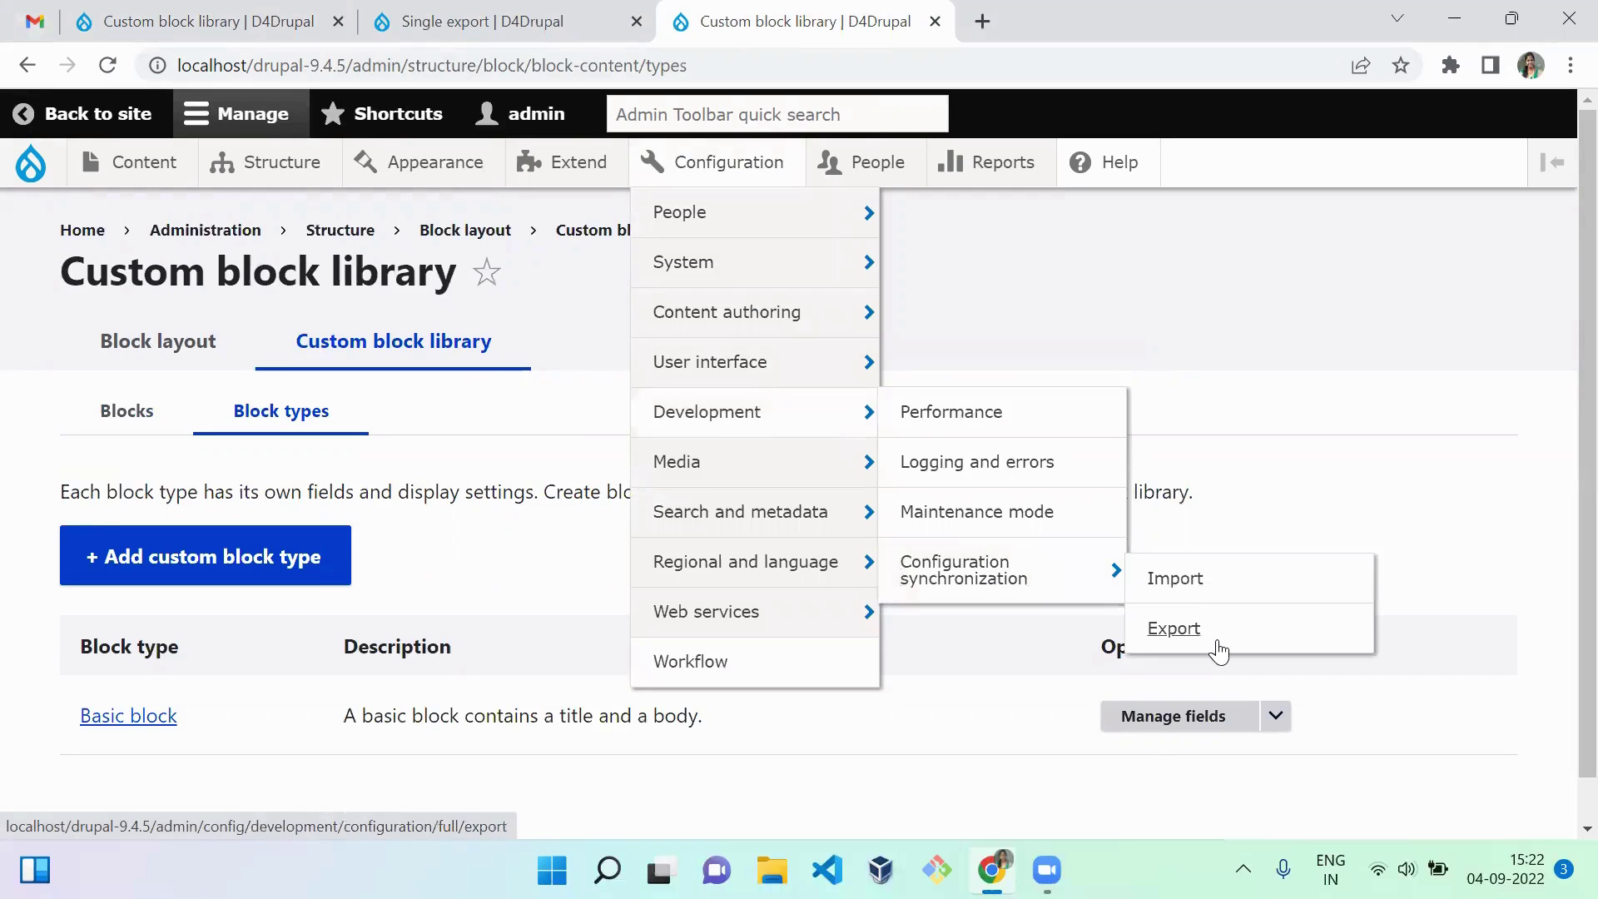
middle_click(1202, 575)
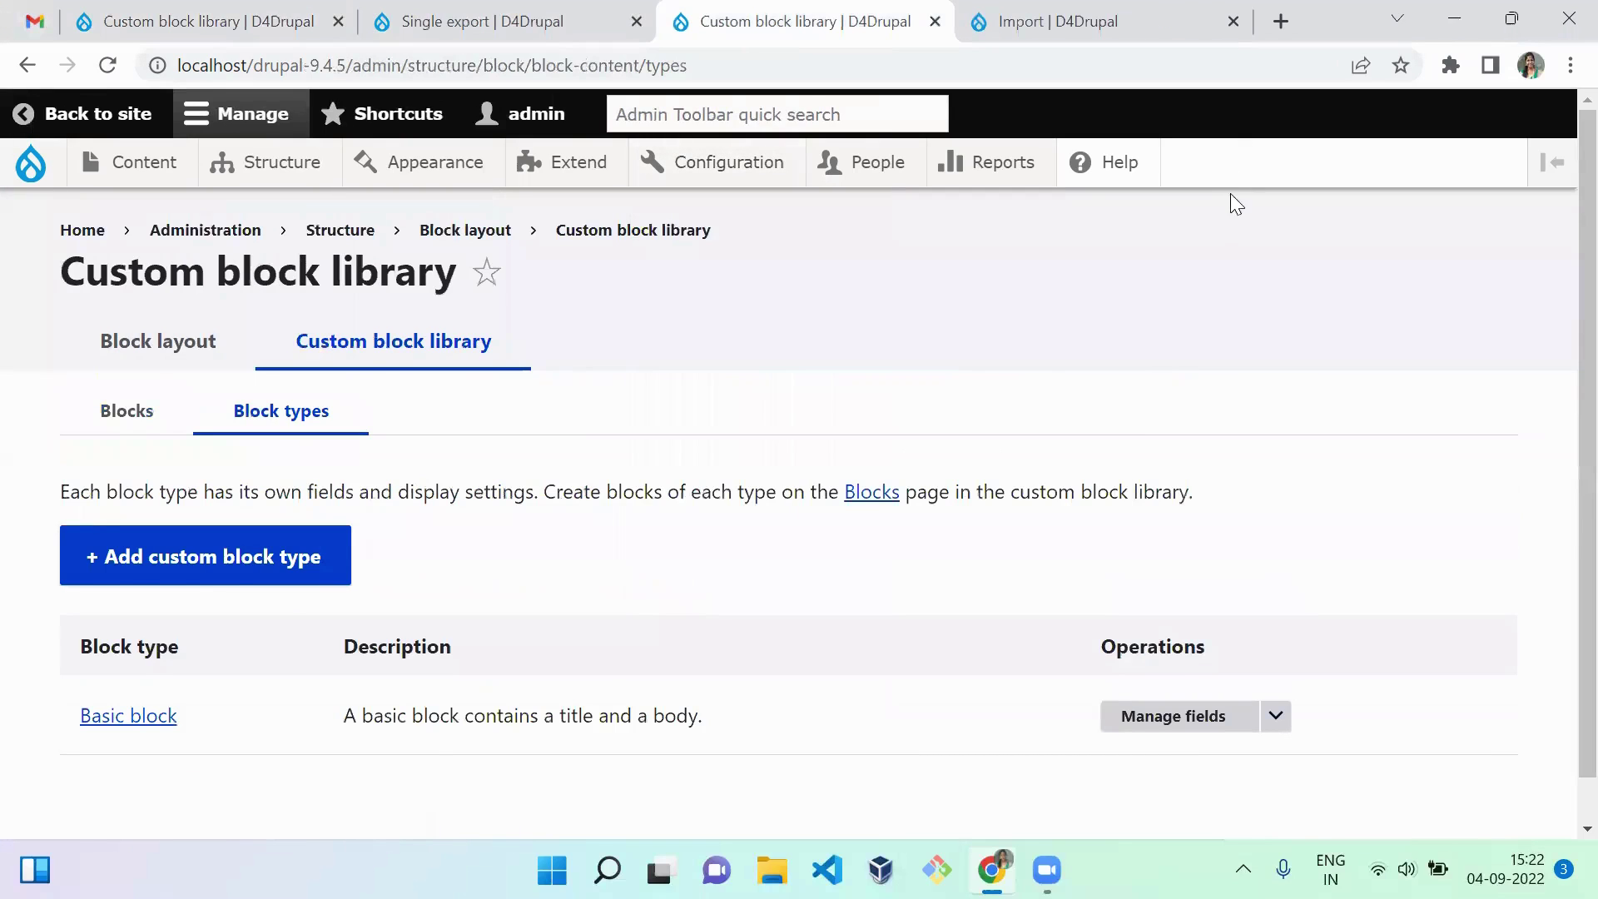
key("ctrl+Tab")
left_click(333, 424)
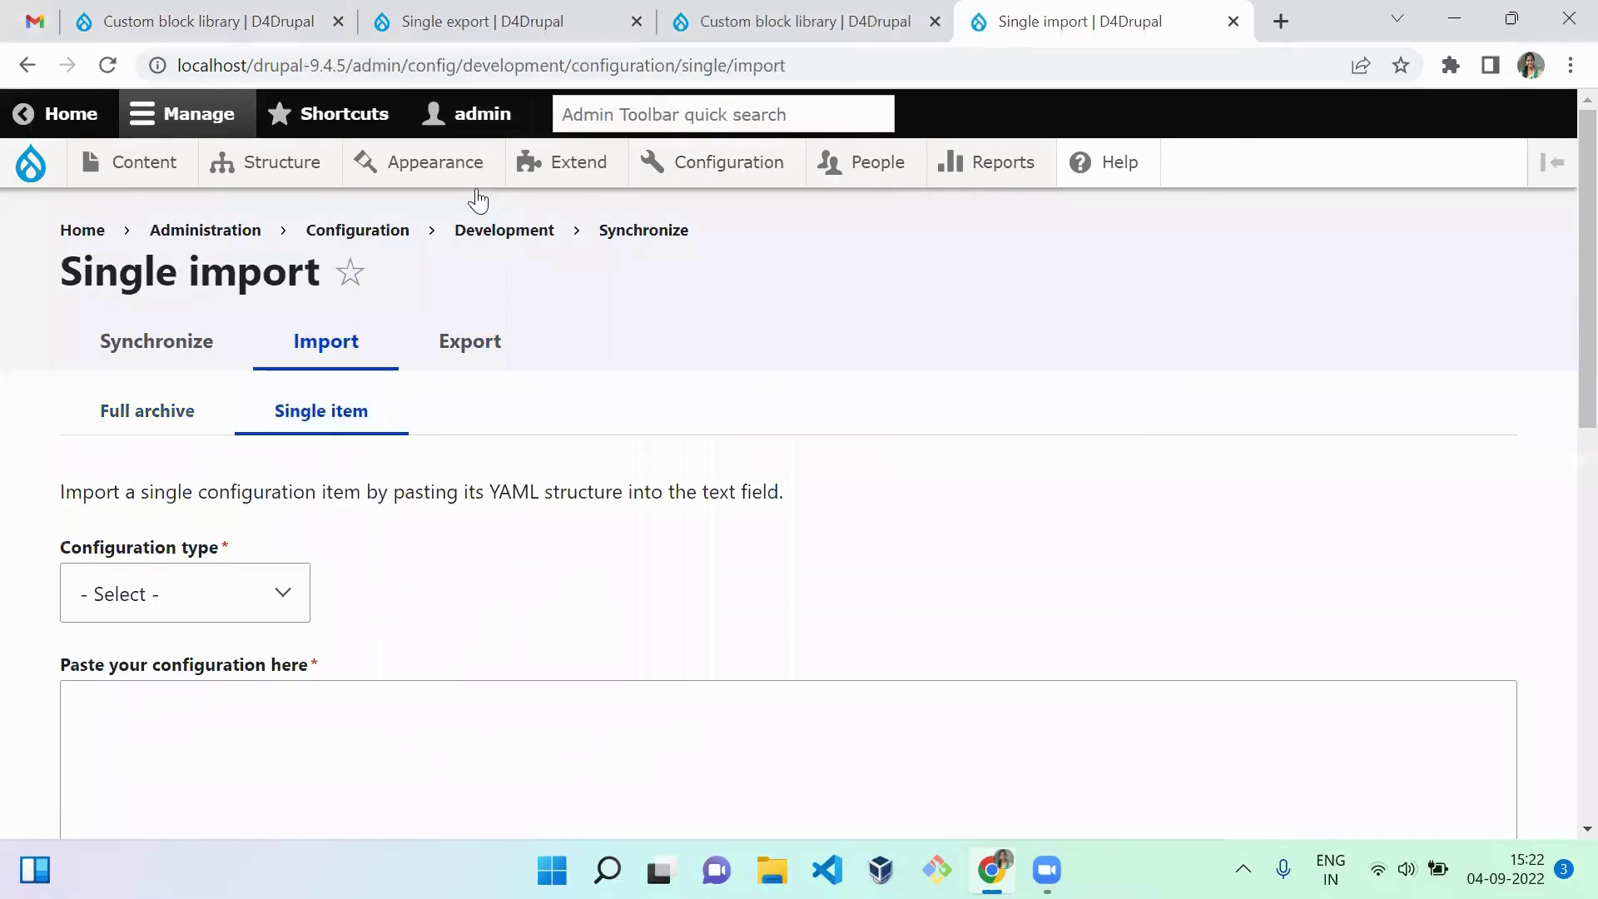
Step: On drupalsolr's single export page, display the configuration for type Custom block type and name D4Drupal (d4drupal)
key("ctrl+3")
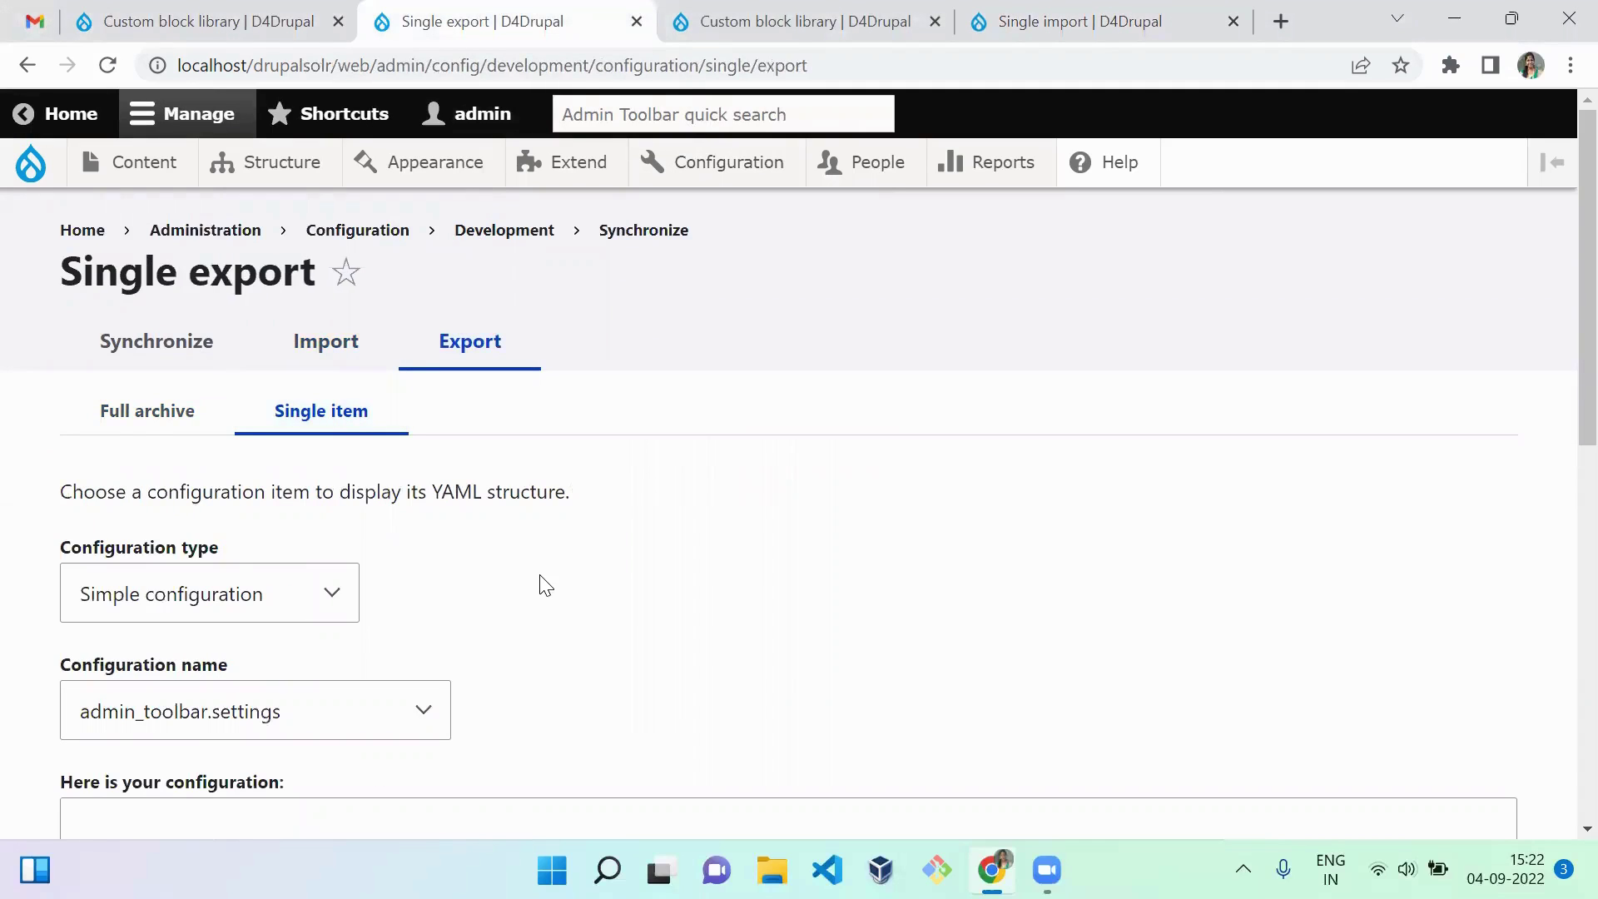
left_click(266, 595)
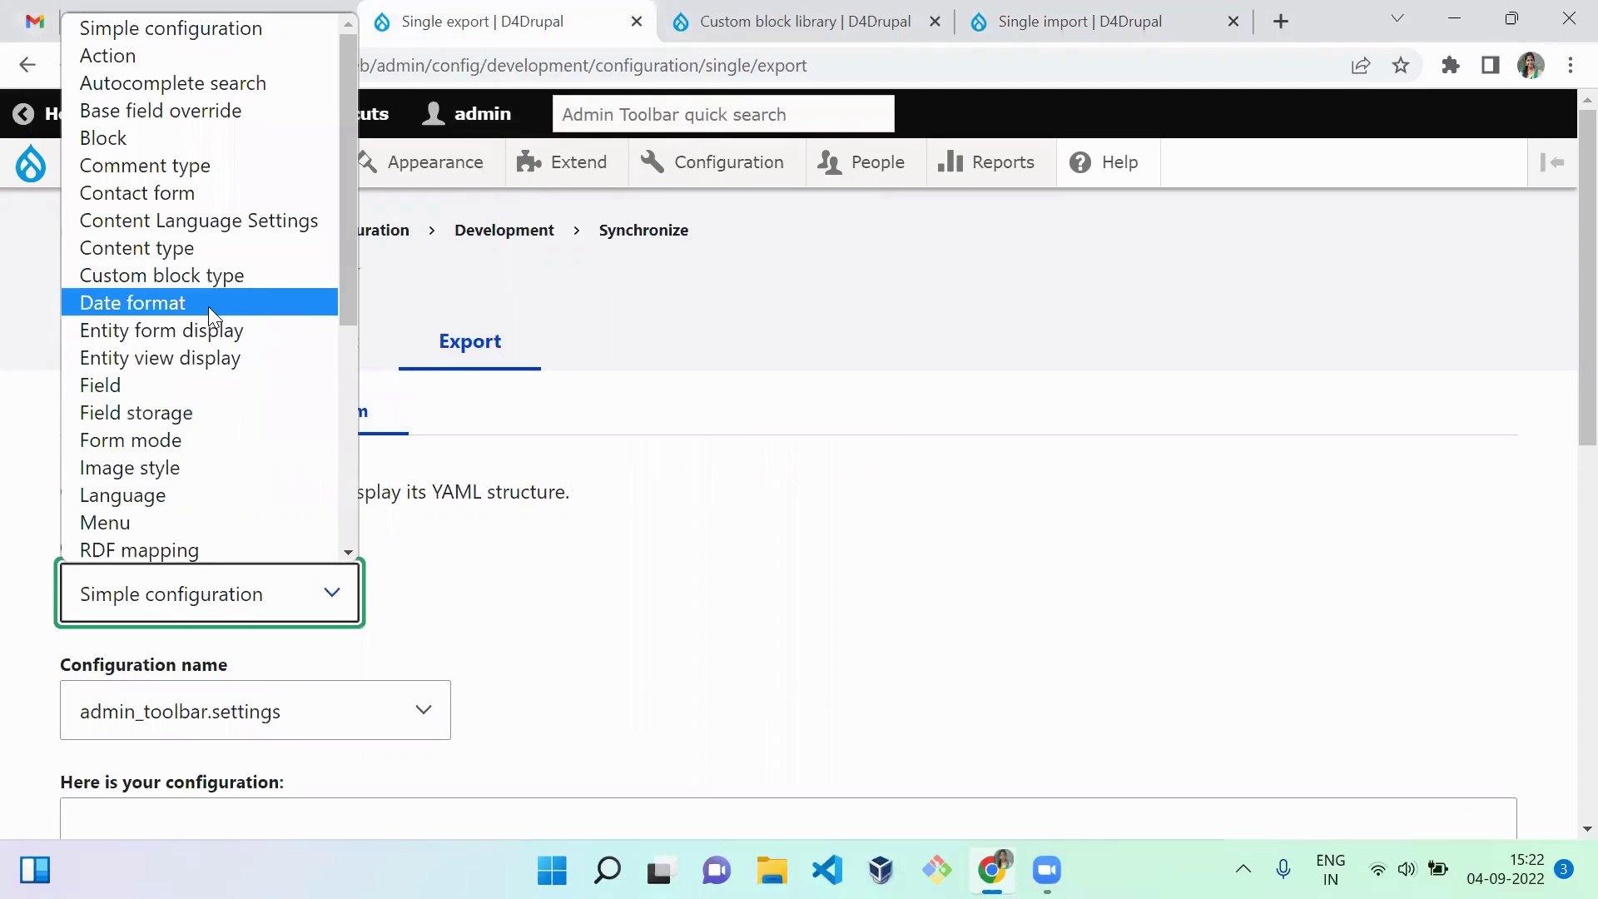
left_click(208, 283)
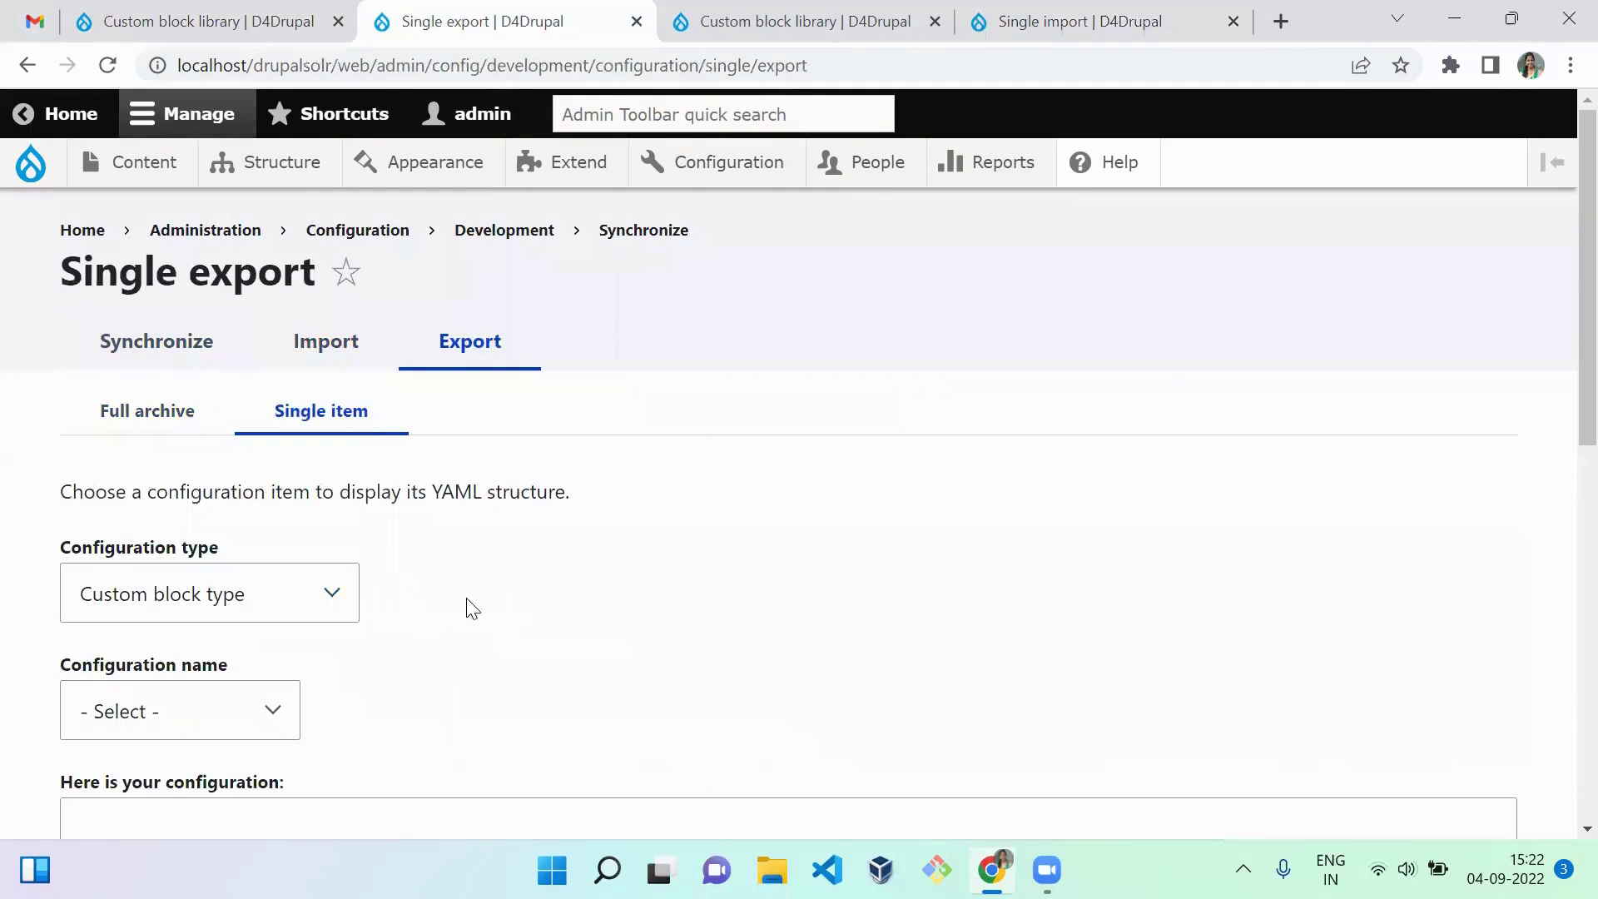
double_click(217, 702)
left_click(217, 708)
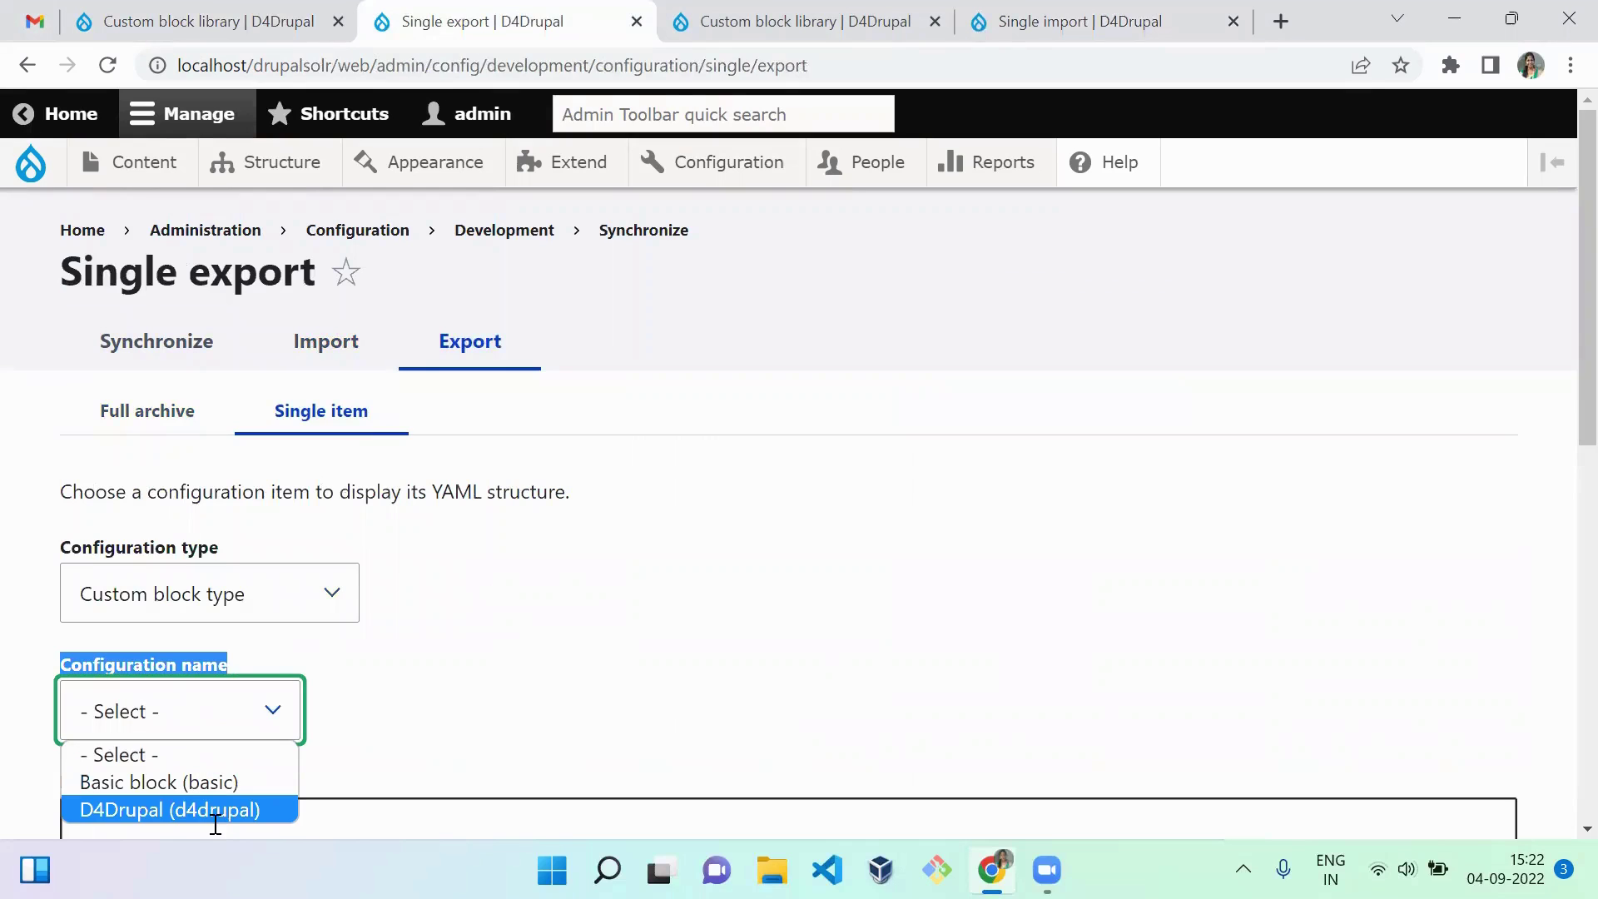
left_click(242, 810)
left_click(533, 671)
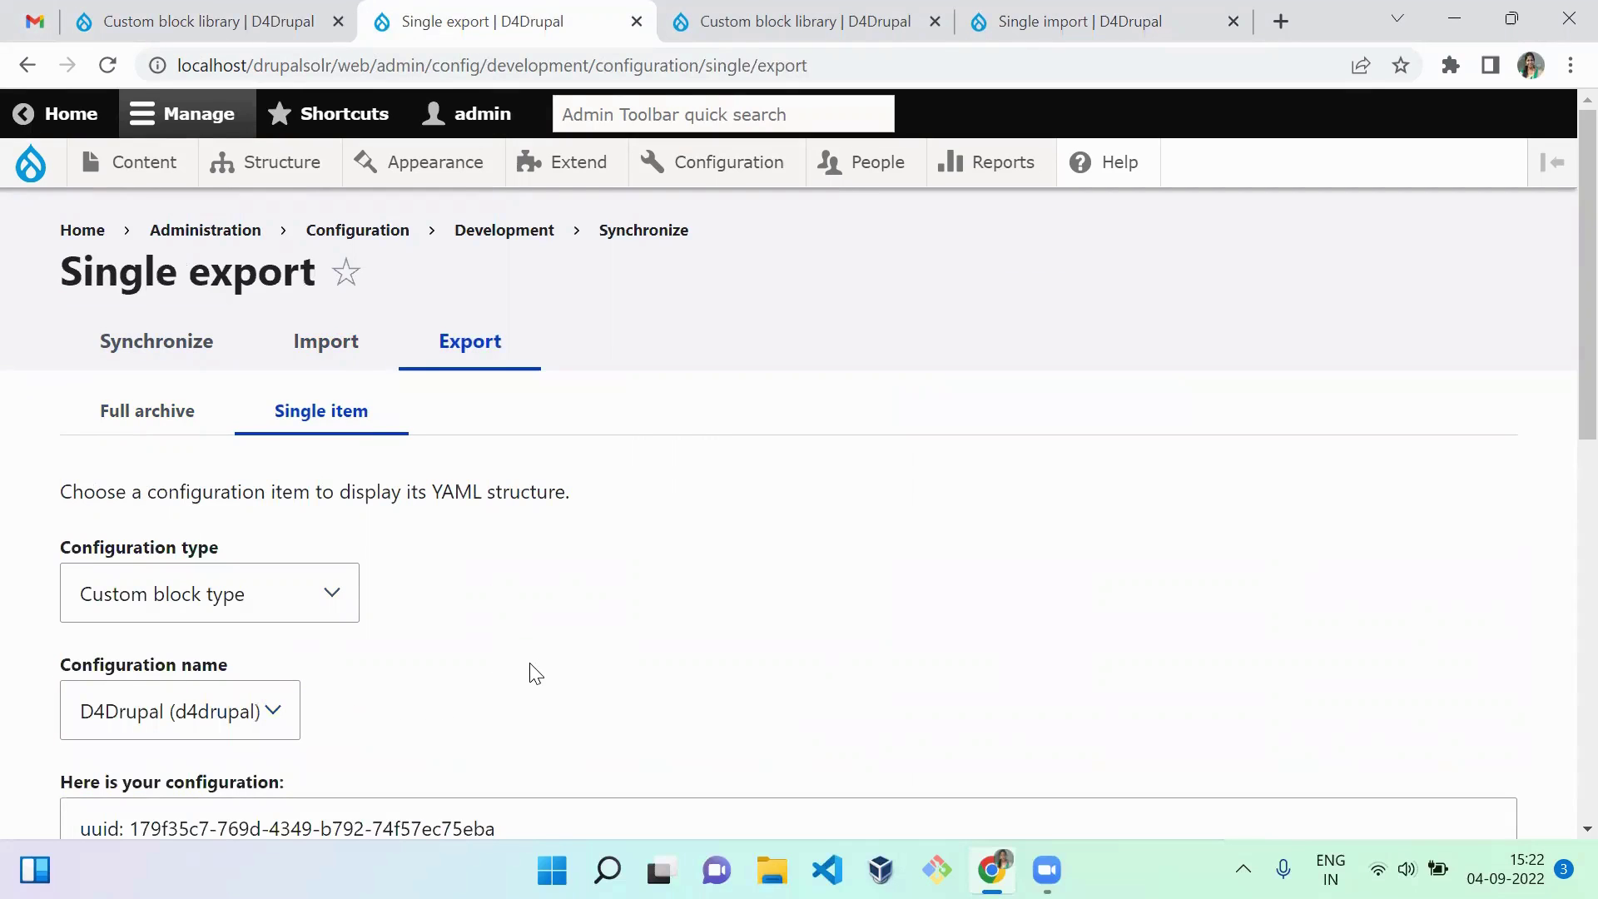
left_click_drag(1558, 335, 1559, 553)
left_click(582, 611)
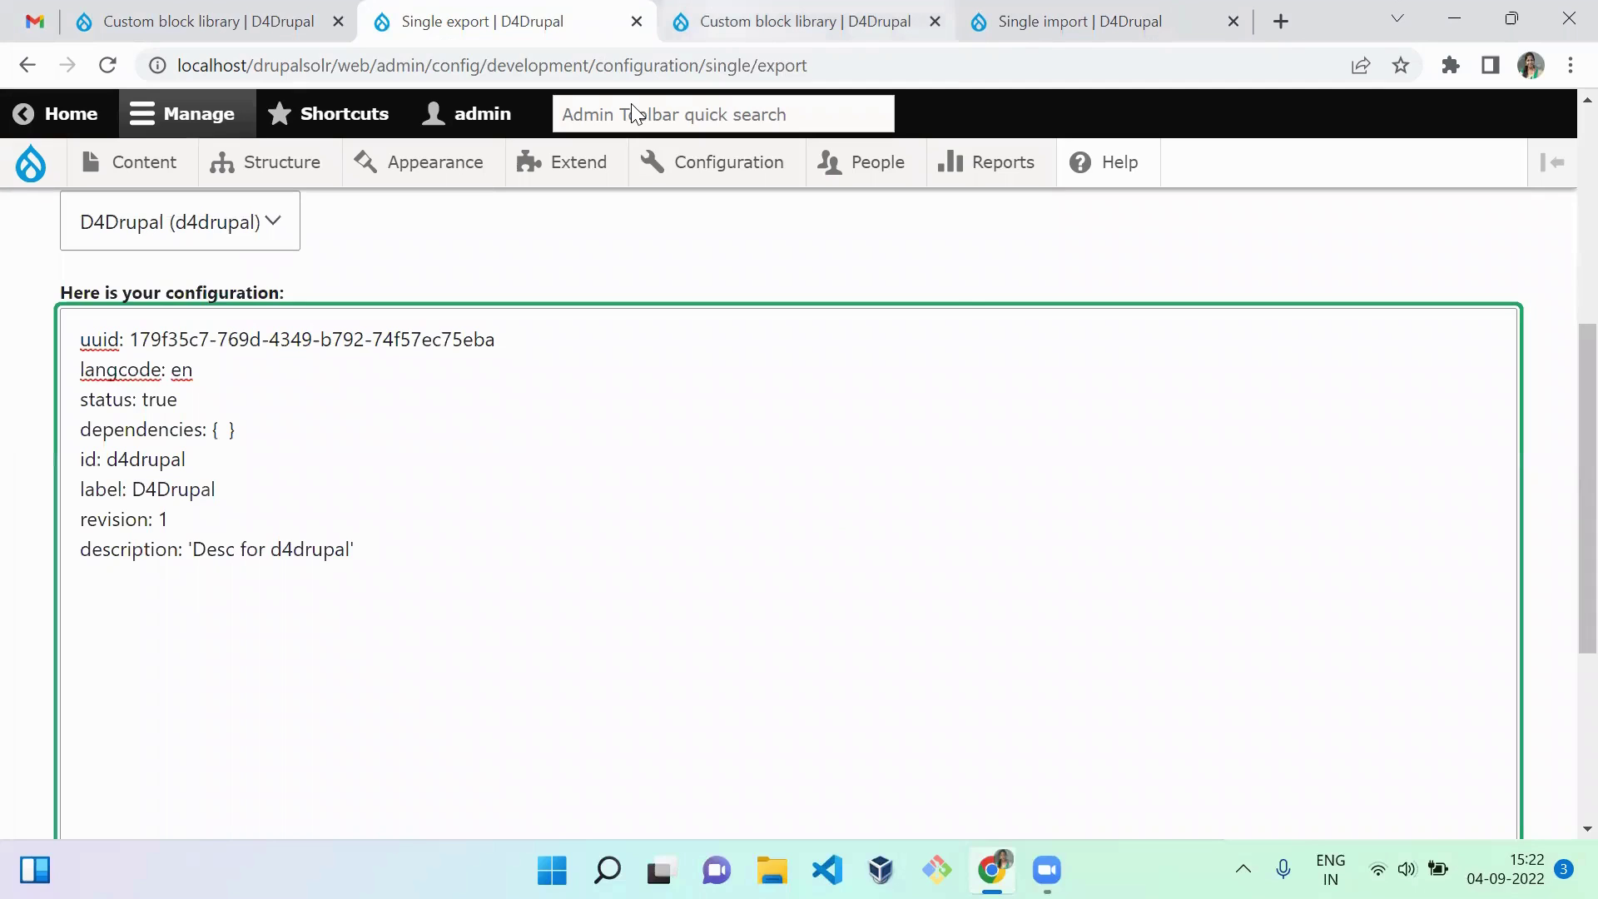
Step: Return to drupal-9.4.5's single import page and set the configuration type to Custom block type
key("ctrl+Tab")
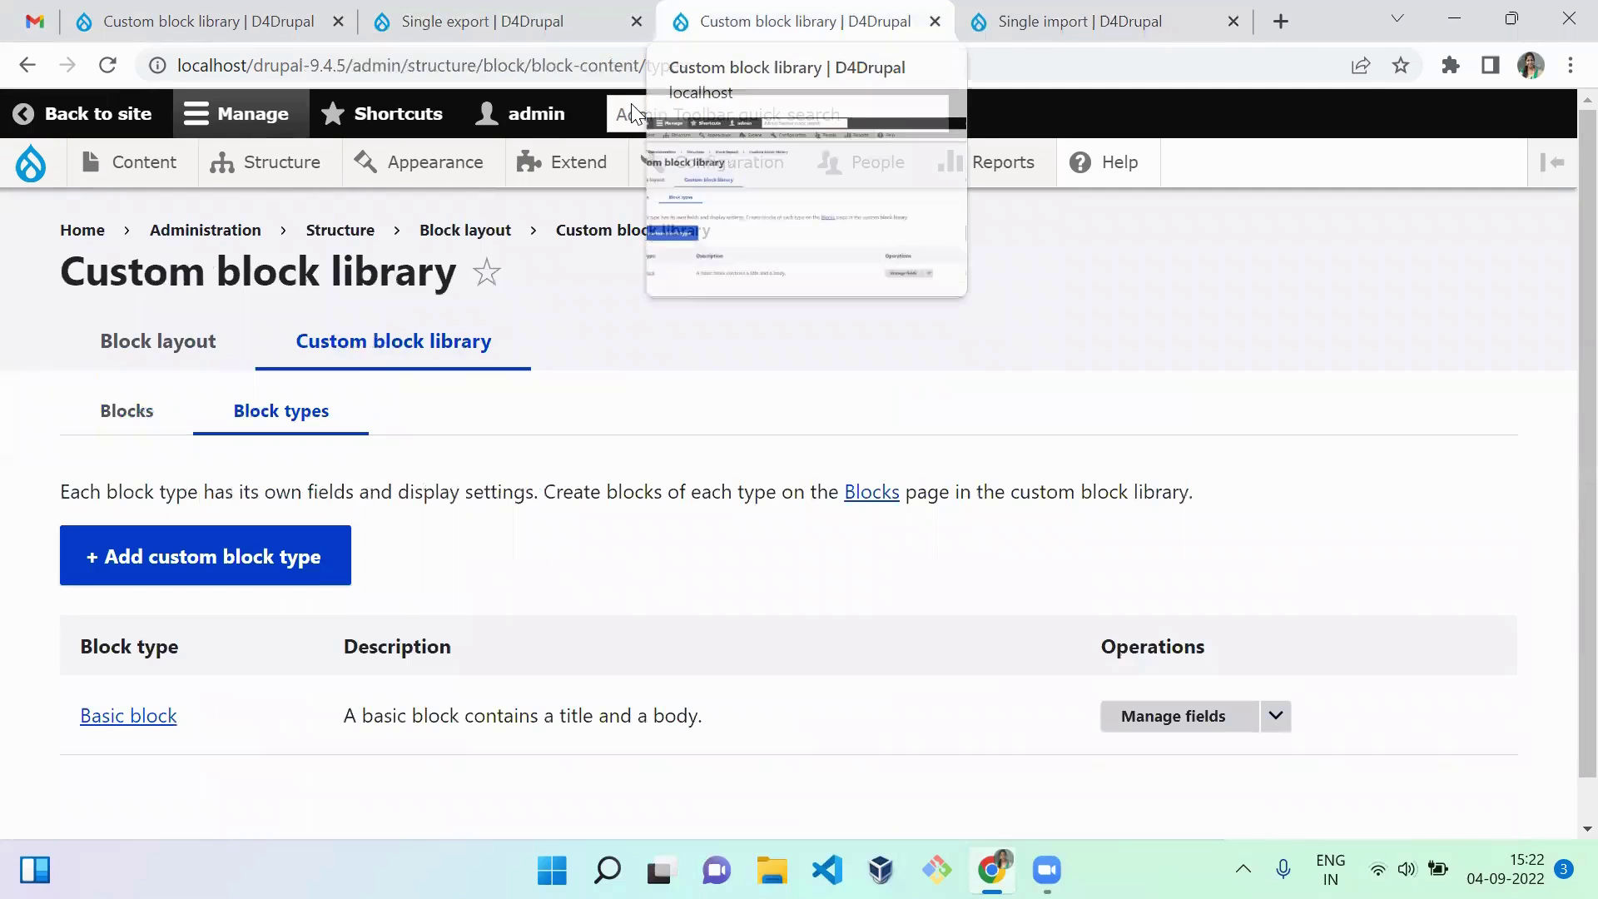
key("ctrl+Tab")
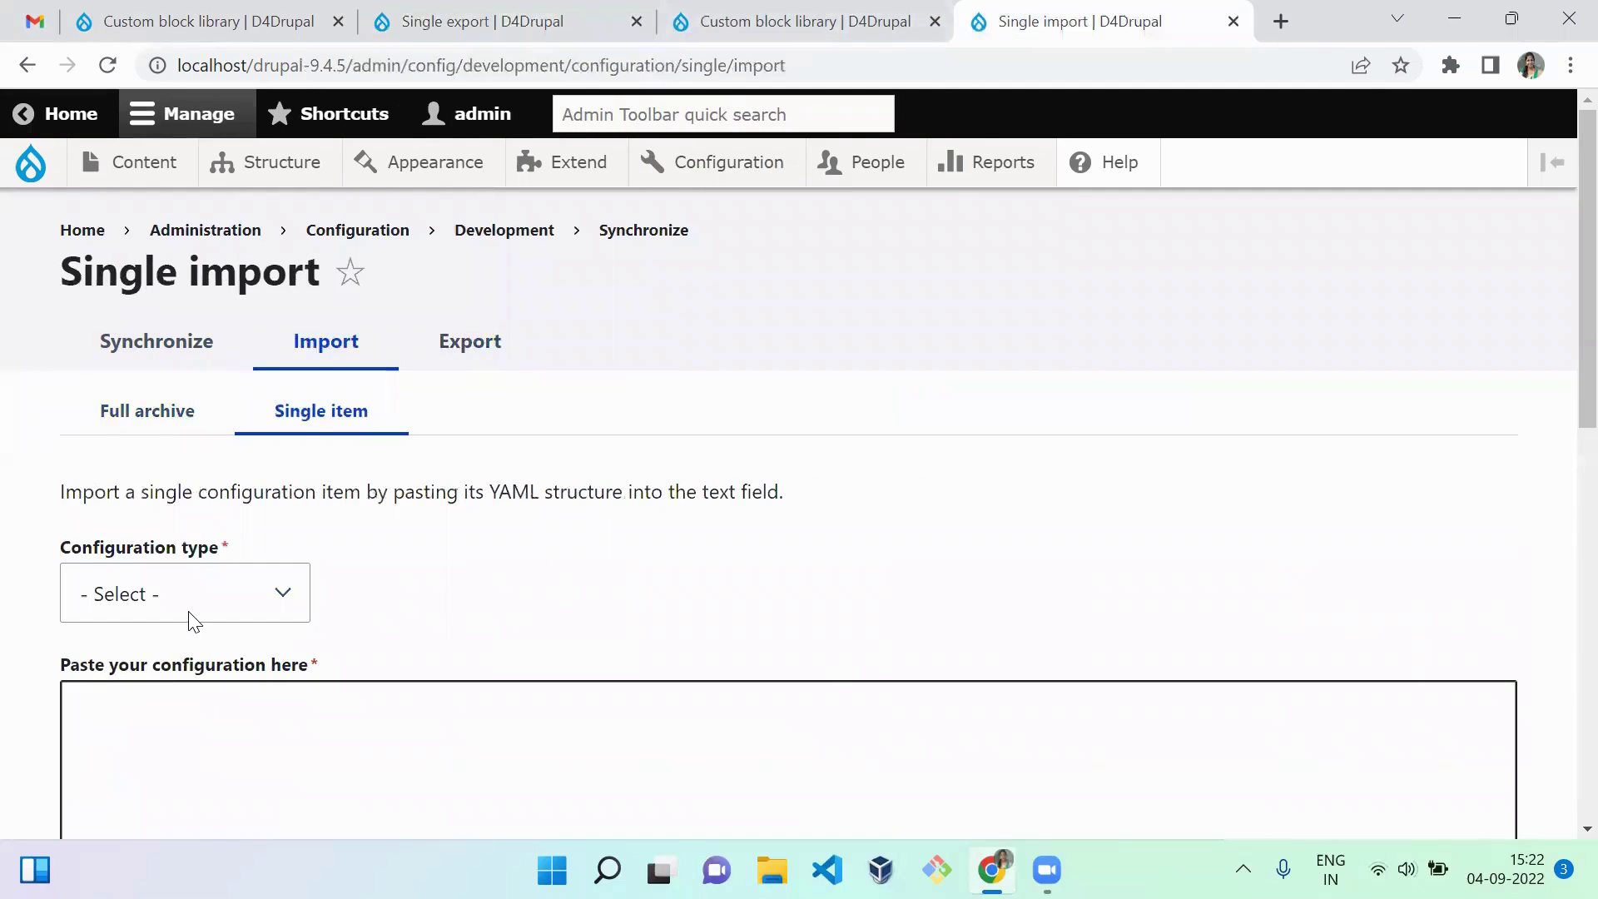
left_click(188, 604)
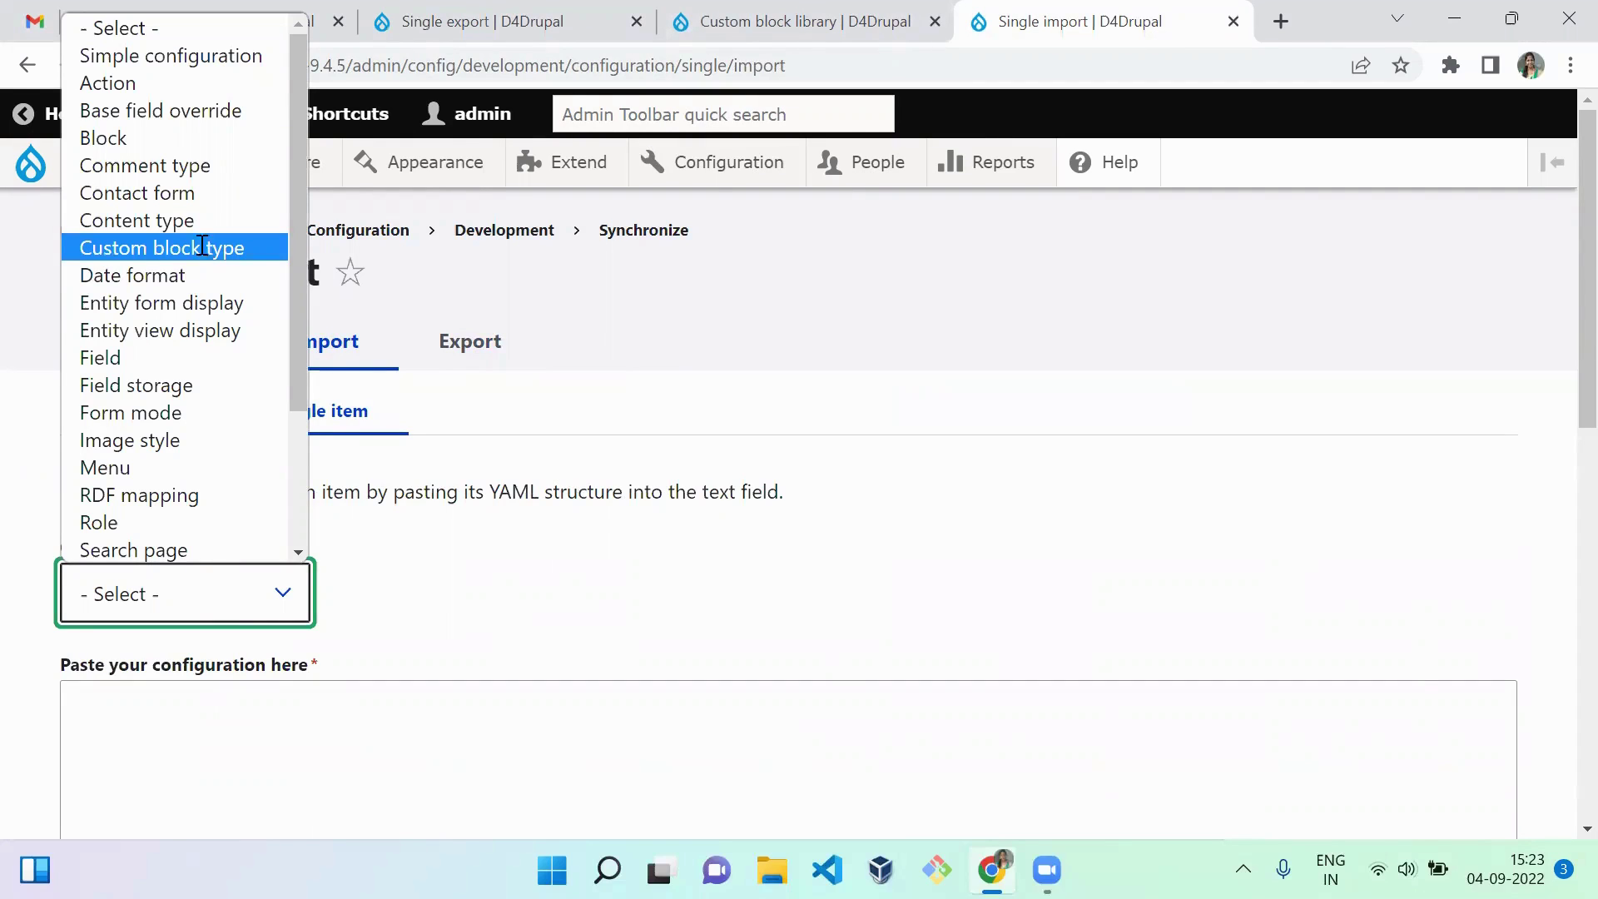
left_click(200, 248)
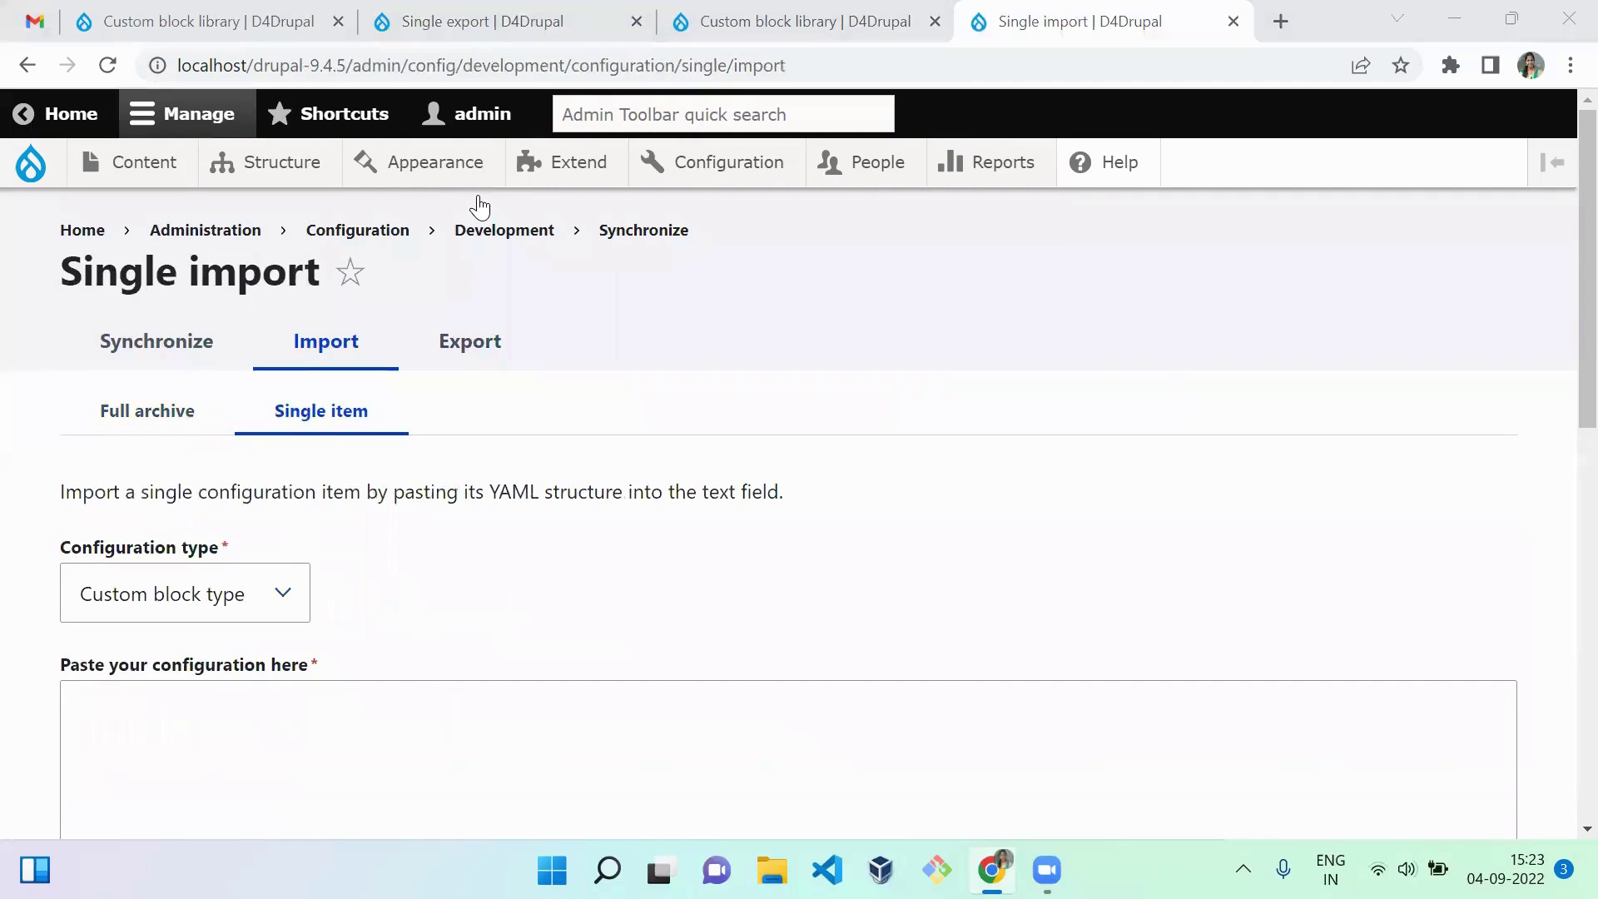
Step: Copy the whole exported D4Drupal block type YAML from drupalsolr and paste it into drupal-9.4.5's import configuration field
key("ctrl+2")
key("ctrl+a")
key("ctrl+c")
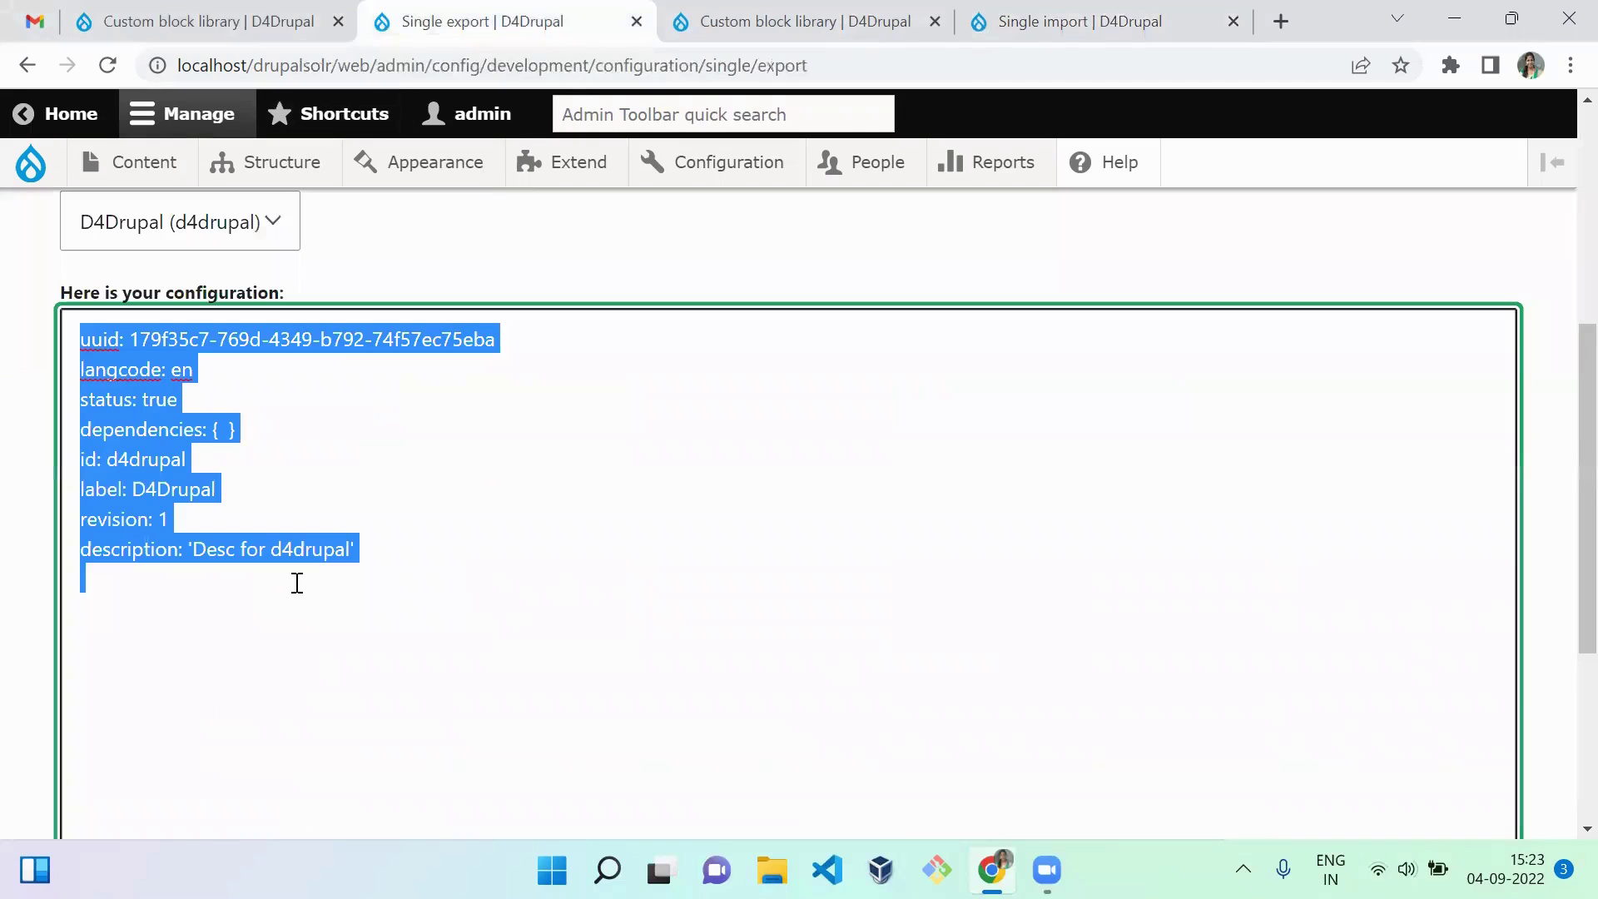
key("ctrl+Tab")
key("ctrl+Tab")
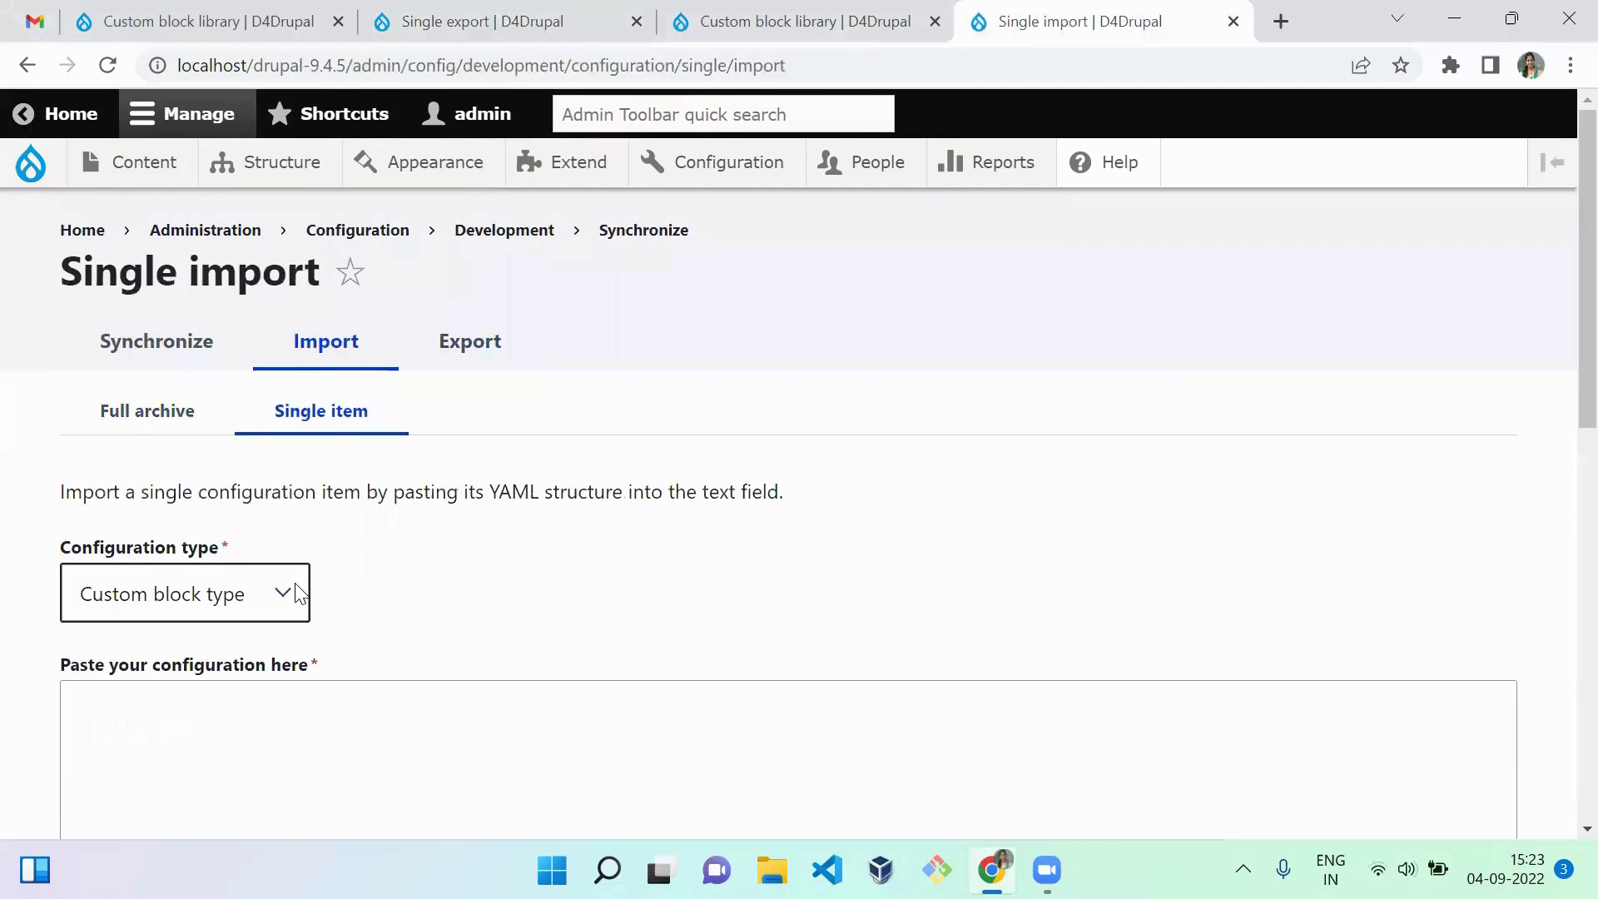
left_click(183, 771)
key("ctrl+v")
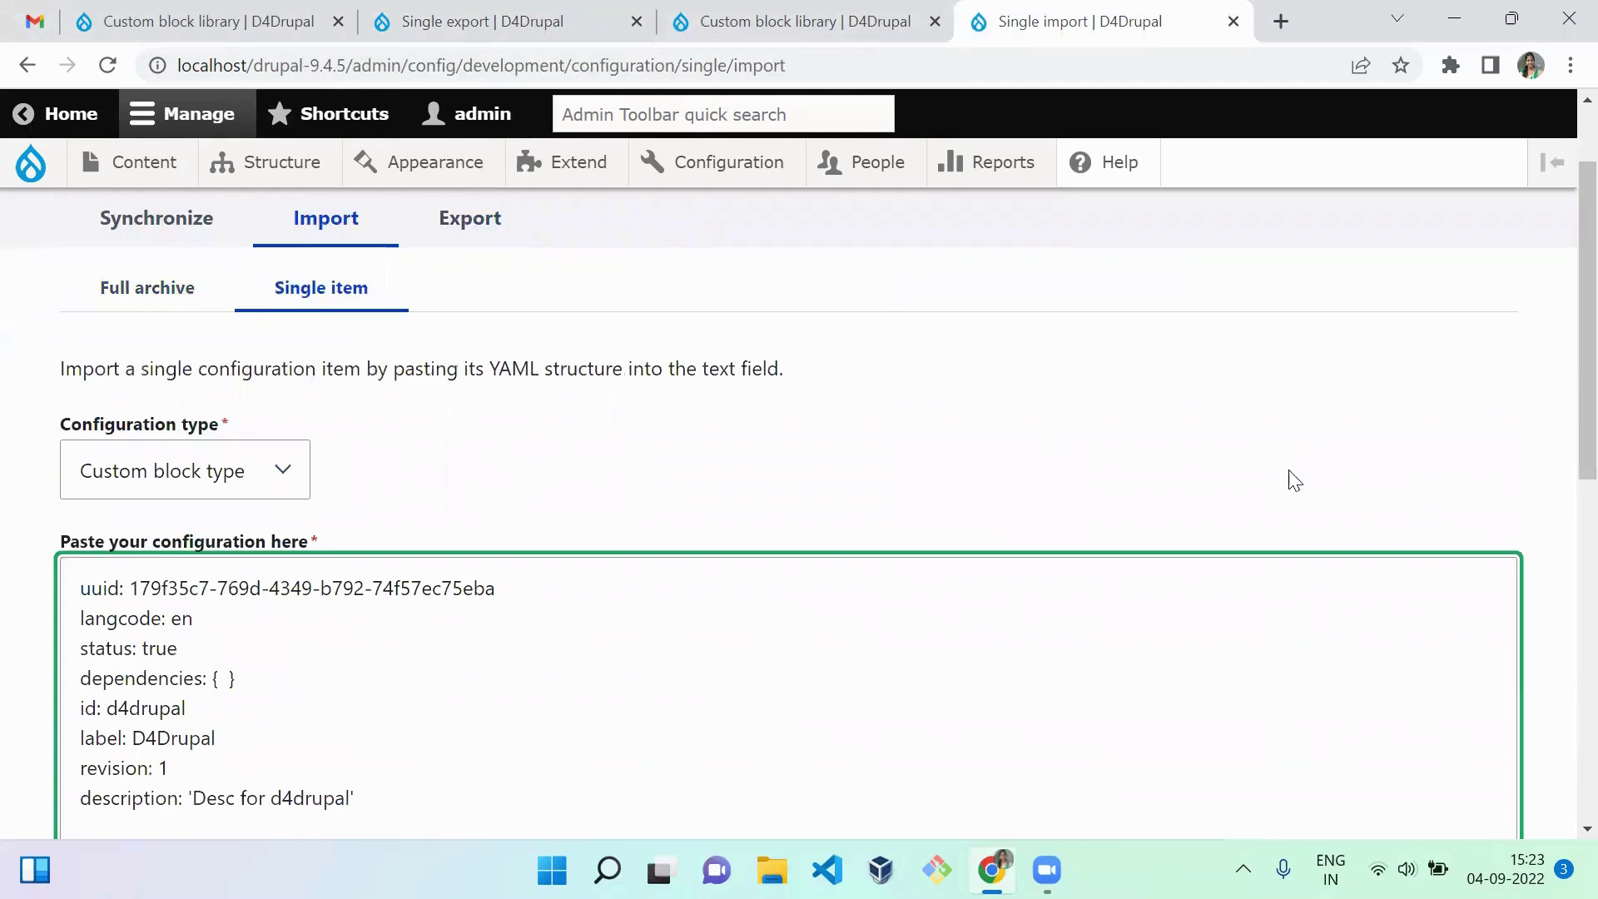
scroll(1565, 560, "down", 5)
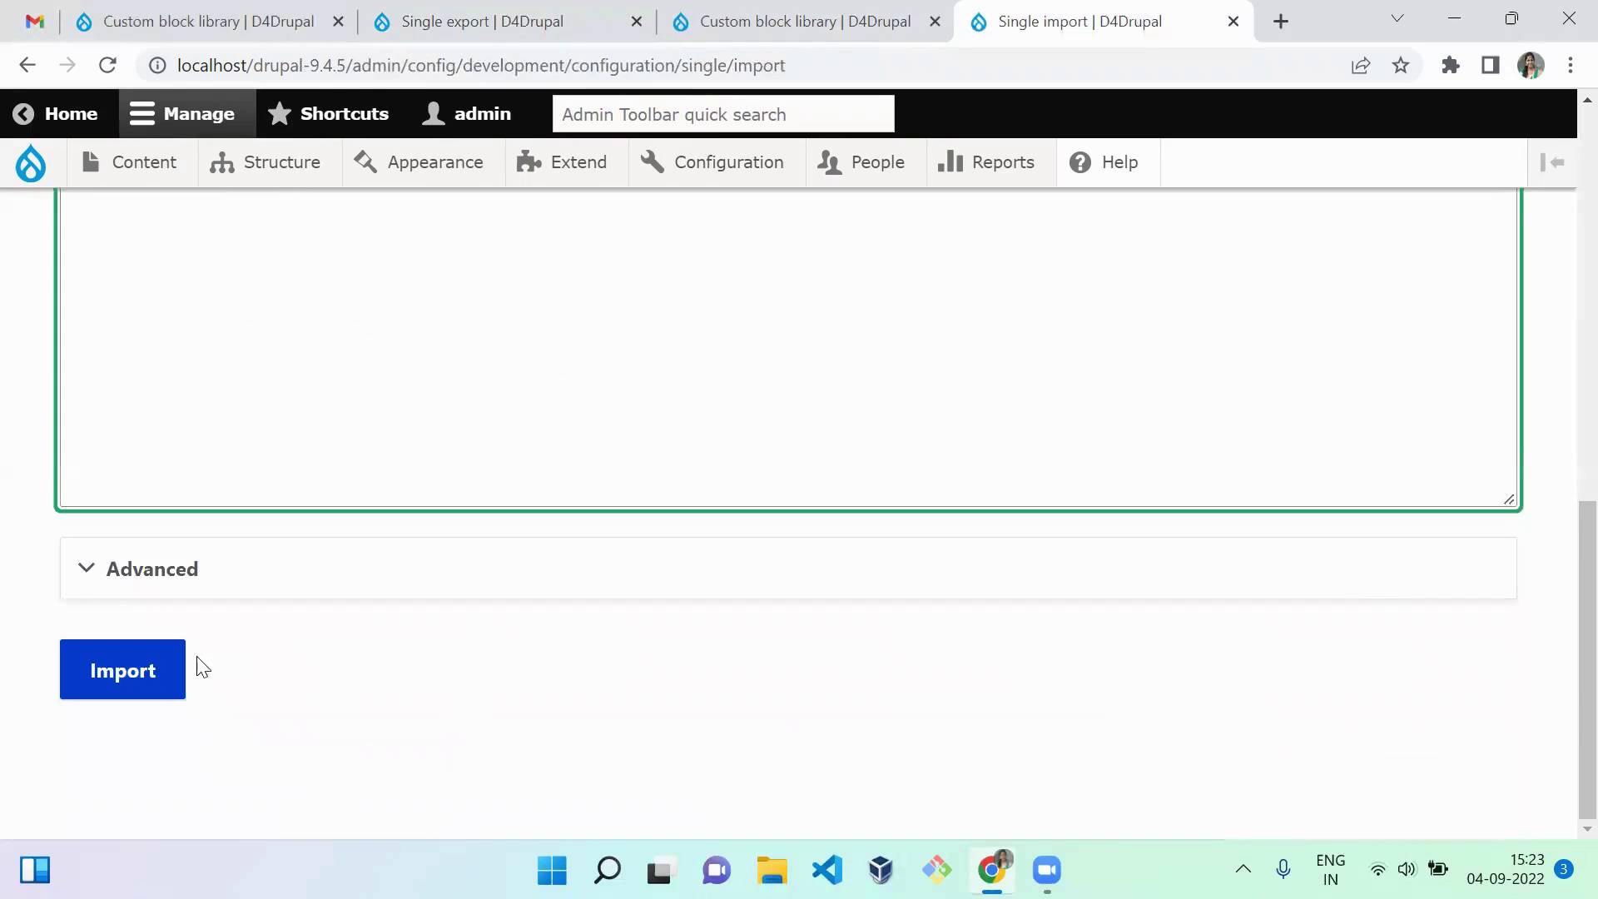
Step: Import the pasted D4Drupal block type configuration into drupal-9.4.5 and confirm the import
left_click(153, 669)
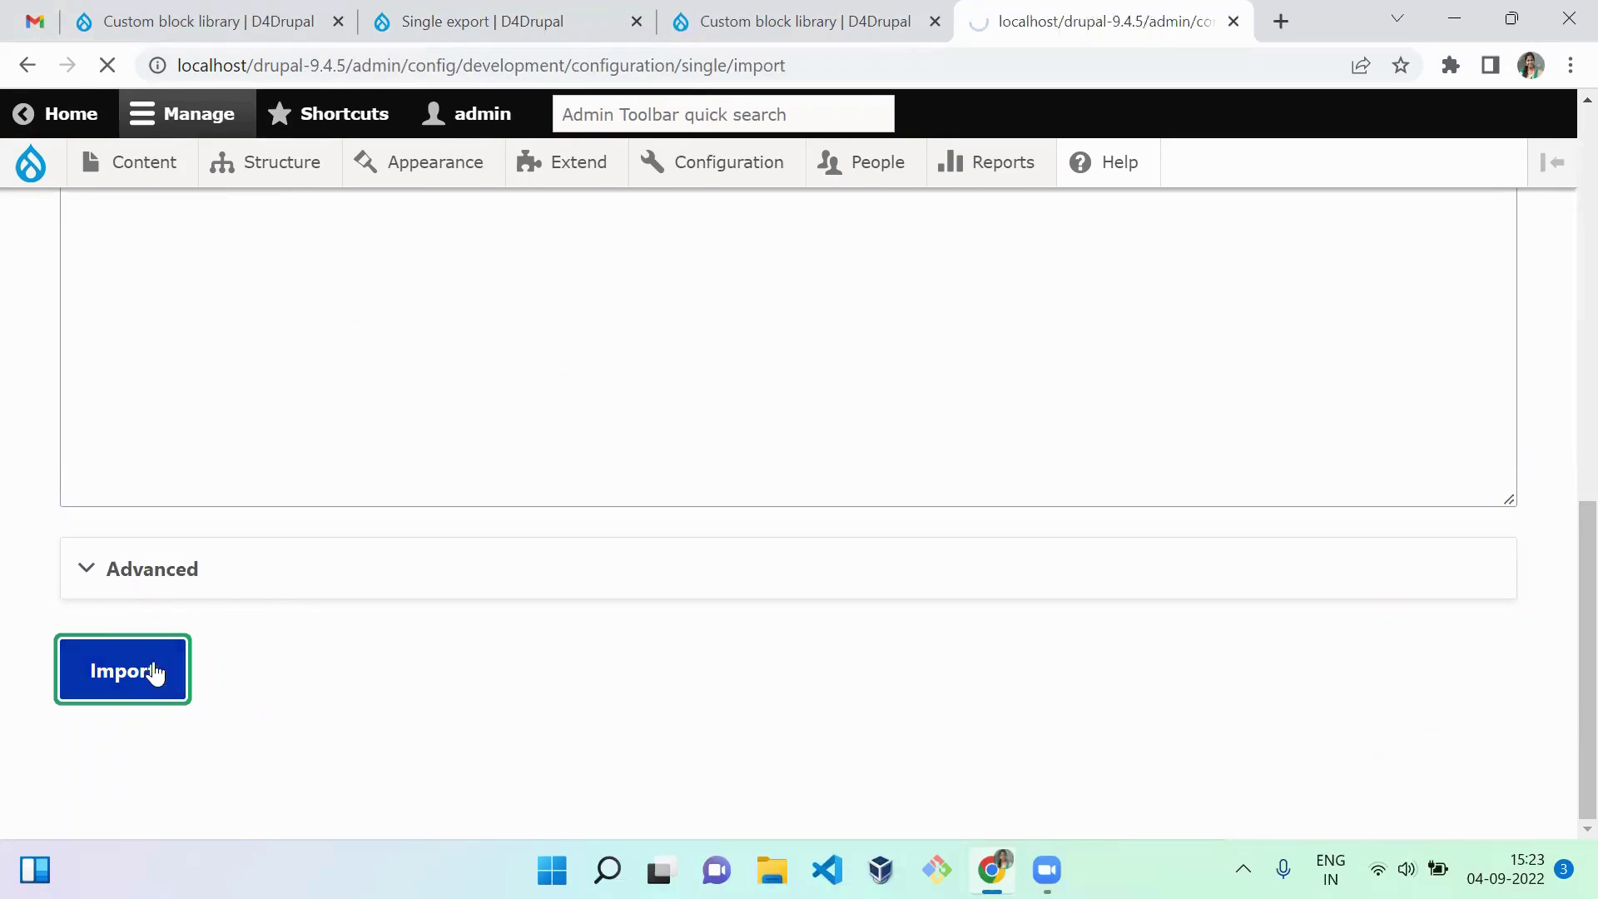
left_click(114, 663)
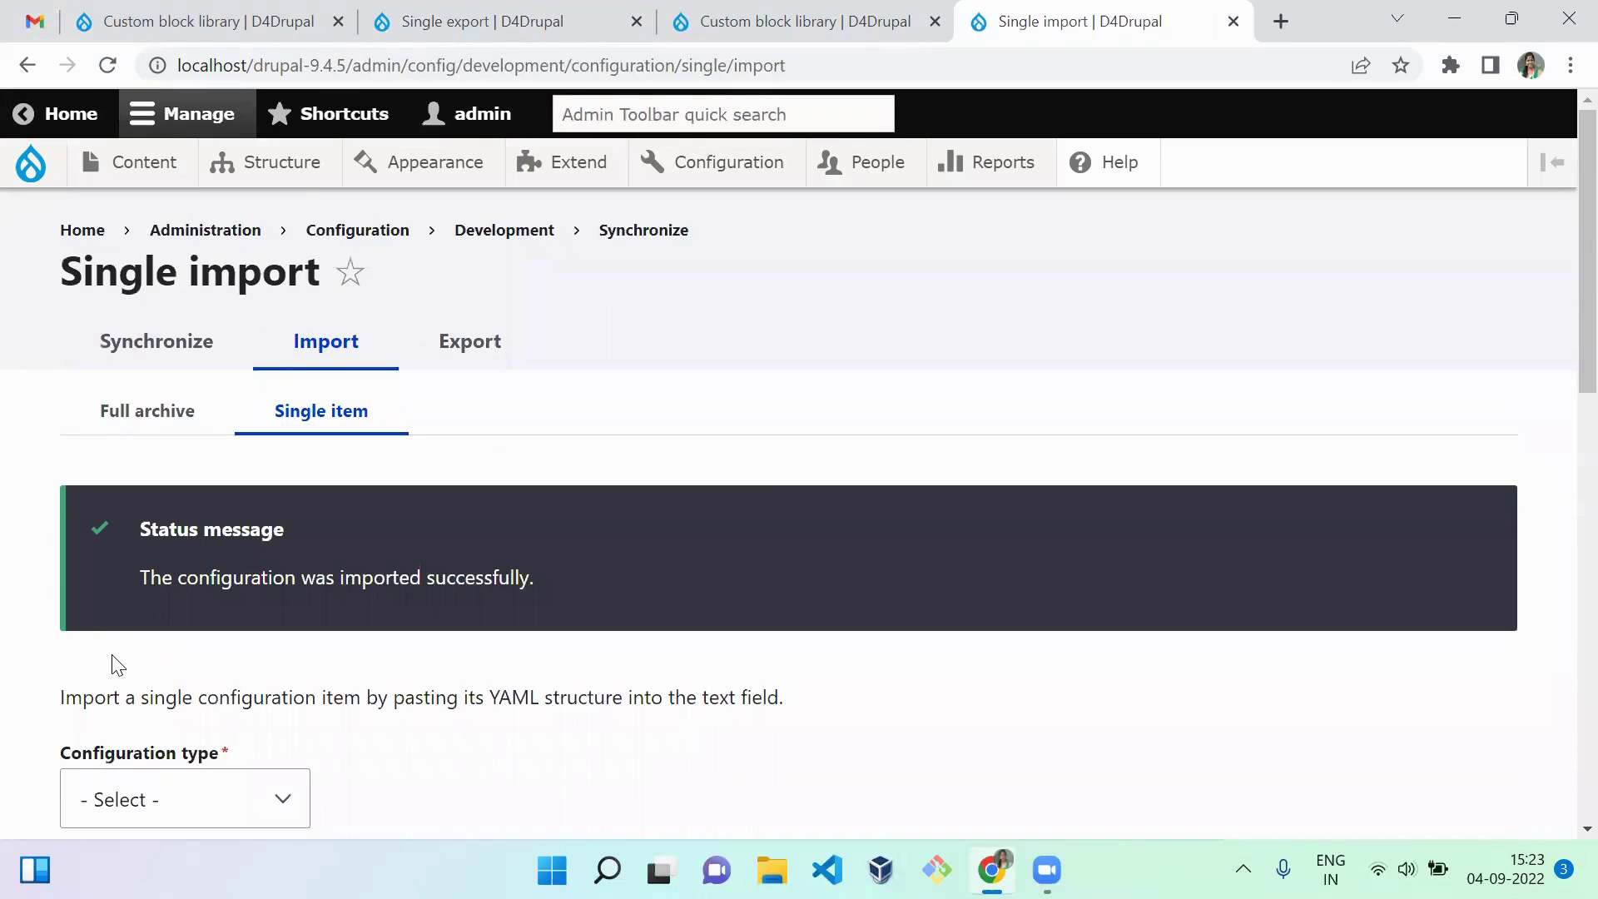
left_click_drag(1560, 224, 1559, 312)
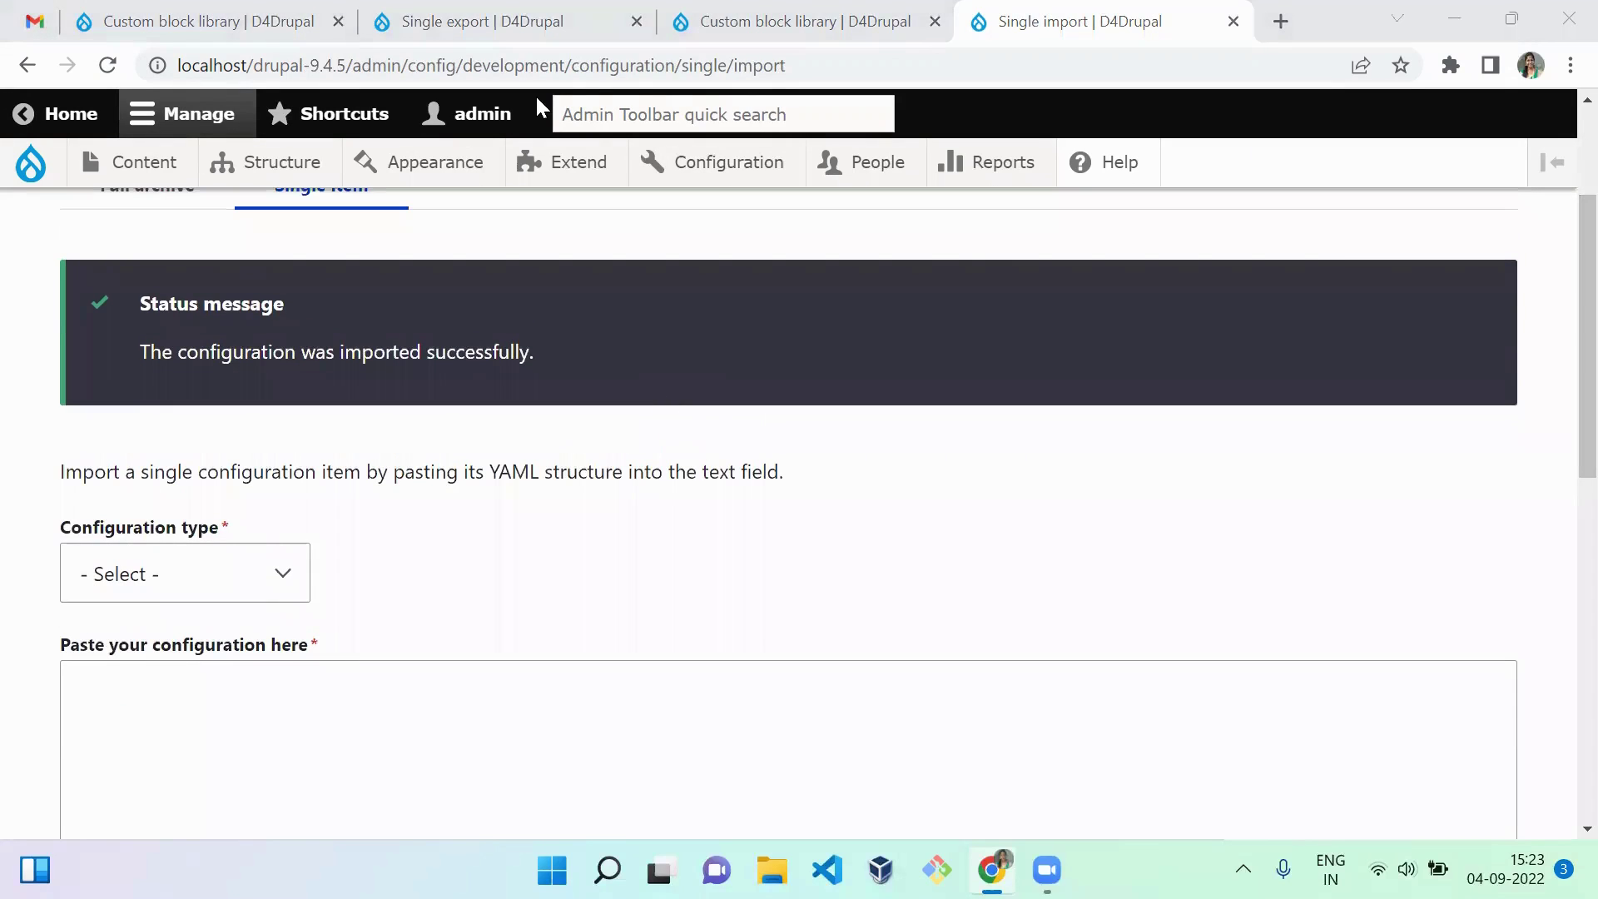
Step: Reload drupal-9.4.5's custom block types list and open the field management page of the D4Drupal type
left_click(723, 42)
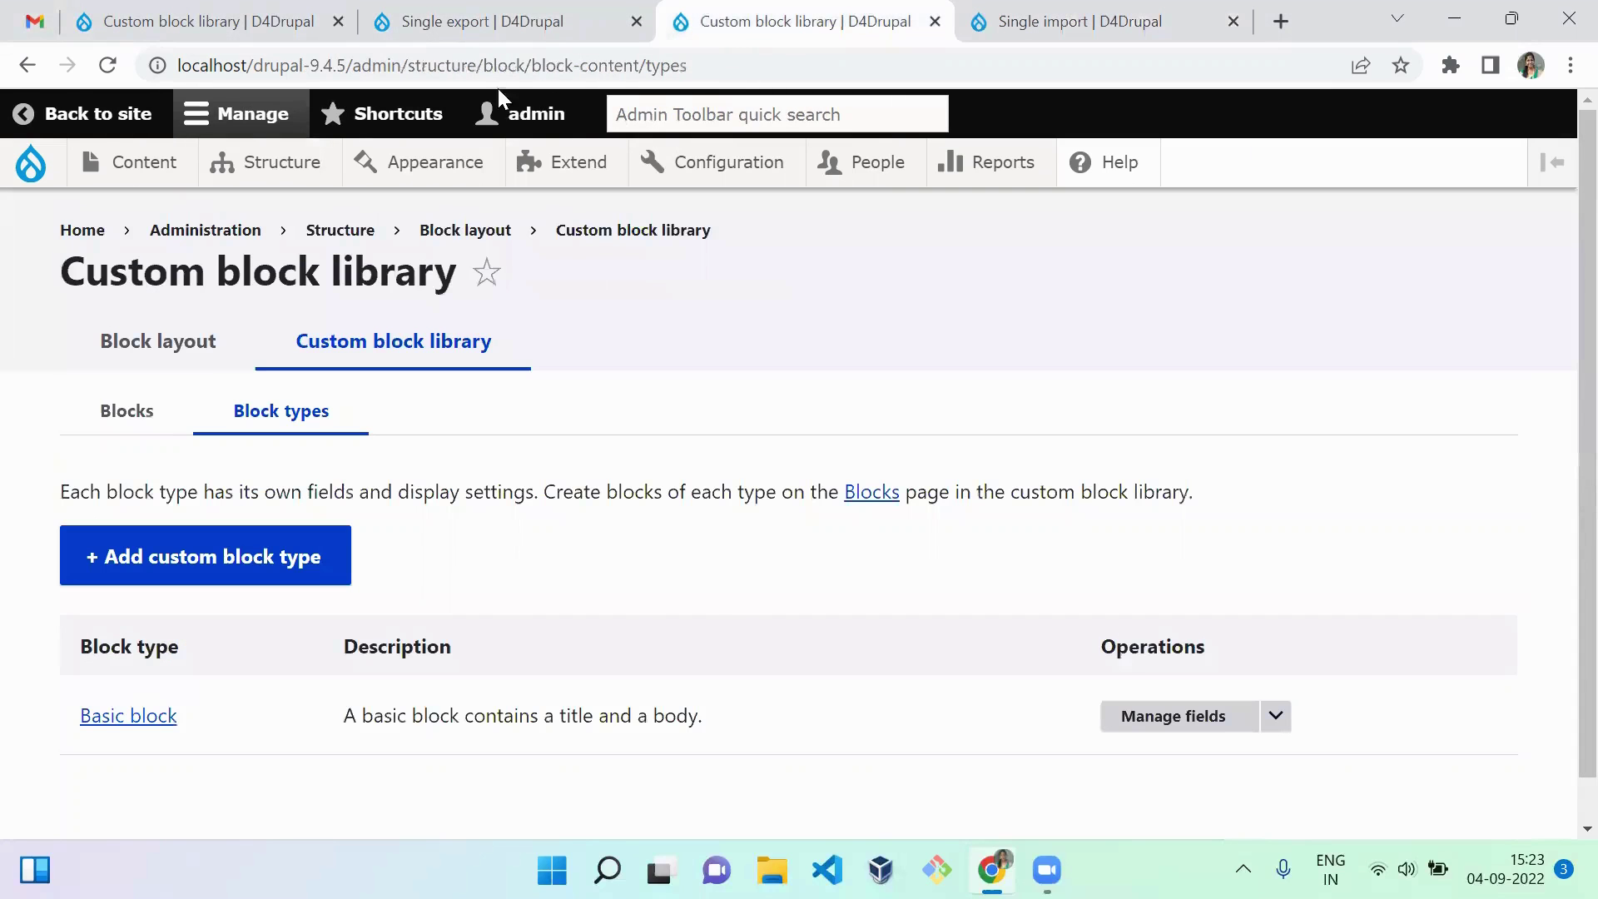
key("F5")
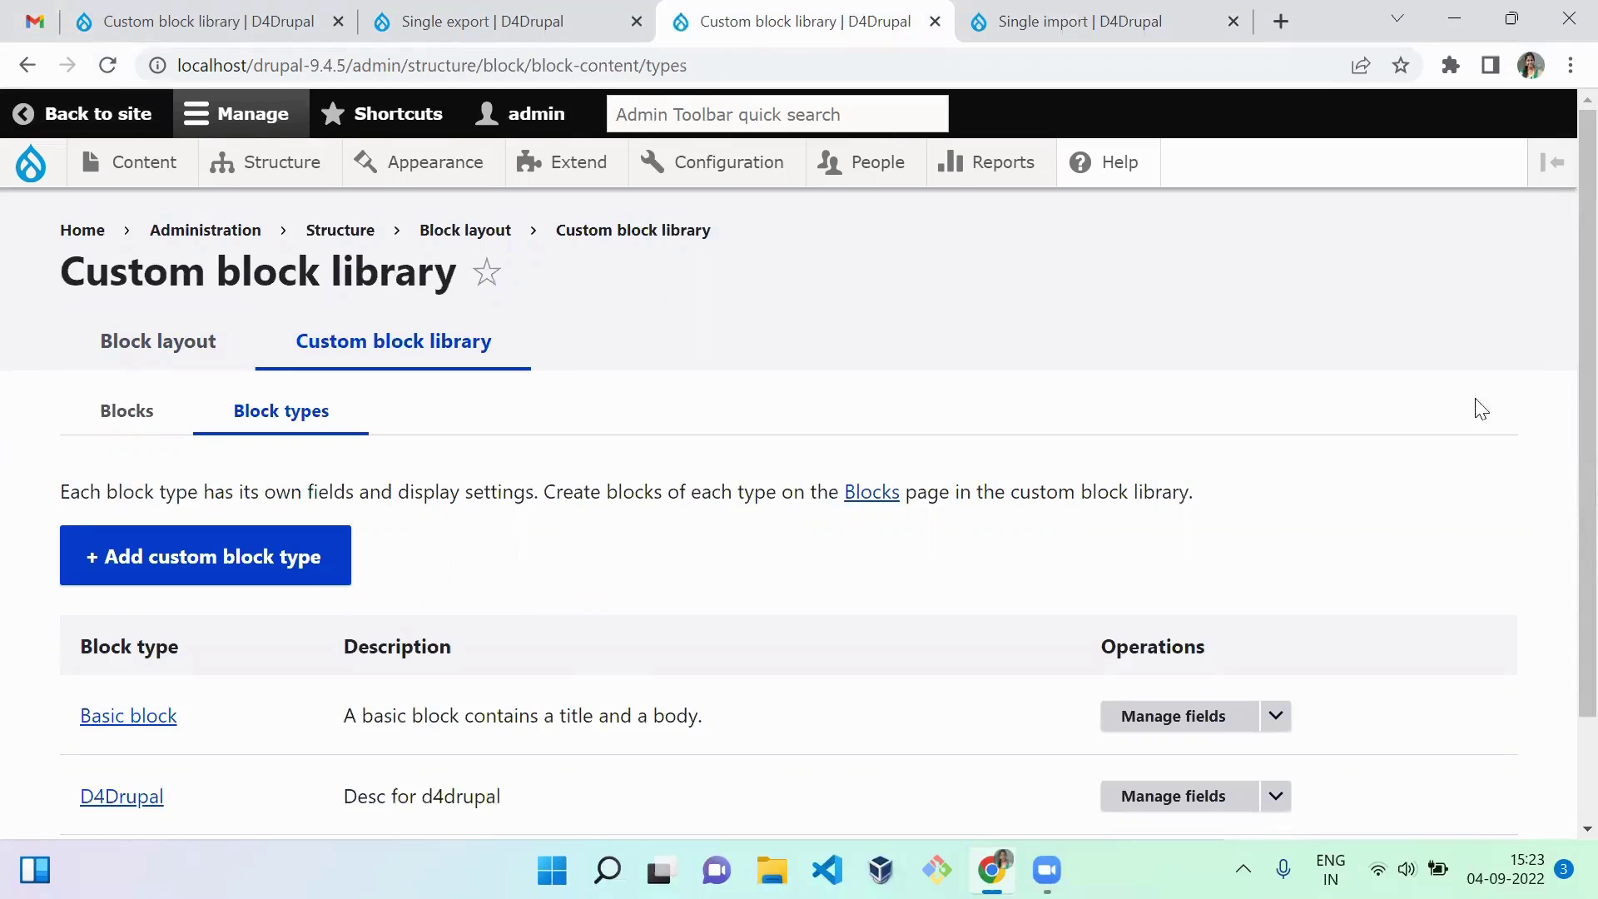
scroll(1560, 571, "down", 2)
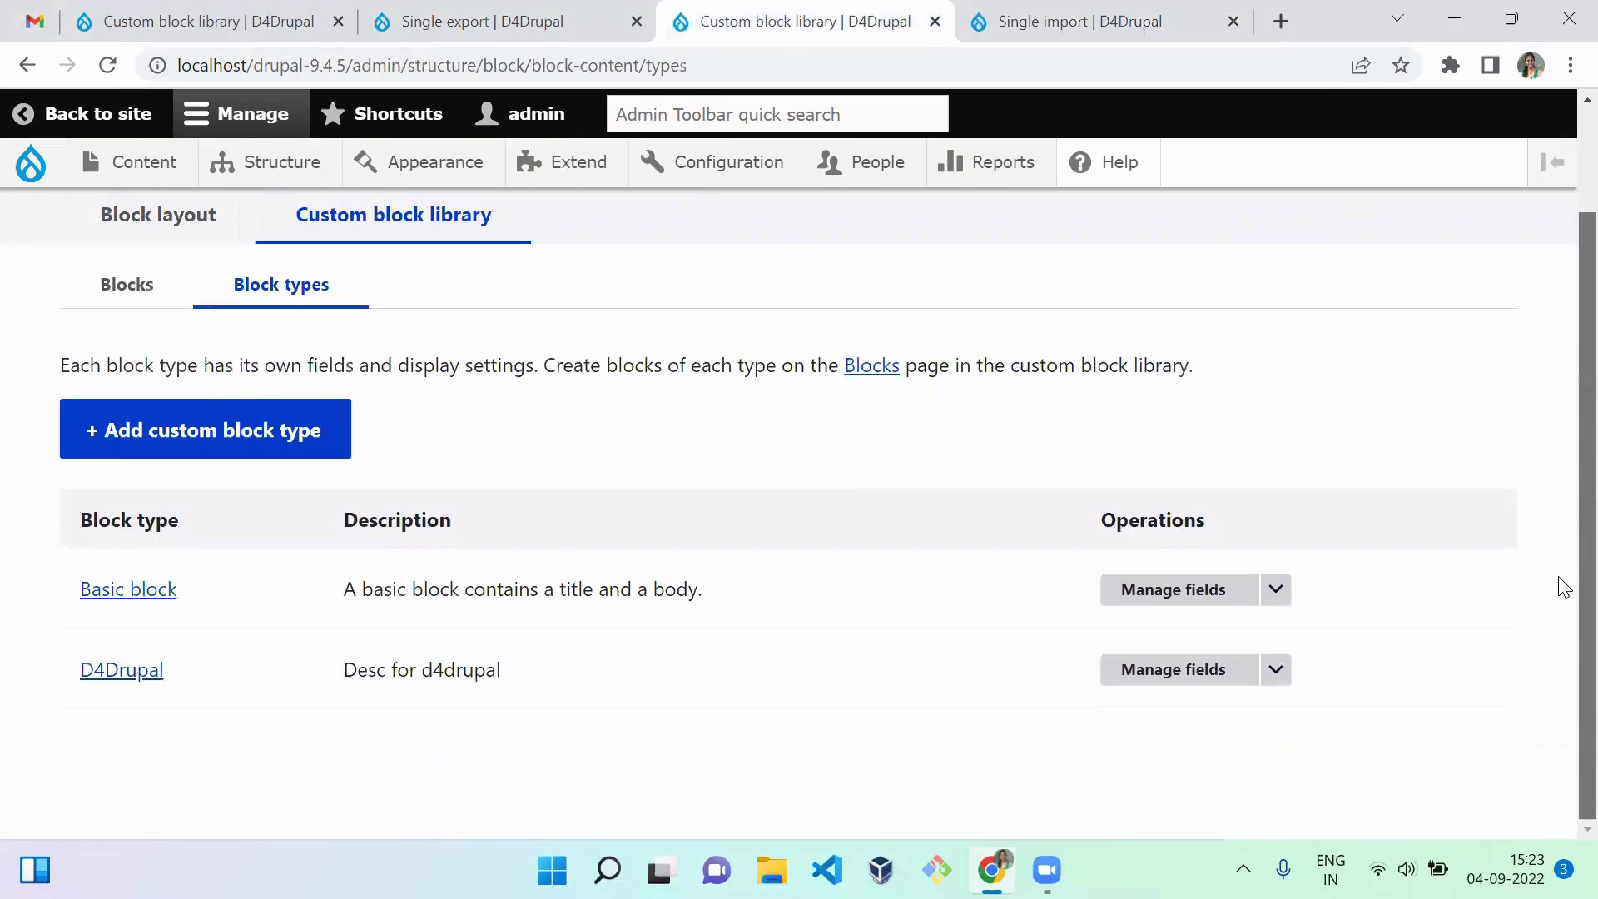
left_click(1165, 675)
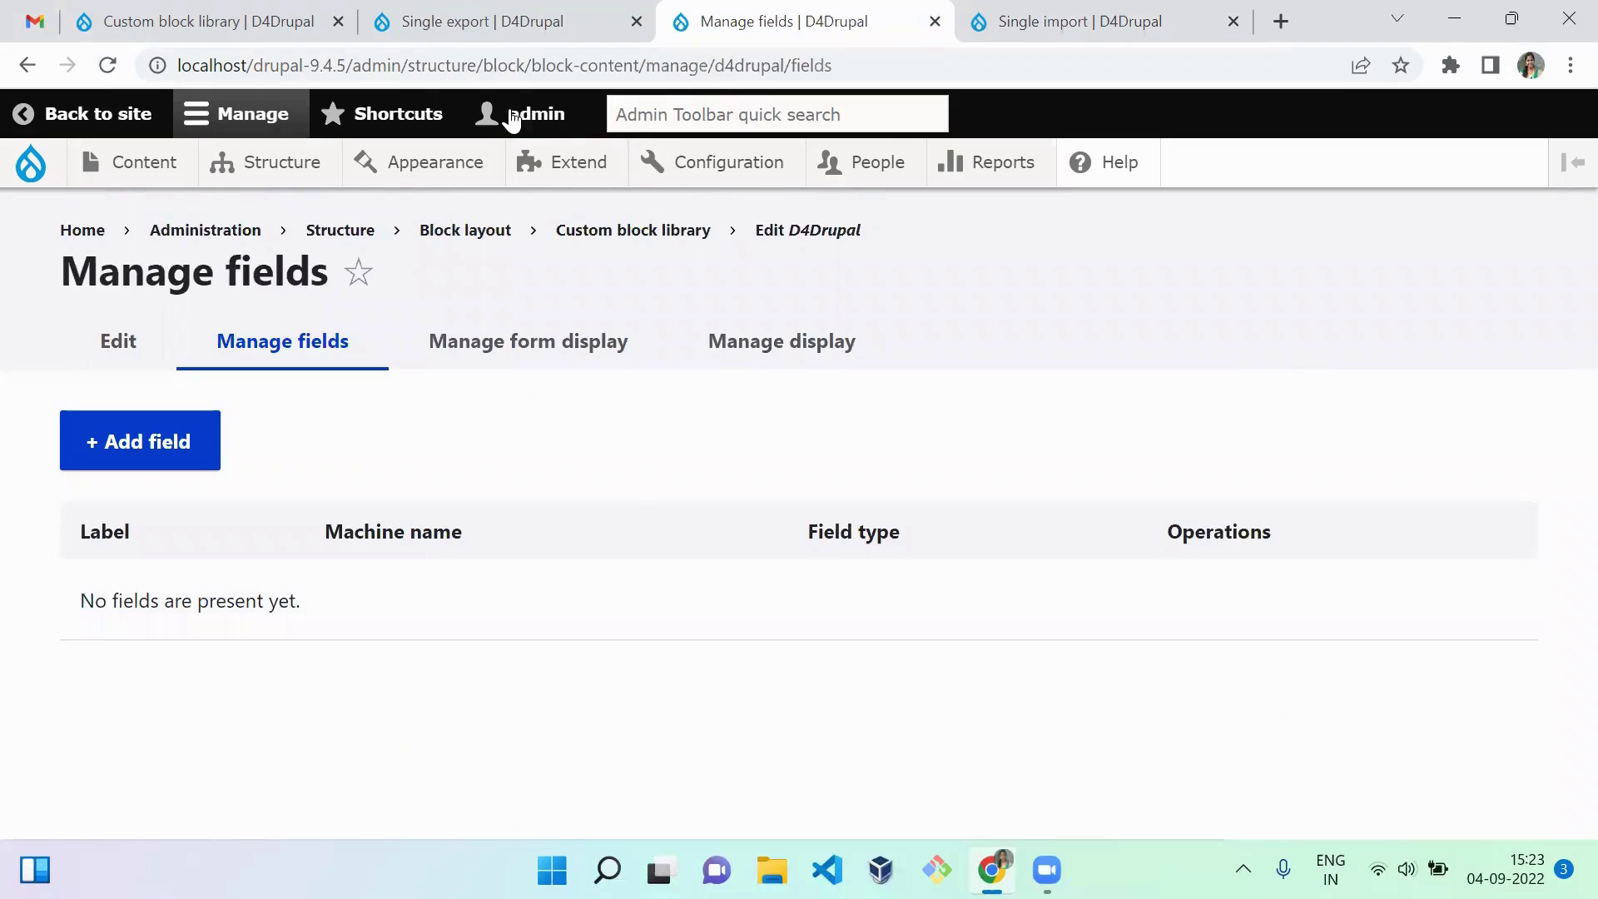
Step: On drupalsolr's single export page, display the configuration for type Field and name Body (block_content.d4drupal.body)
key("ctrl+Page_Up")
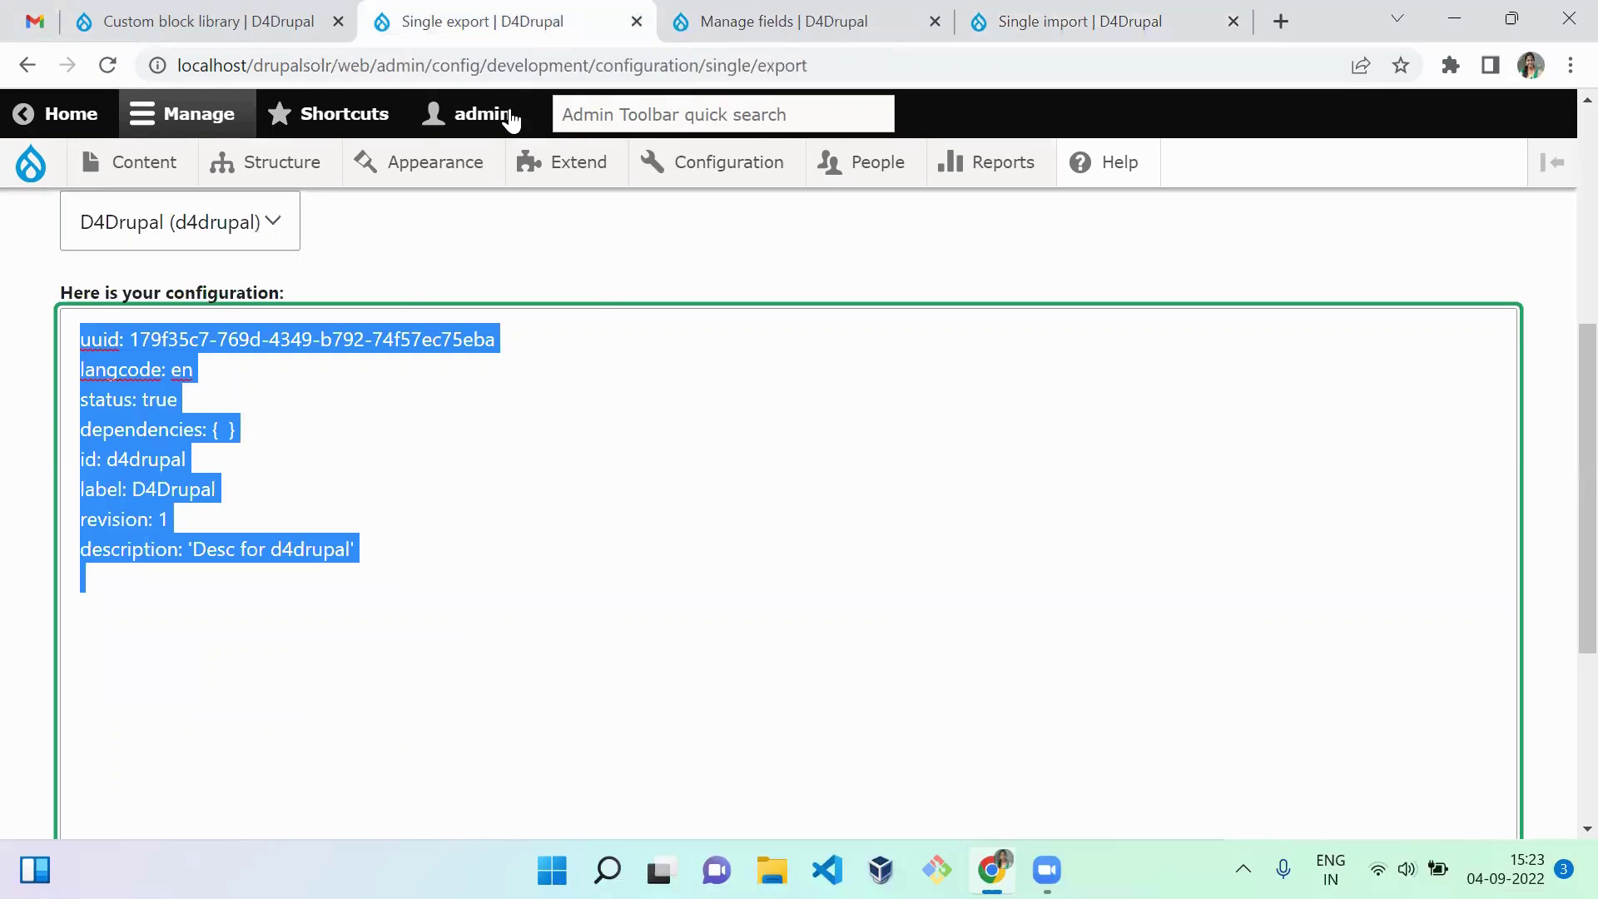
left_click(564, 403)
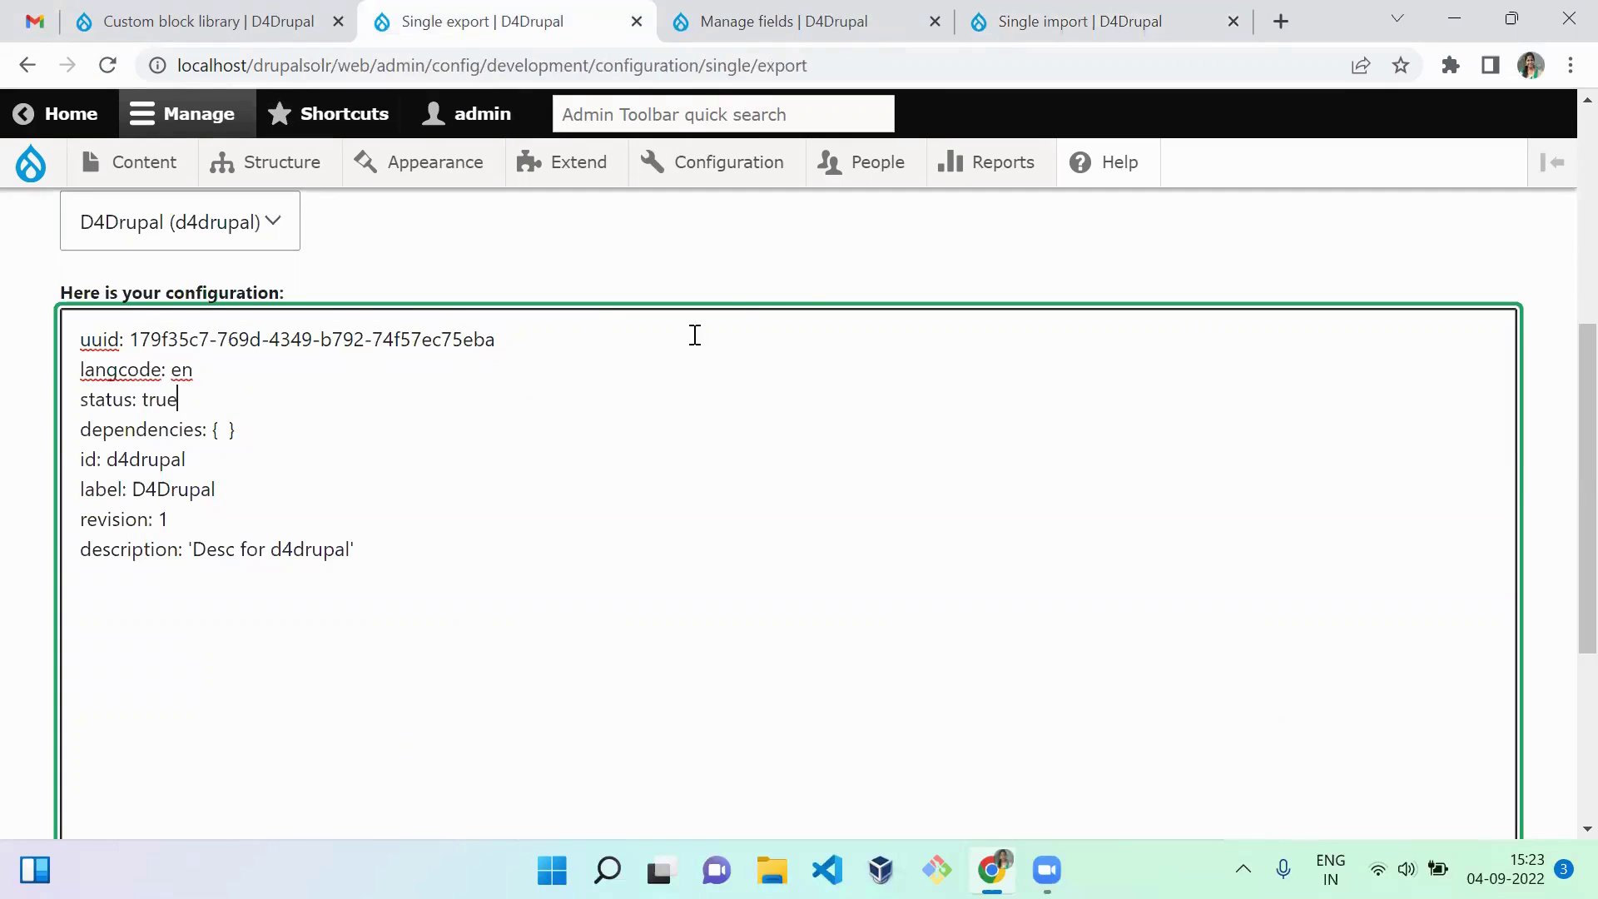
left_click(767, 275)
left_click_drag(1560, 467, 1564, 264)
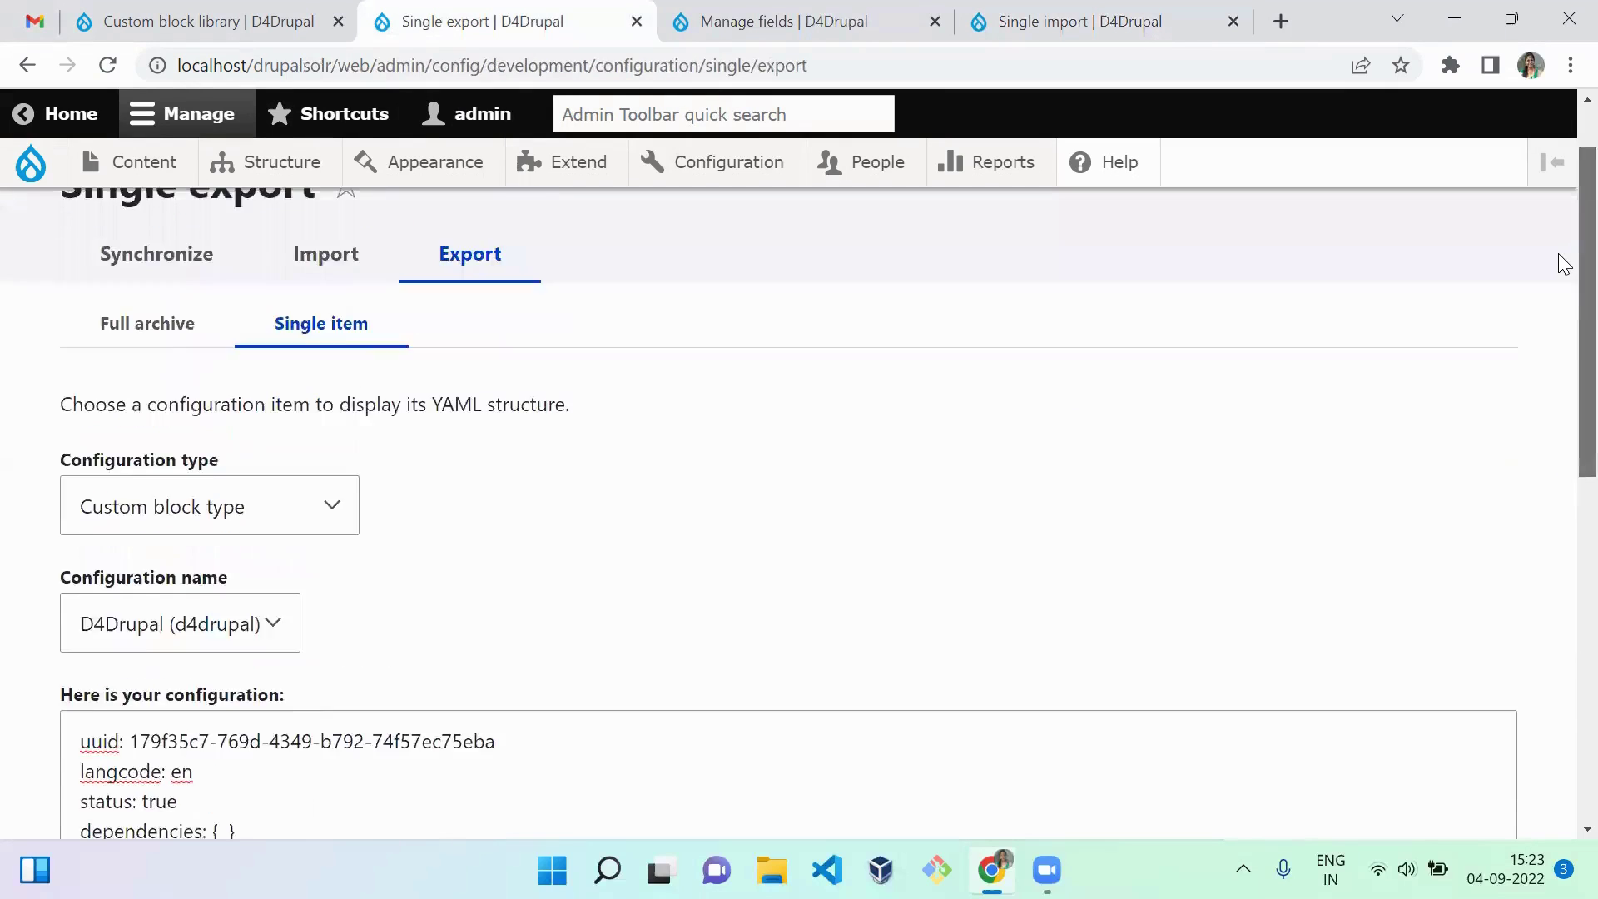
scroll(1563, 263, "up", 1)
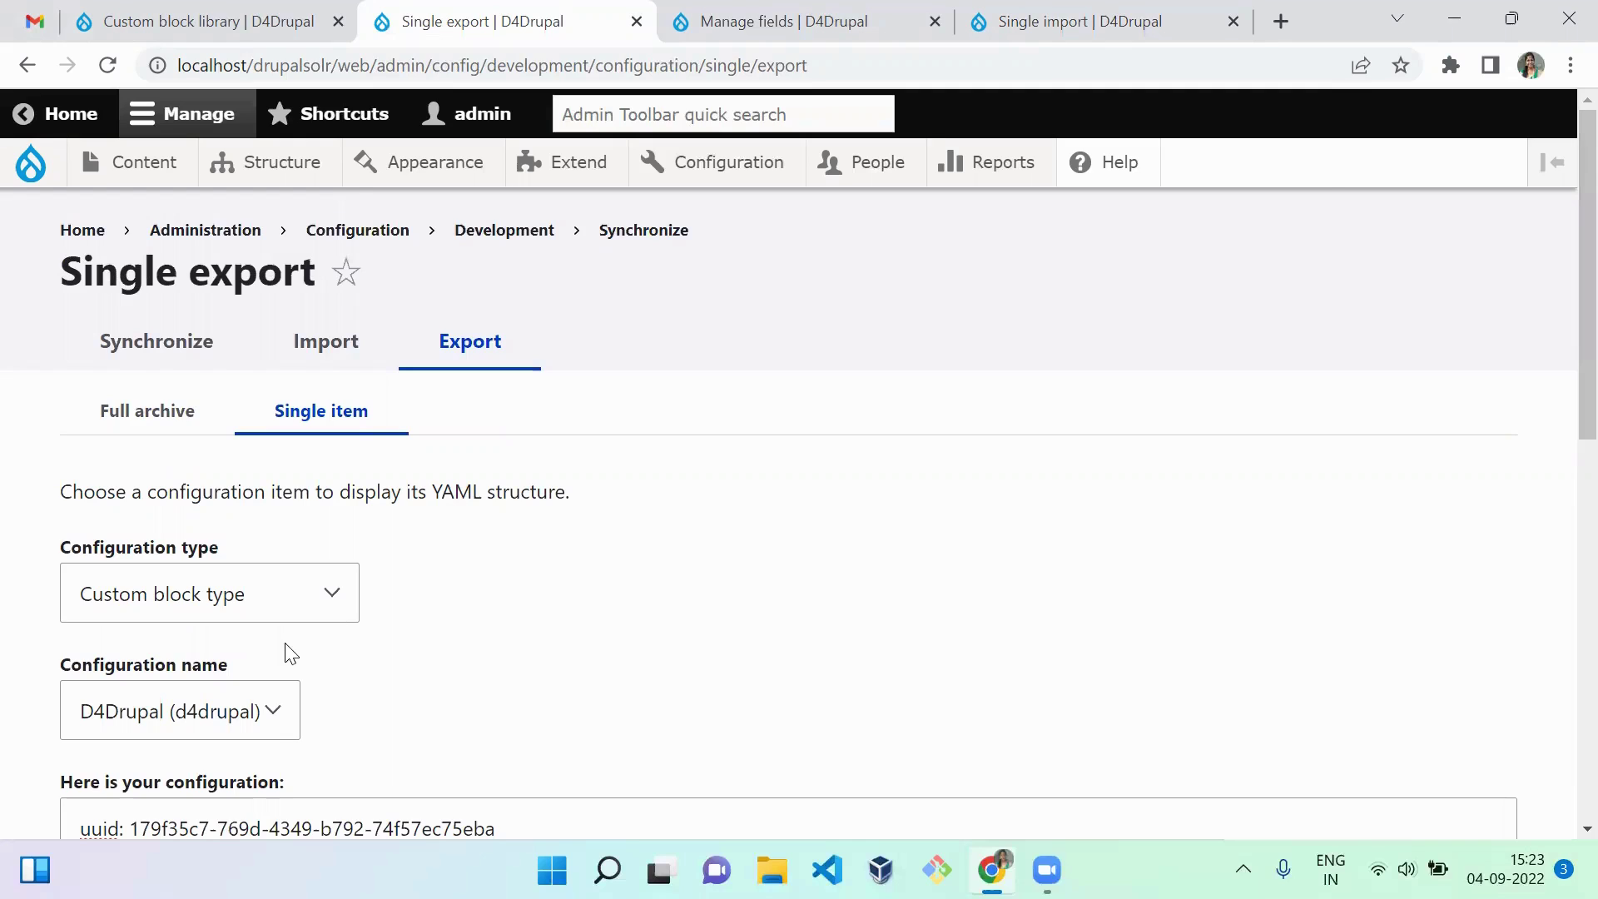
left_click(170, 575)
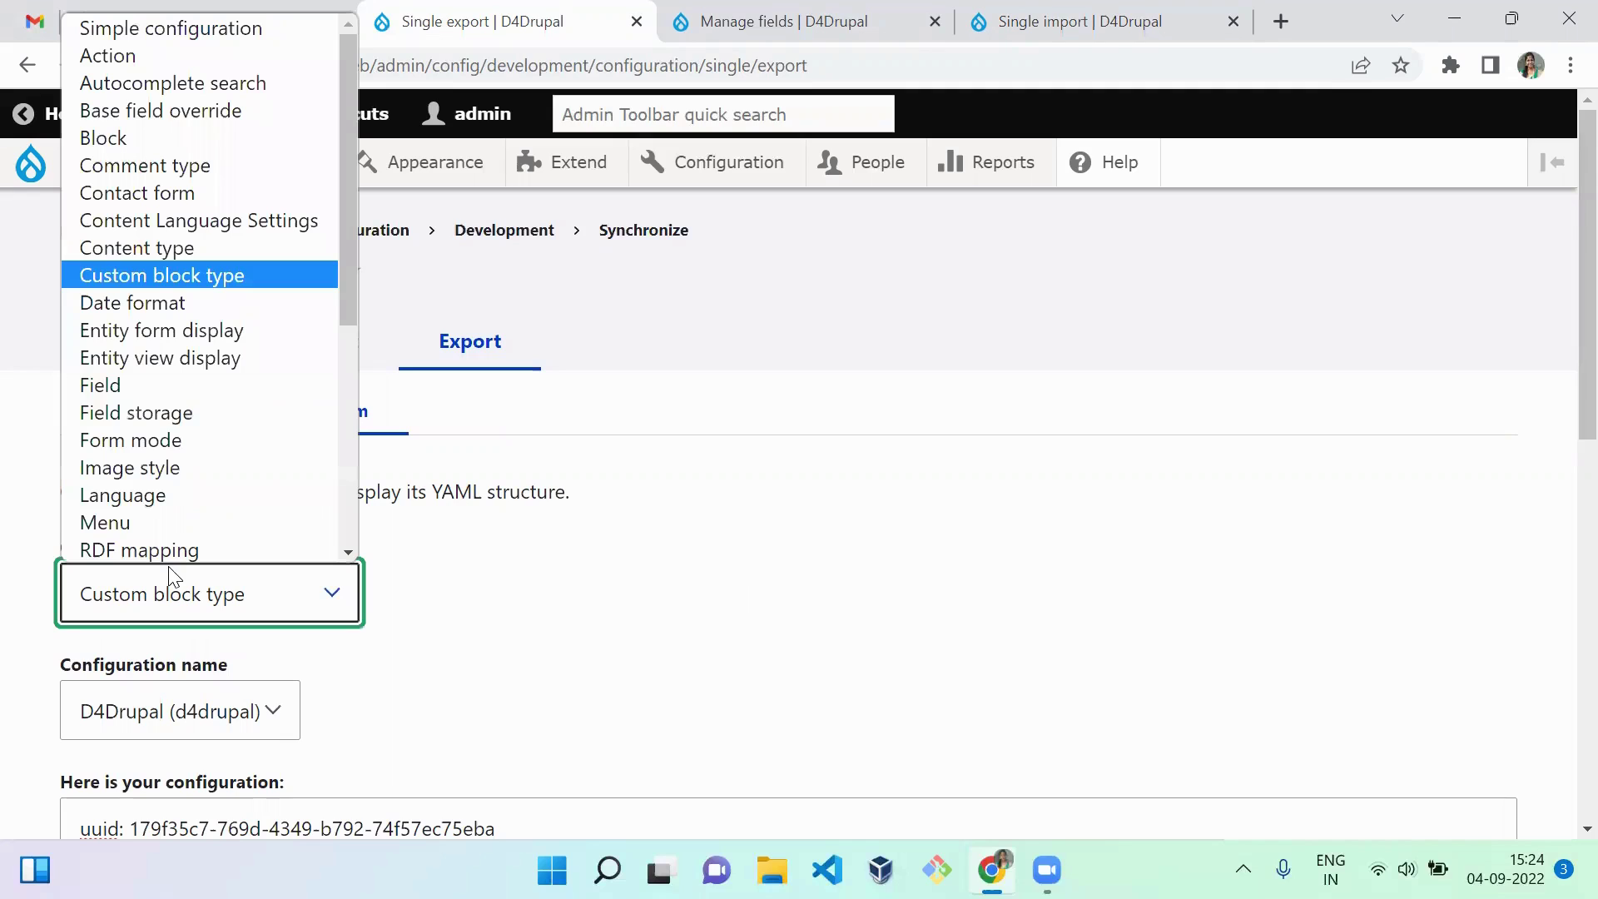
left_click(159, 385)
left_click(400, 717)
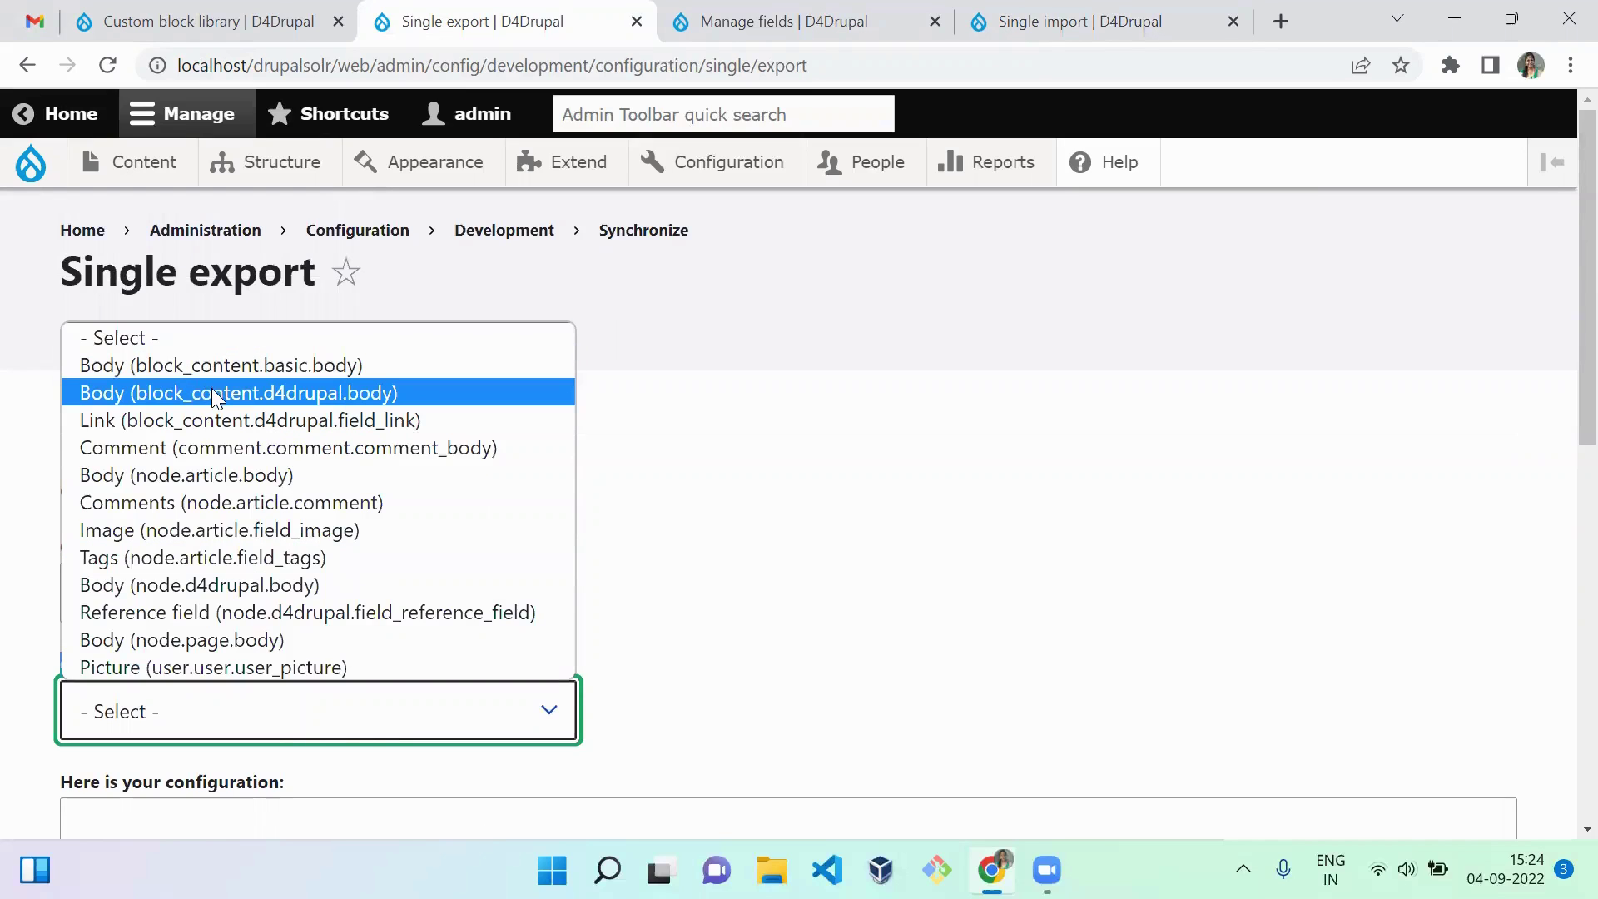
left_click(379, 393)
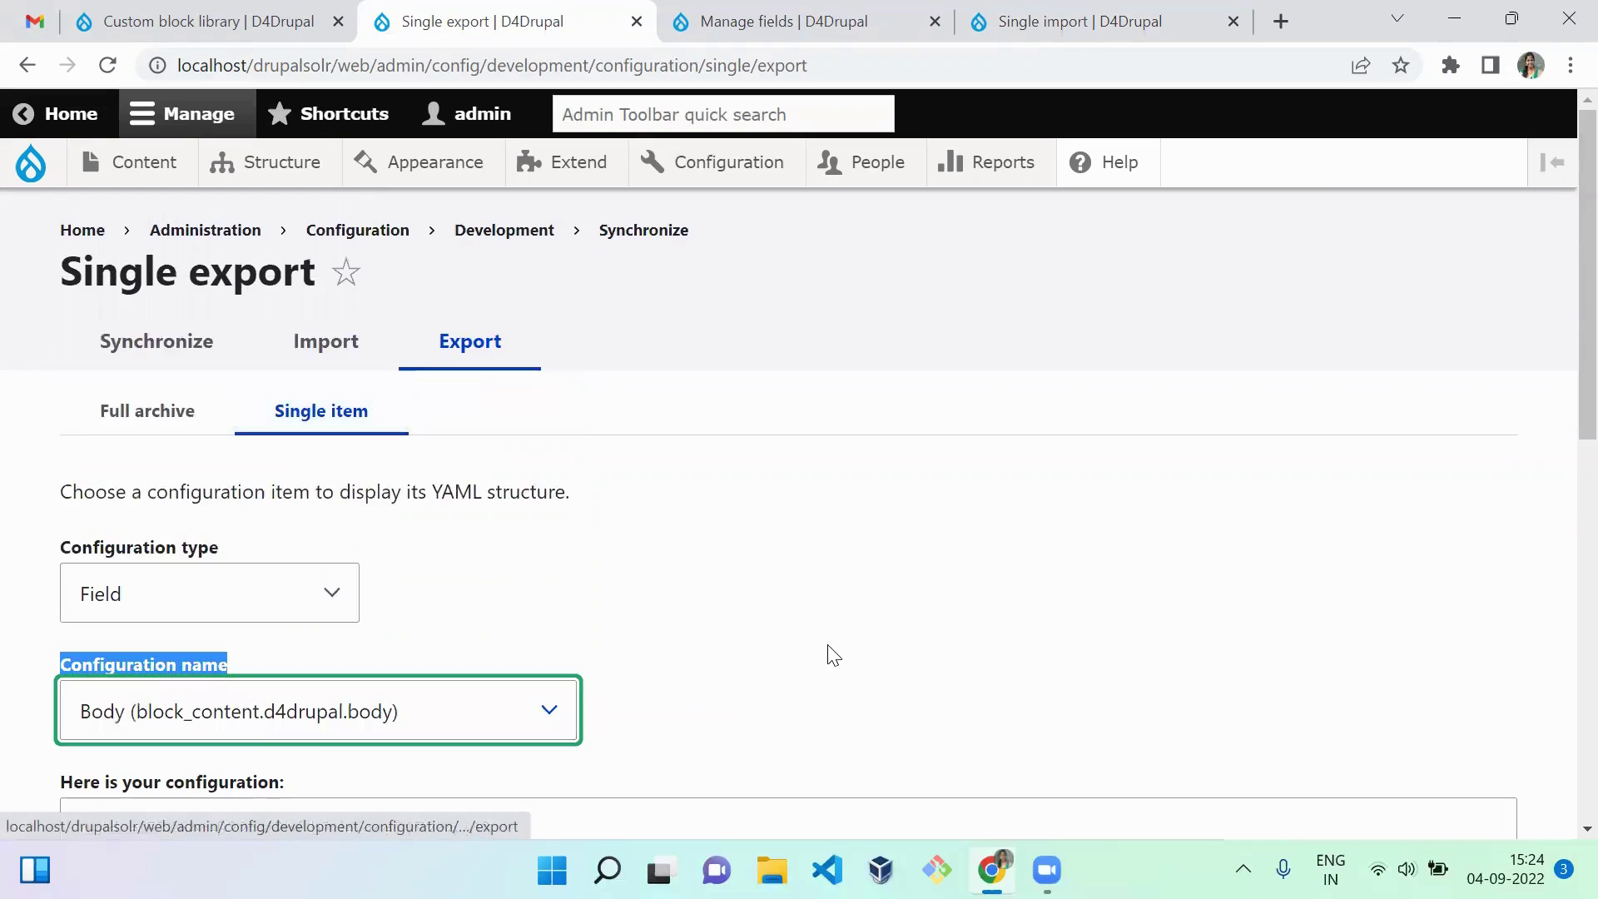
Step: Copy the whole exported YAML of the D4Drupal Body field from drupalsolr
right_click(1559, 294)
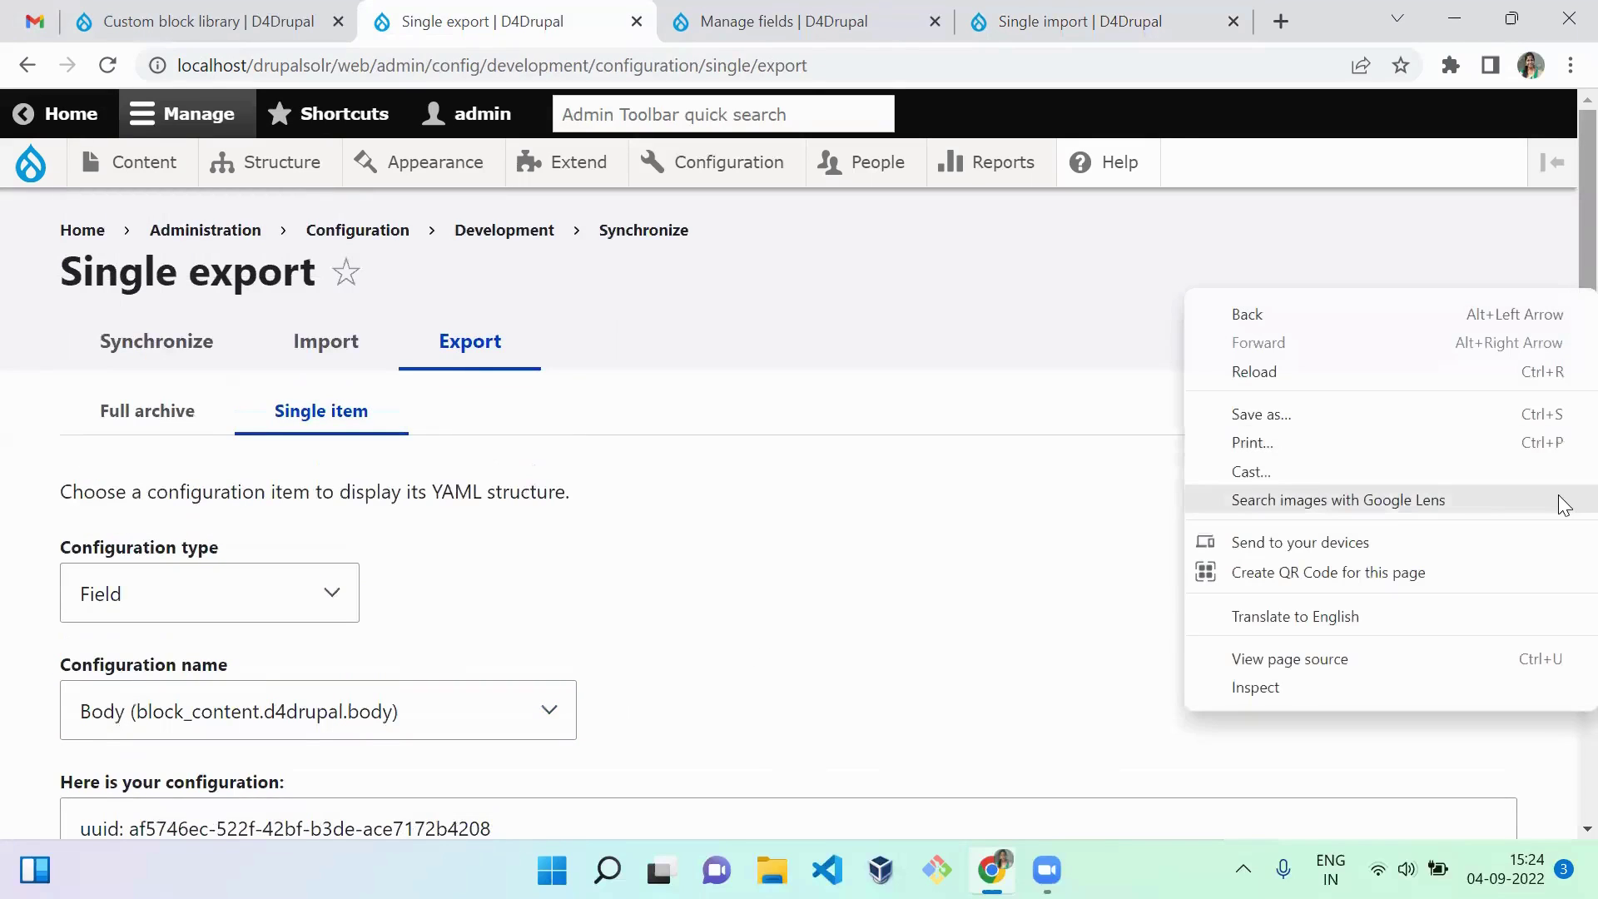
left_click(1562, 259)
scroll(1562, 333, "down", 5)
left_click(813, 485)
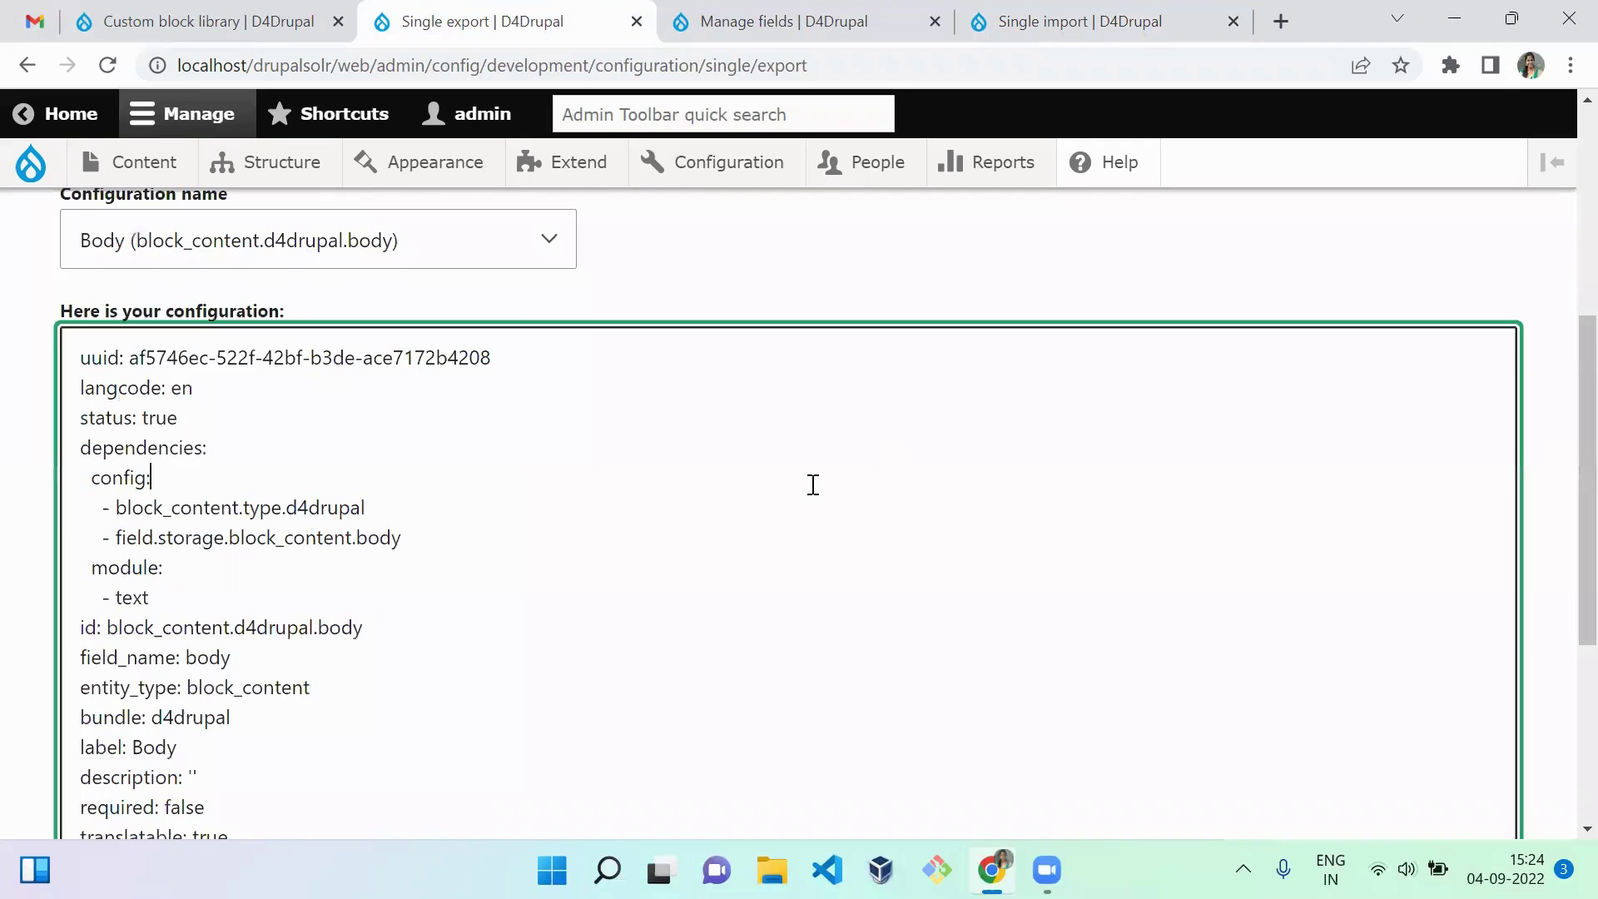
key("ctrl+a")
Step: On drupal-9.4.5's single import page, set the configuration type to Field and paste the copied Body field YAML
key("ctrl+4")
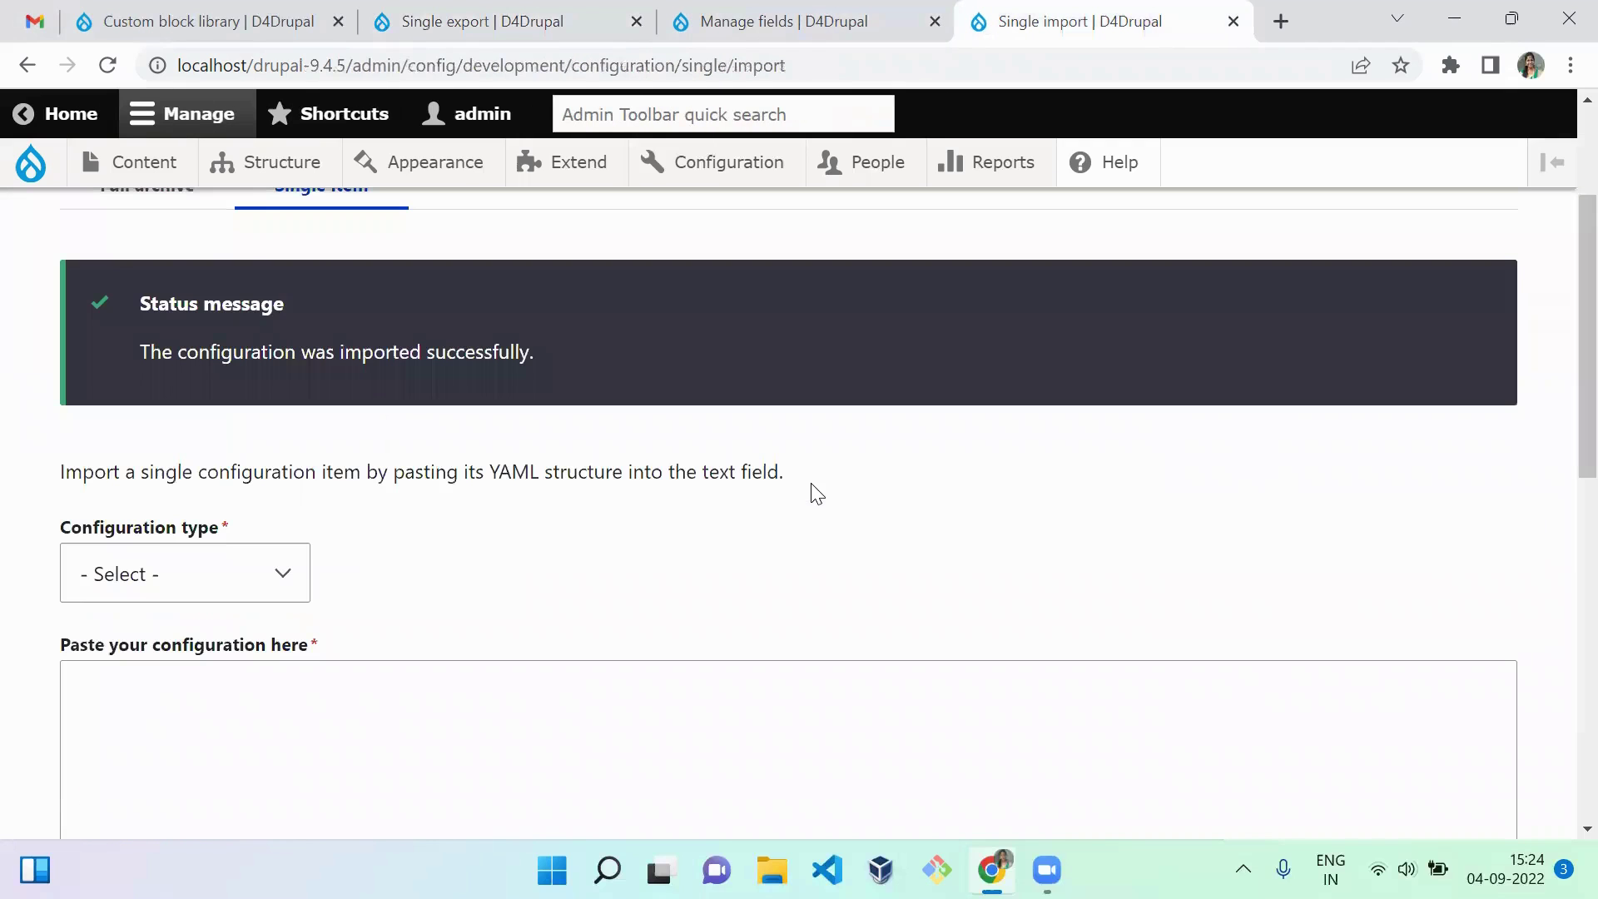
left_click(262, 606)
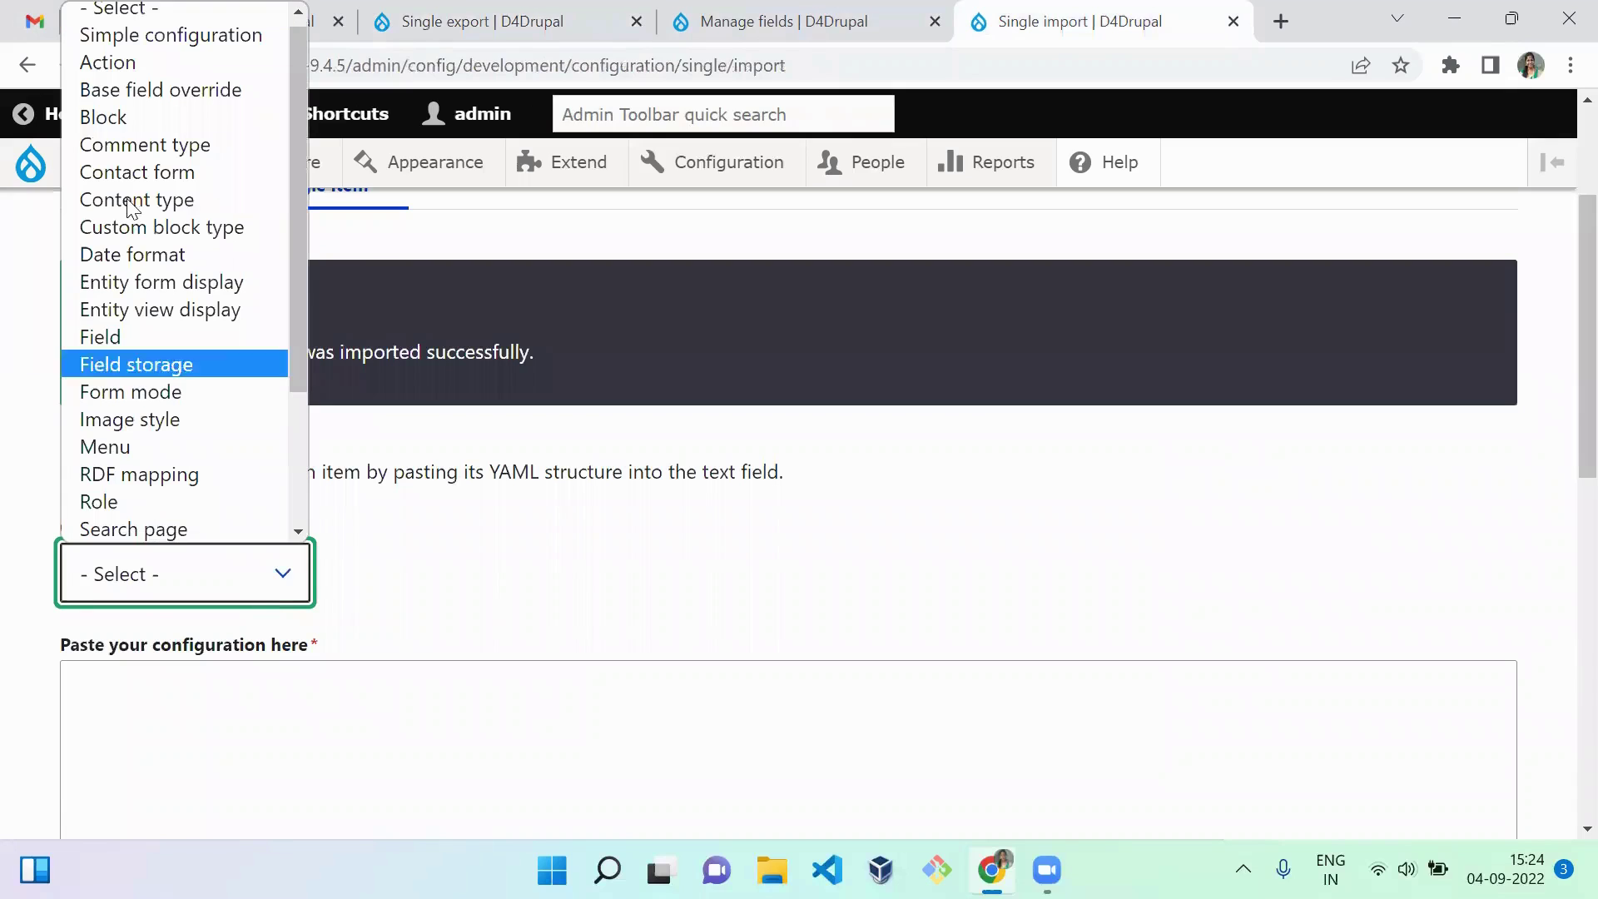
left_click(138, 345)
left_click(363, 692)
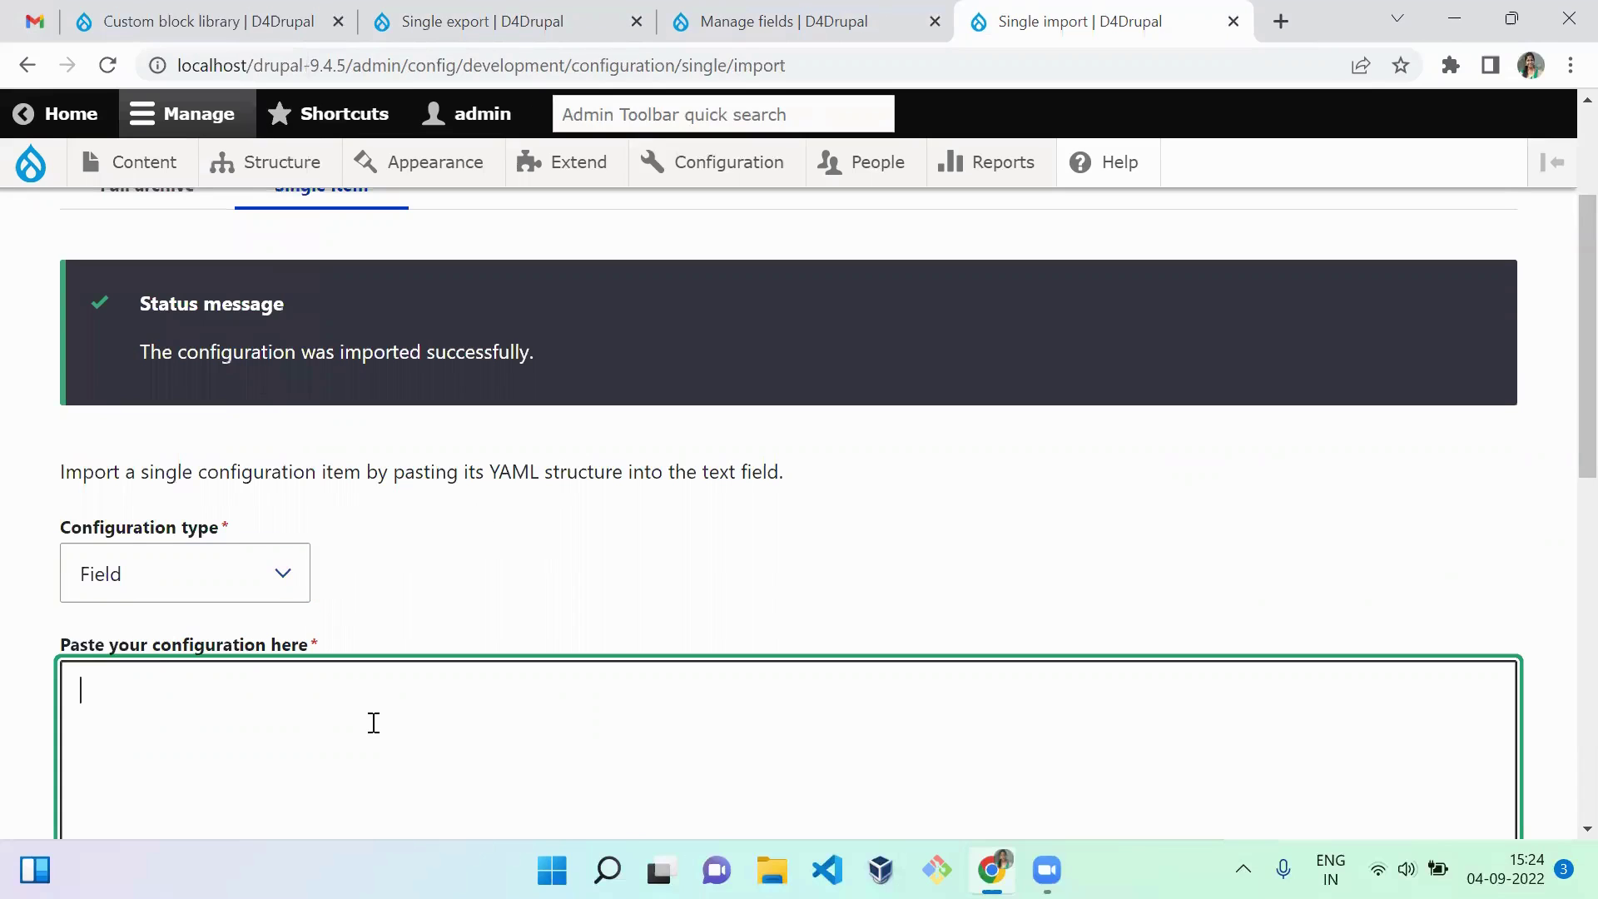
key("ctrl+v")
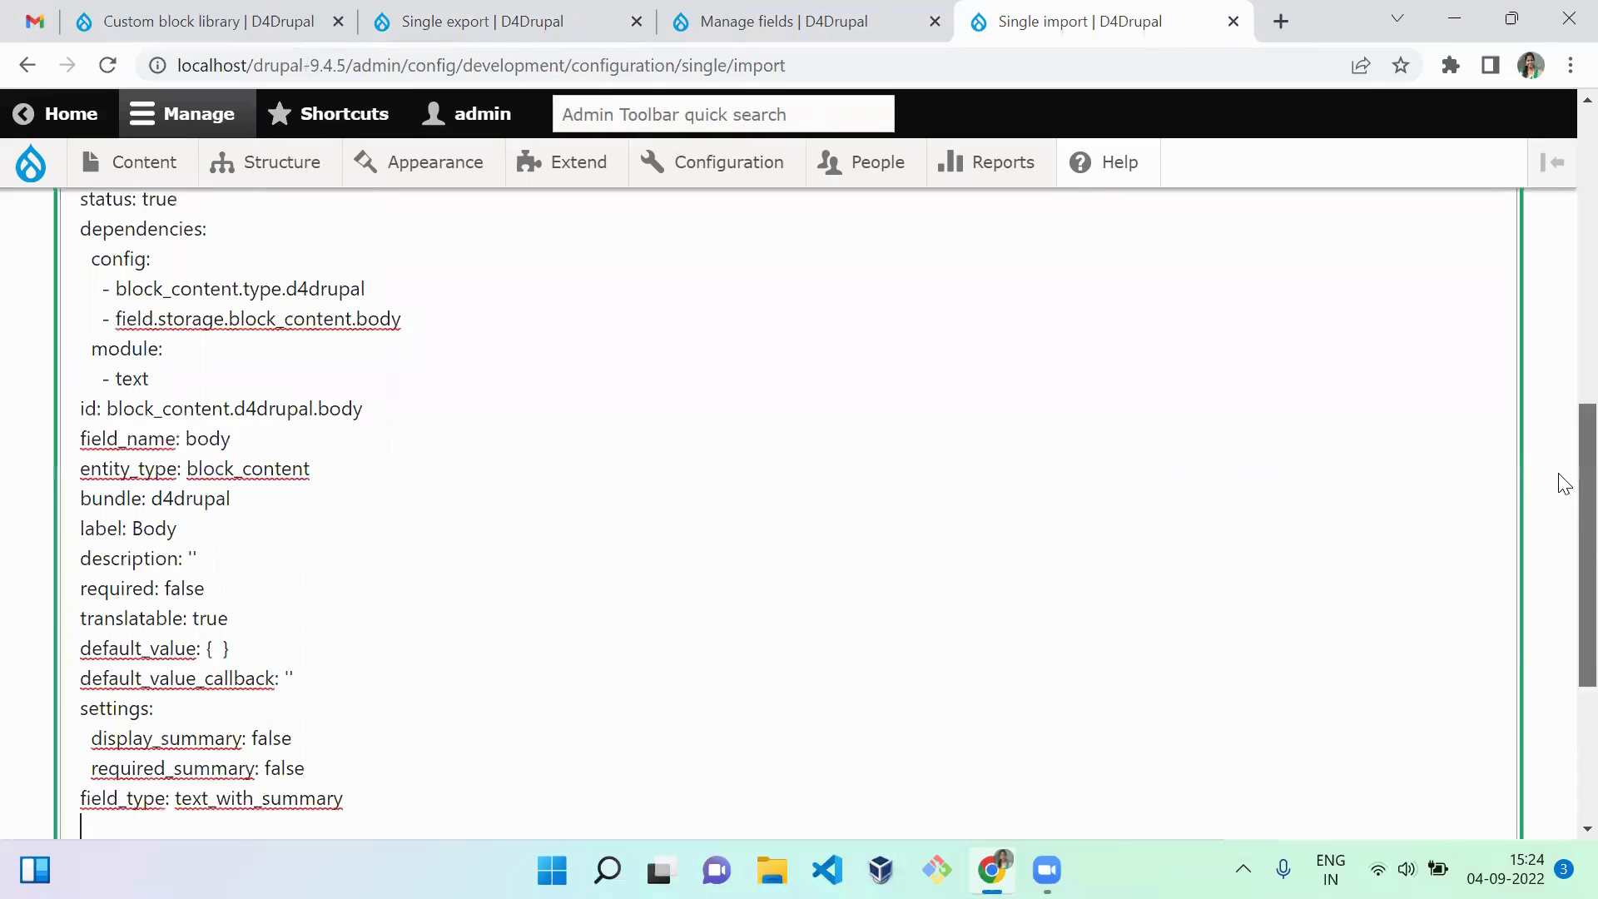
Step: Import the pasted Body field configuration into drupal-9.4.5 and confirm the import
left_click_drag(1565, 482, 1565, 803)
left_click(161, 674)
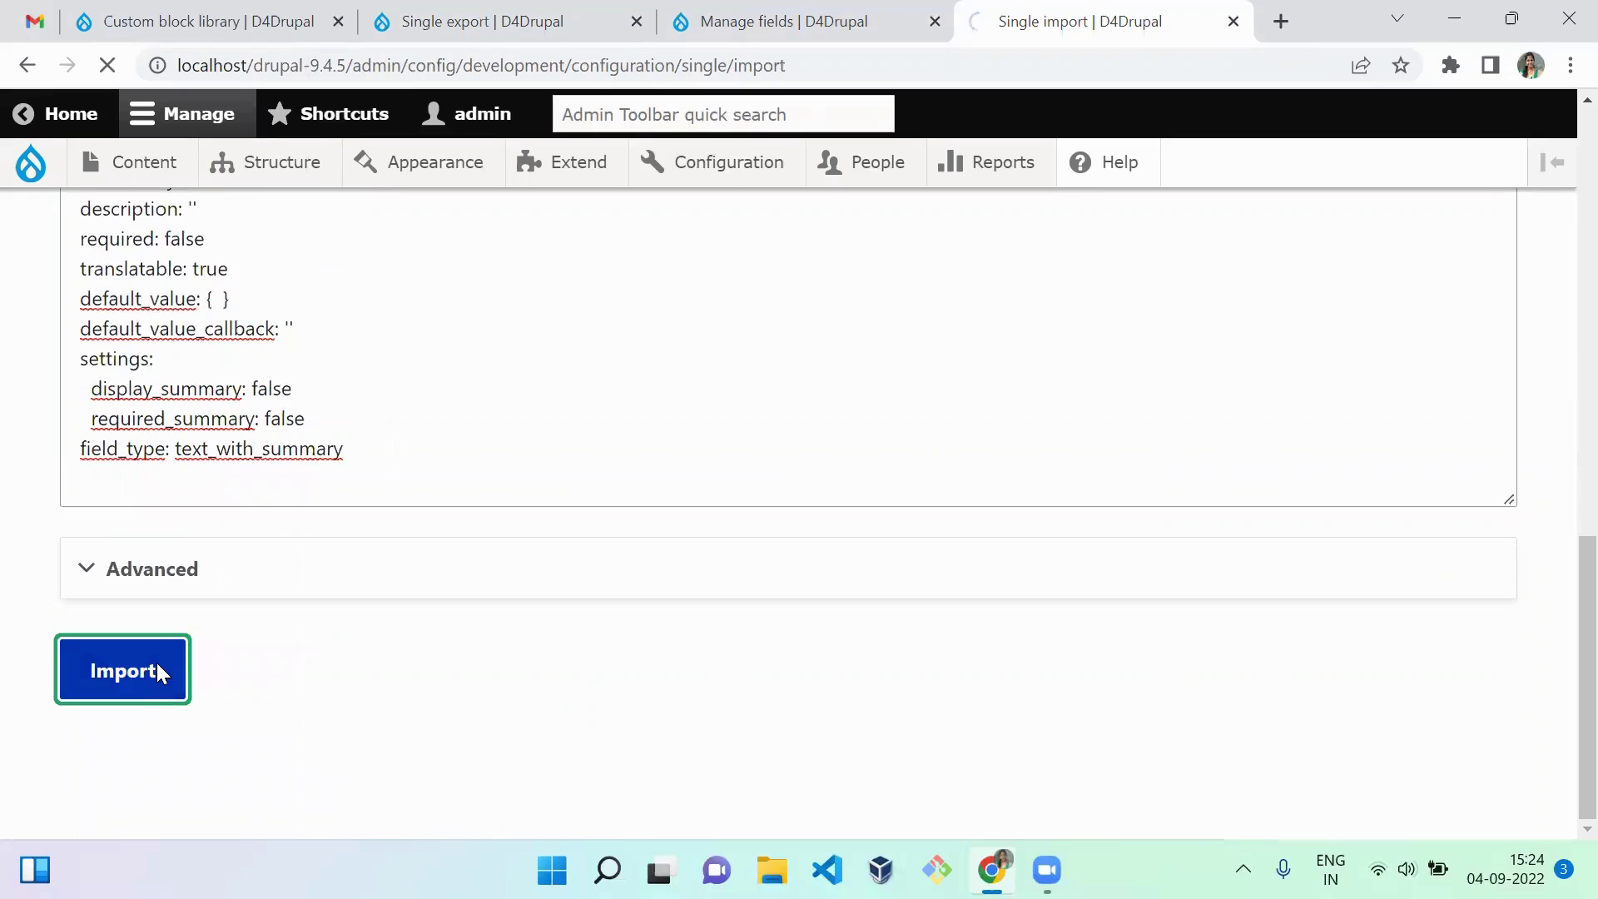
left_click(136, 664)
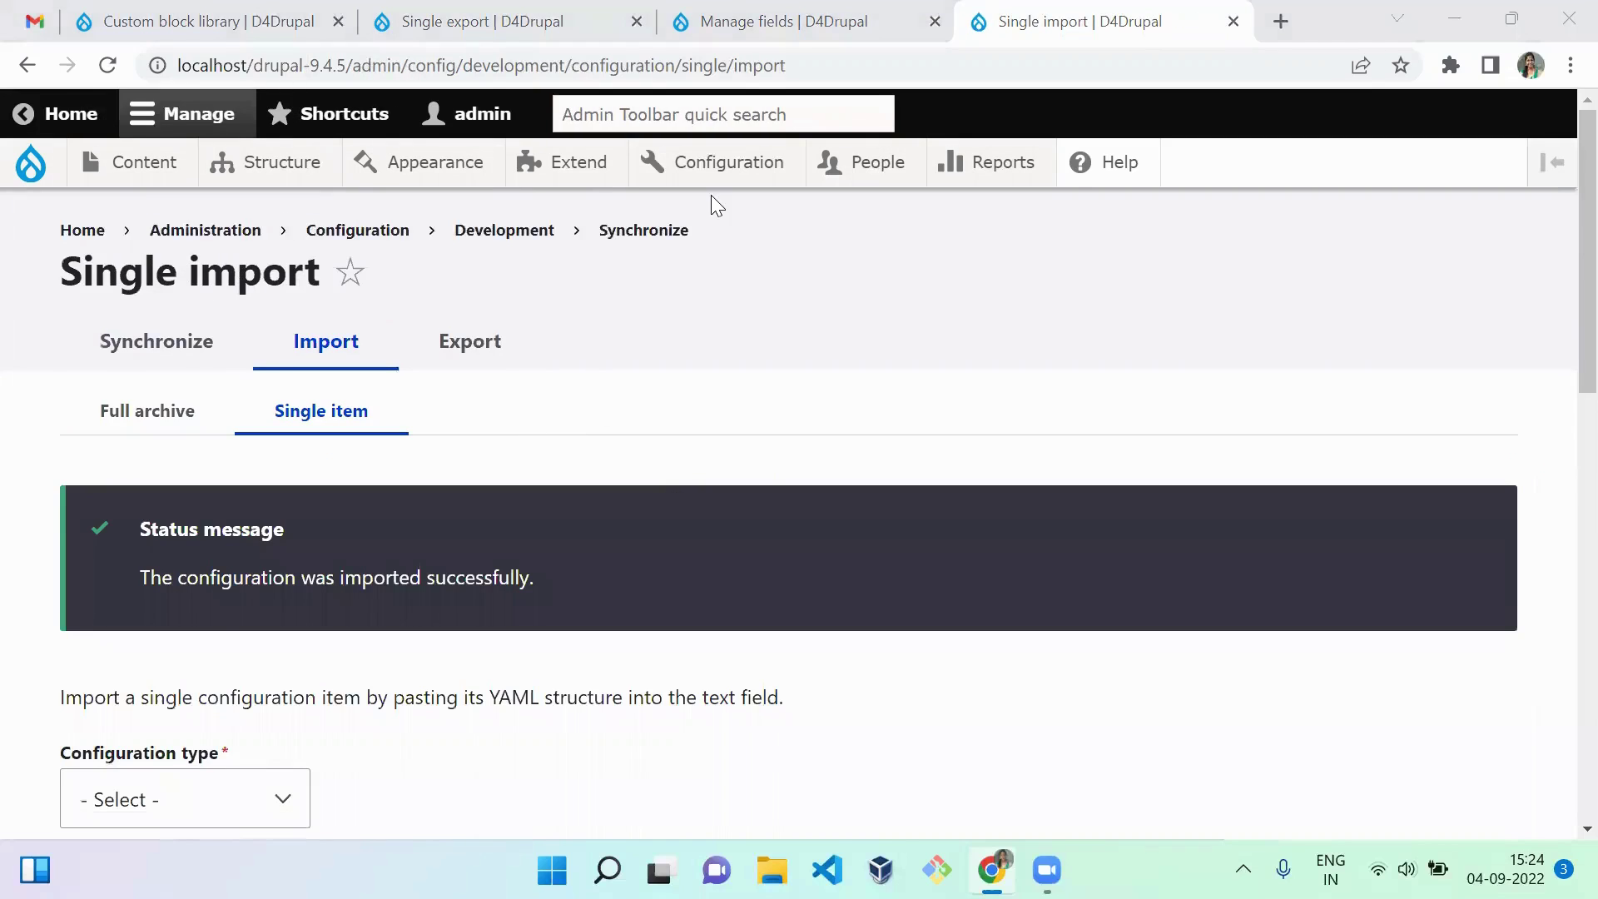
Step: Reload D4Drupal's field list on drupal-9.4.5 and compare it with the D4Drupal block type's field list on drupalsolr
key("ctrl+Page_Up")
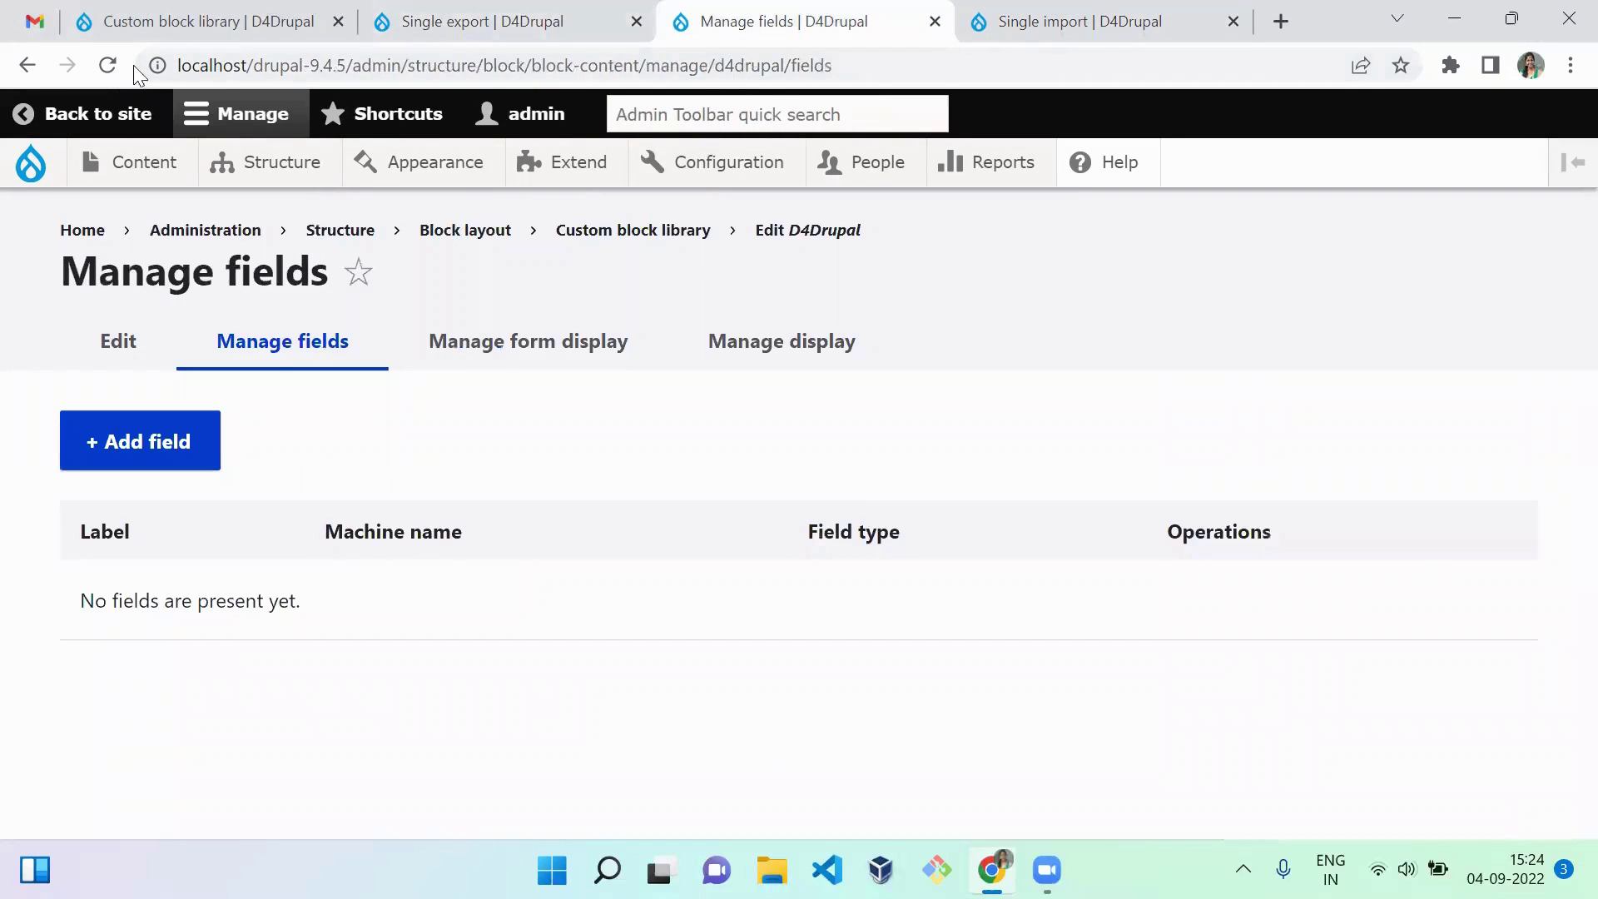
left_click(113, 77)
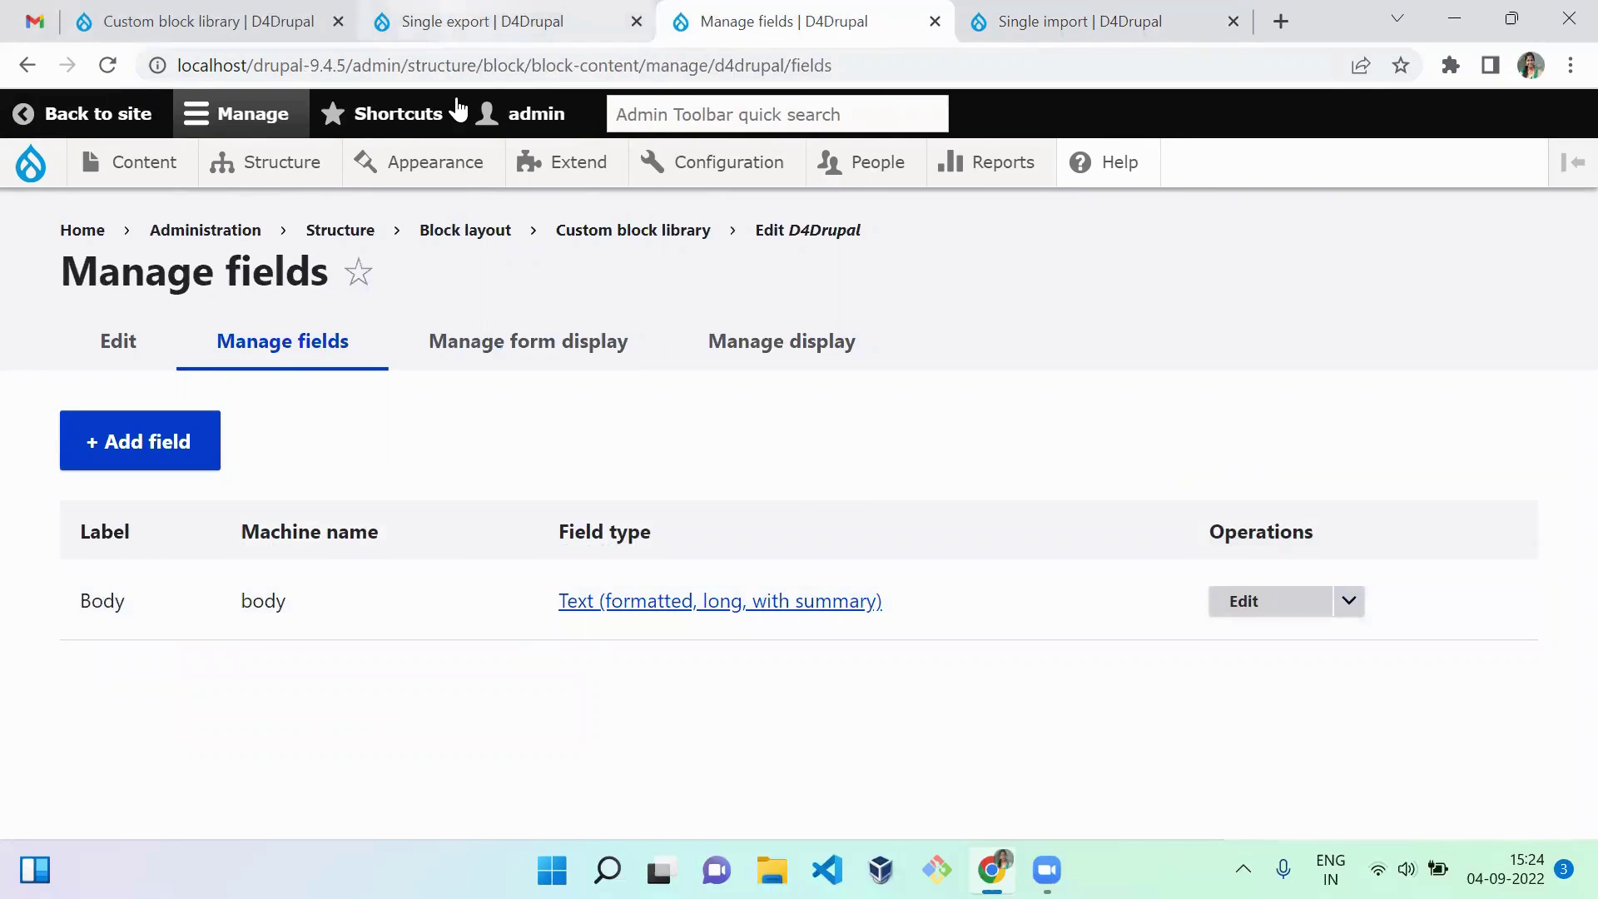
left_click(466, 21)
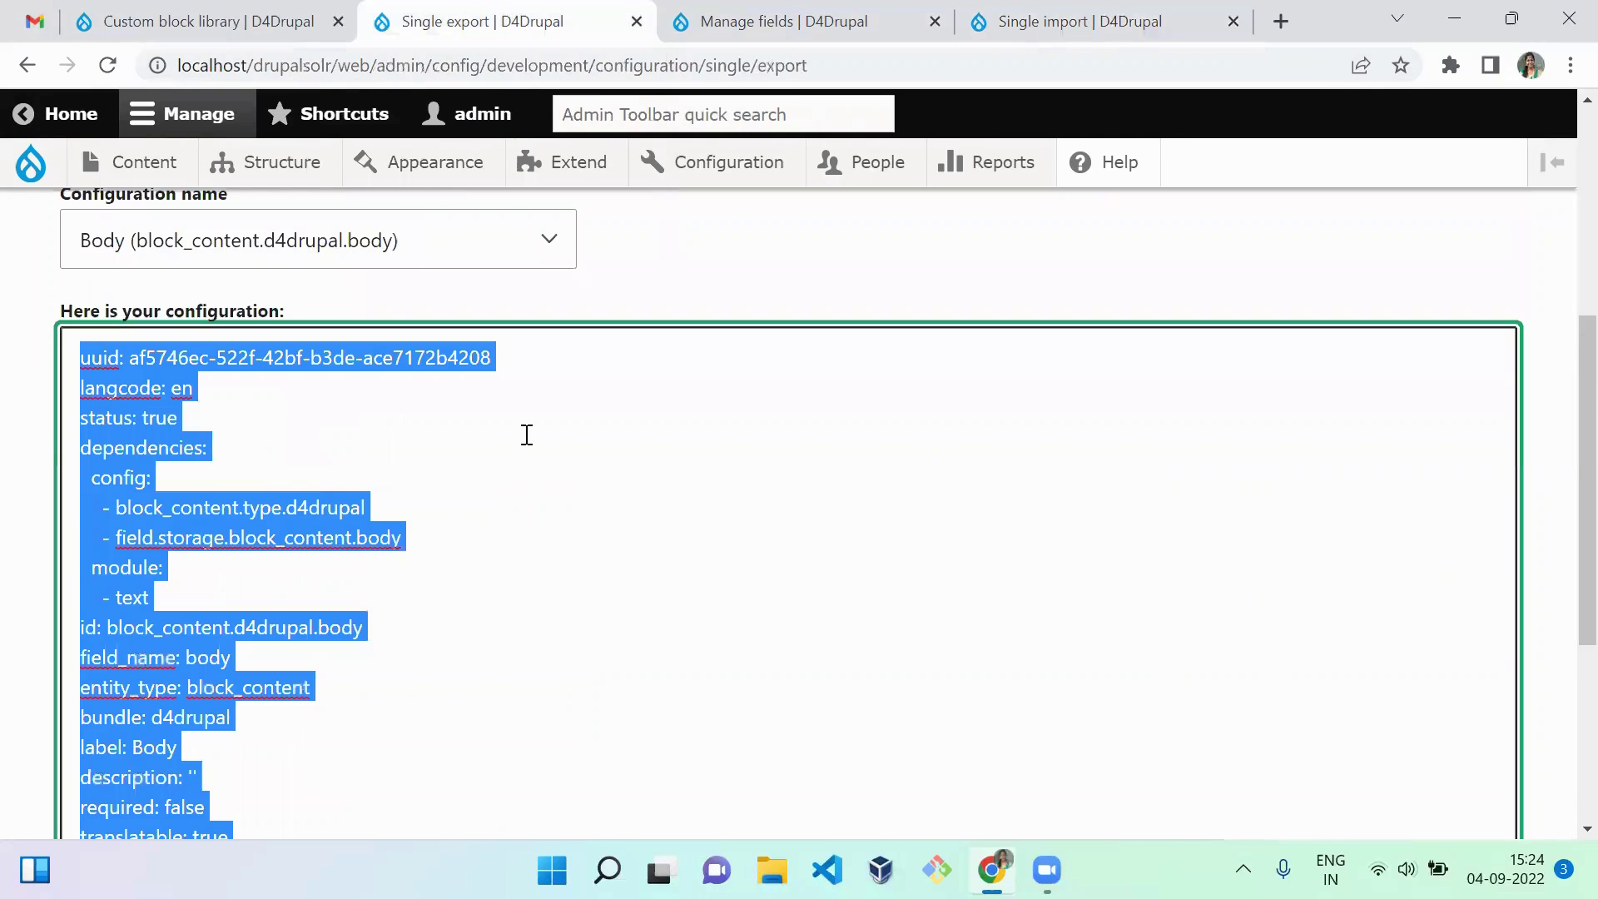
left_click(527, 435)
scroll(527, 436, "down", 5)
left_click(254, 20)
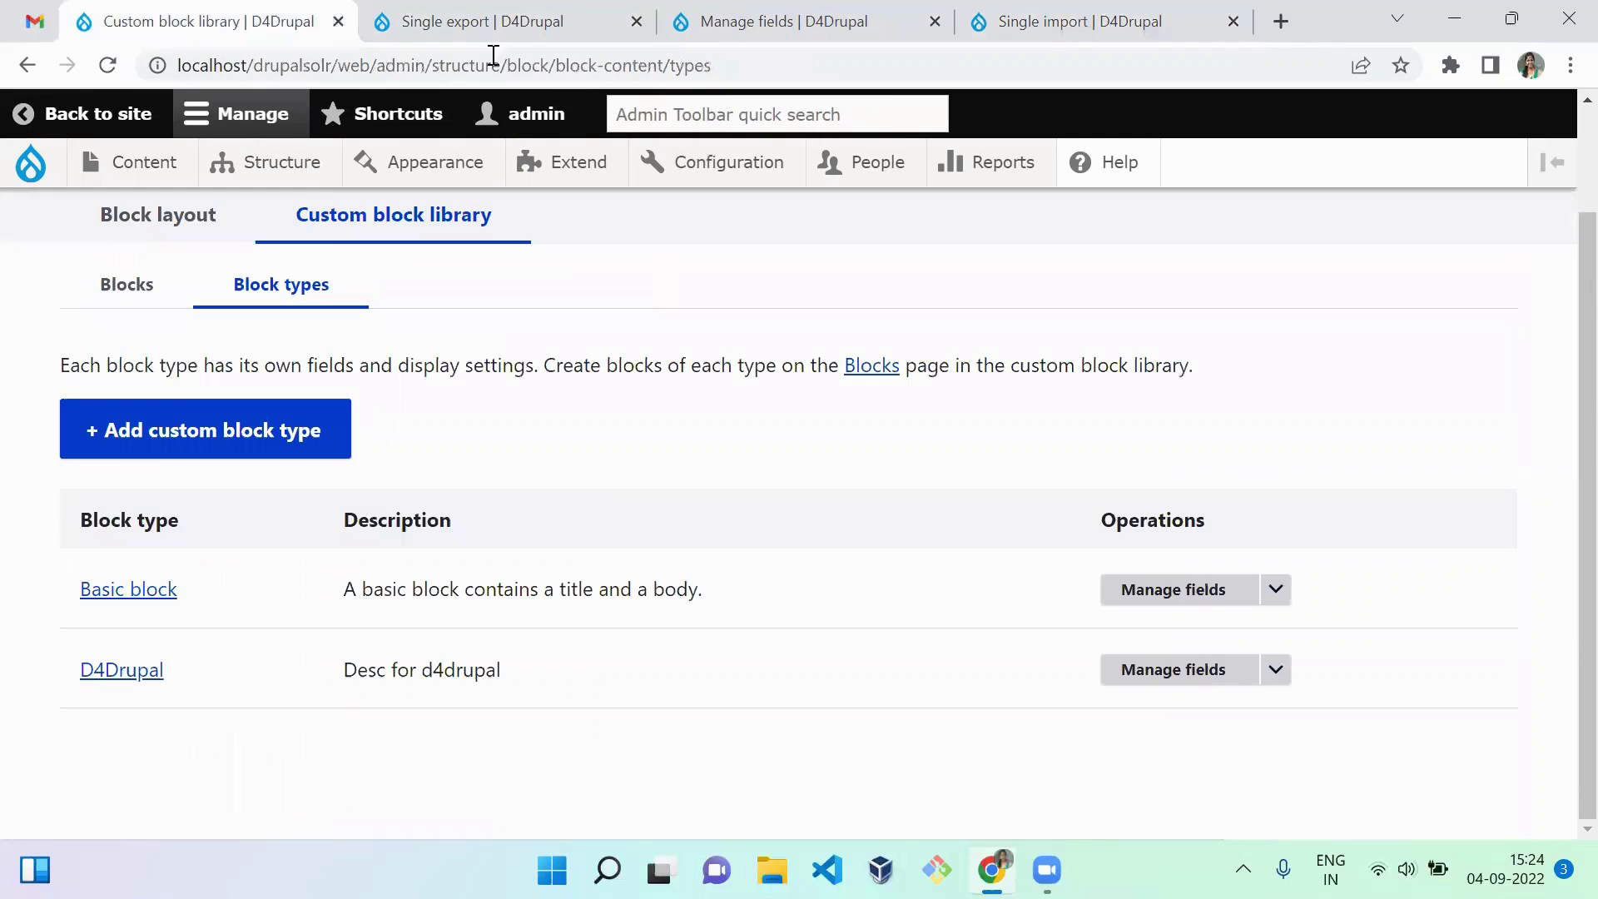
left_click(1213, 679)
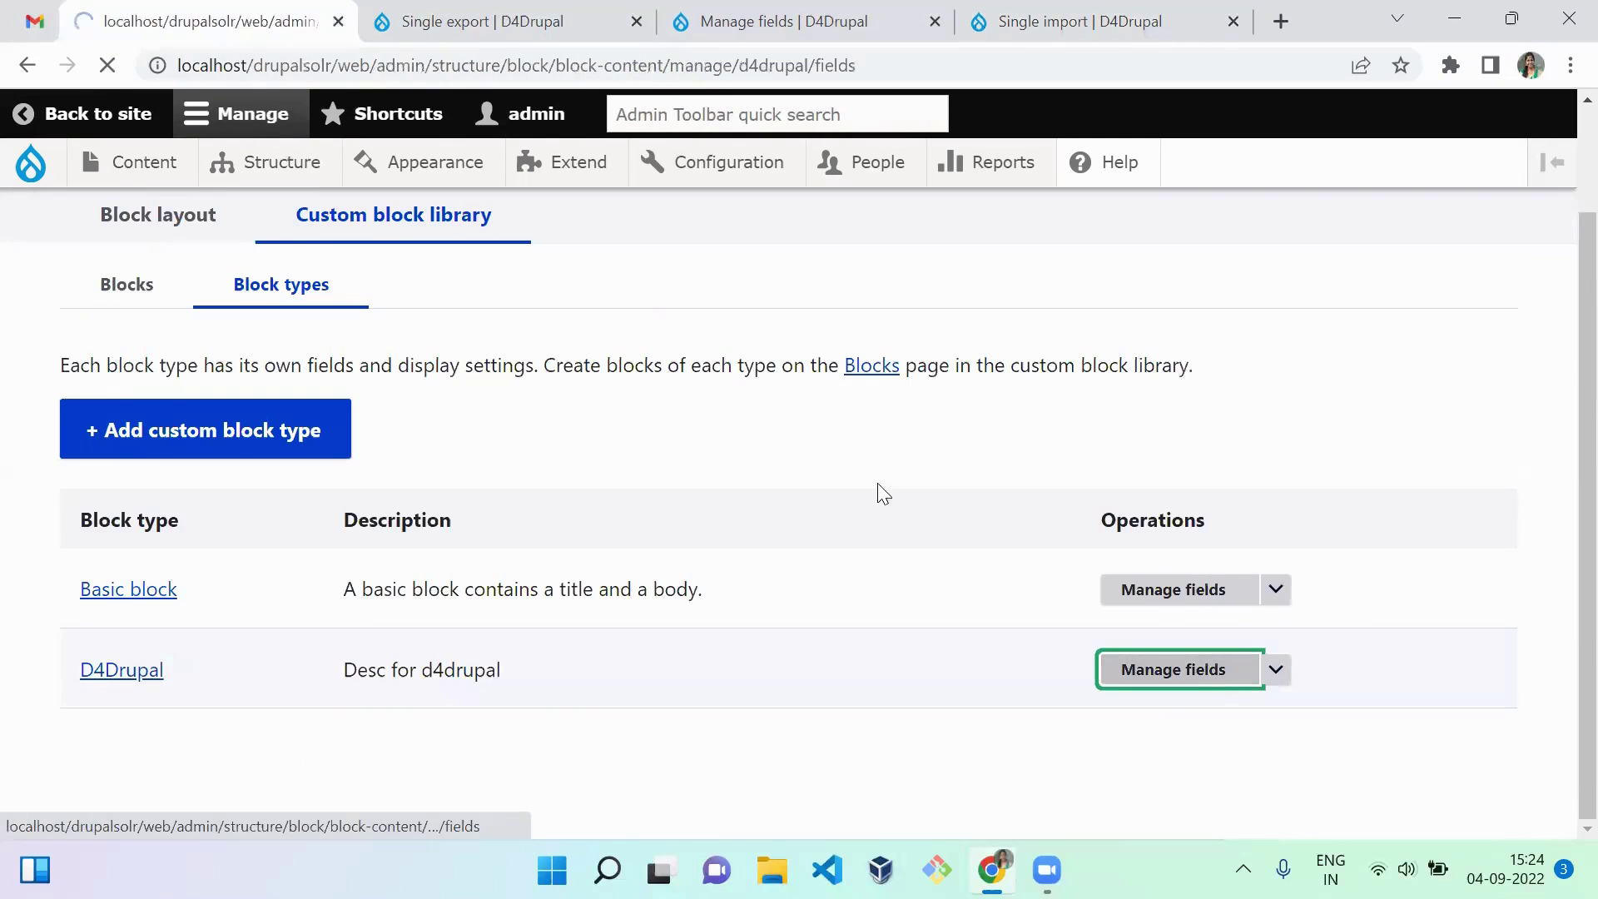
double_click(298, 681)
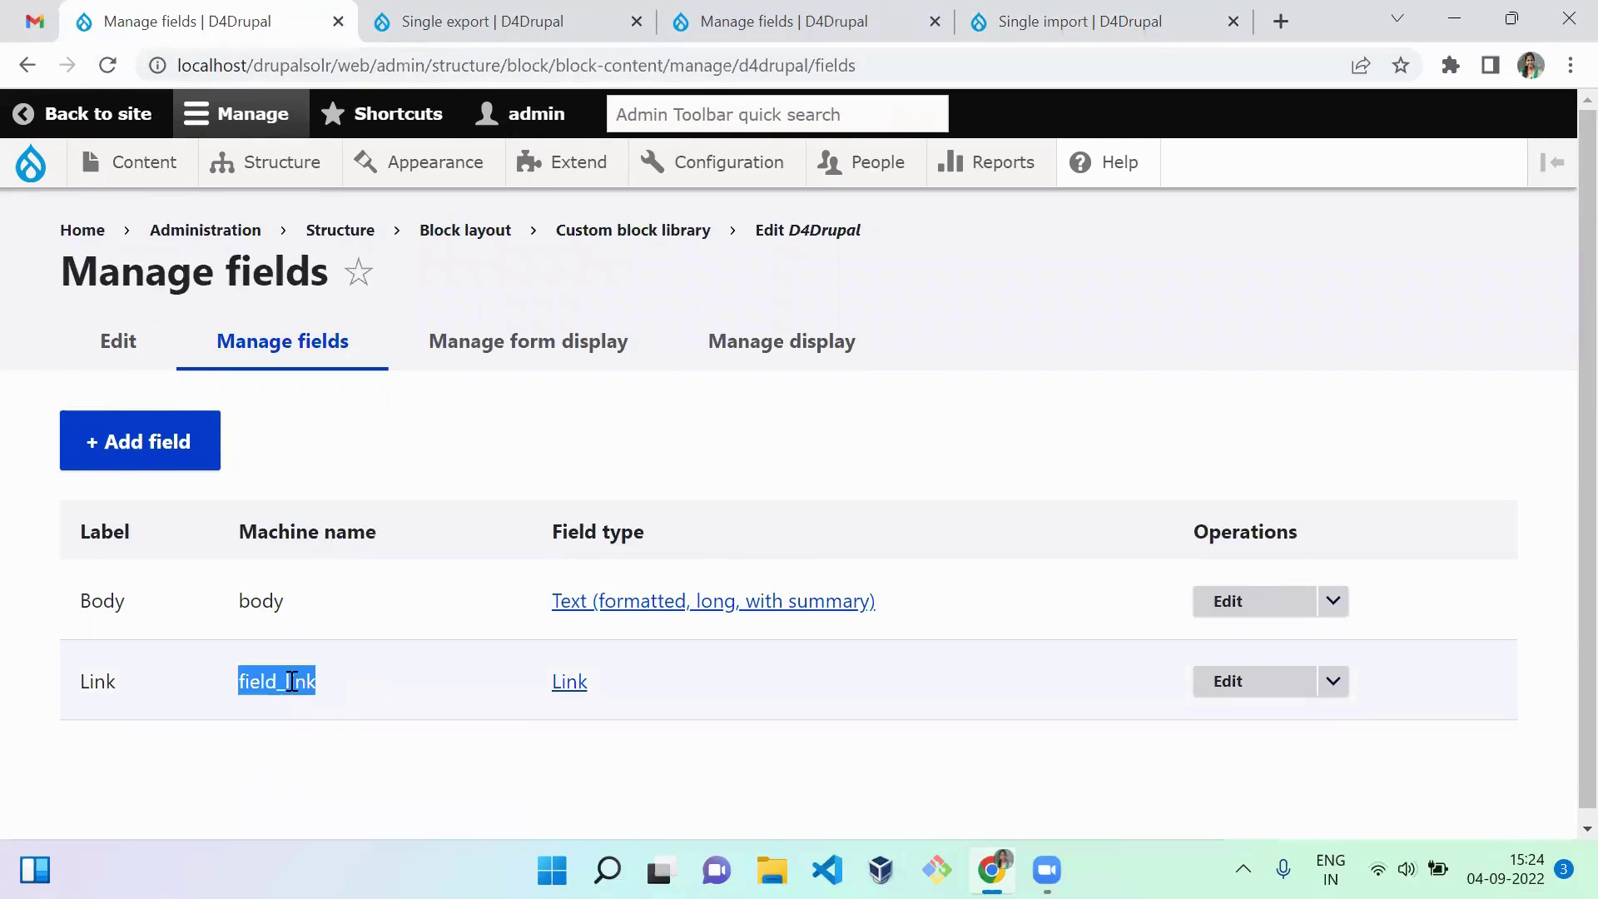
left_click(397, 672)
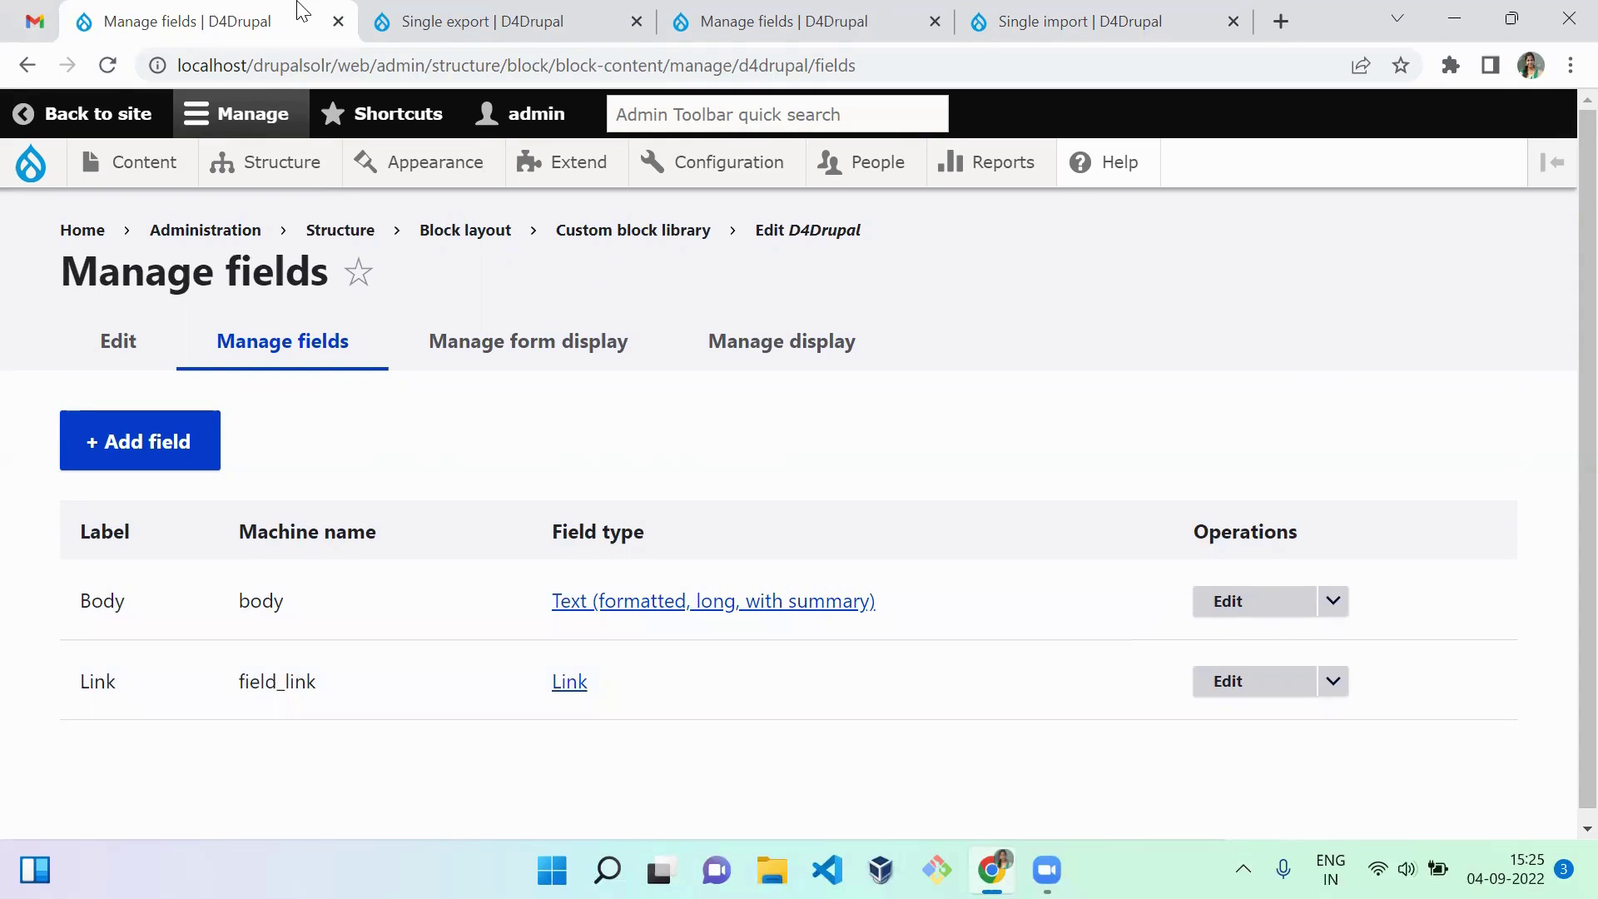
Step: On drupalsolr's single export page, display the configuration for type Field storage and name block_content.field_link
key("ctrl+Tab")
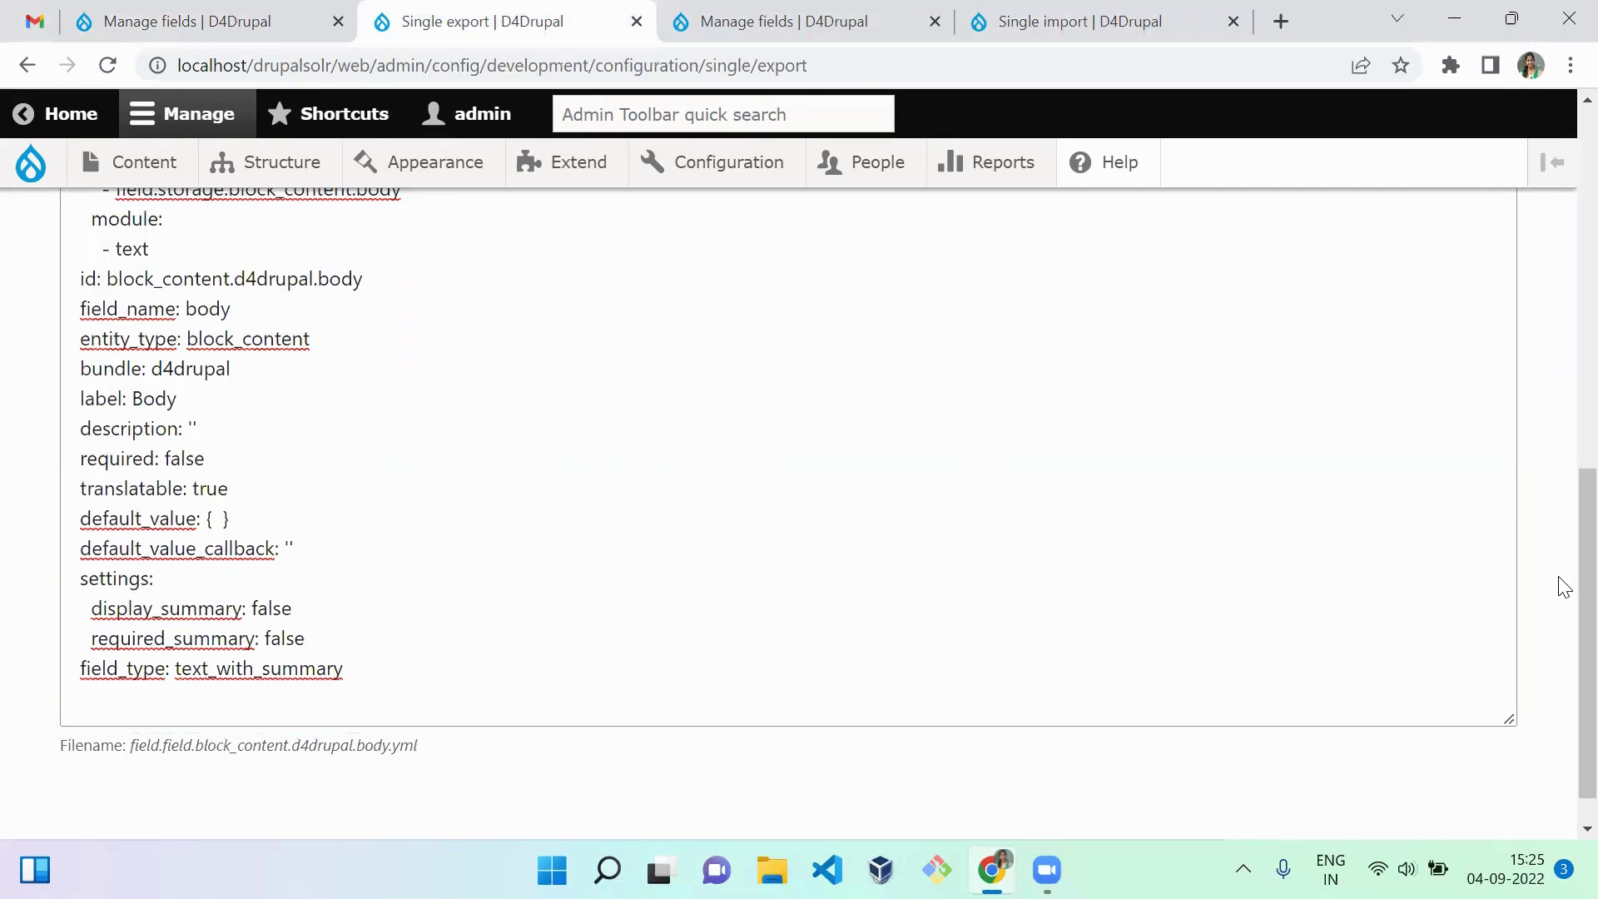
left_click_drag(1564, 583, 1563, 278)
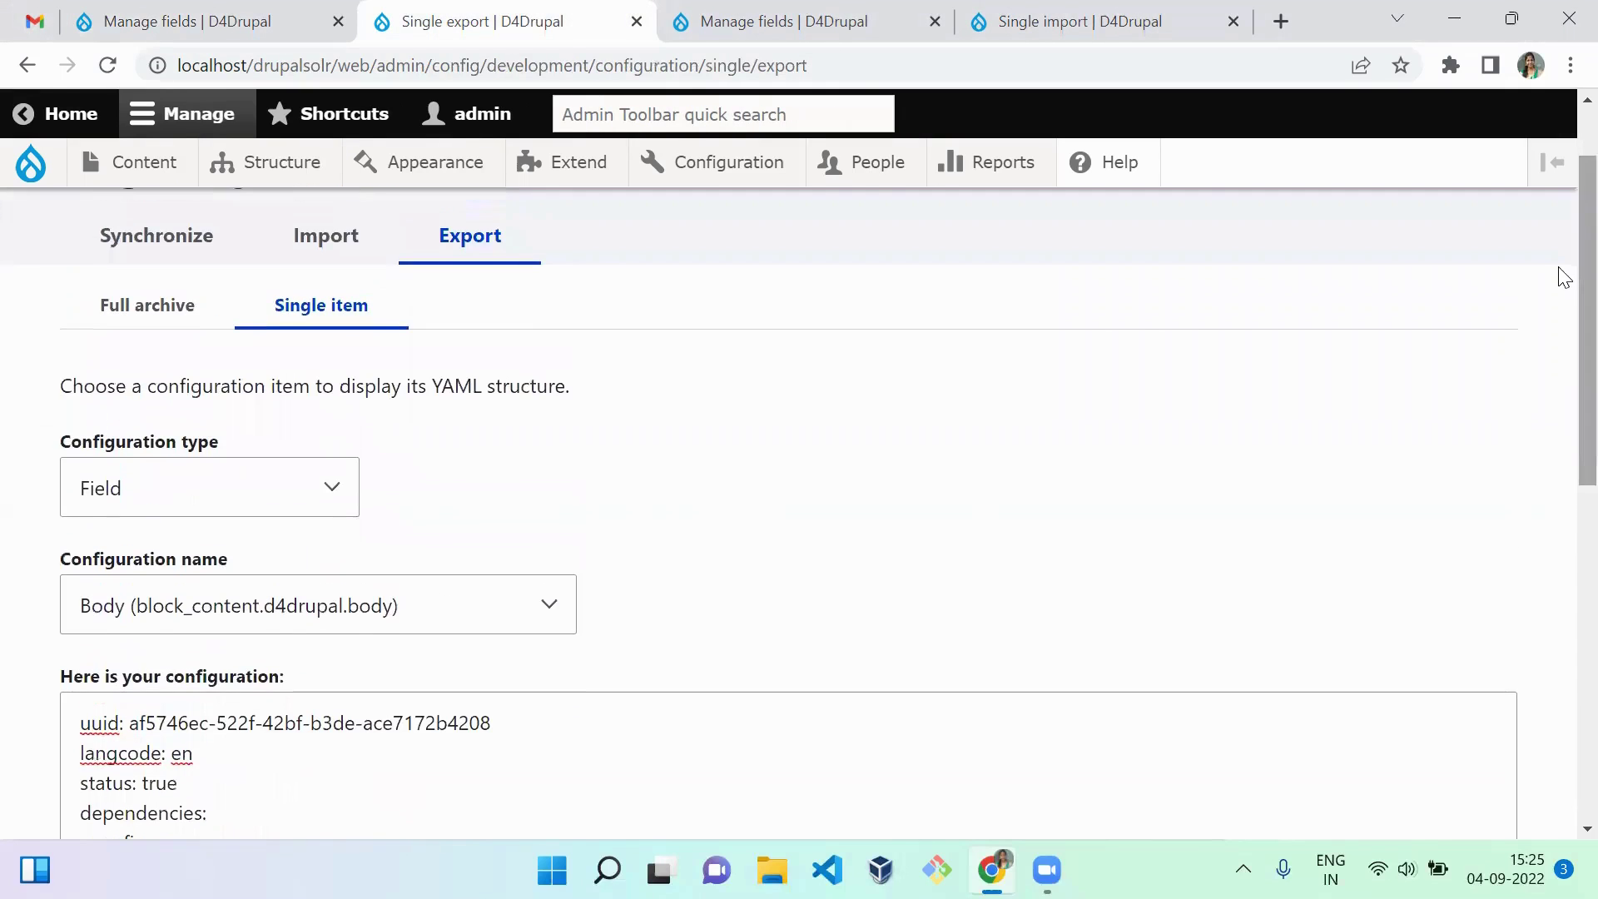
left_click(342, 489)
left_click(232, 396)
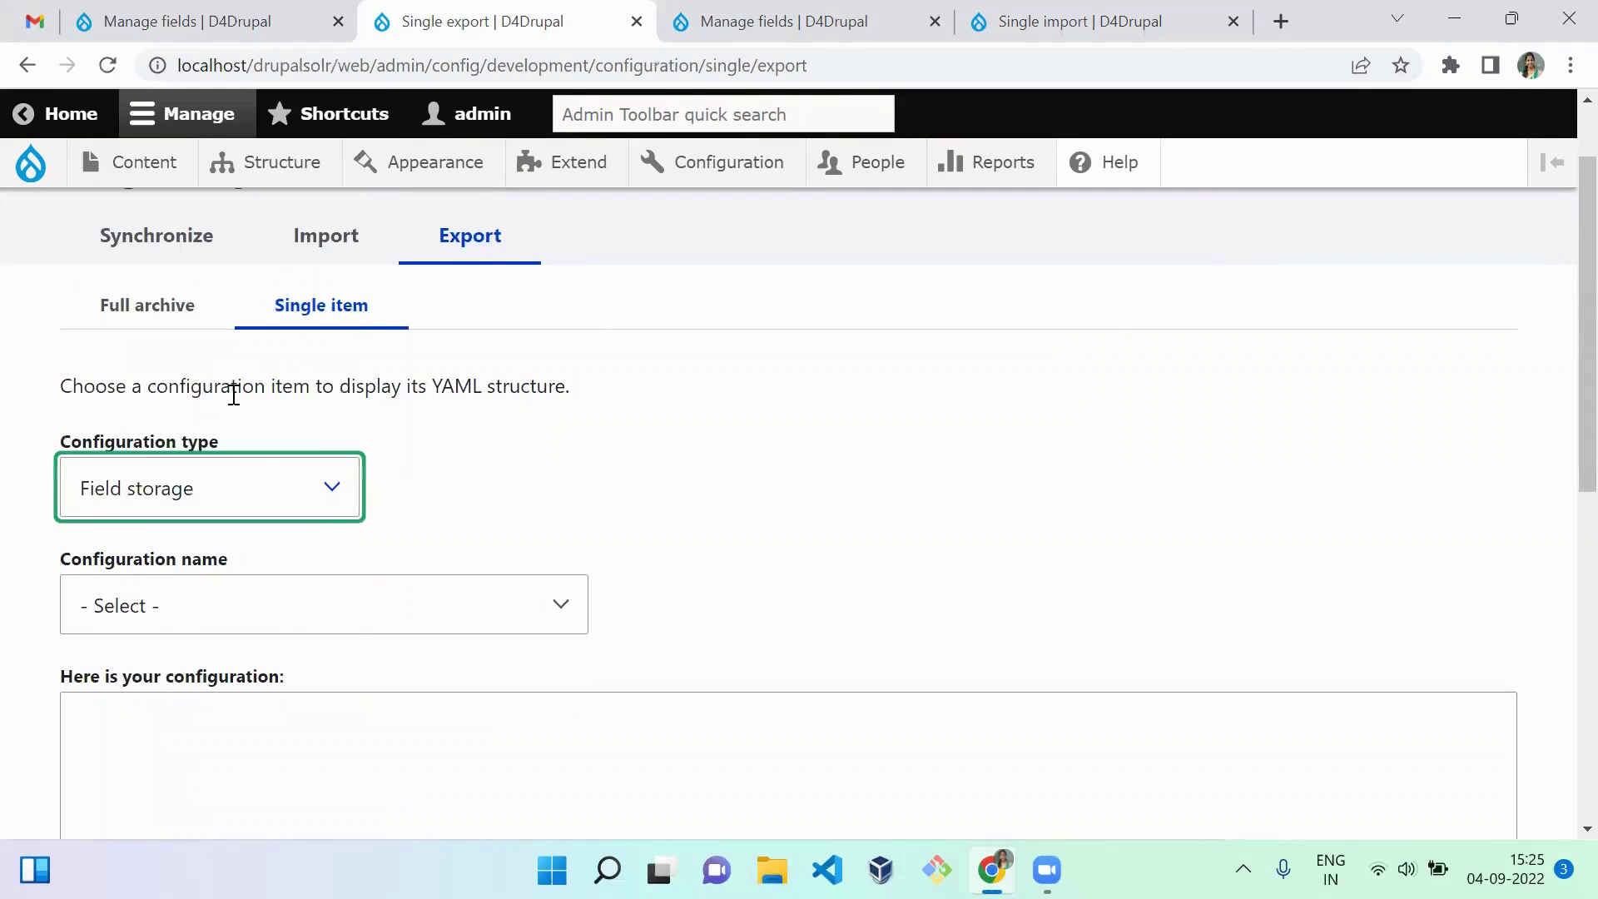
left_click(176, 609)
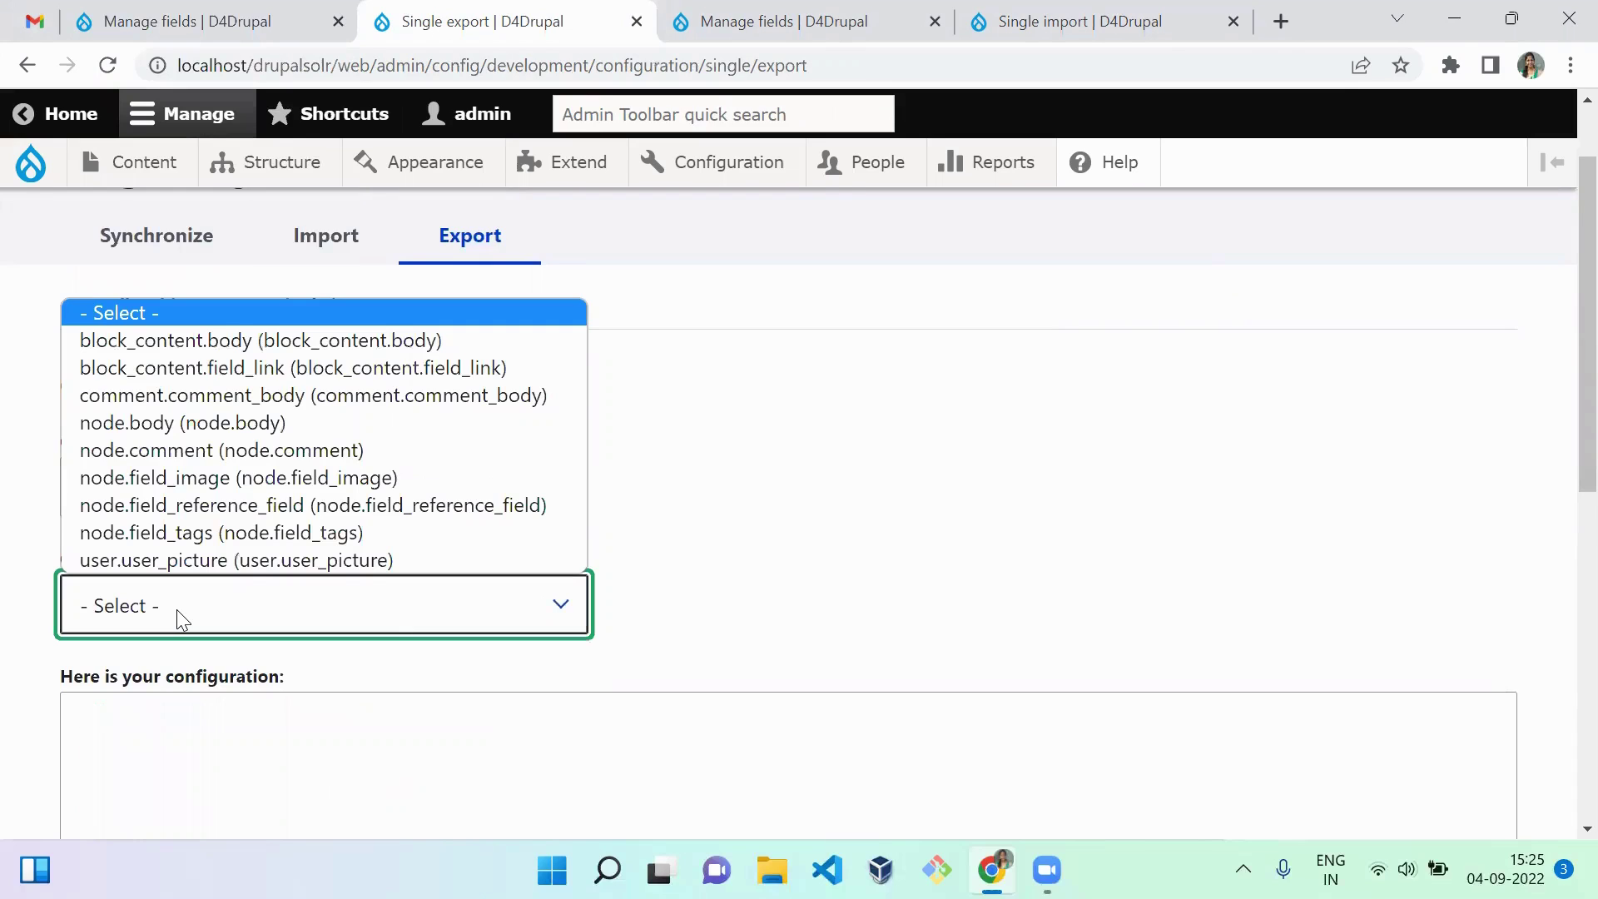
left_click(272, 368)
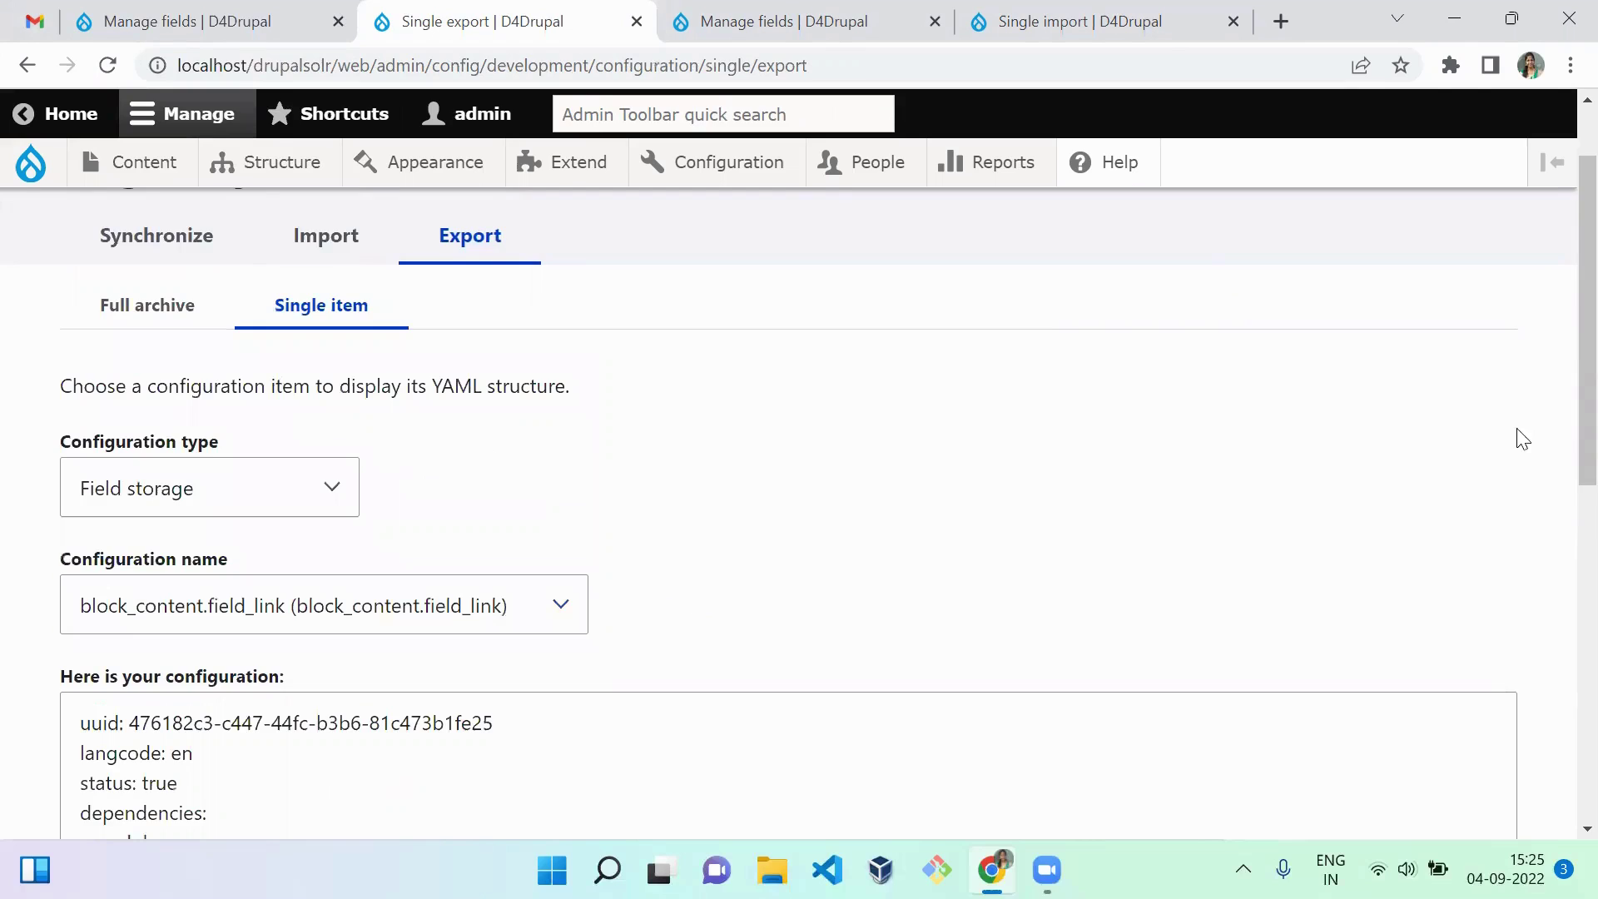
Step: Copy the full YAML of the block_content.field_link field storage and check its configuration filename
left_click_drag(1559, 346, 1559, 535)
left_click(628, 708)
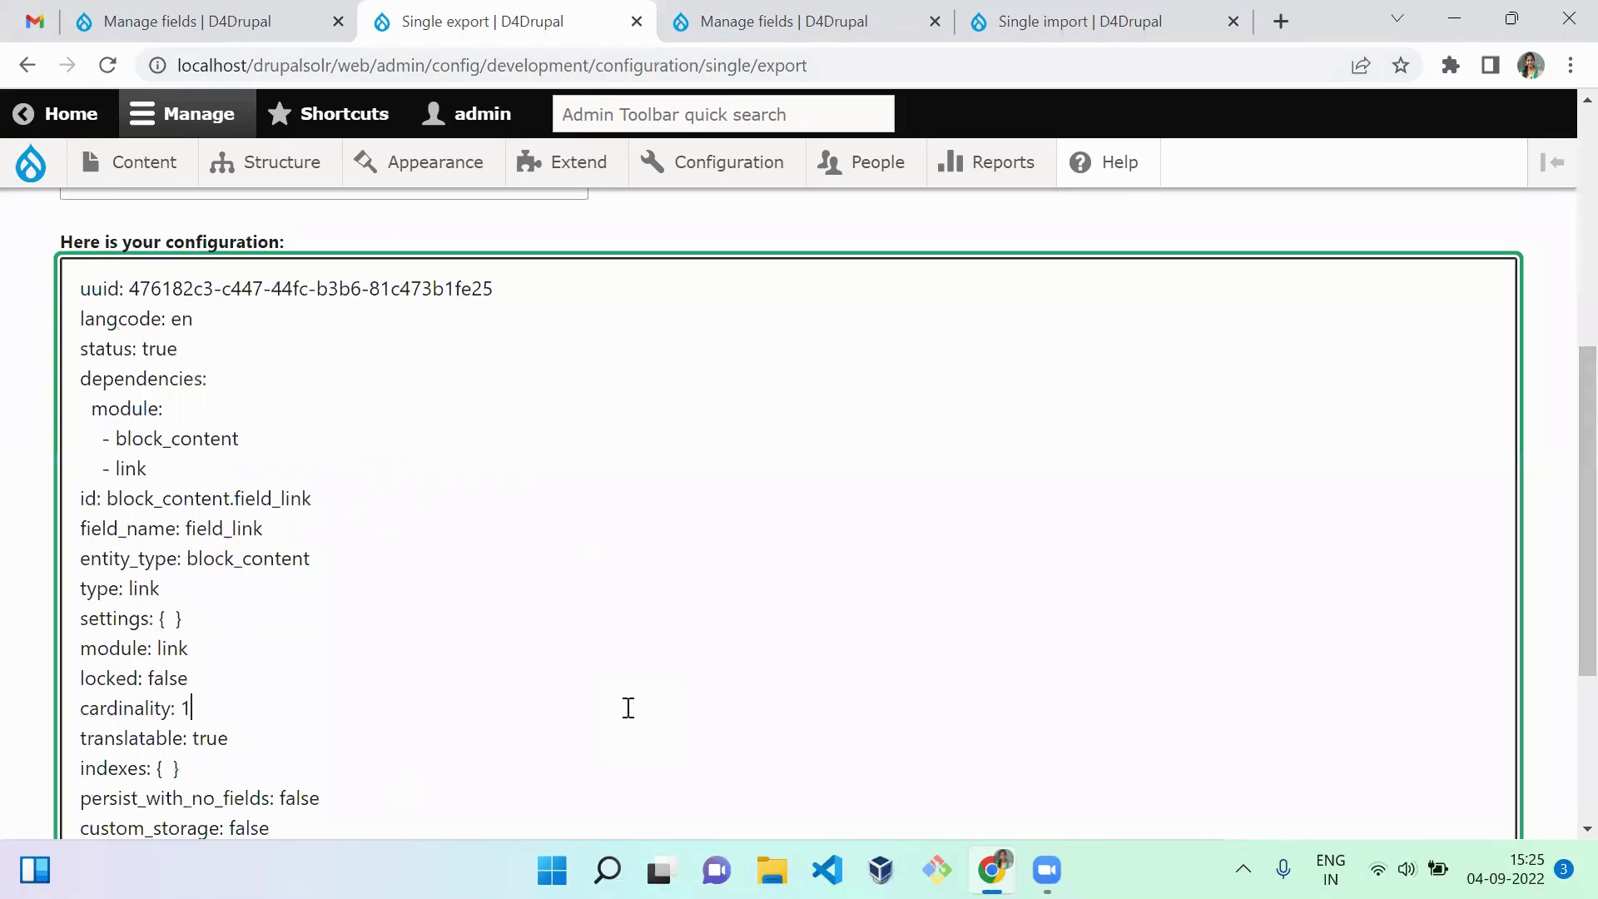
key("ctrl+a")
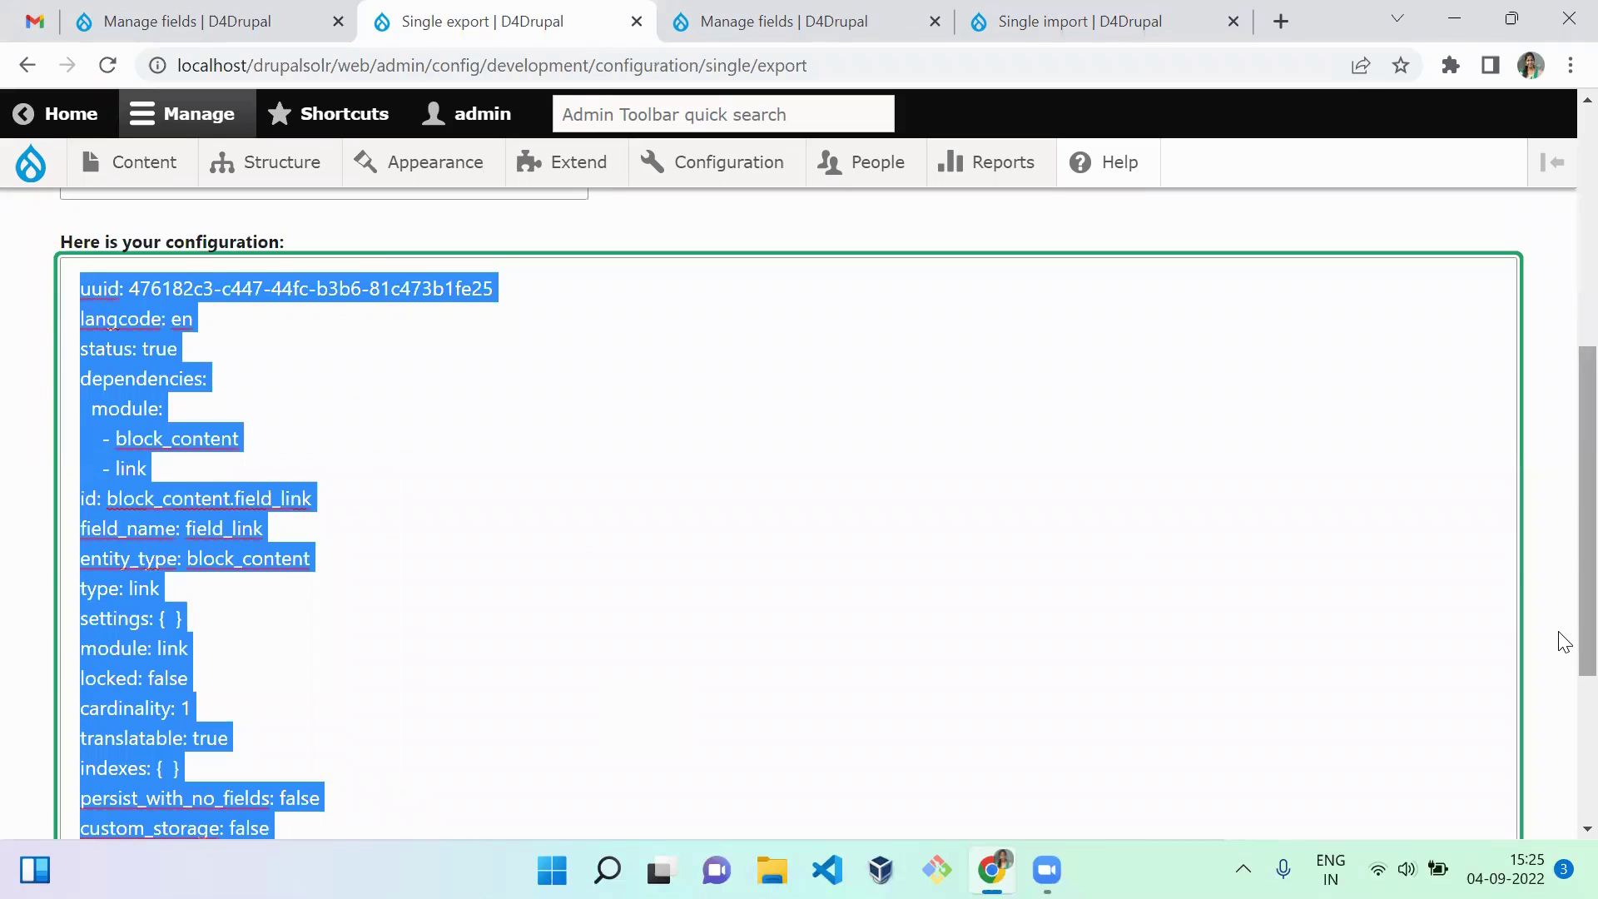
left_click_drag(1559, 631, 1559, 475)
scroll(1562, 569, "down", 8)
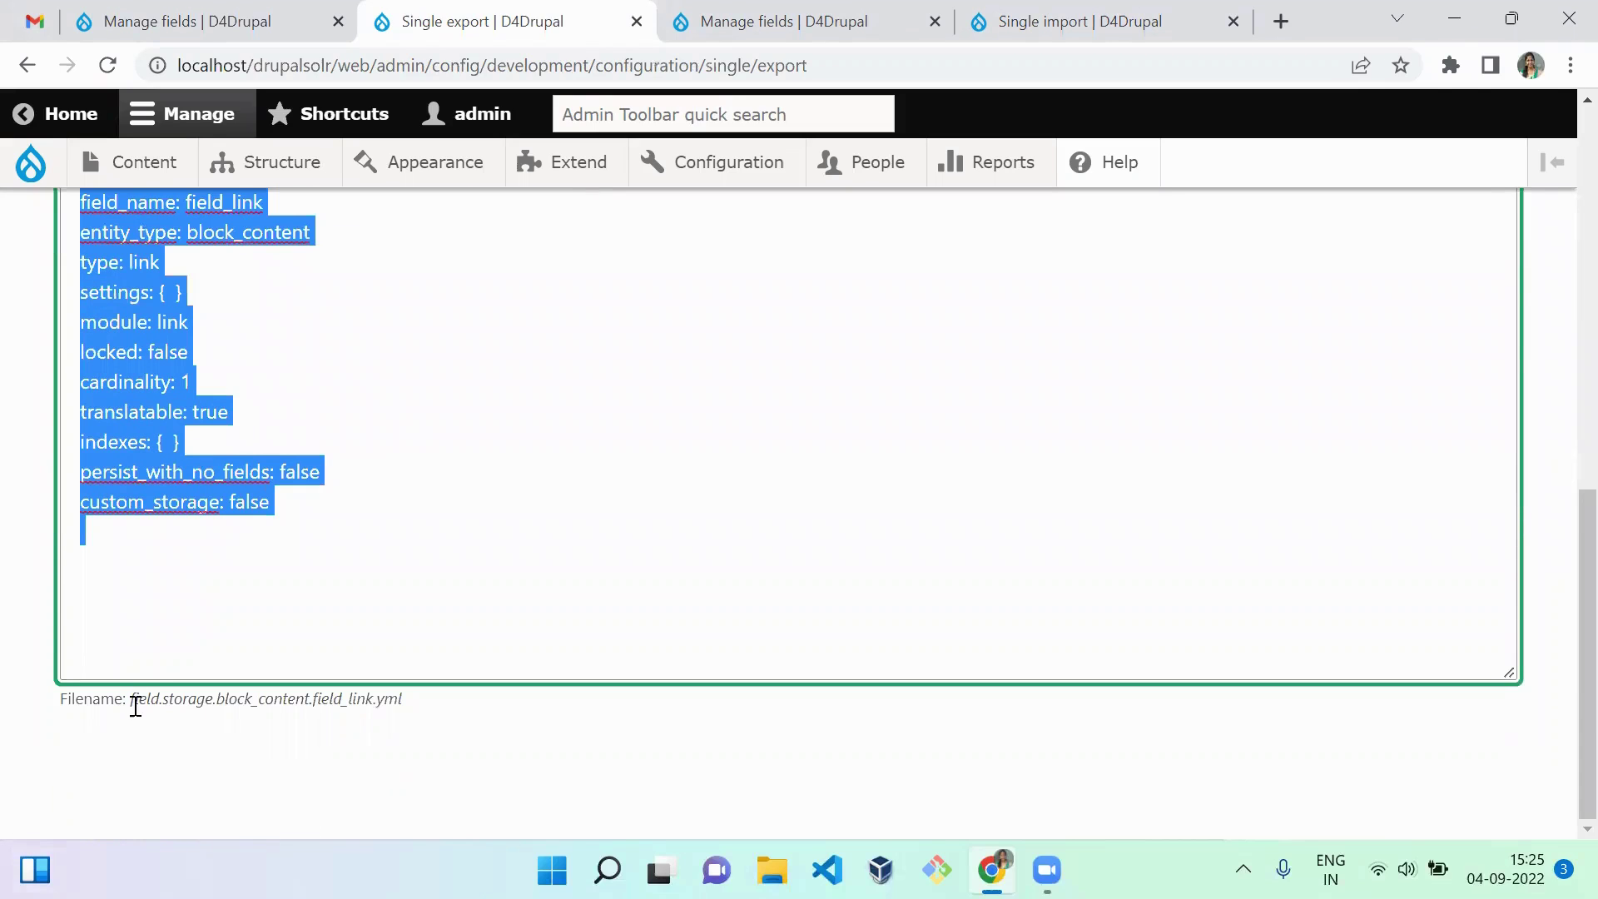
left_click_drag(135, 700, 349, 699)
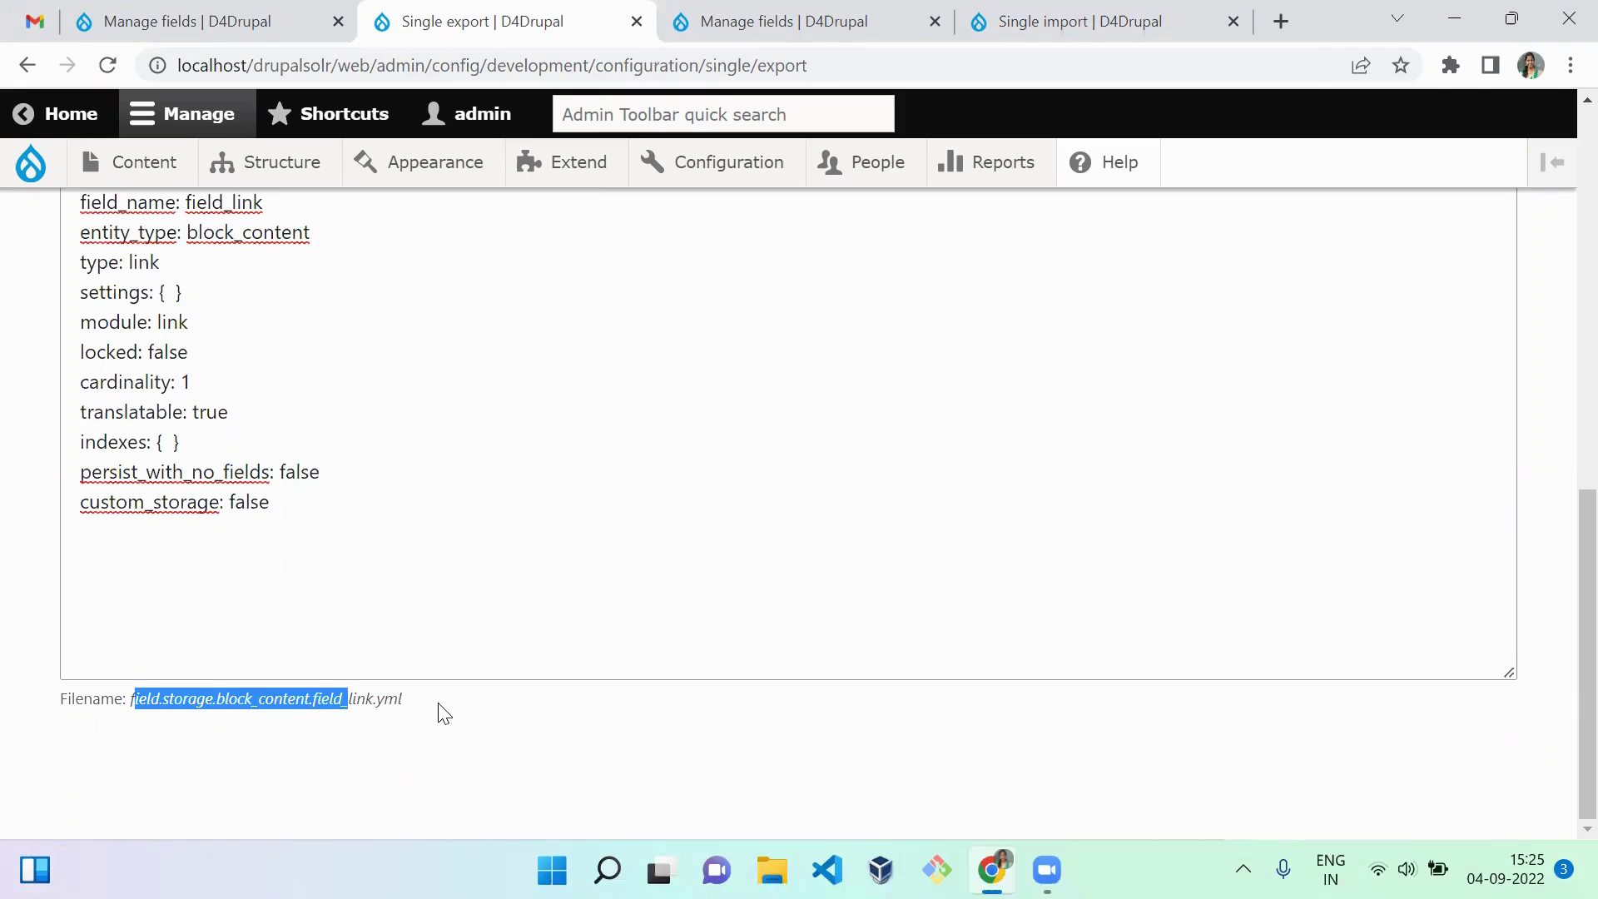
left_click(443, 714)
left_click(306, 511)
key("ctrl+a")
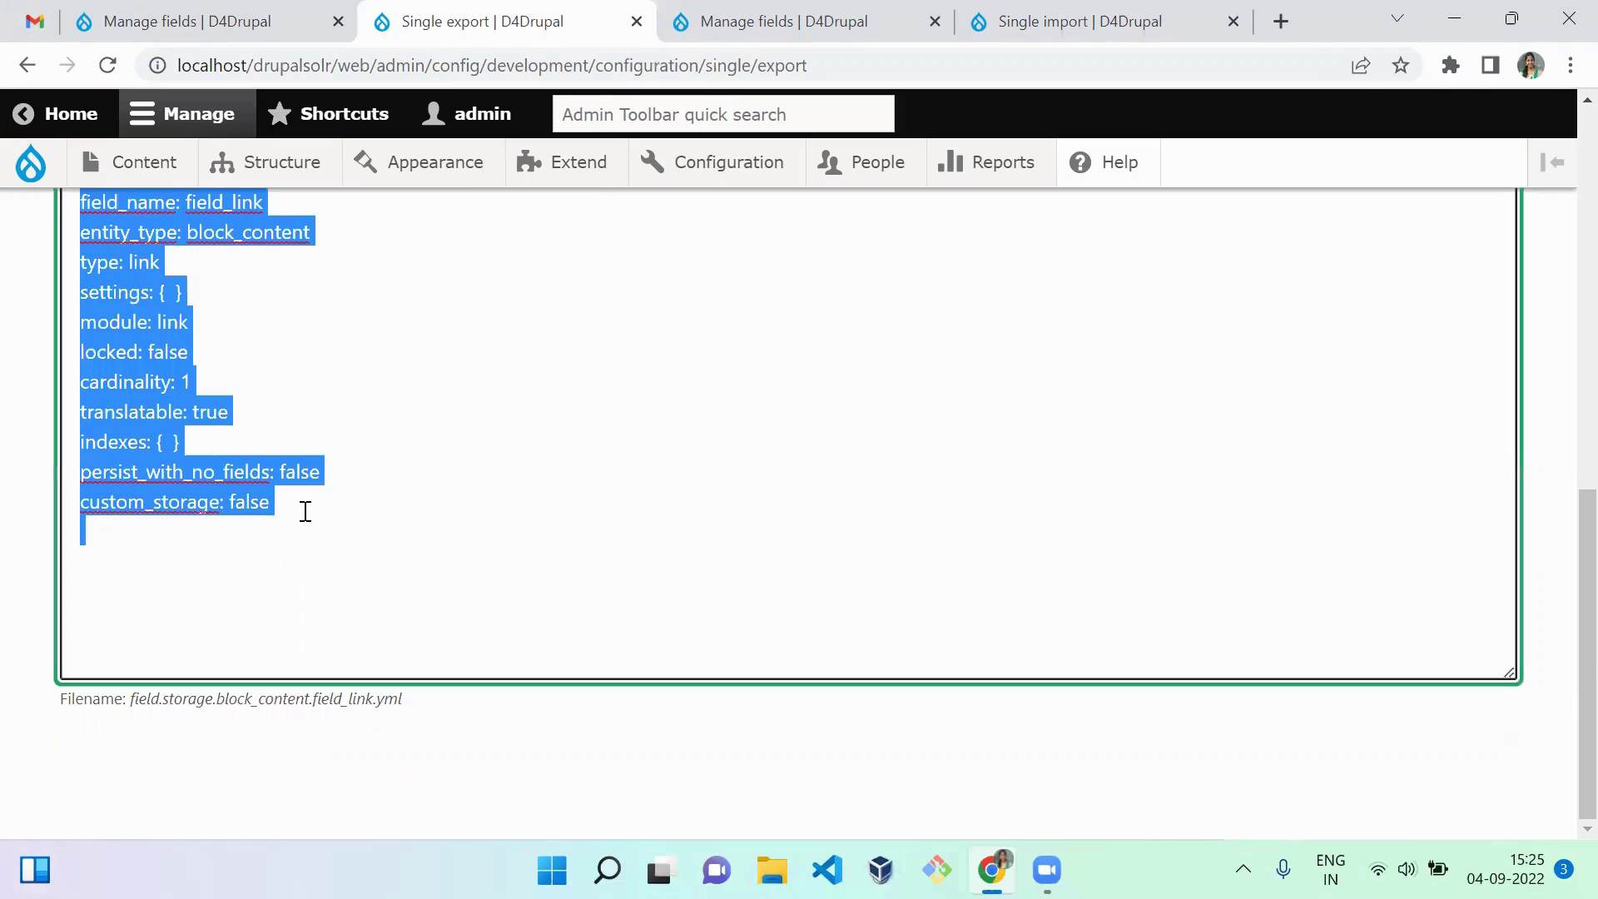
Step: On drupal-9.4.5's single import page, set the configuration type to Field storage and paste the copied block_content.field_link YAML
key("ctrl+Tab")
key("ctrl+Tab")
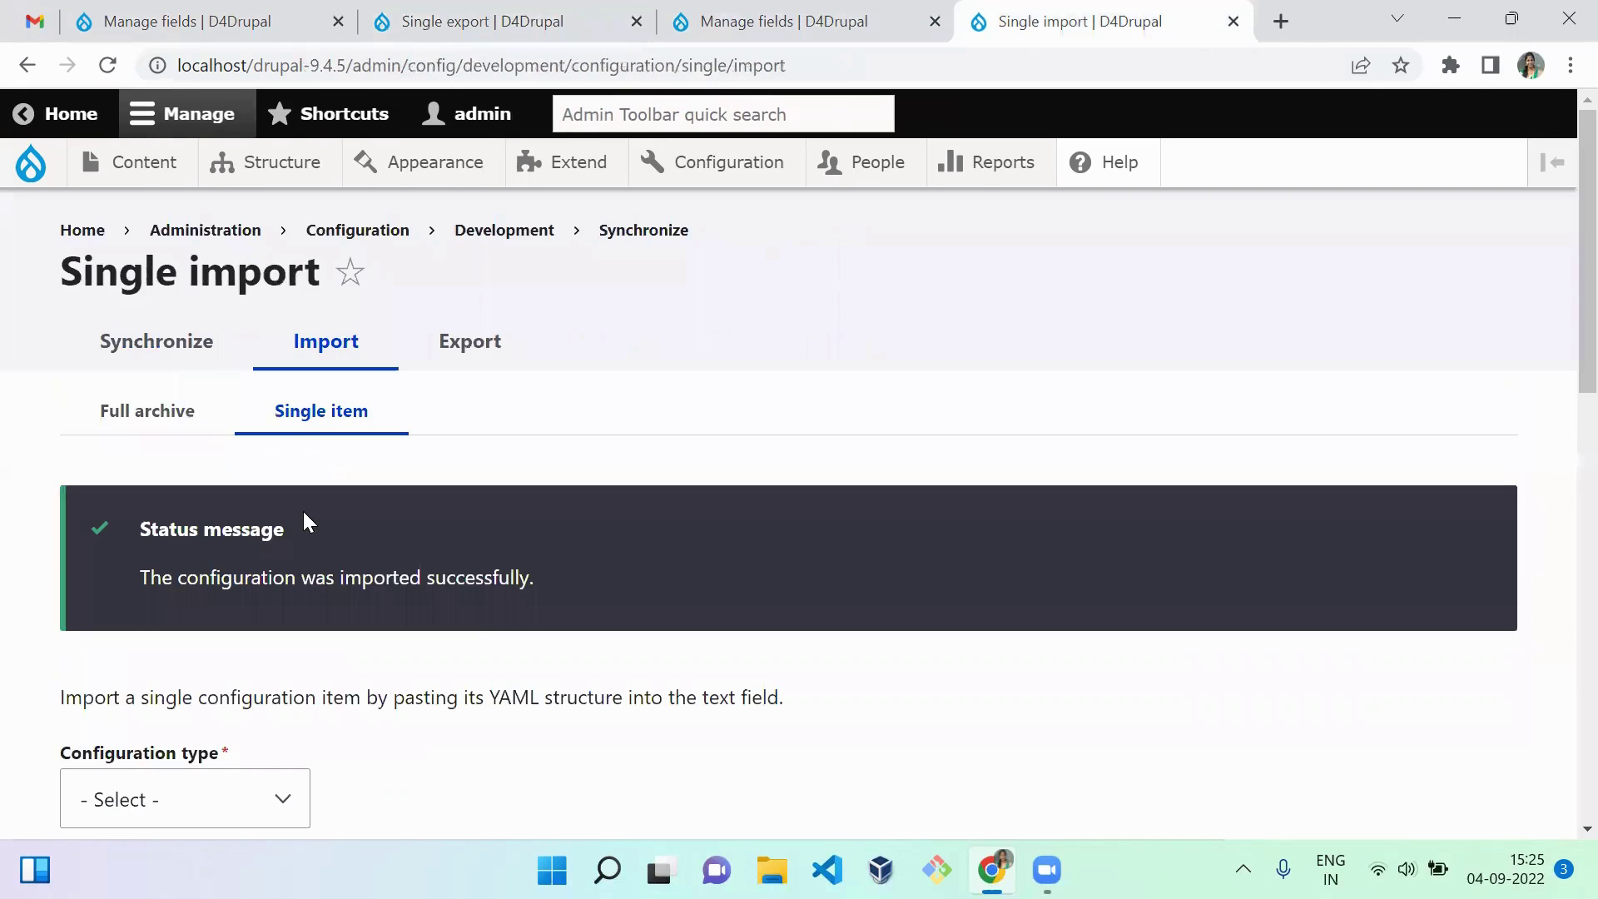
left_click_drag(1586, 189, 1586, 333)
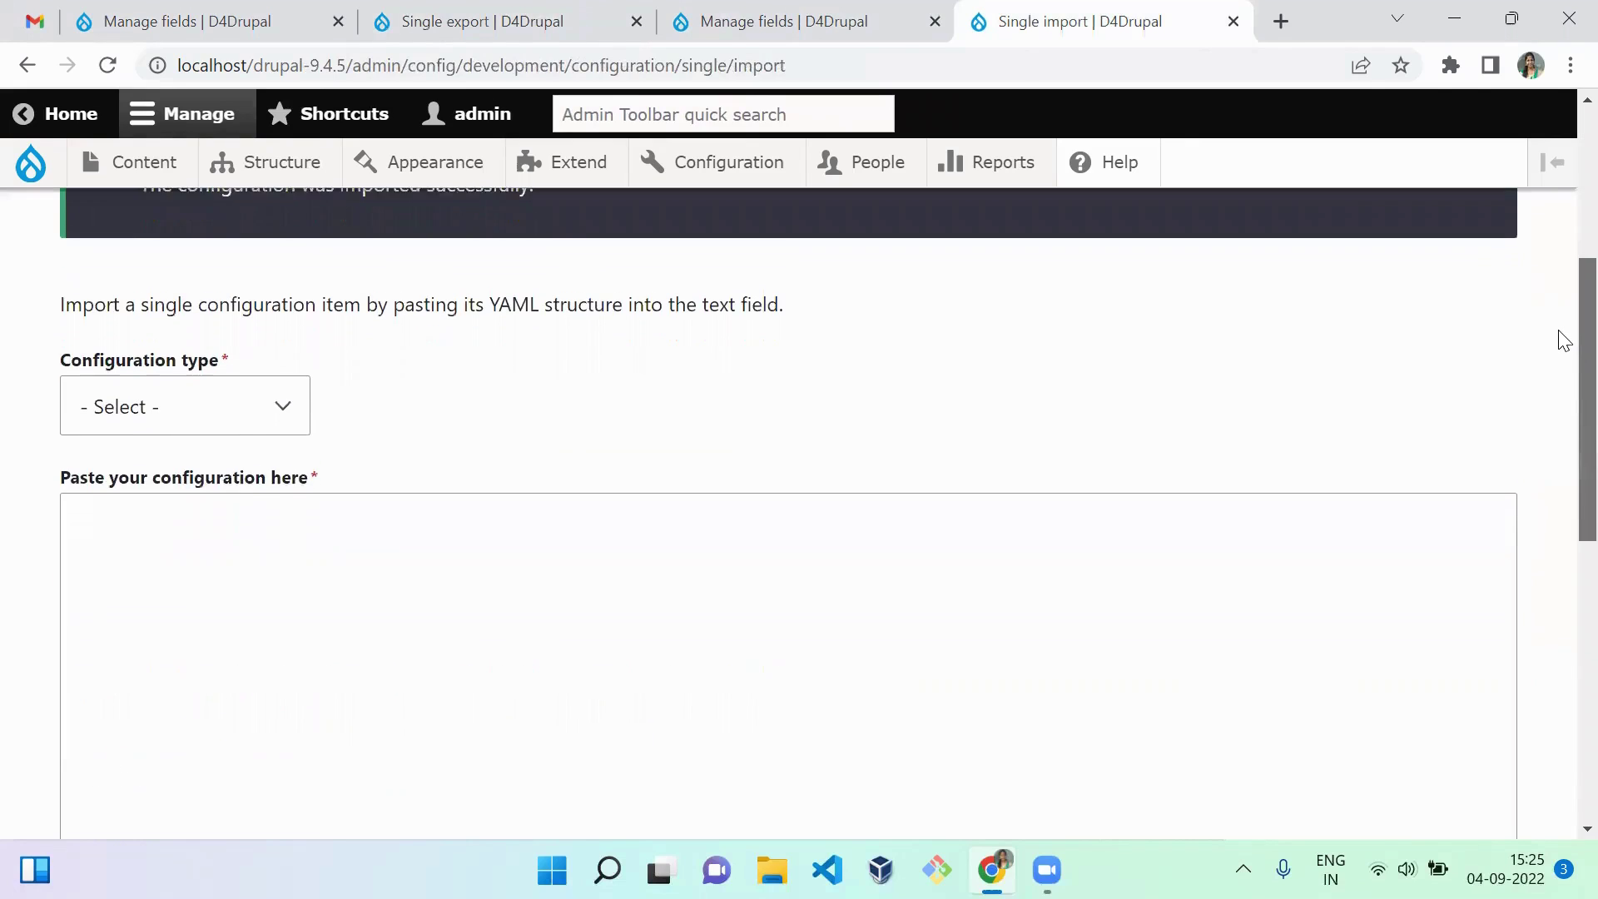
left_click(196, 426)
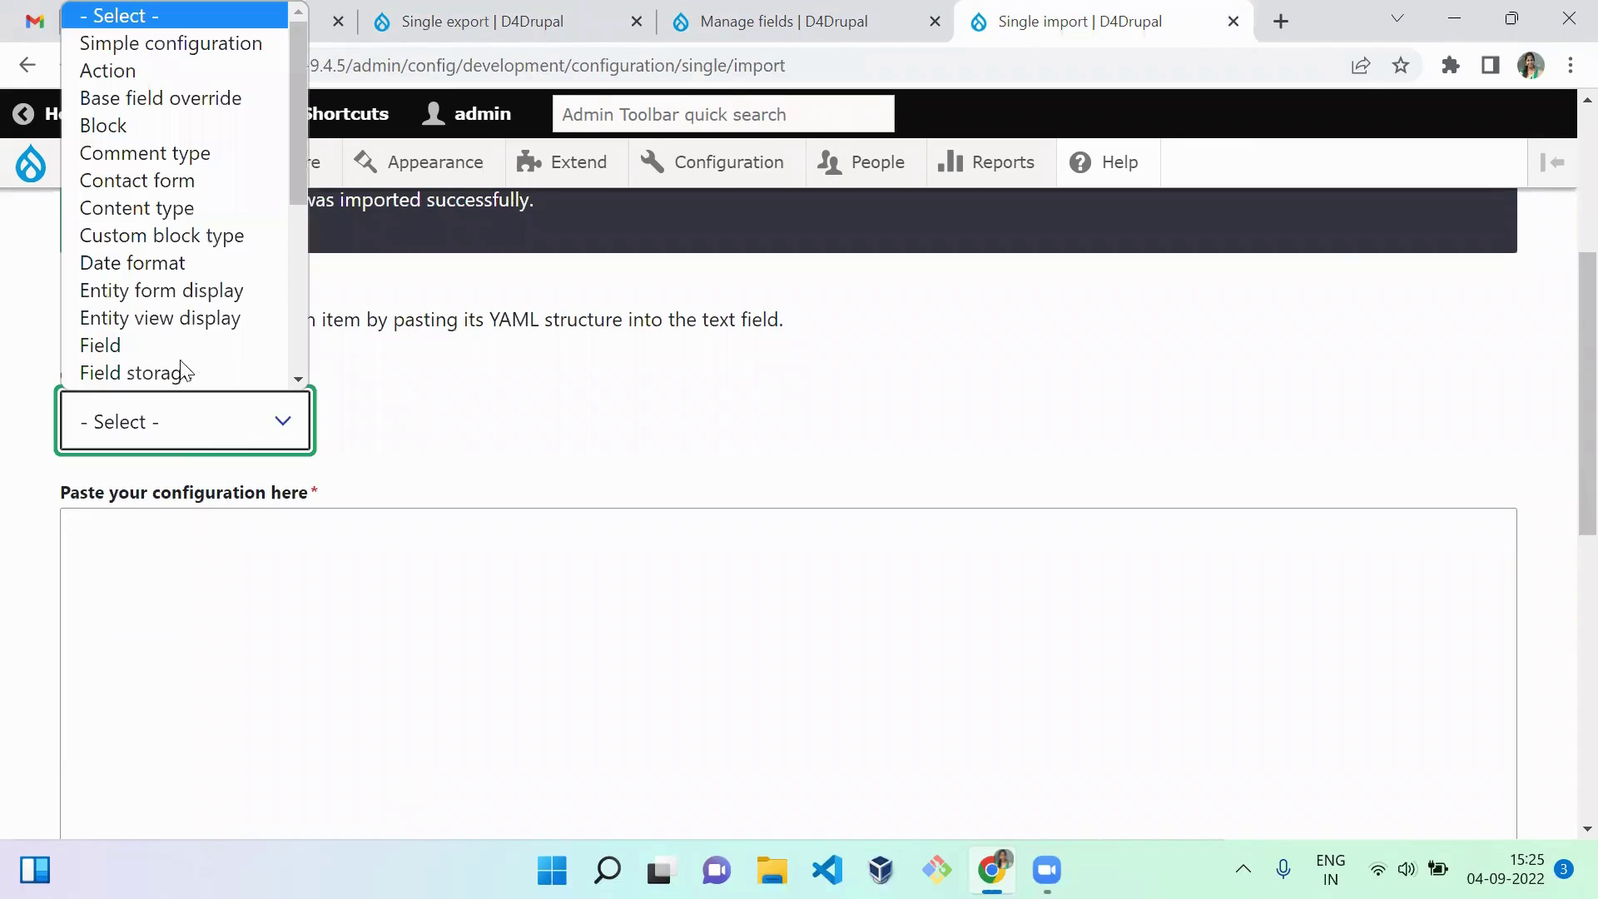
scroll(187, 366, "down", 1)
left_click(191, 351)
left_click(247, 600)
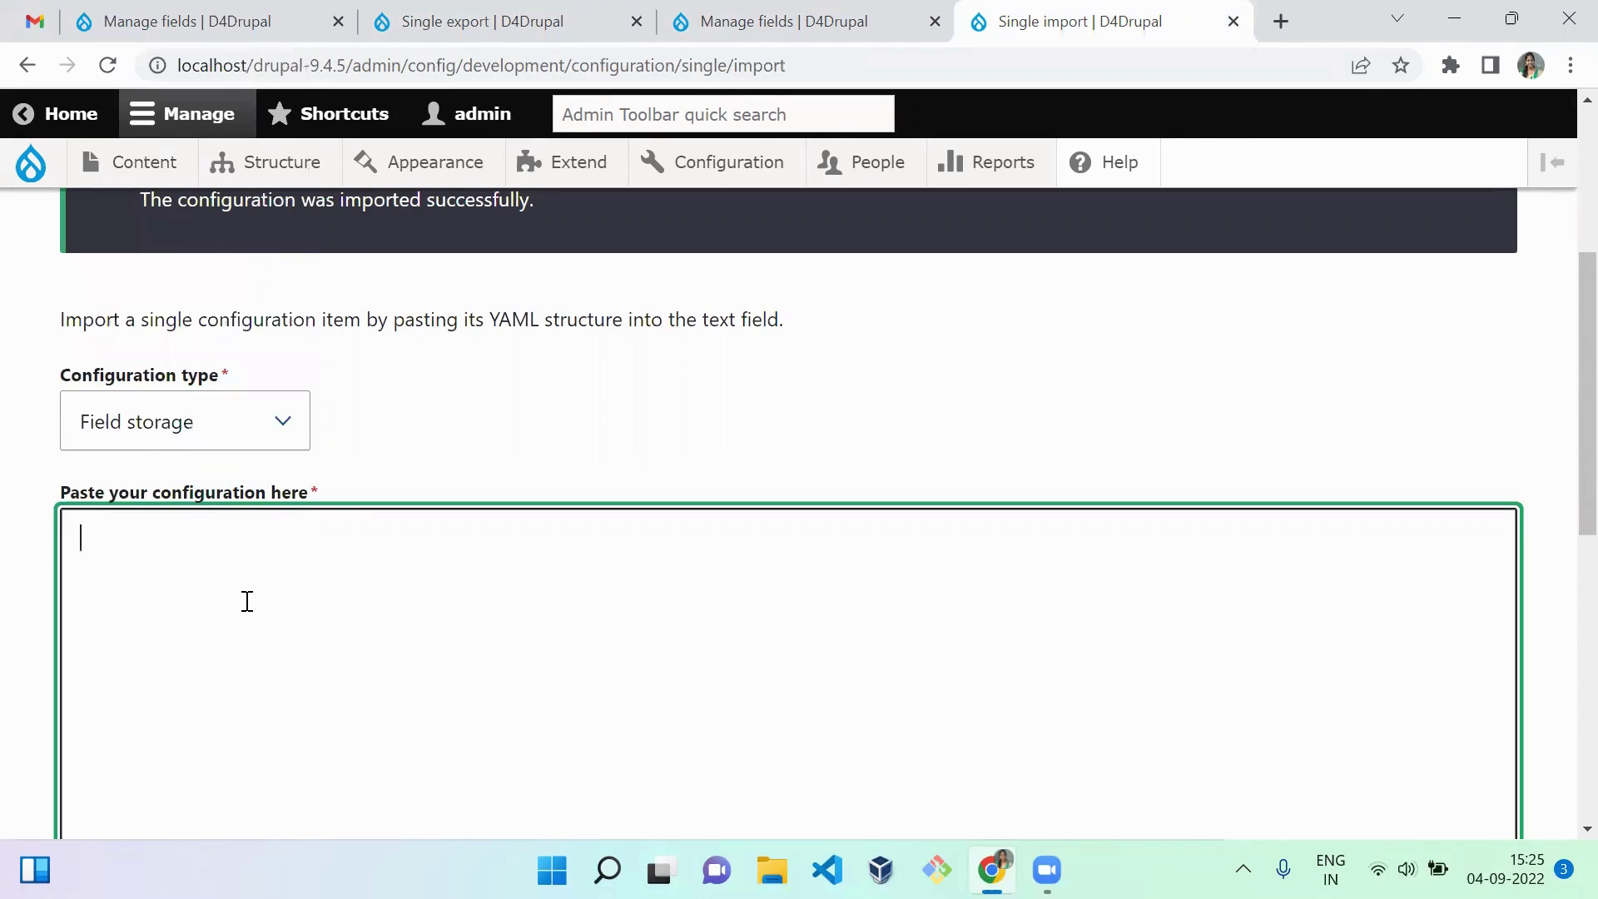
type("uuid: 476182c3-c447-44fc-b3b6-81c473b1fe25 langcode: en status: true dependencies:   module:     - block_content     - link id: block_content.field_link field_name: field_link entity_type: block_content type: link settings: {  } module: link locked: false cardinality: 1 translatable: true indexes: {  } persist_with_no_fields: false custom_storage: false")
Step: Import the pasted field storage configuration into drupal-9.4.5 and confirm the import
left_click_drag(1586, 374, 1581, 771)
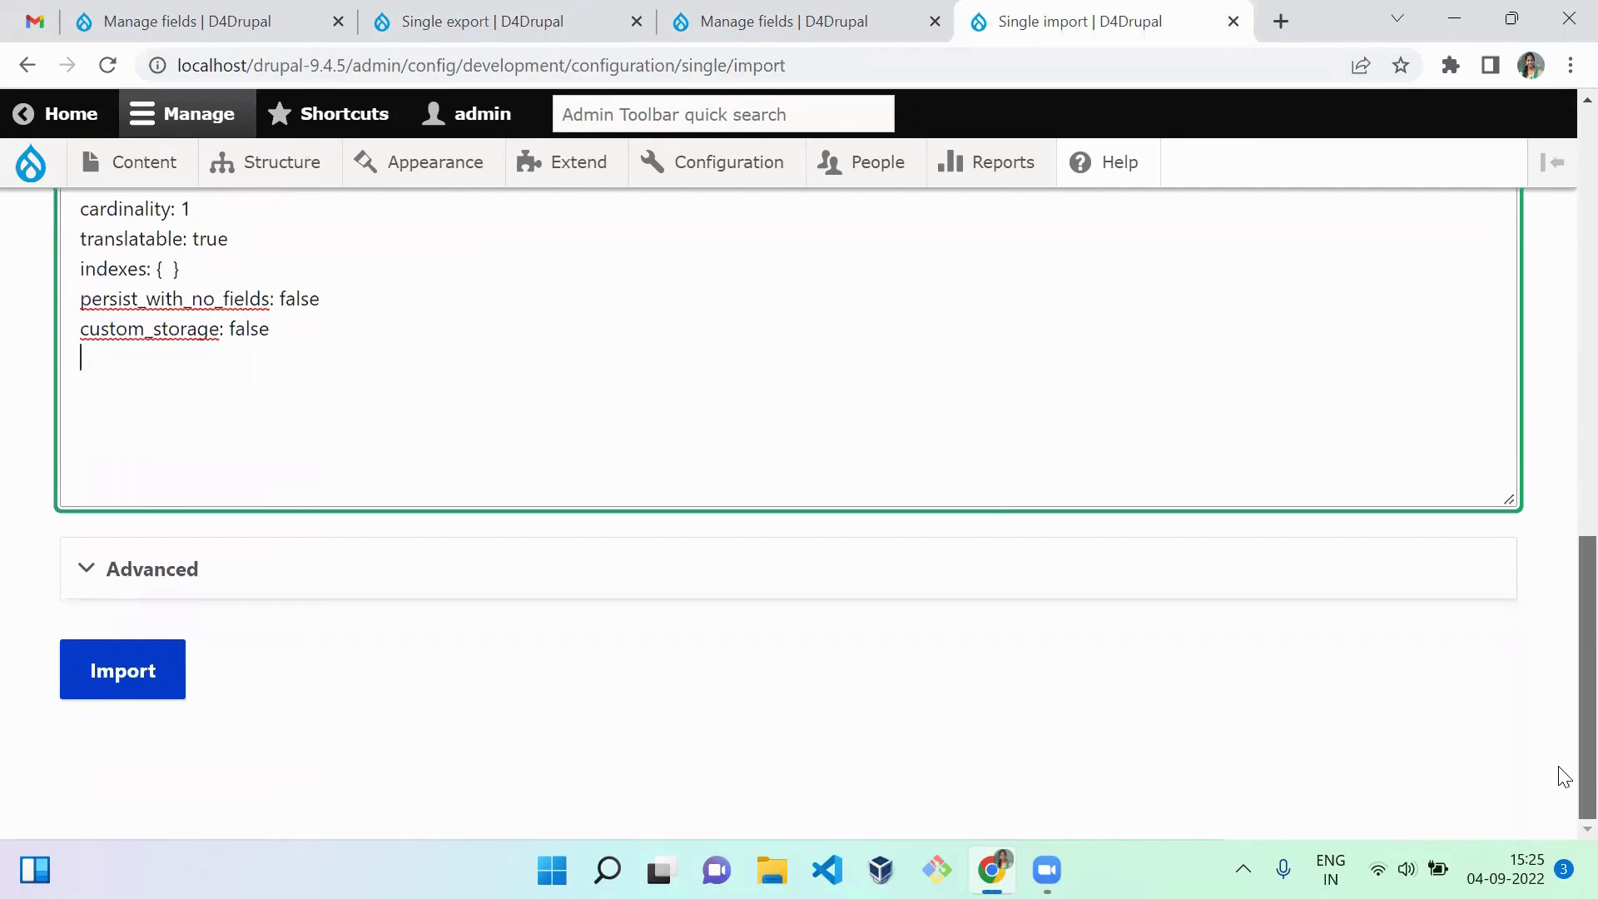
left_click(125, 691)
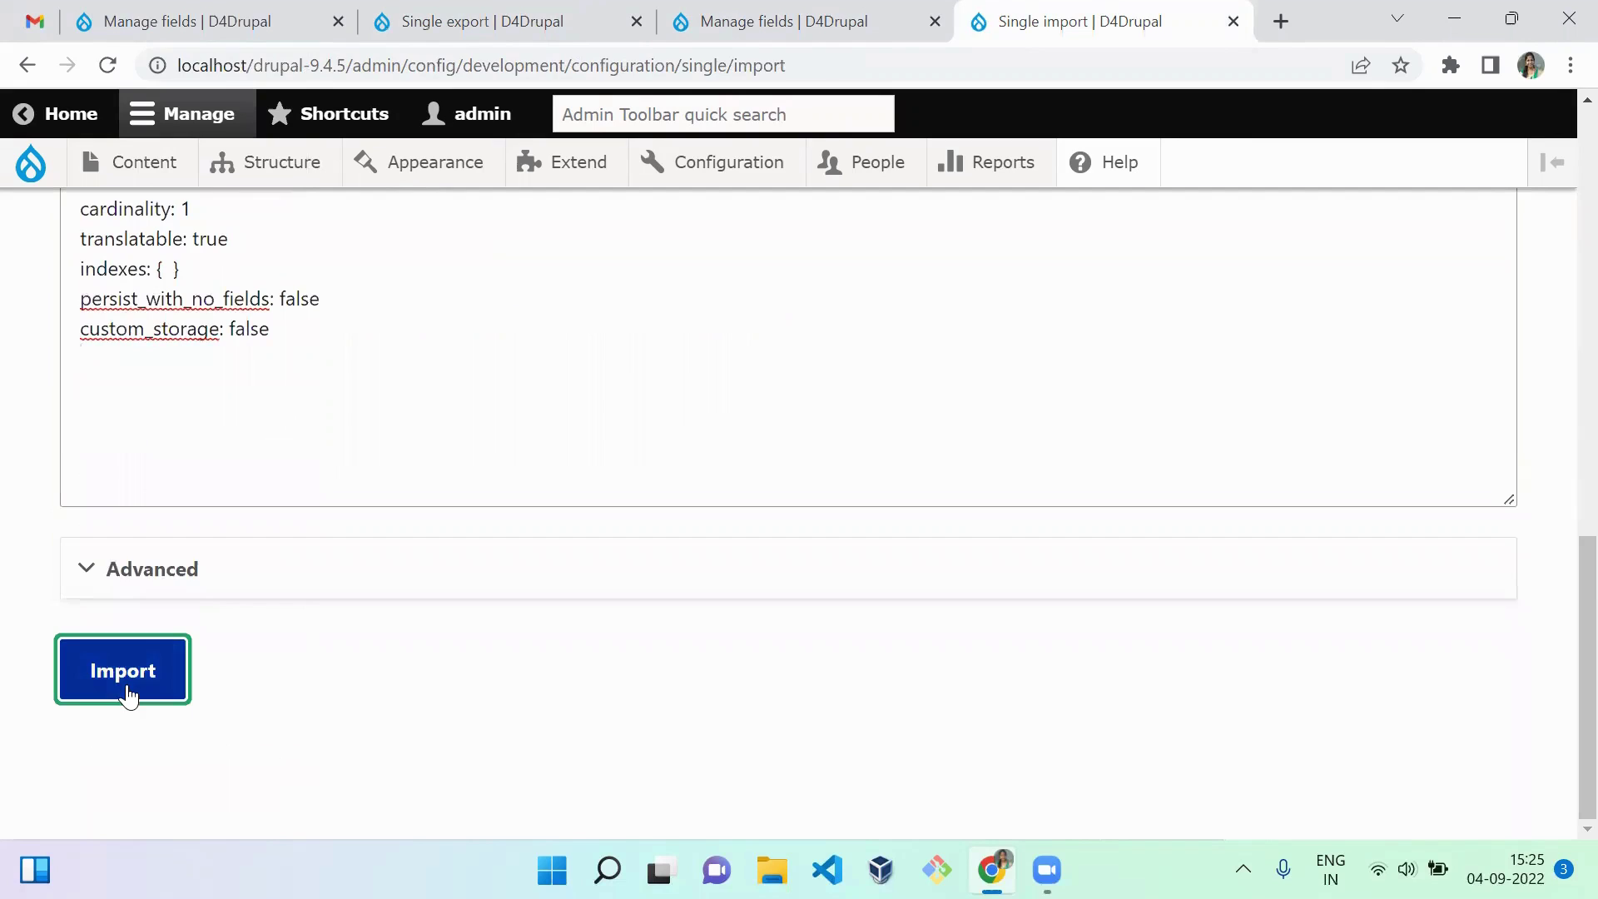
left_click(130, 644)
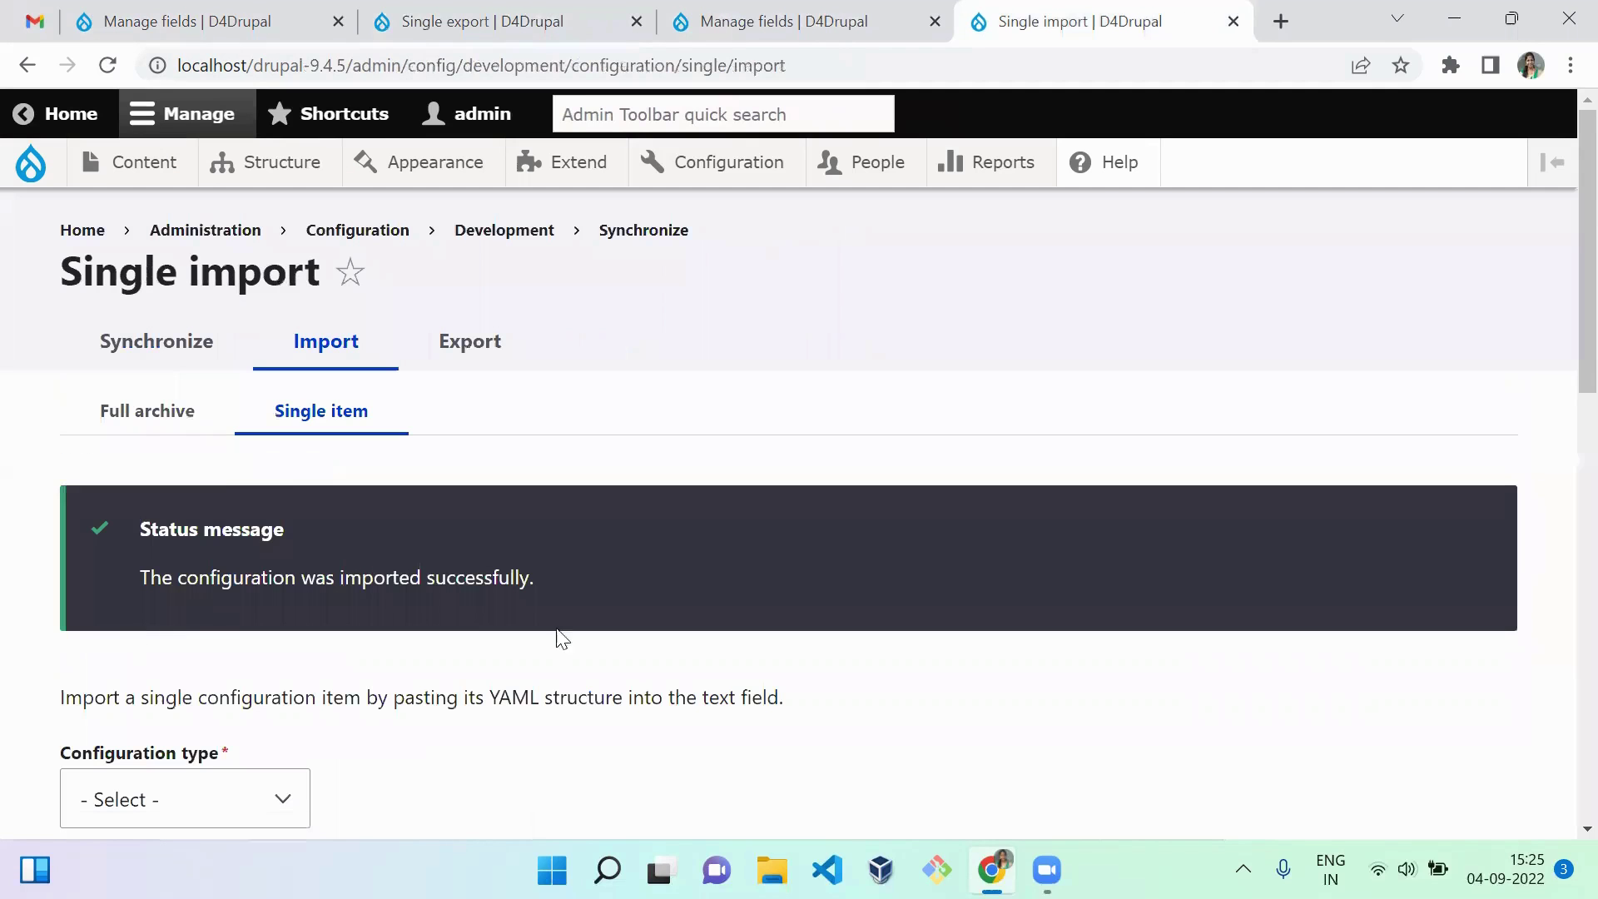
Step: Reload D4Drupal's field list on drupal-9.4.5 to check it after the field storage import
scroll(1558, 250, "down", 3)
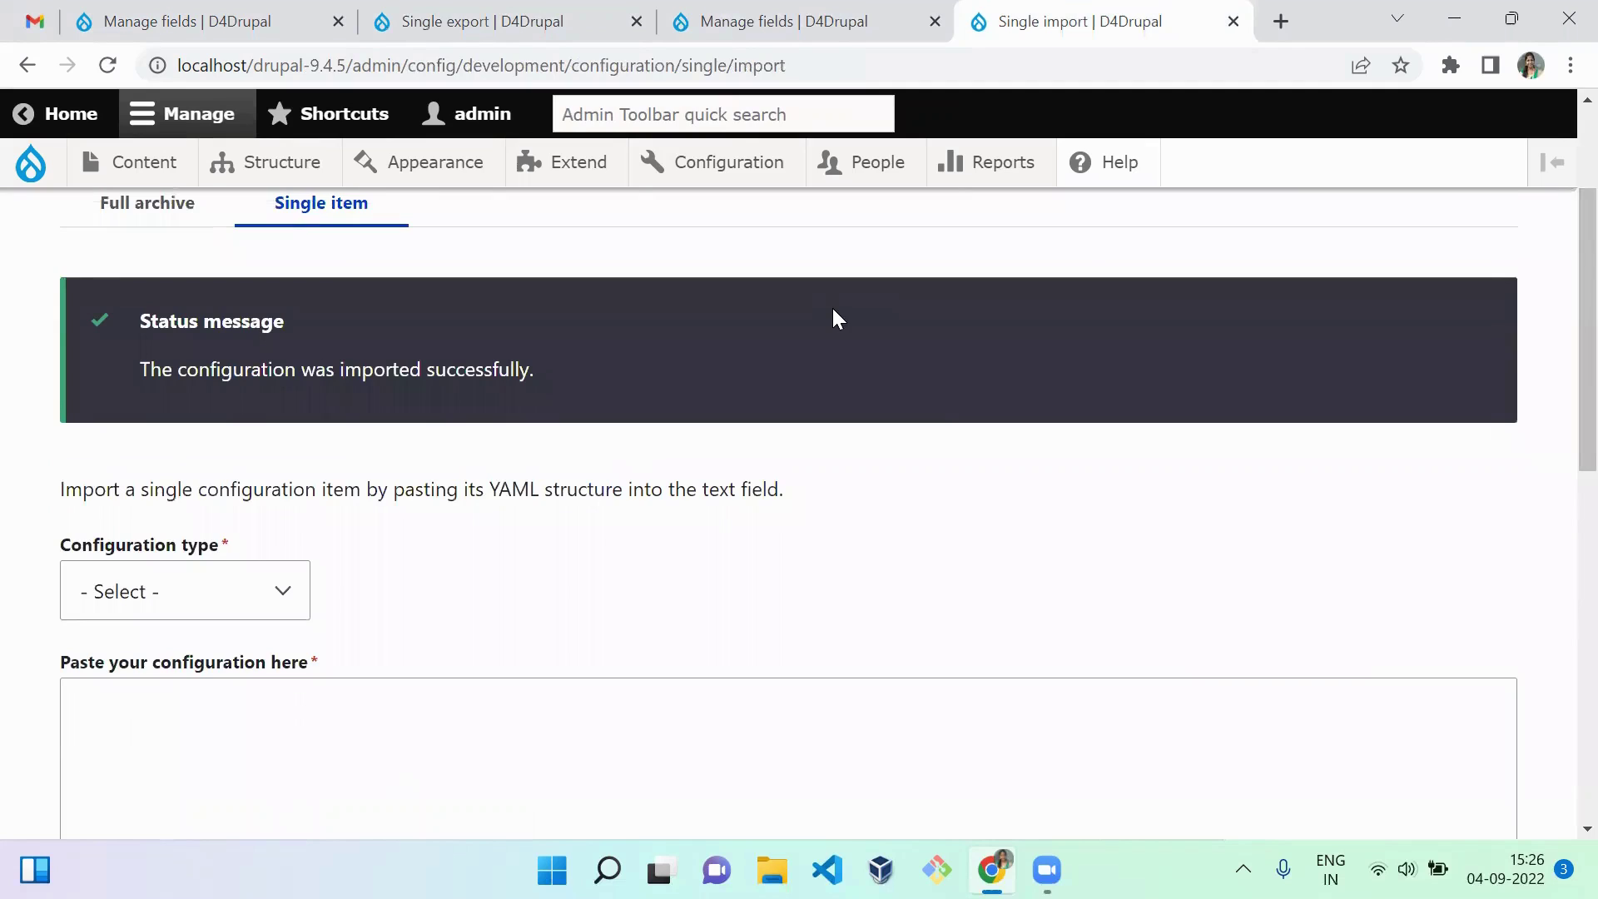
left_click(708, 33)
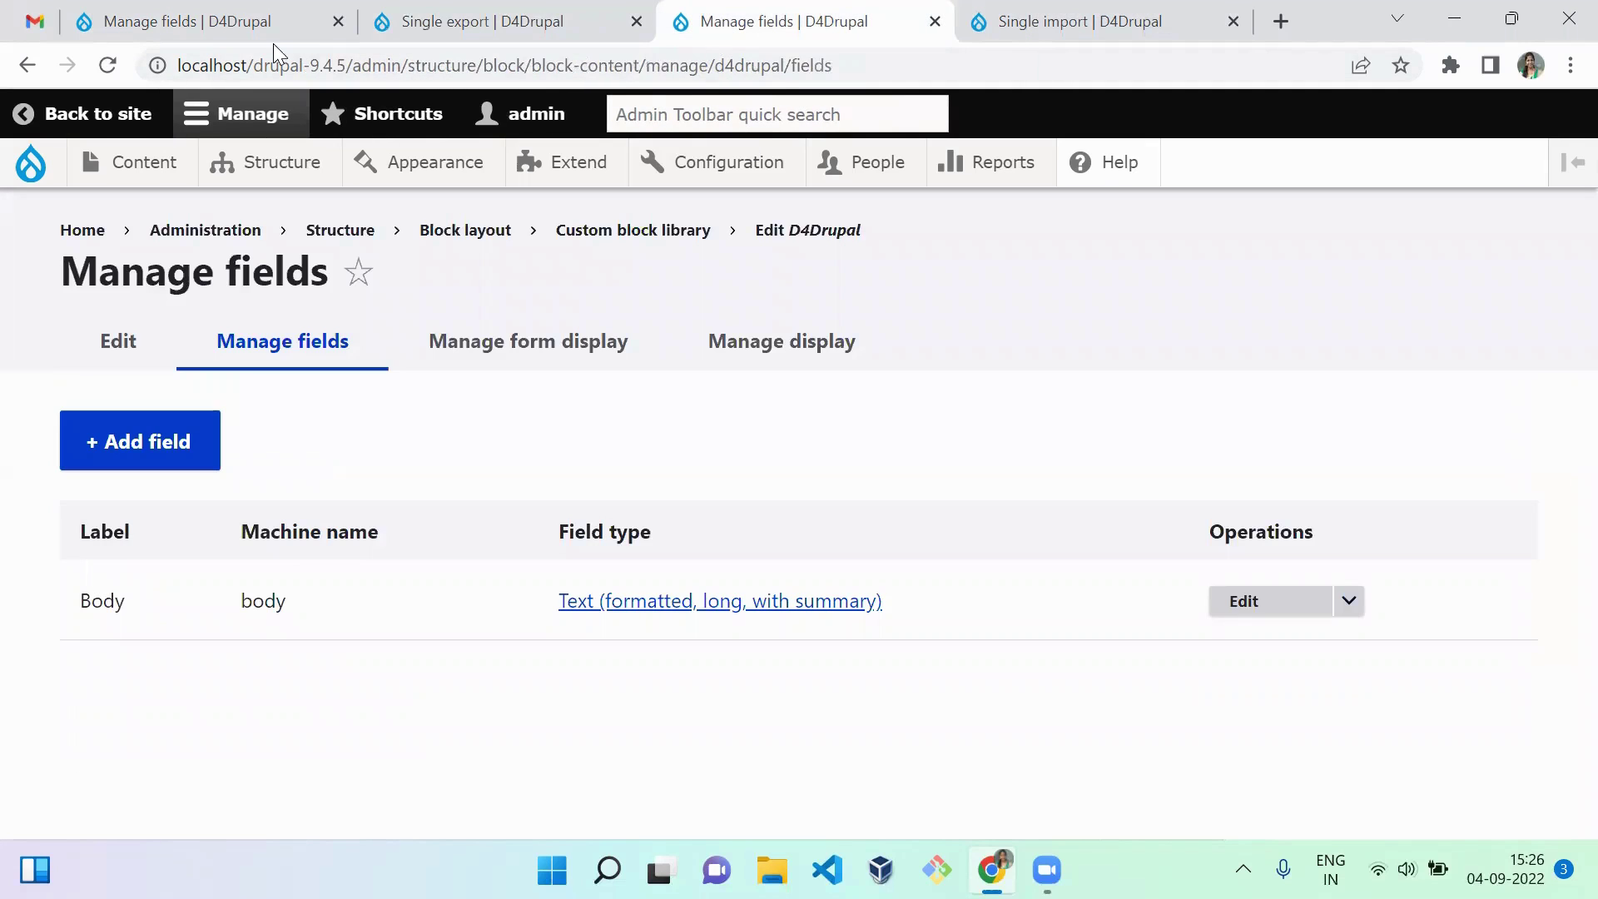
left_click(107, 65)
Step: On drupalsolr's single export page, display the configuration for type Field and name Link (block_content.d4drupal.field_link)
key("ctrl+shift+Tab")
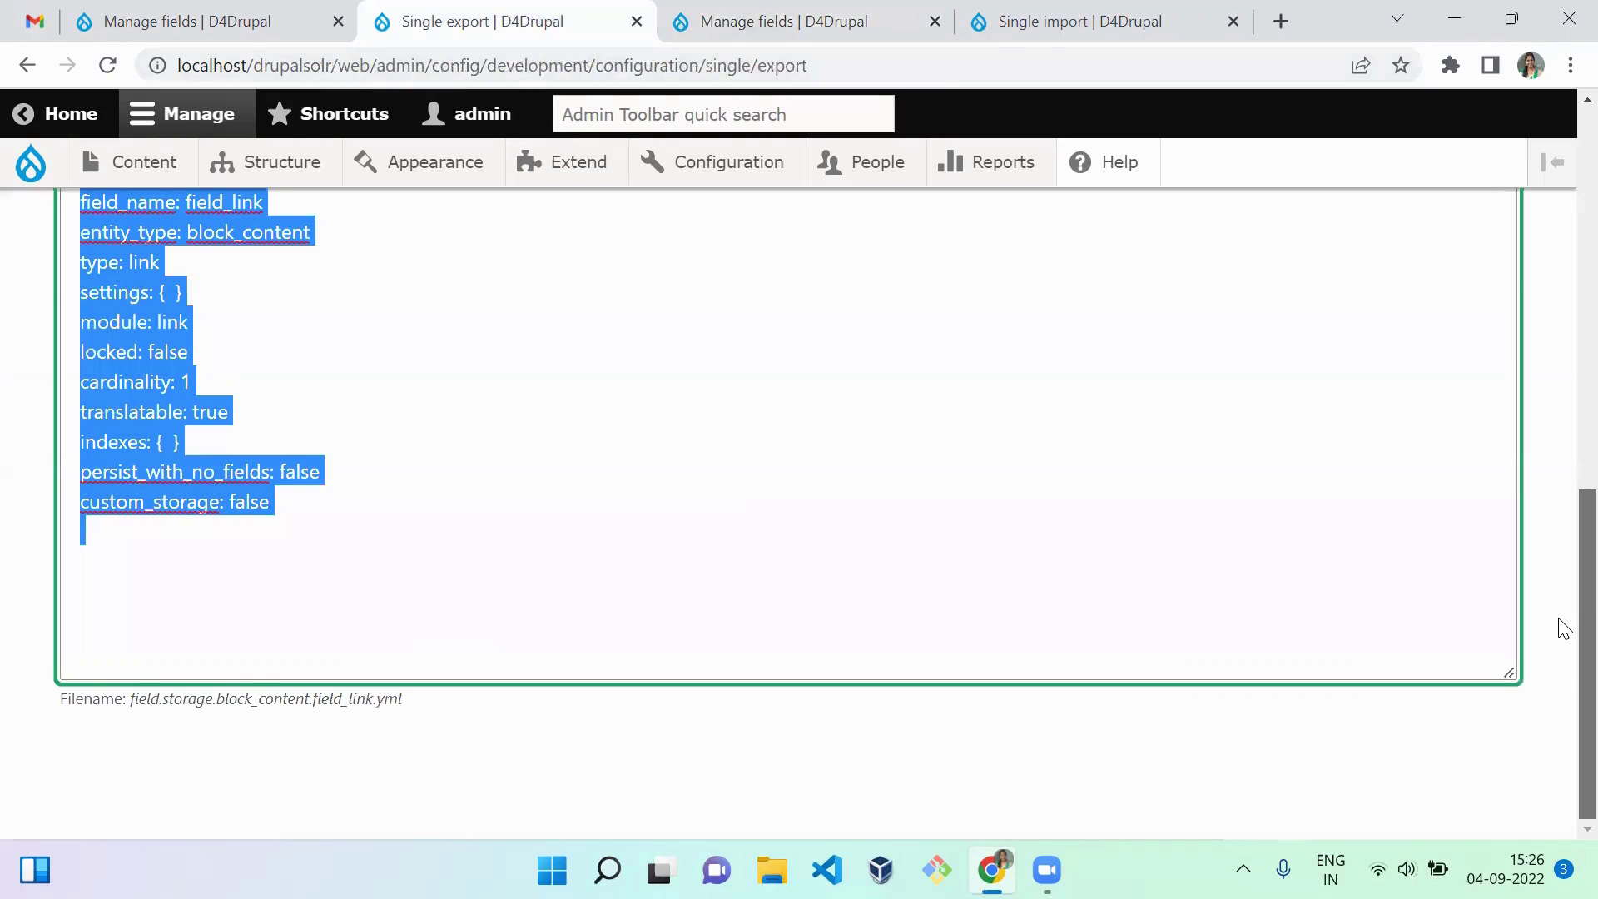
scroll(1563, 628, "up", 8)
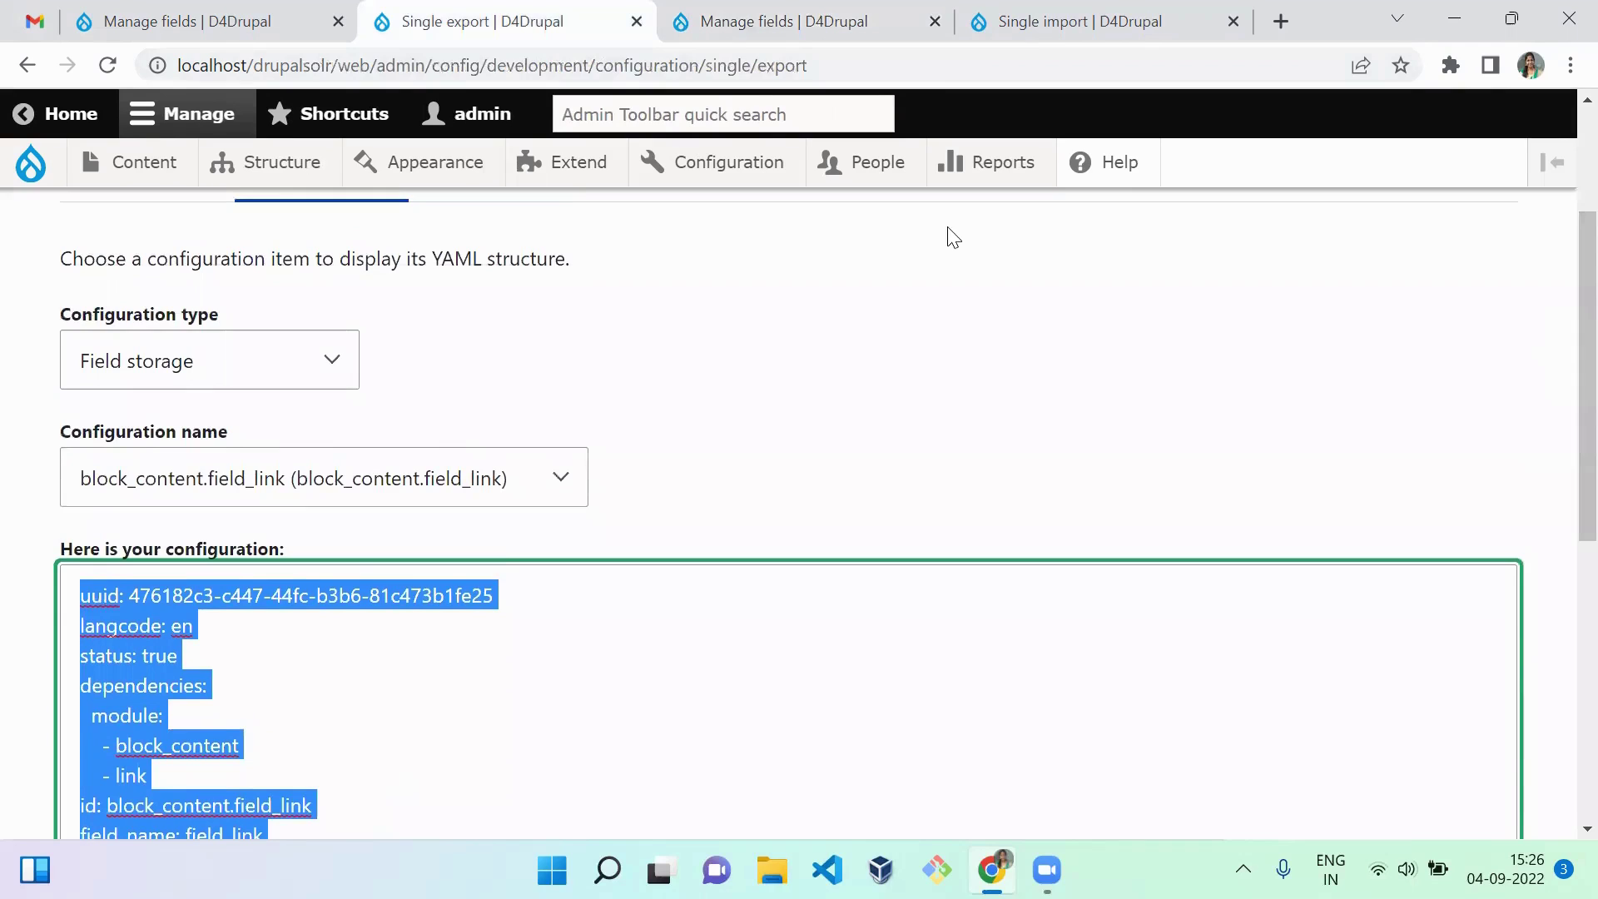
left_click(250, 345)
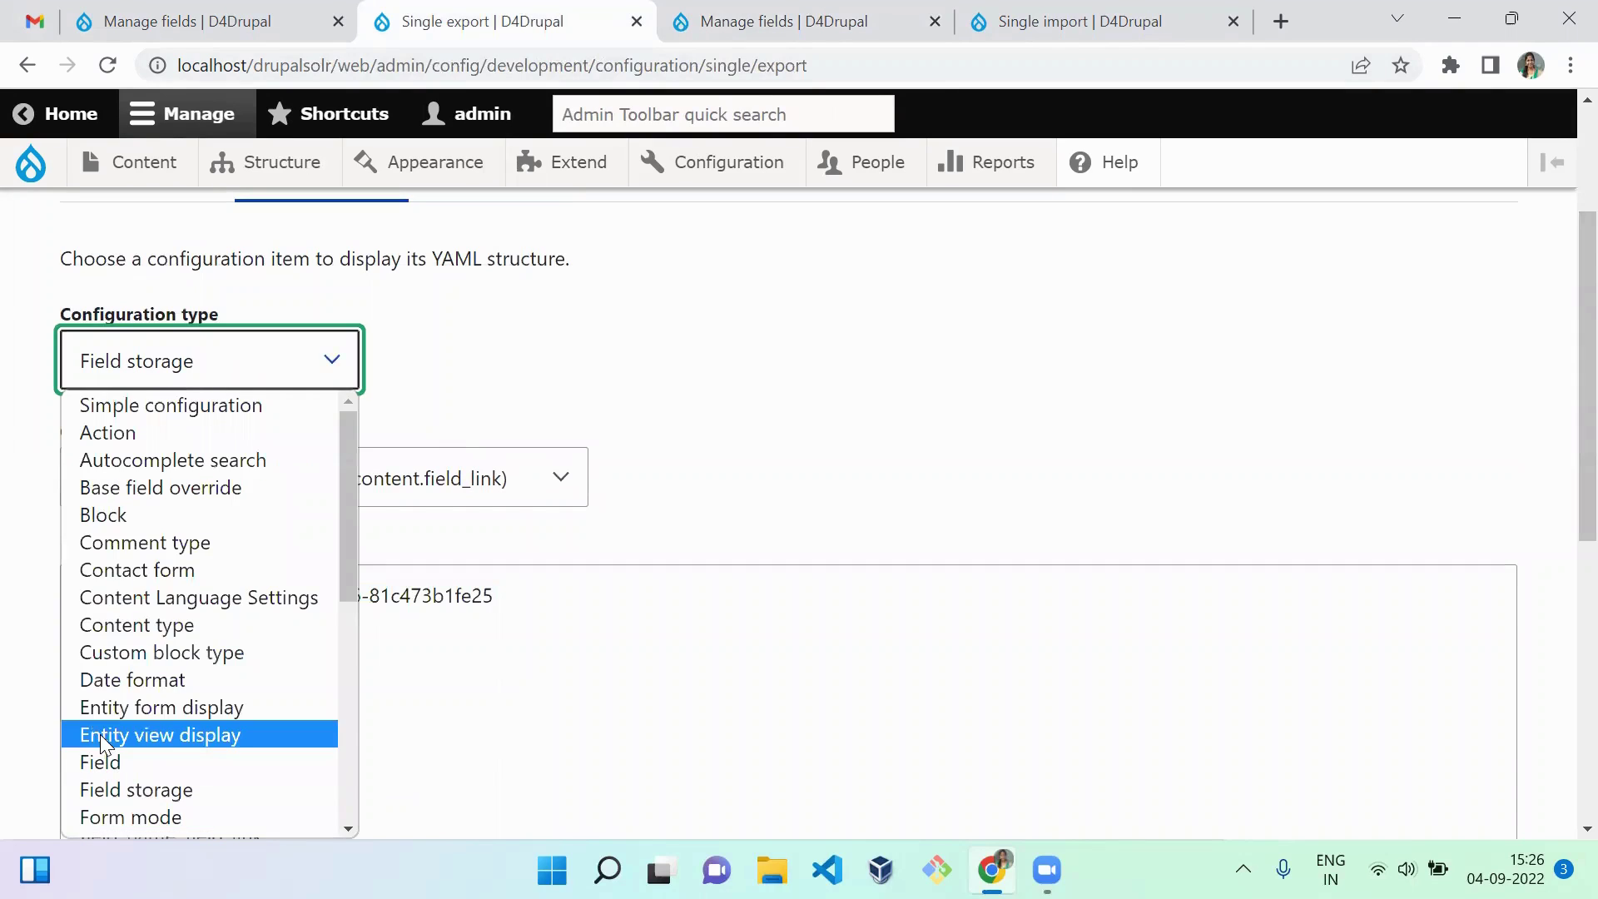
left_click(103, 762)
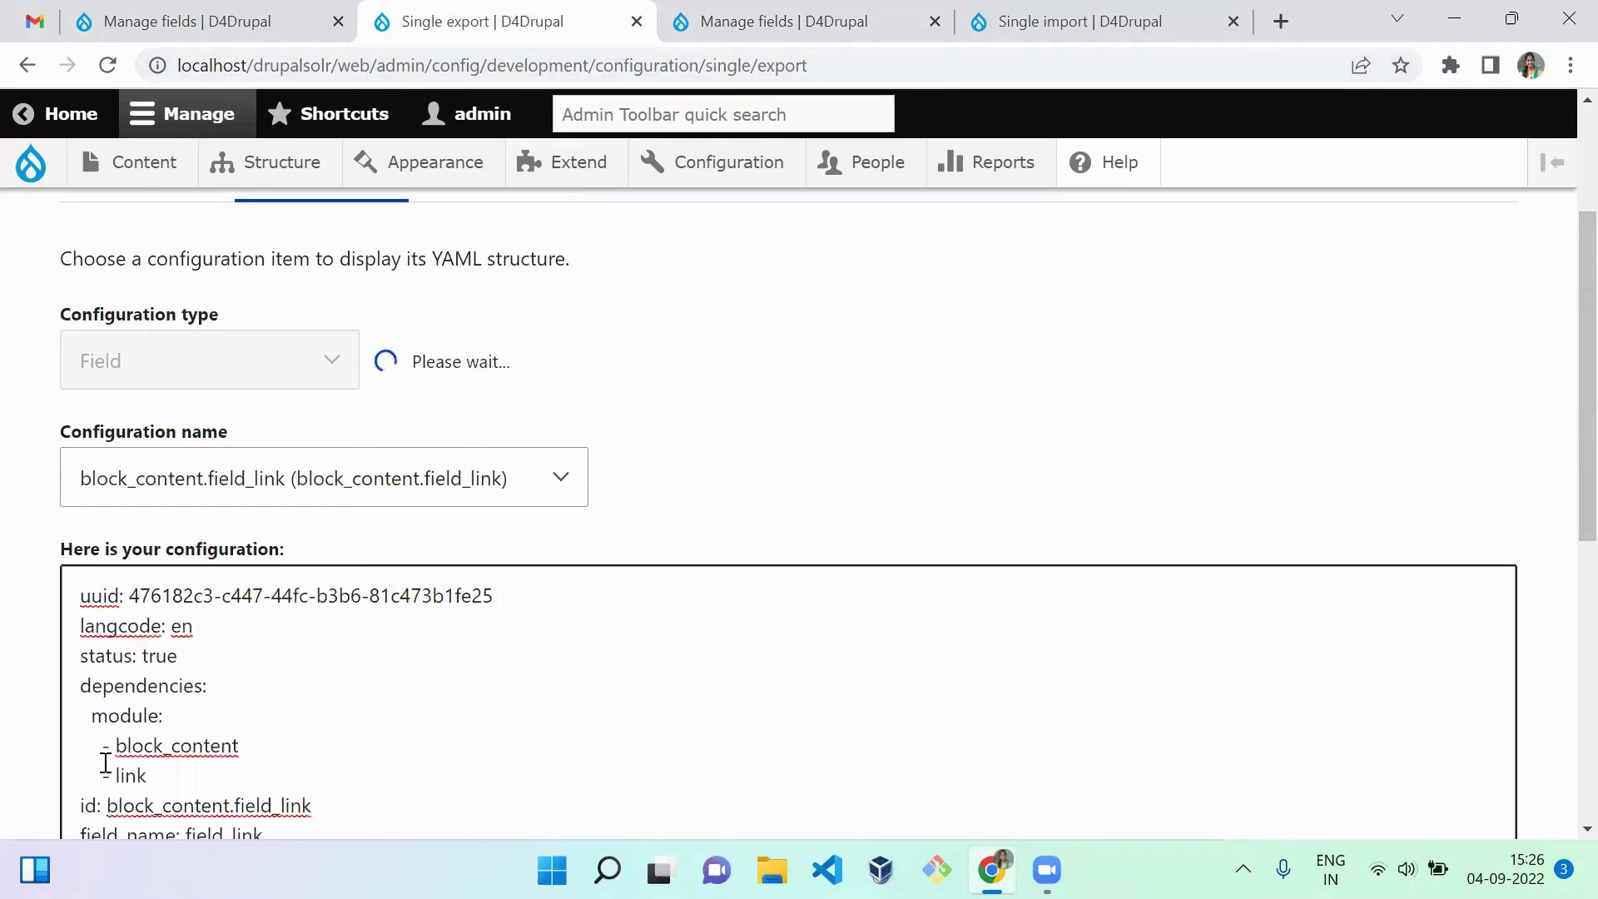
left_click(171, 472)
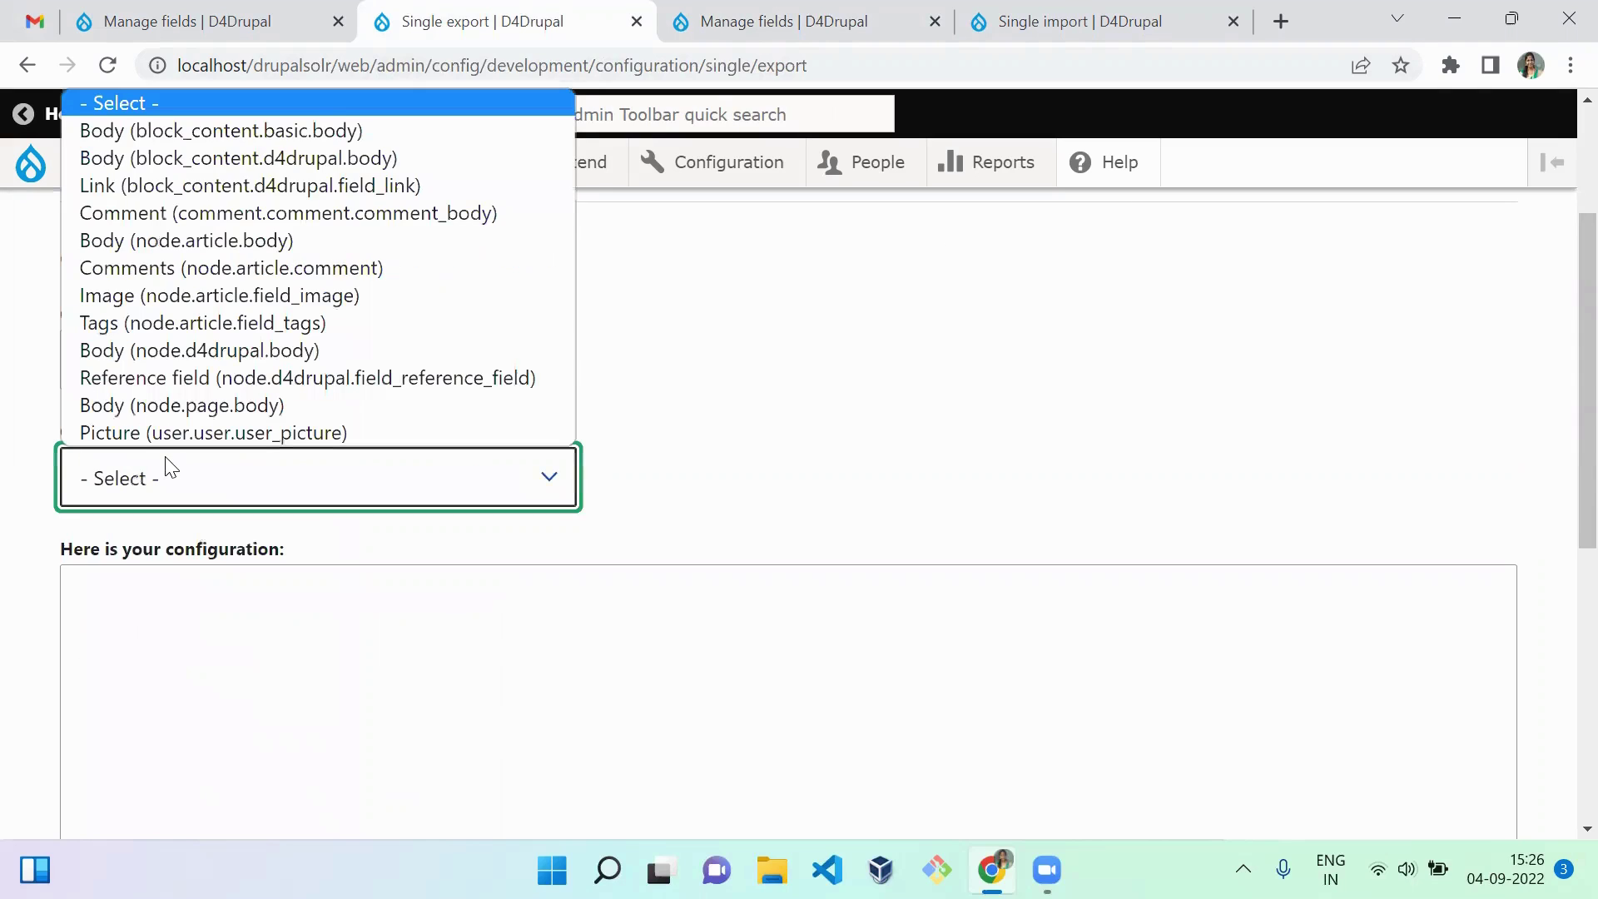
left_click(198, 184)
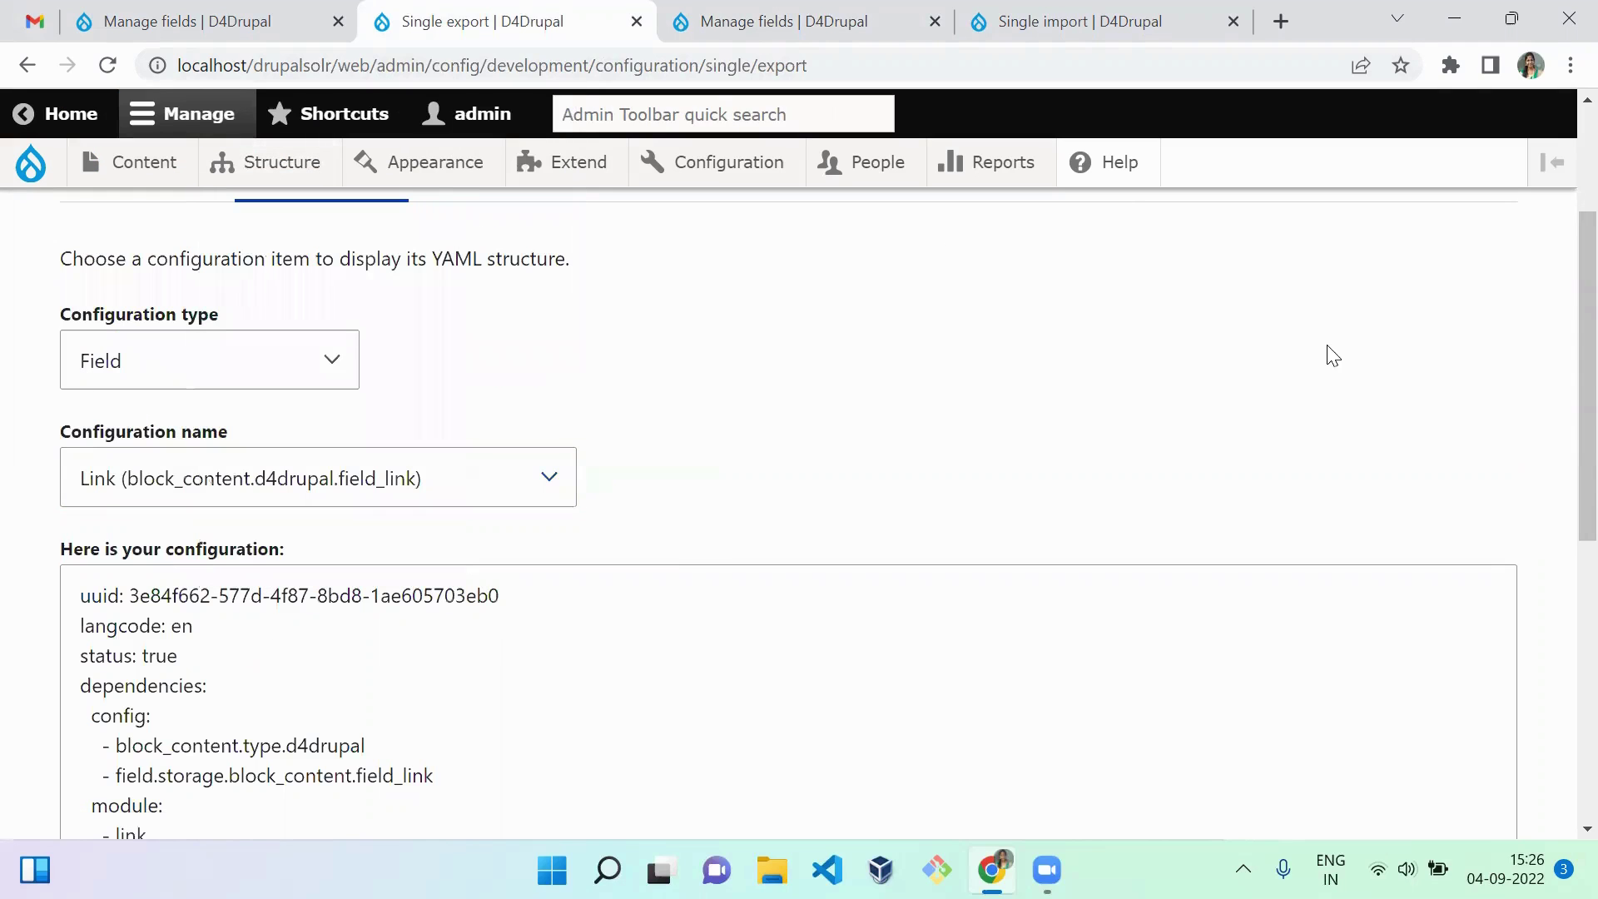
Step: Examine the Link field's YAML, especially the block type and field storage entries under its config dependencies
scroll(1560, 542, "down", 5)
scroll(1562, 525, "up", 1)
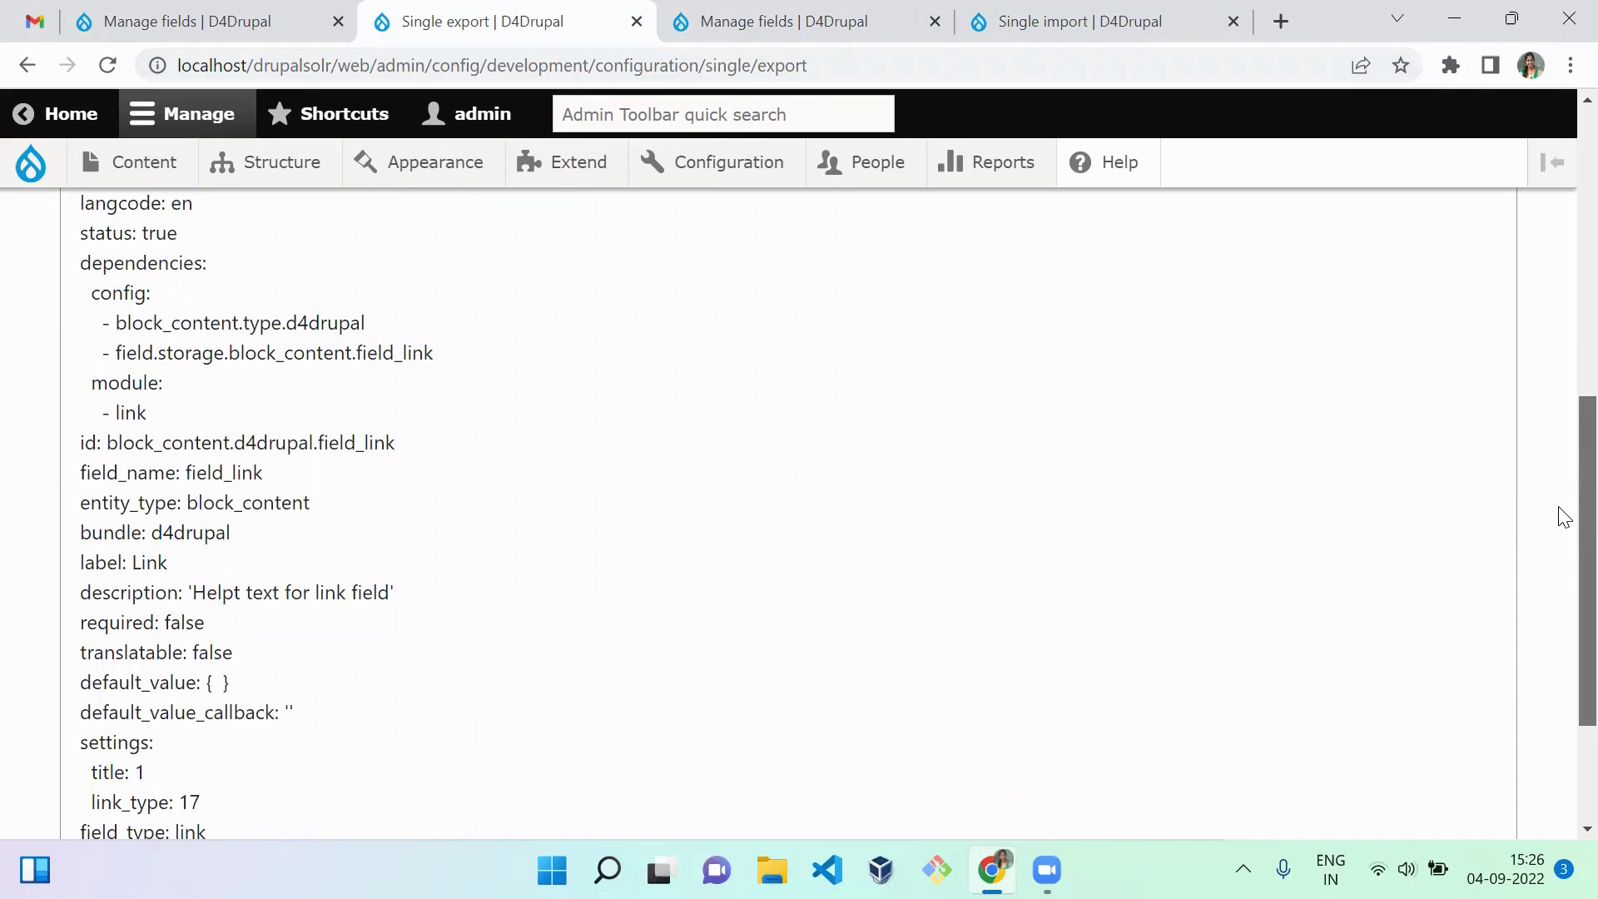
scroll(1564, 499, "up", 2)
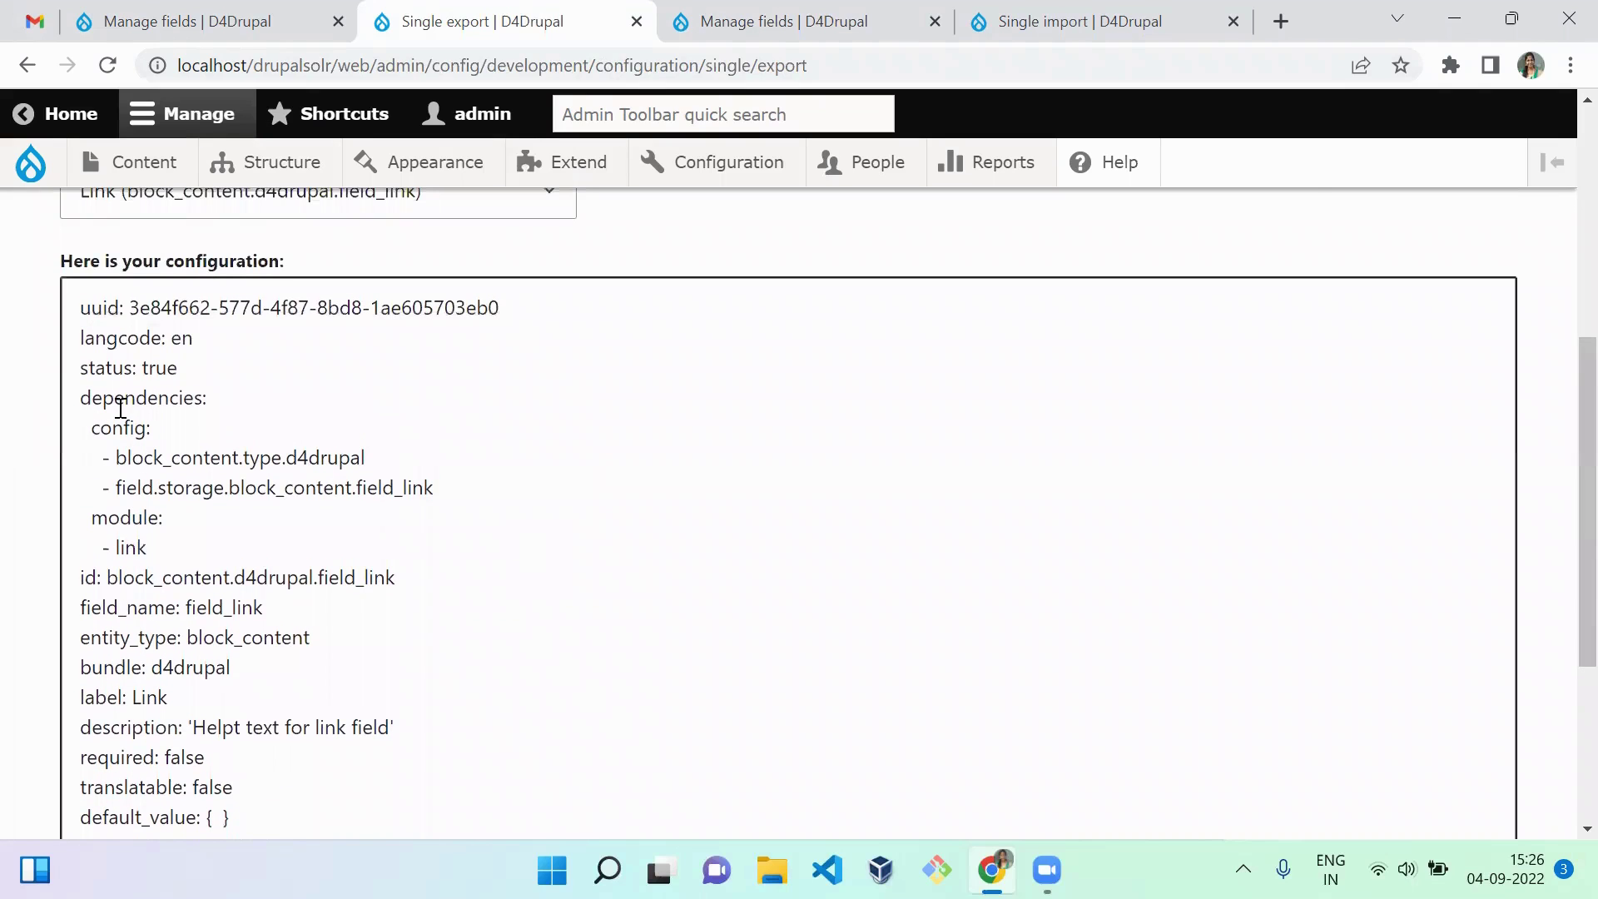
left_click_drag(82, 398, 470, 489)
left_click(128, 485)
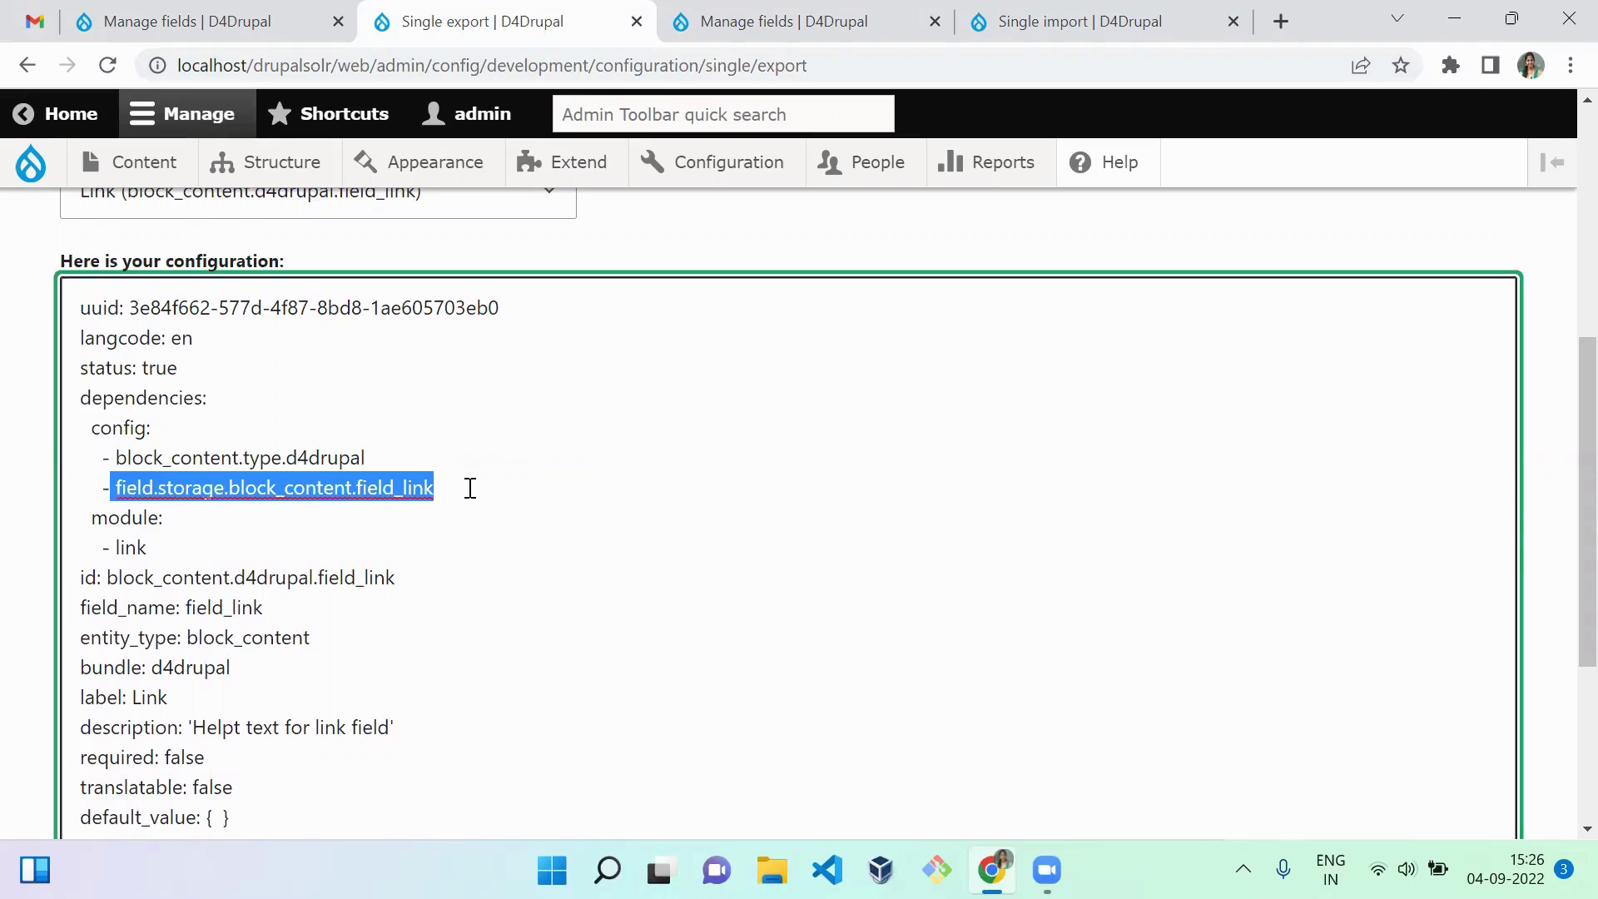
left_click(473, 488)
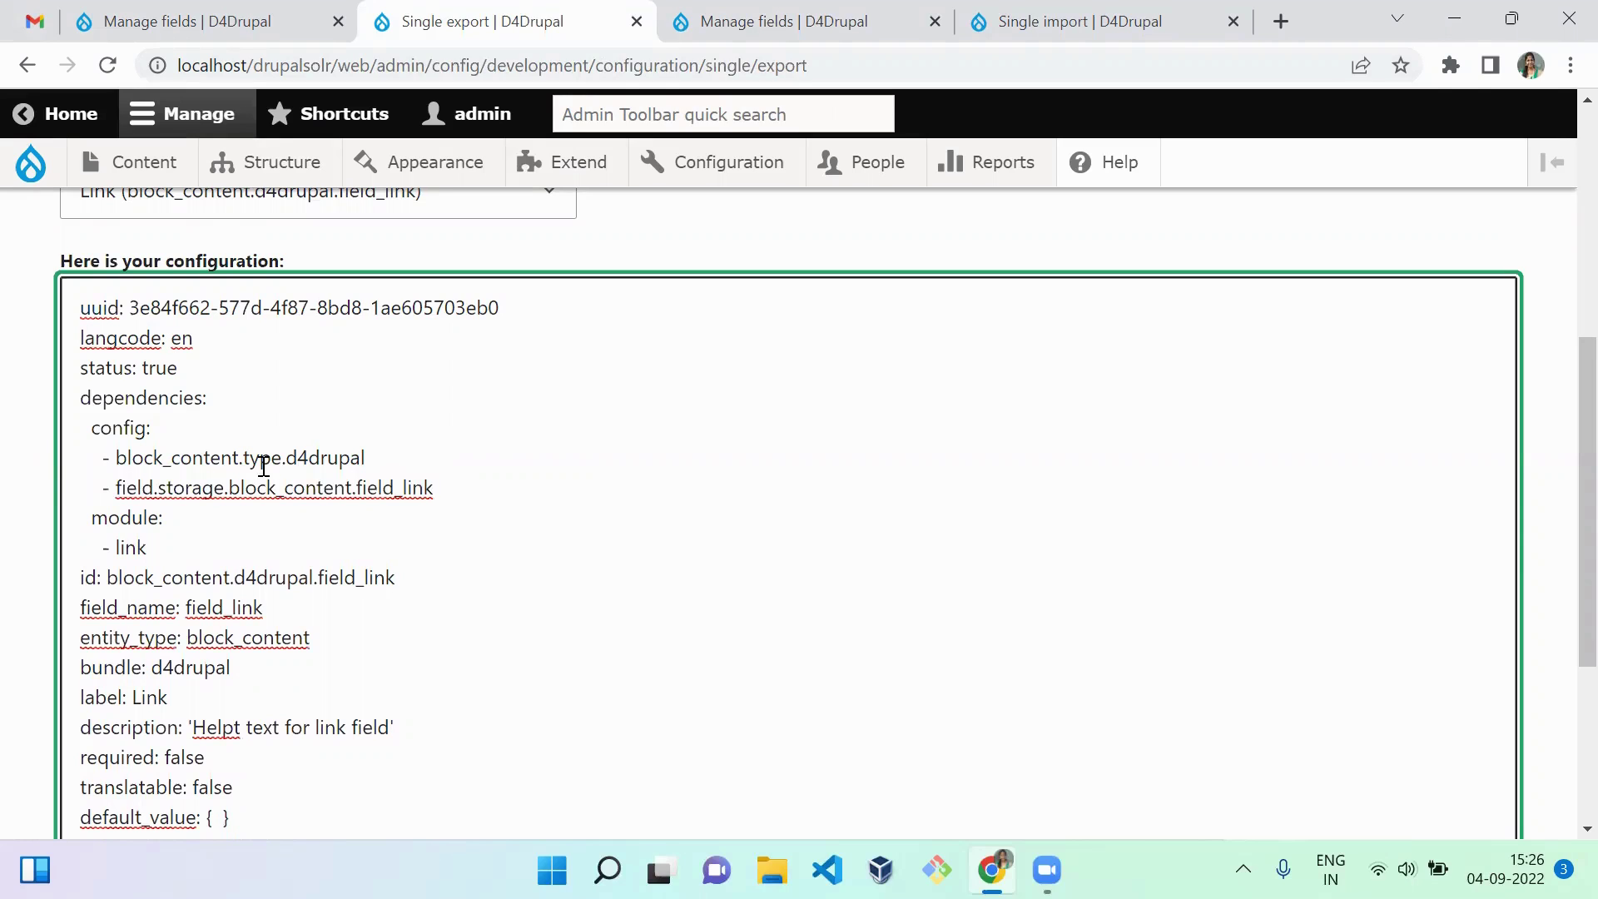
double_click(298, 488)
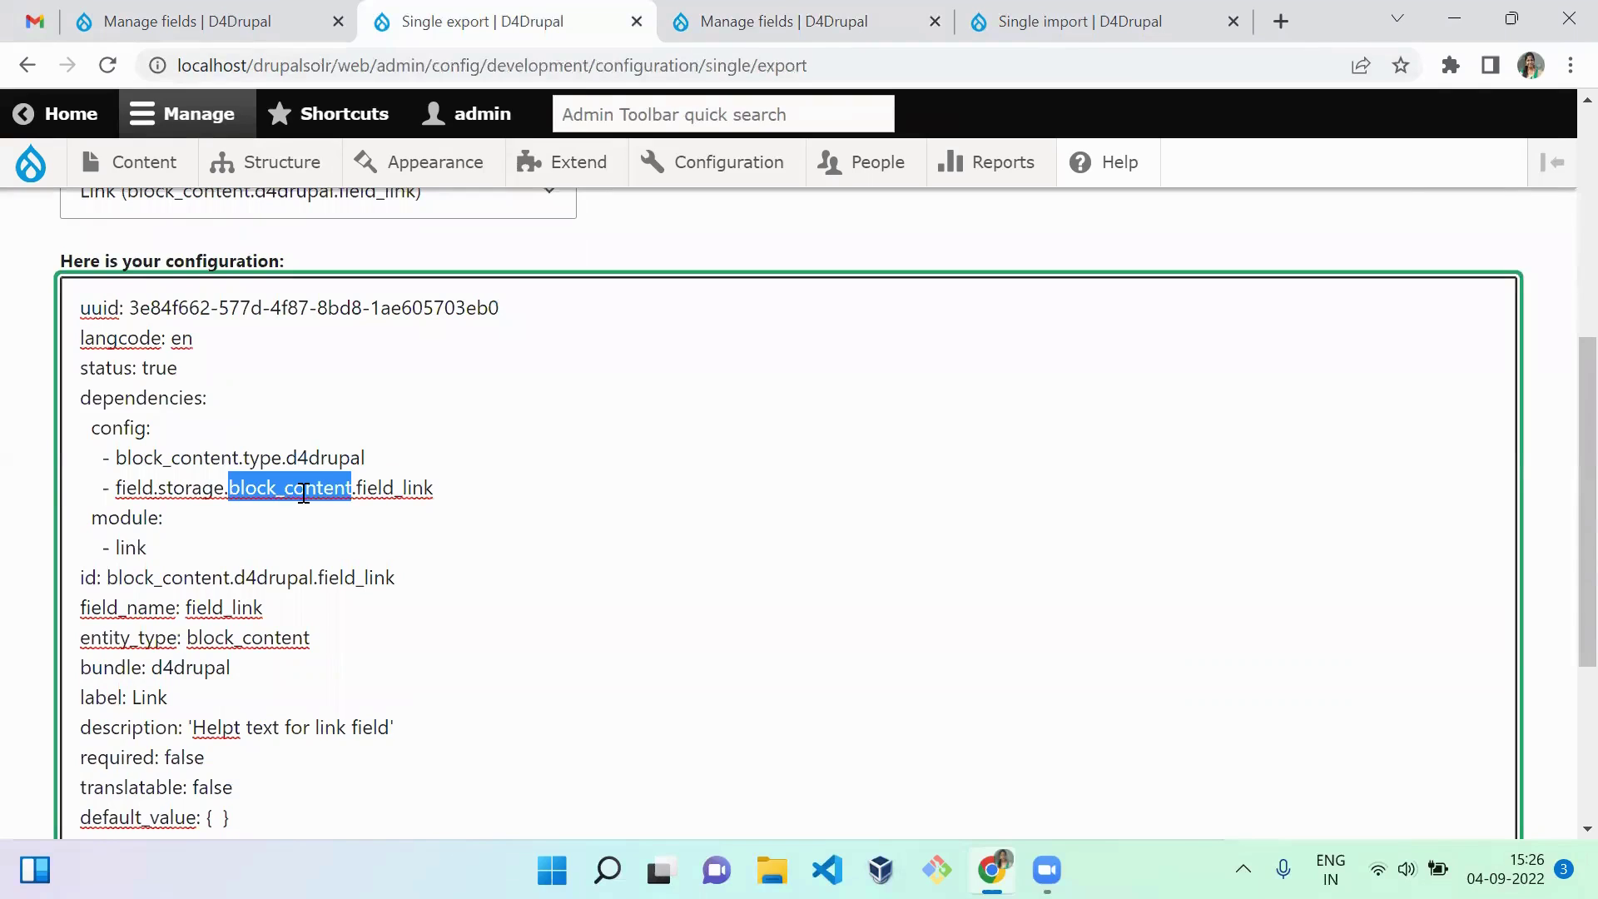
Step: Copy the Link field's full YAML and paste it into drupal-9.4.5's single import page with configuration type Field
left_click(390, 635)
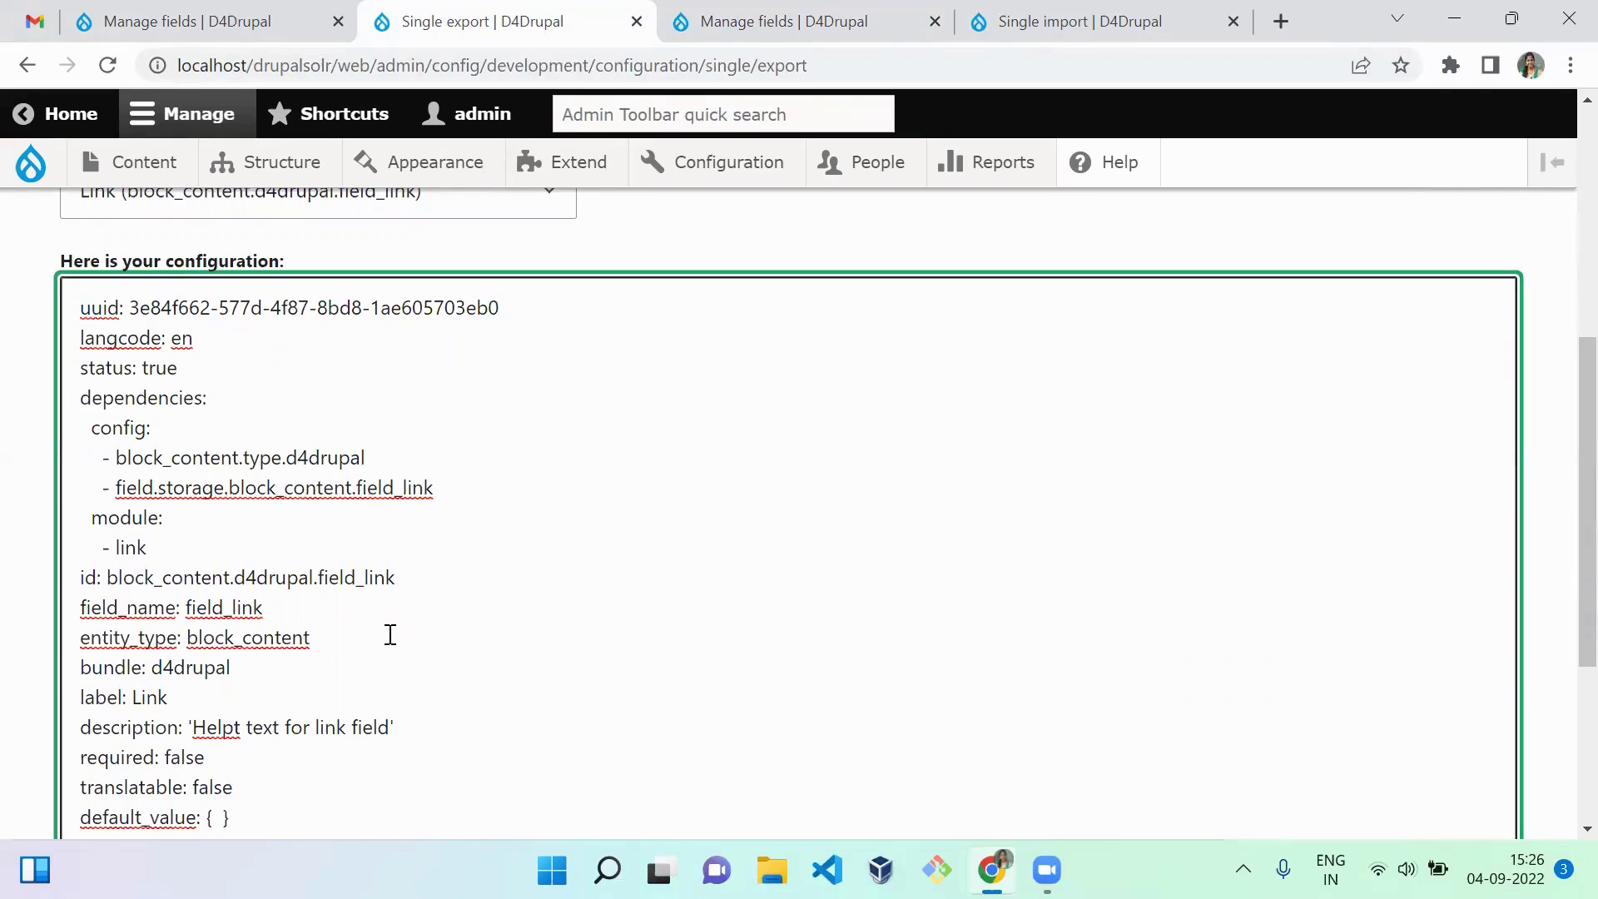
key("ctrl+a")
key("ctrl+Tab")
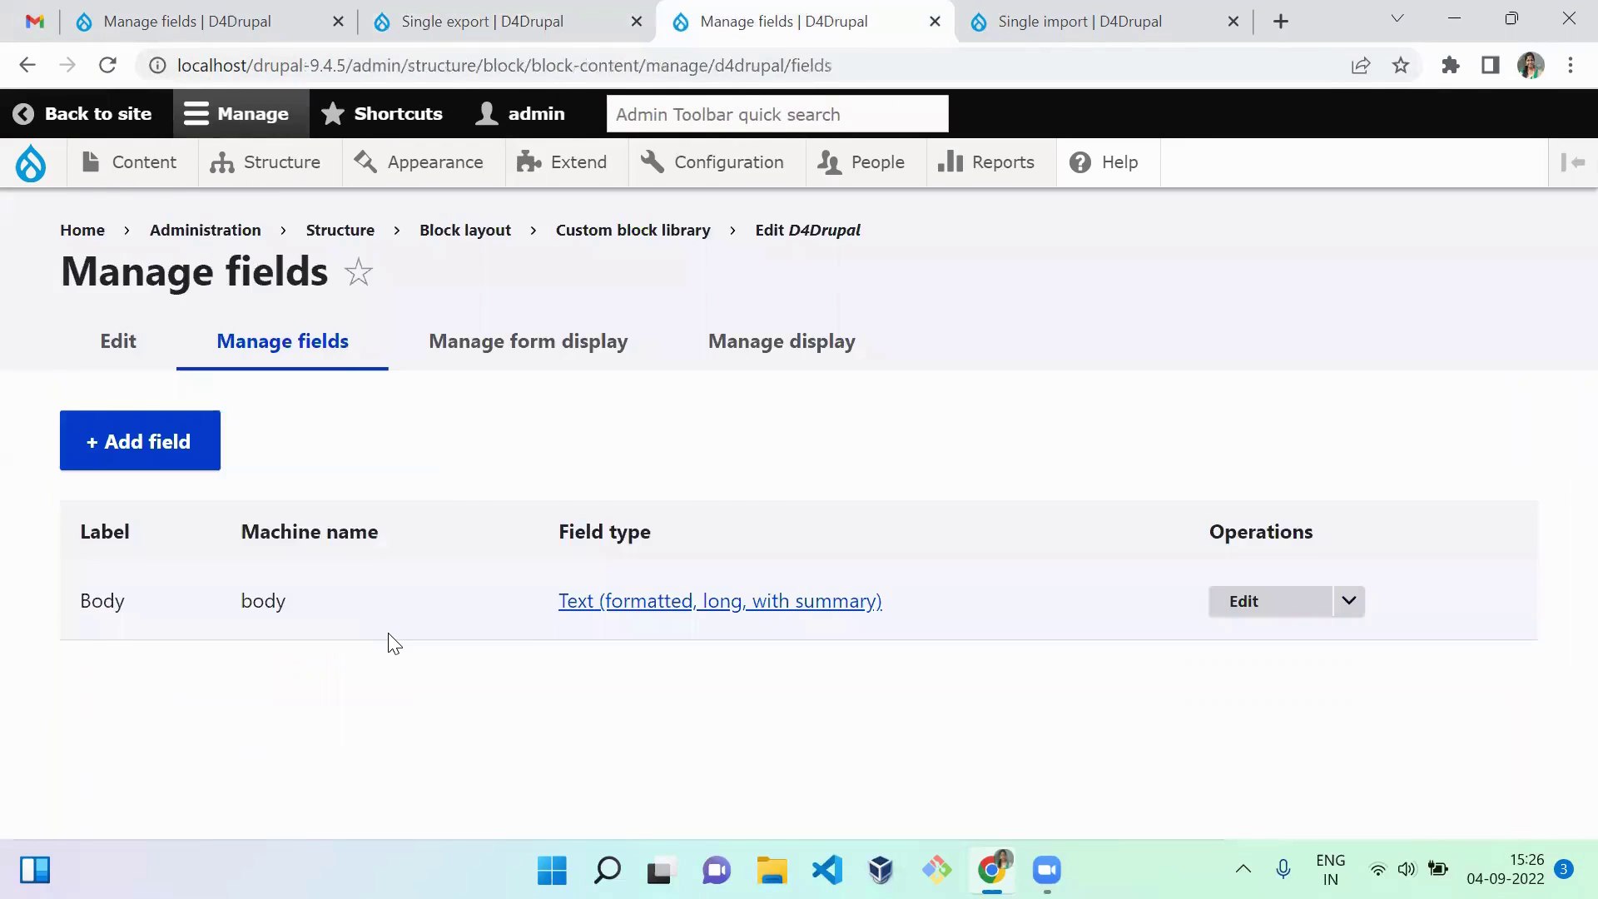
key("ctrl+Tab")
left_click(151, 612)
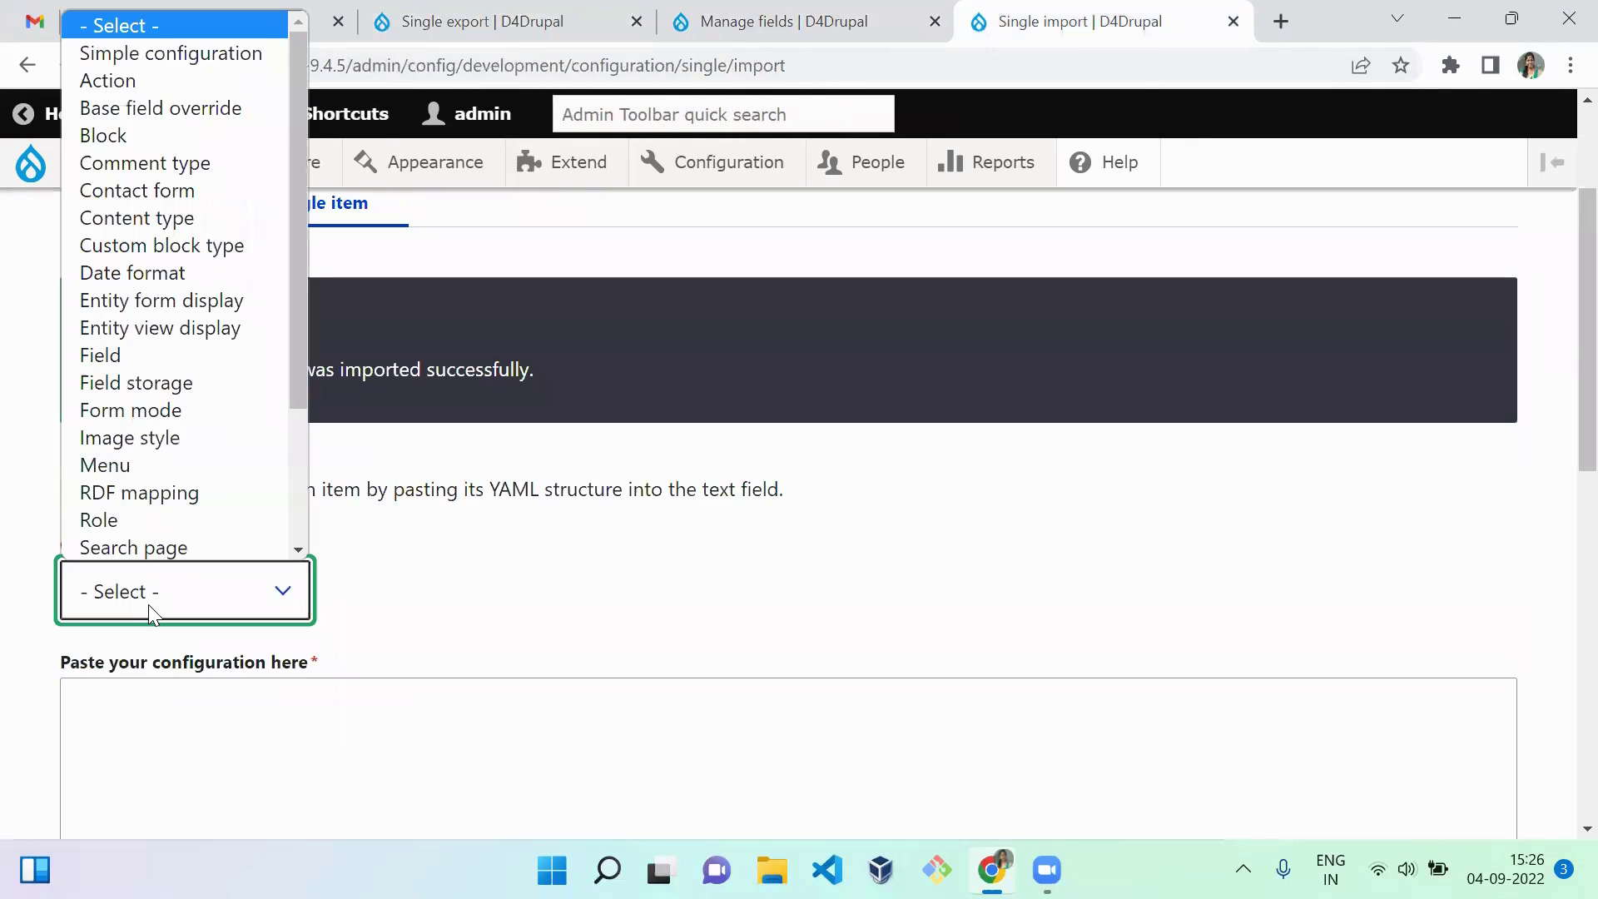
left_click(151, 358)
scroll(1557, 458, "down", 5)
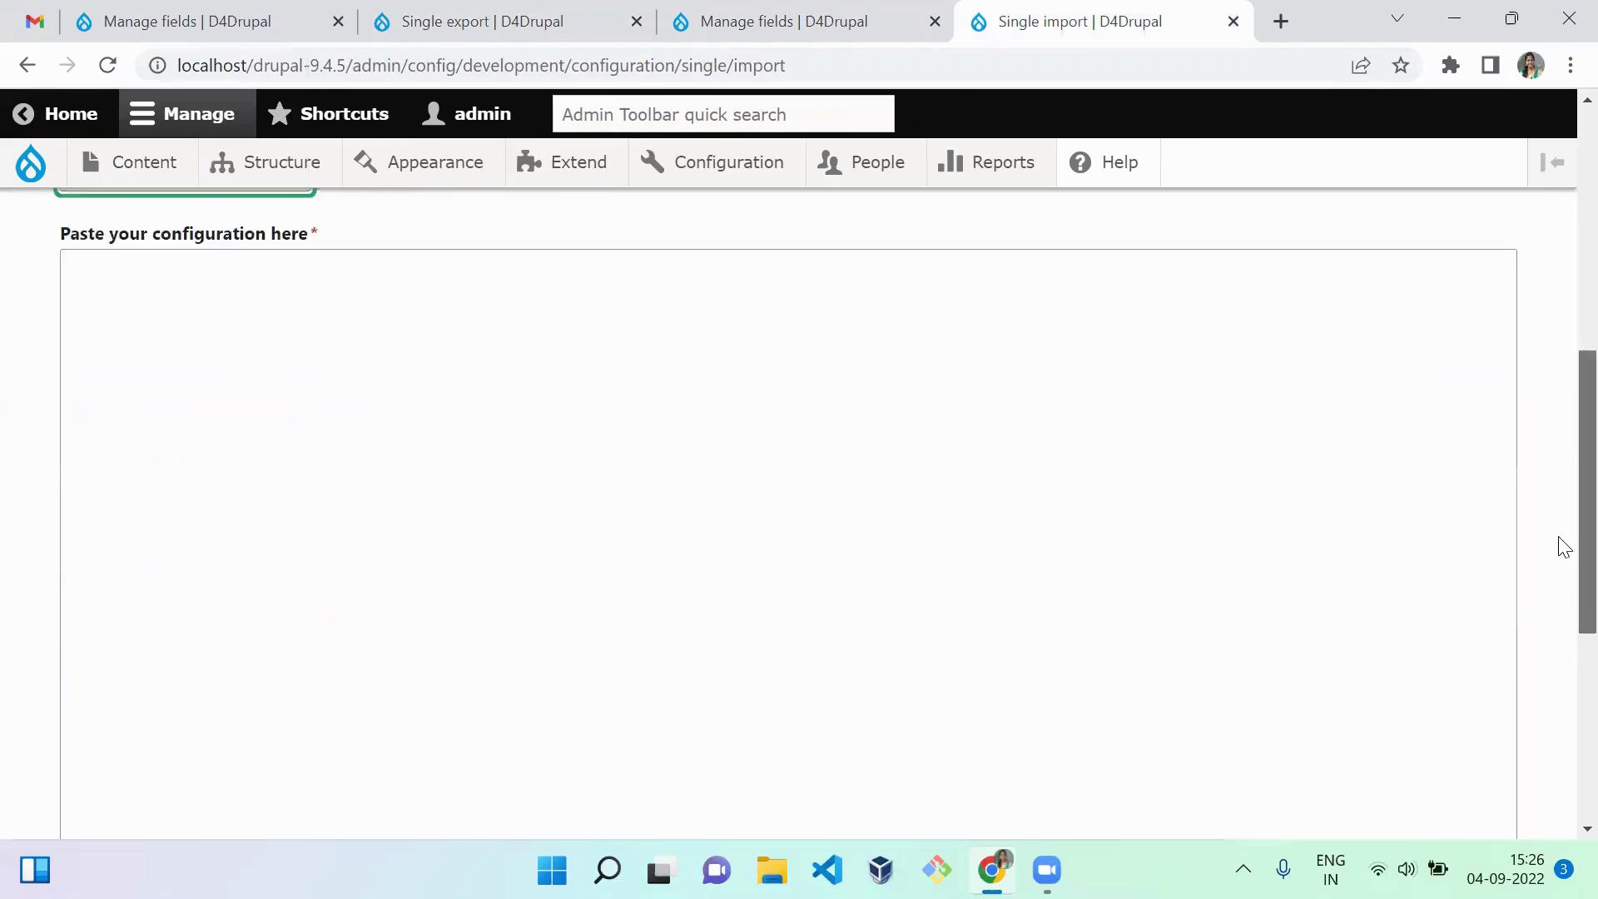
left_click(612, 441)
key("ctrl+v")
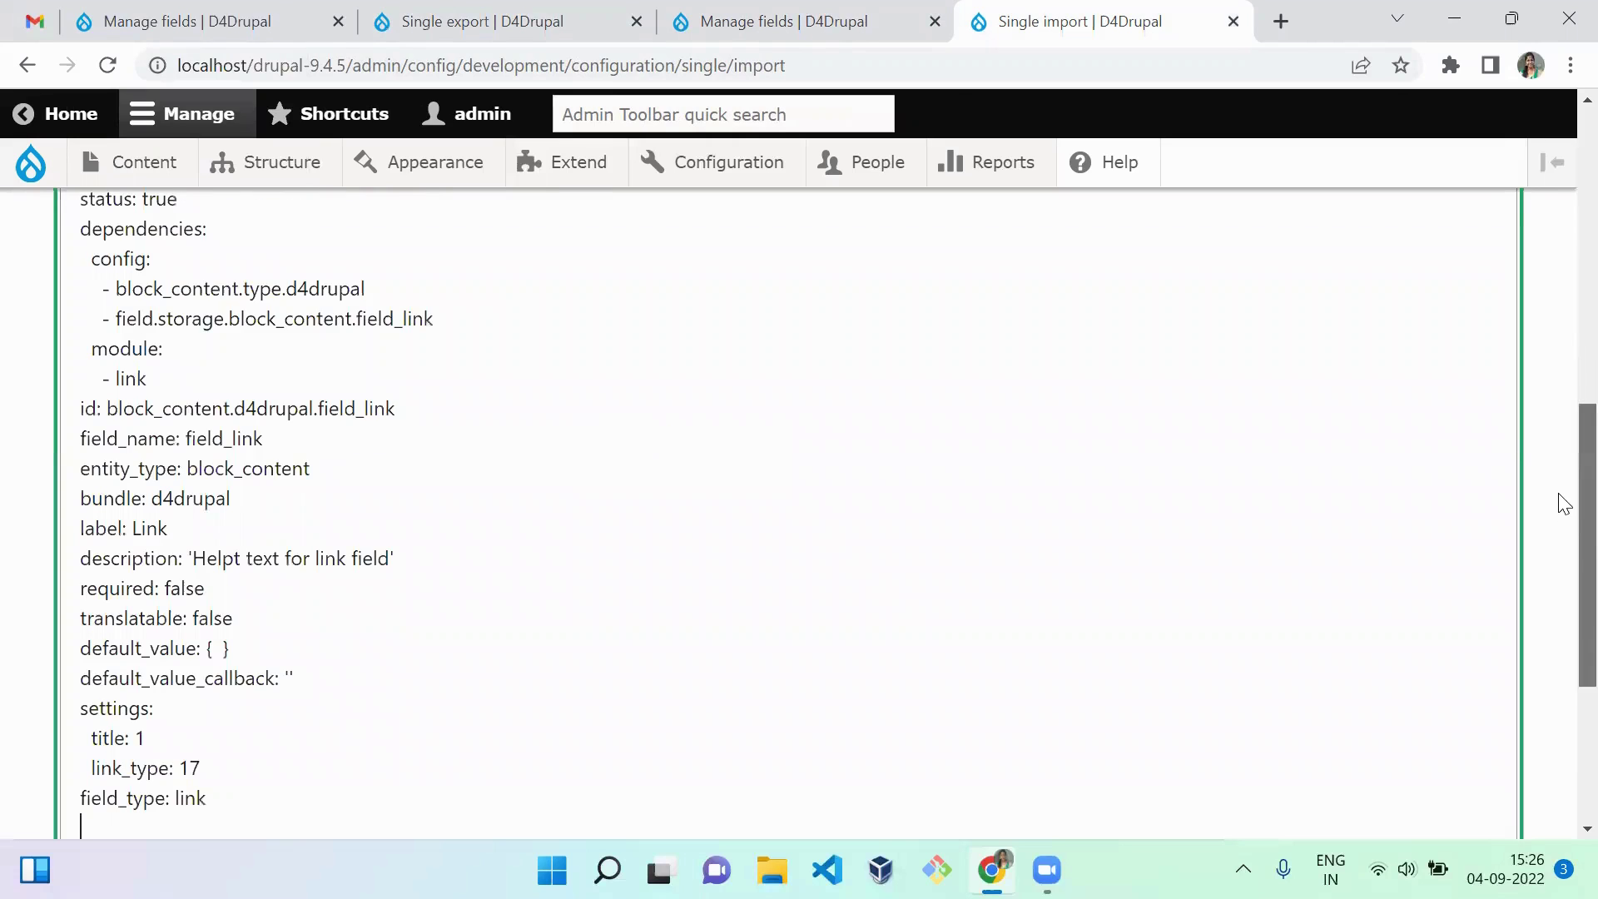
Step: Import the pasted Link field configuration into drupal-9.4.5 and confirm creating block_content.d4drupal.field_link
scroll(1559, 500, "down", 4)
left_click(163, 679)
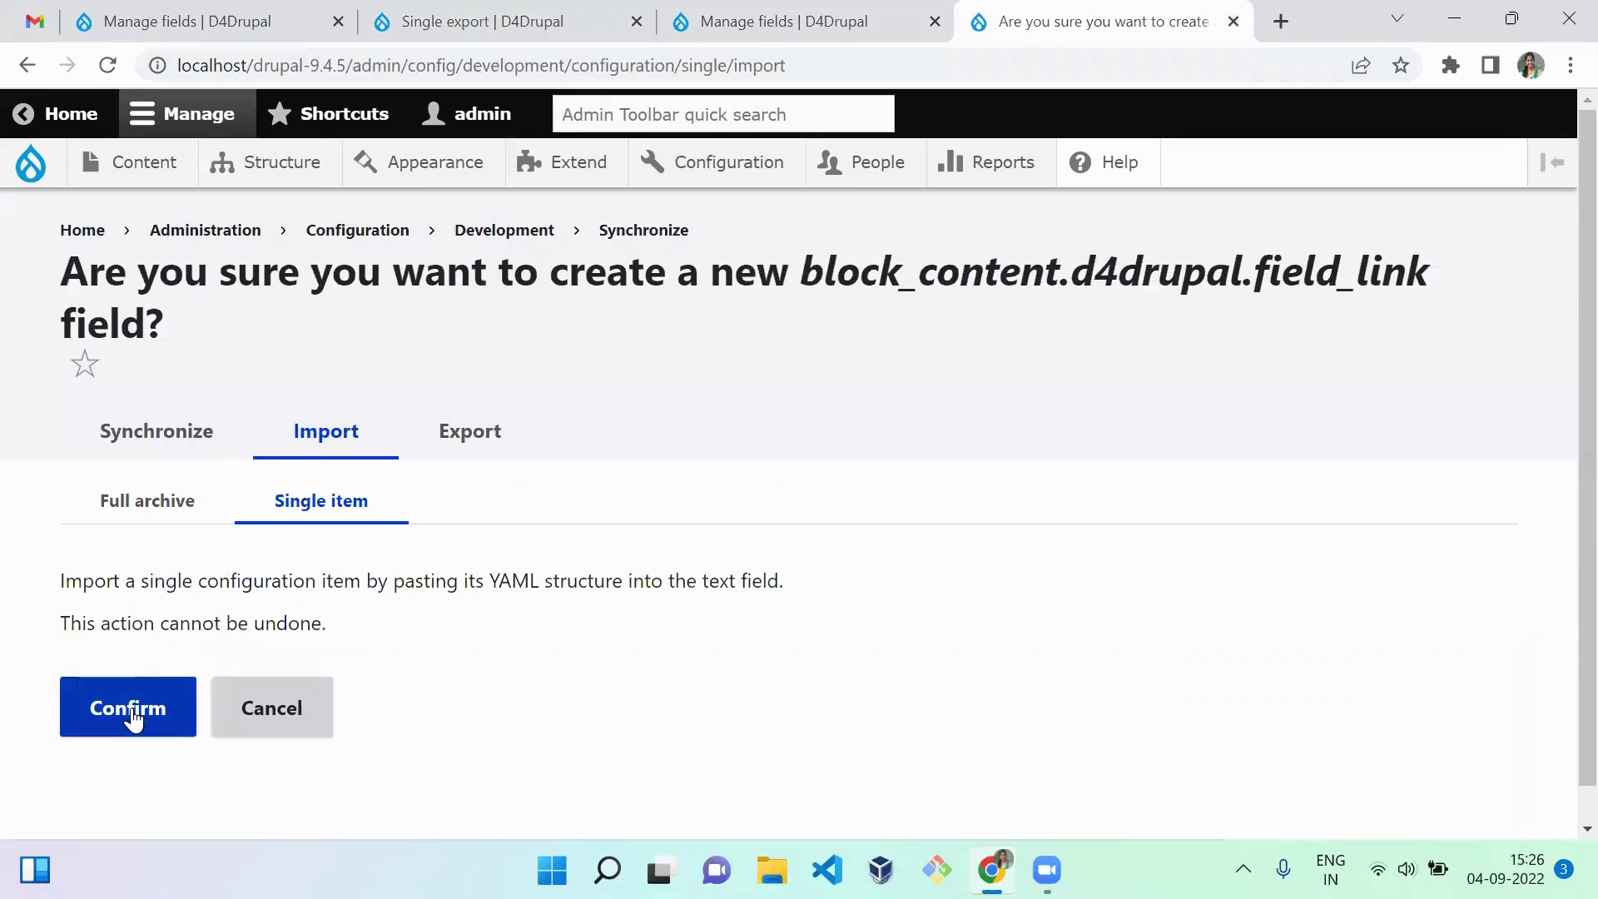
left_click(133, 714)
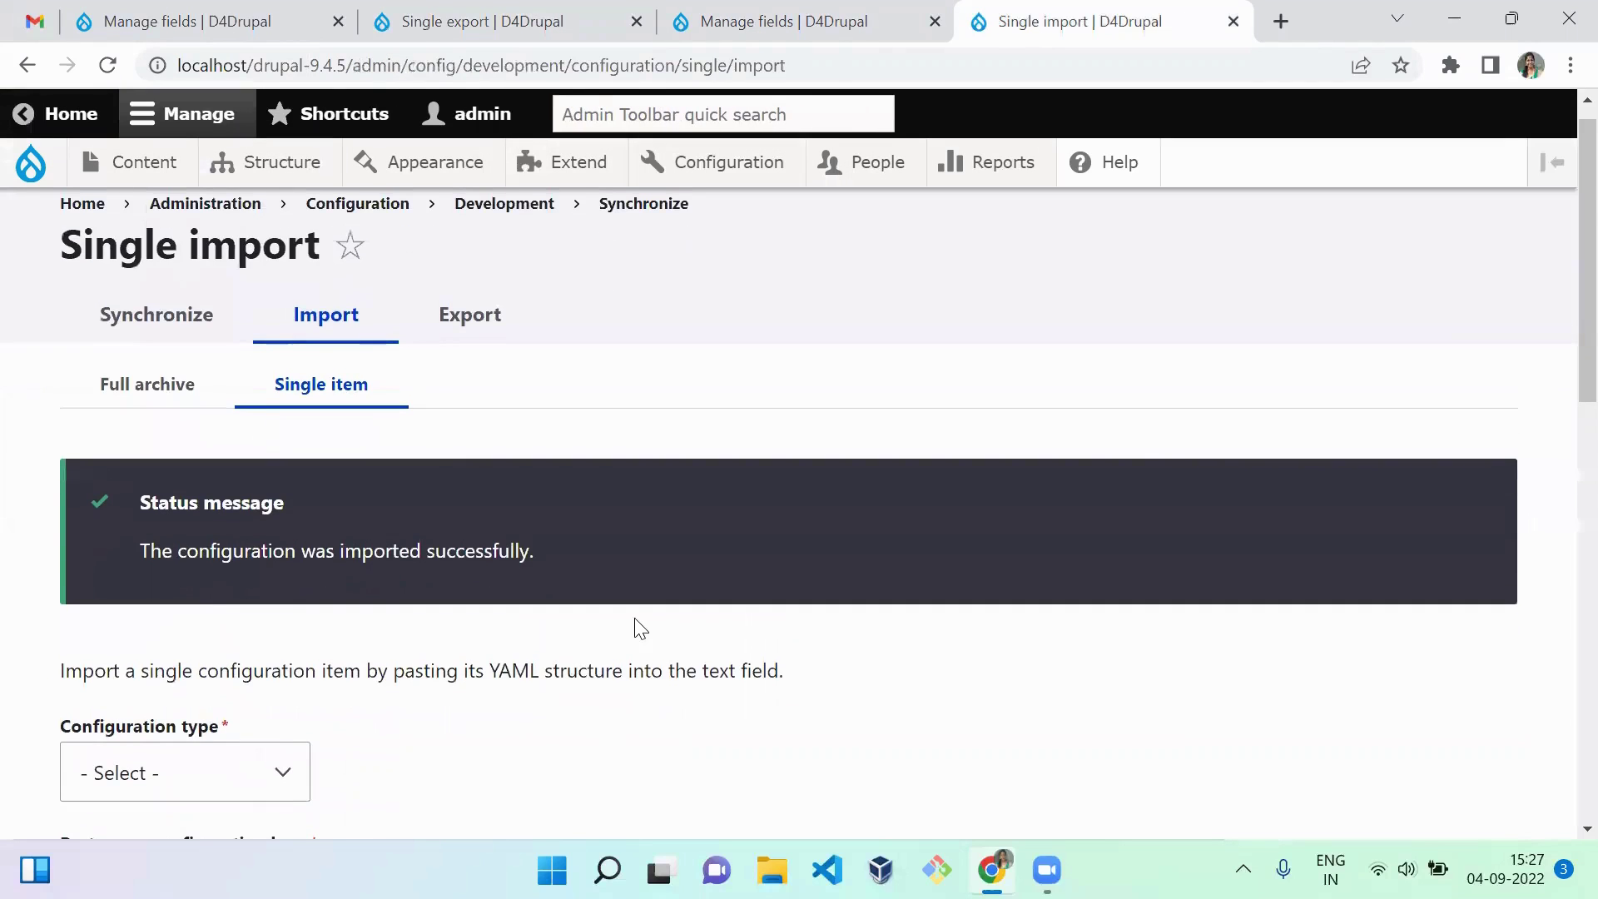
Step: Reload D4Drupal's field list on drupal-9.4.5 to check for the imported Link field
left_click_drag(1563, 348, 1561, 471)
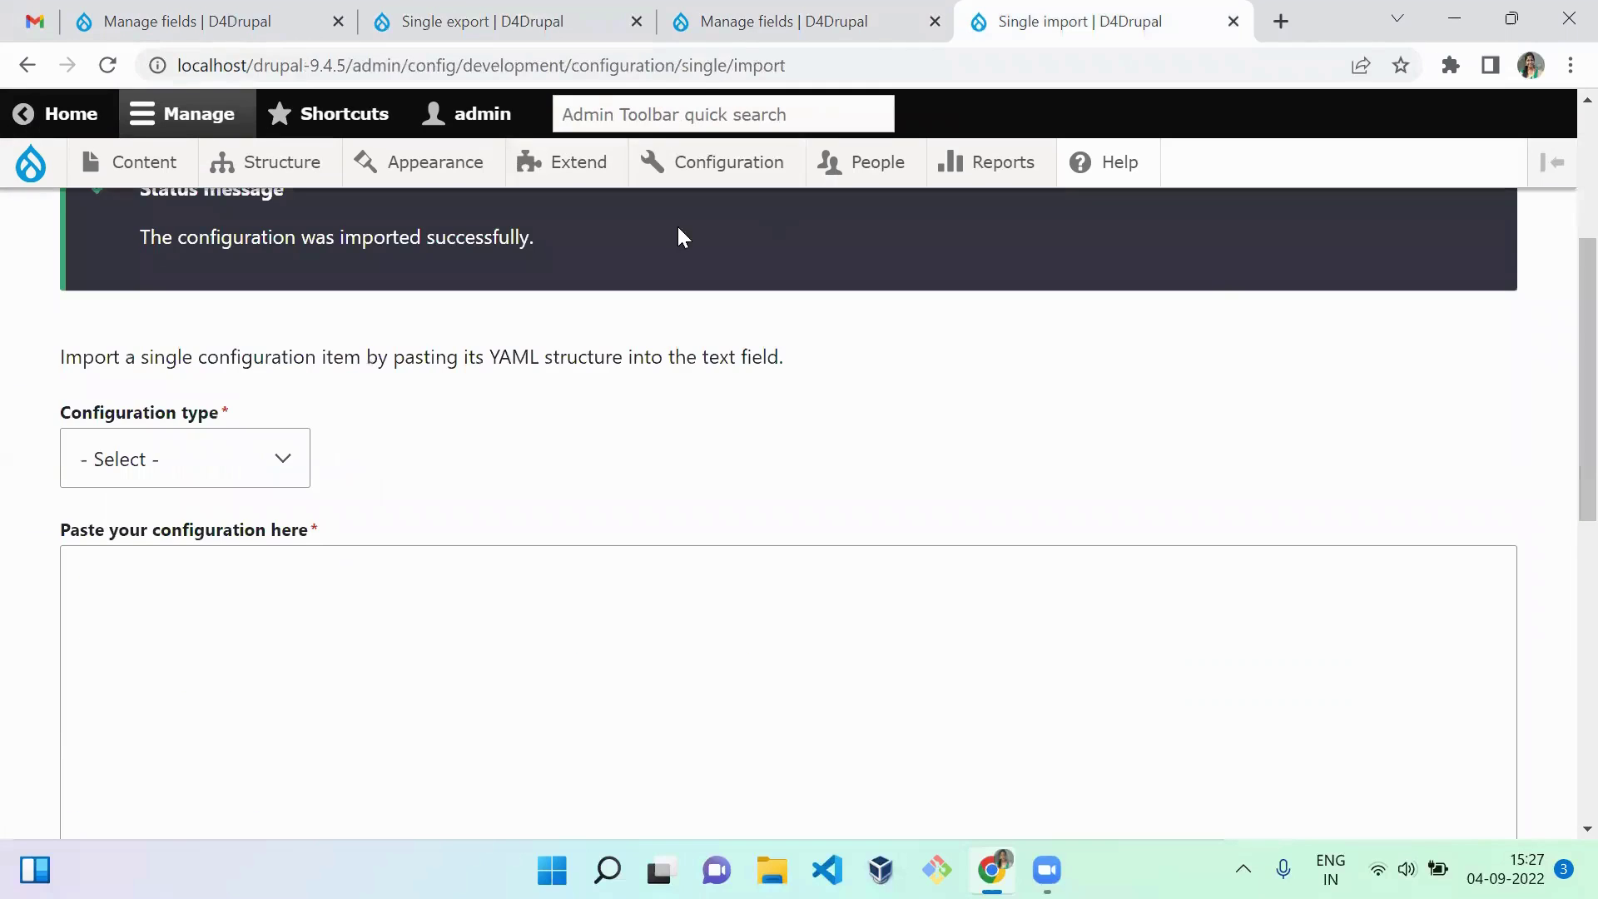
key("ctrl+shift+Tab")
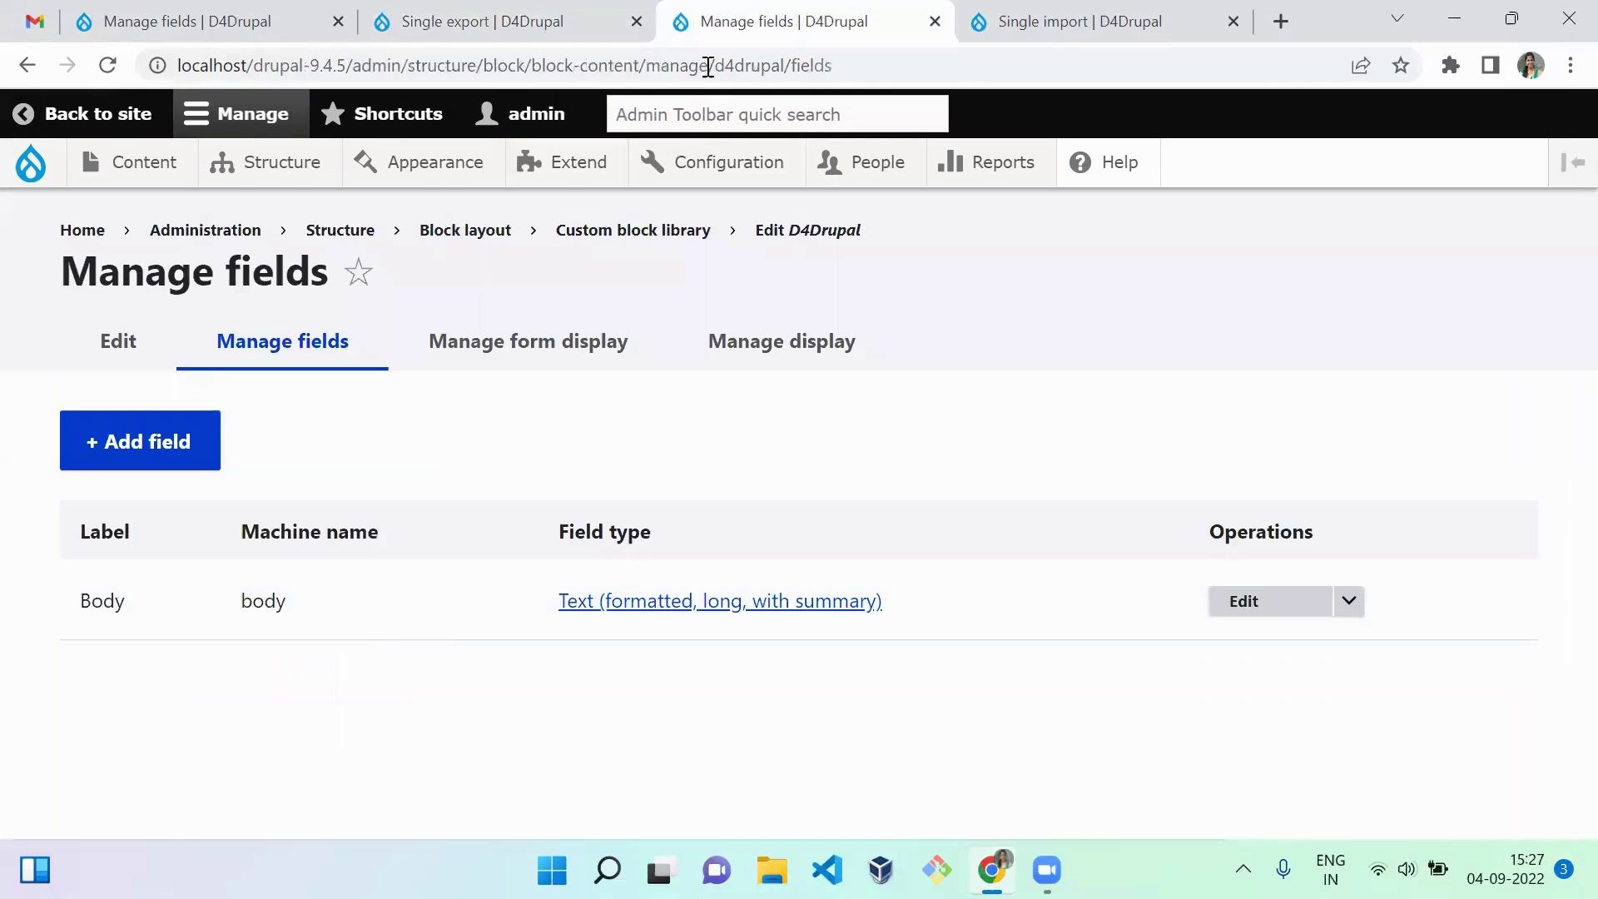
left_click(106, 65)
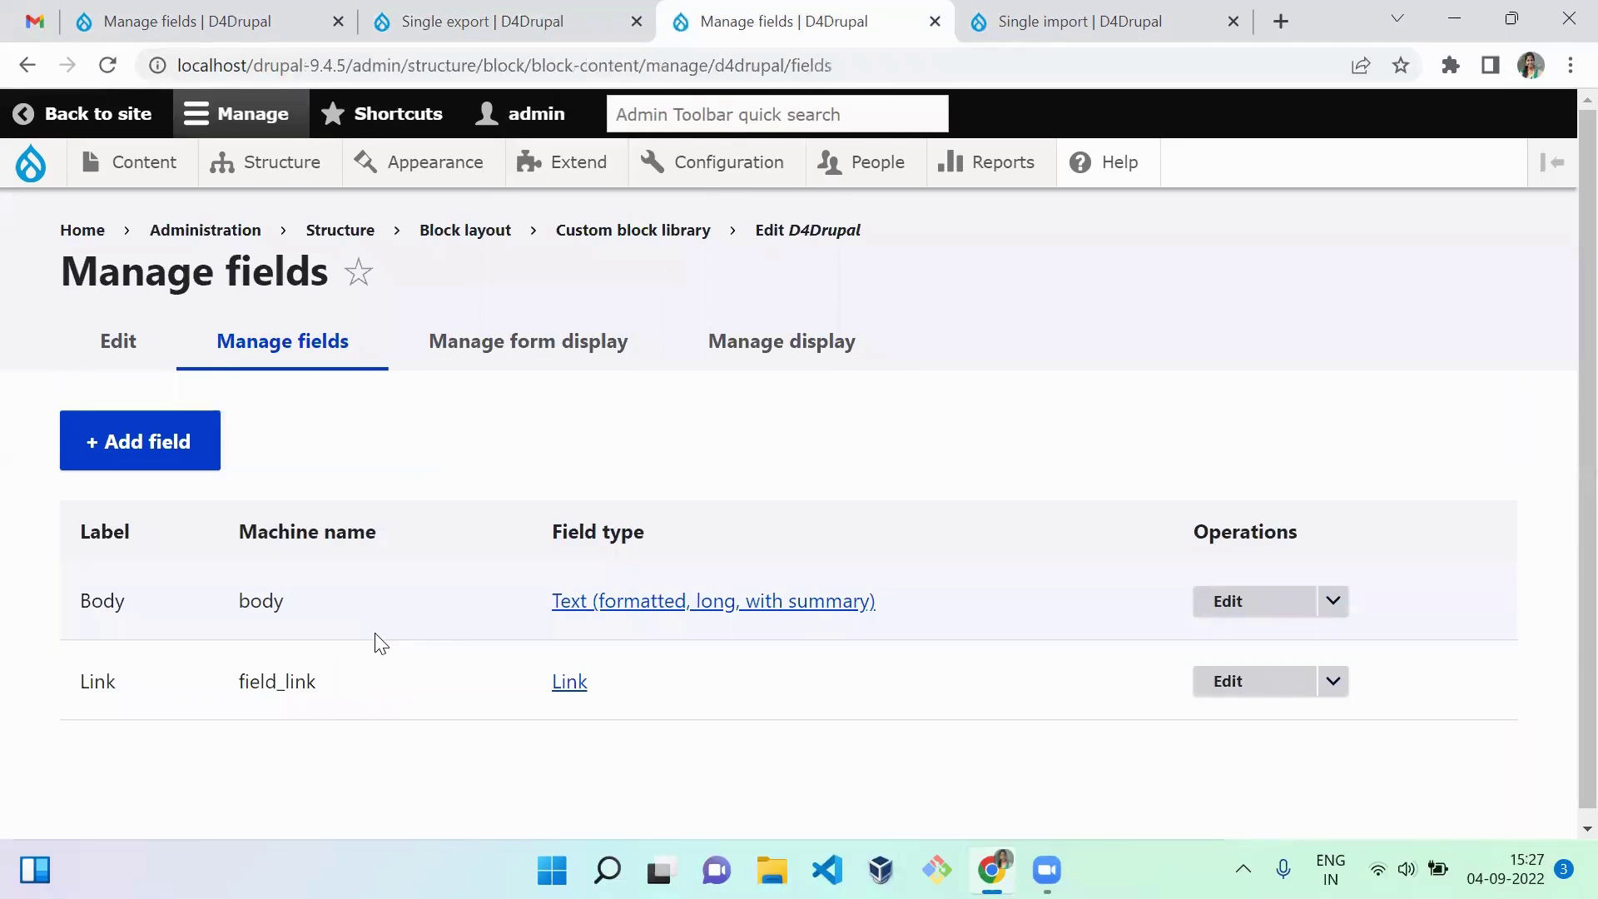
Step: Compare D4Drupal's form display settings on drupal-9.4.5 with those on drupalsolr, checking the enabled and disabled fields
left_click(481, 353)
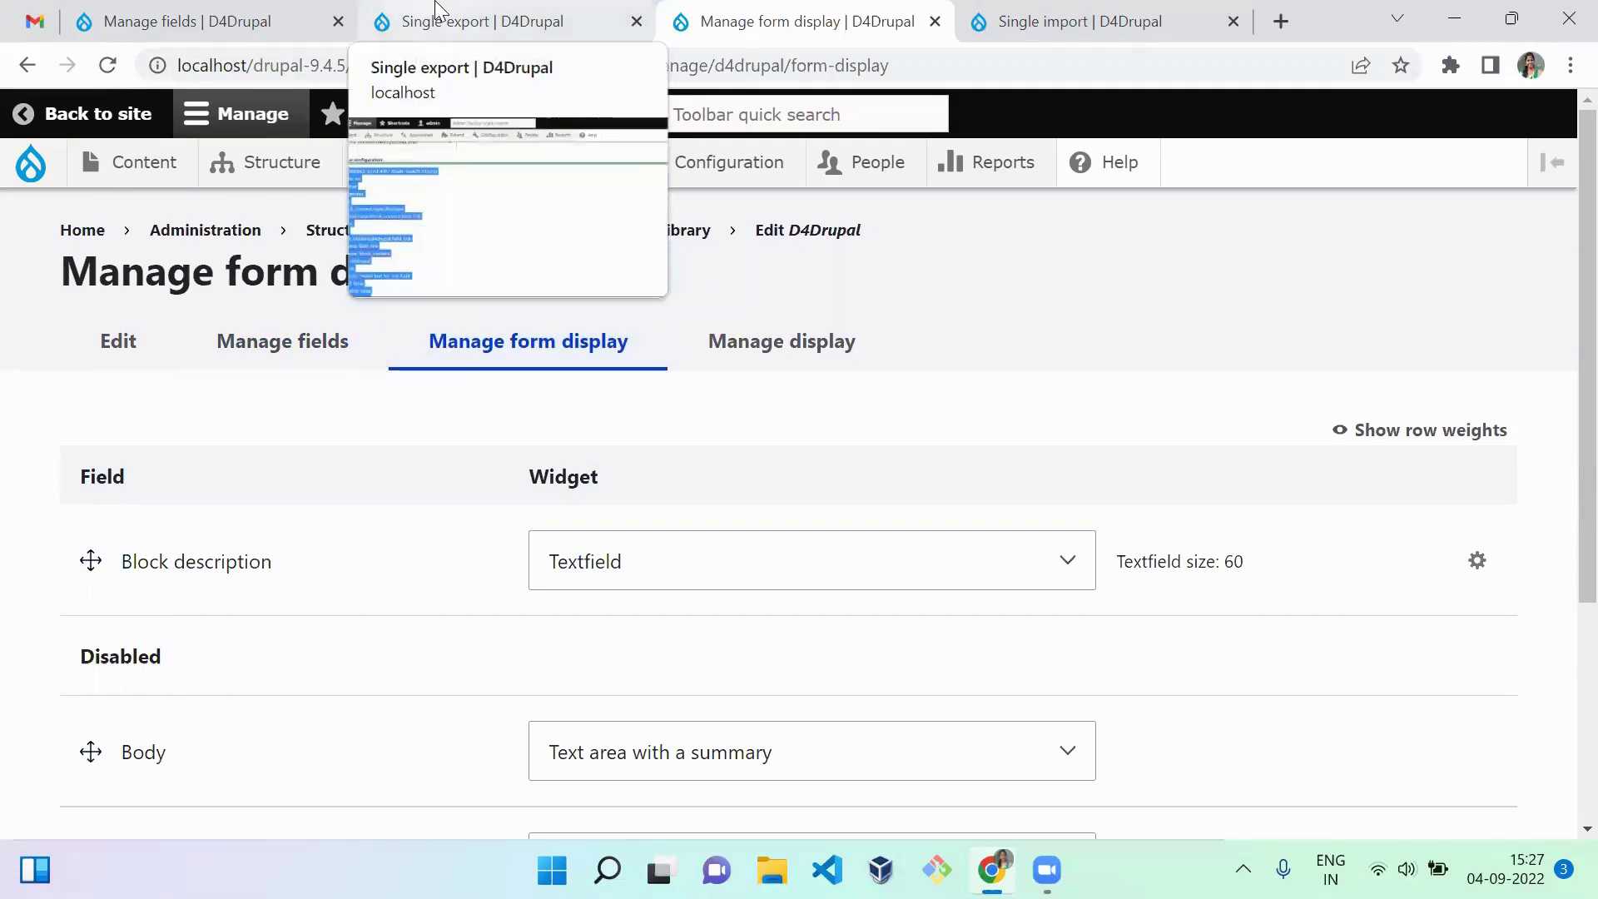
left_click(432, 16)
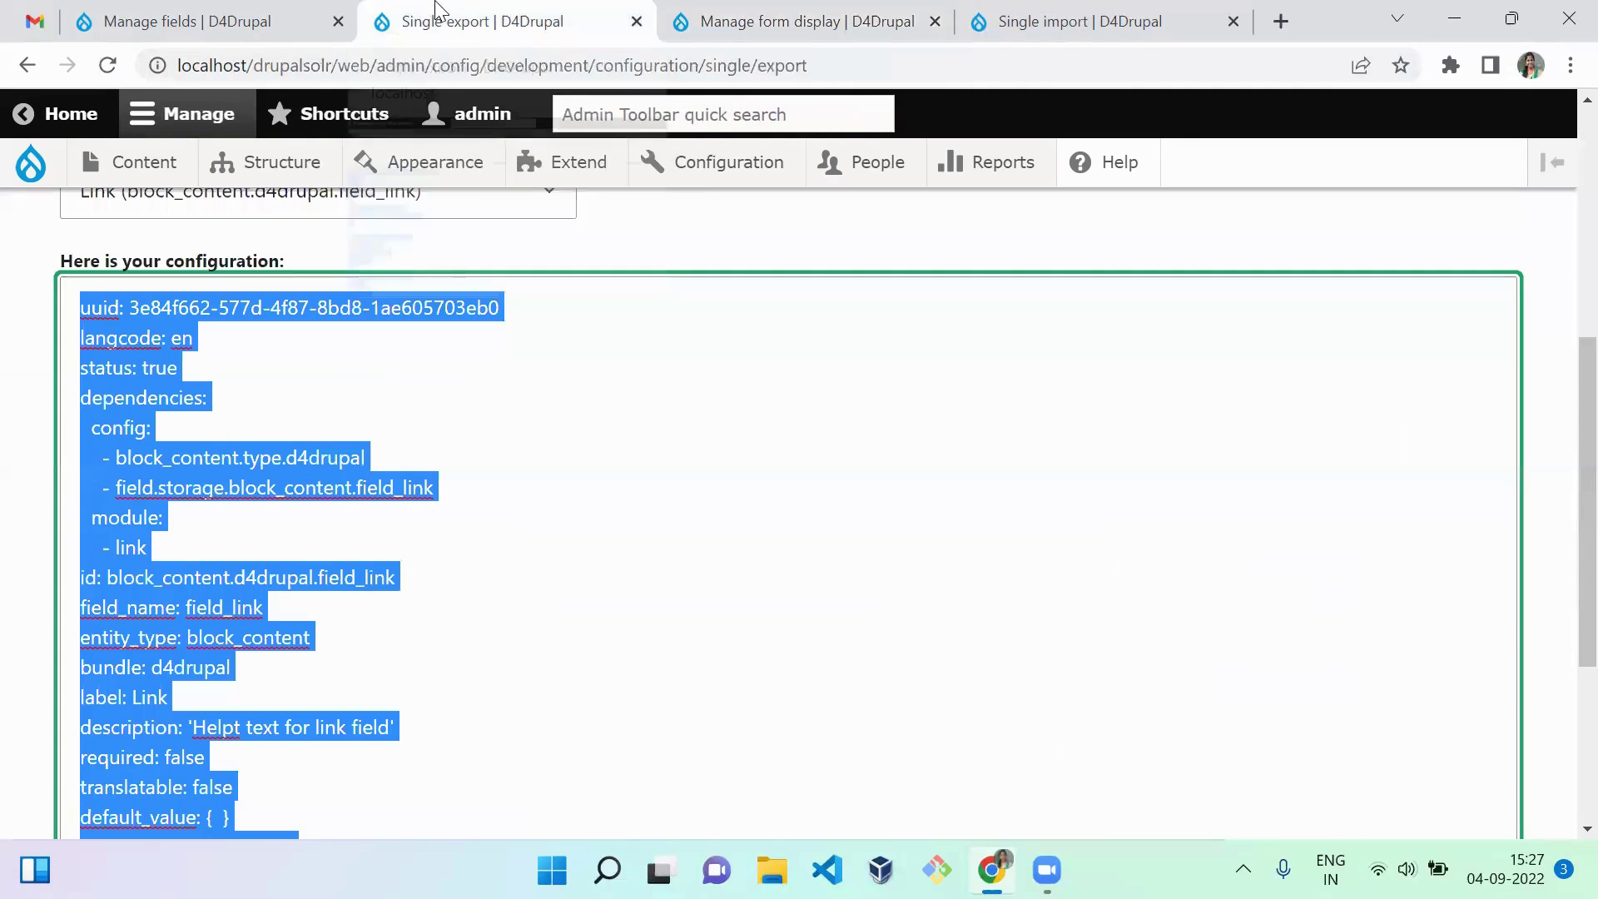
left_click(177, 18)
left_click(553, 350)
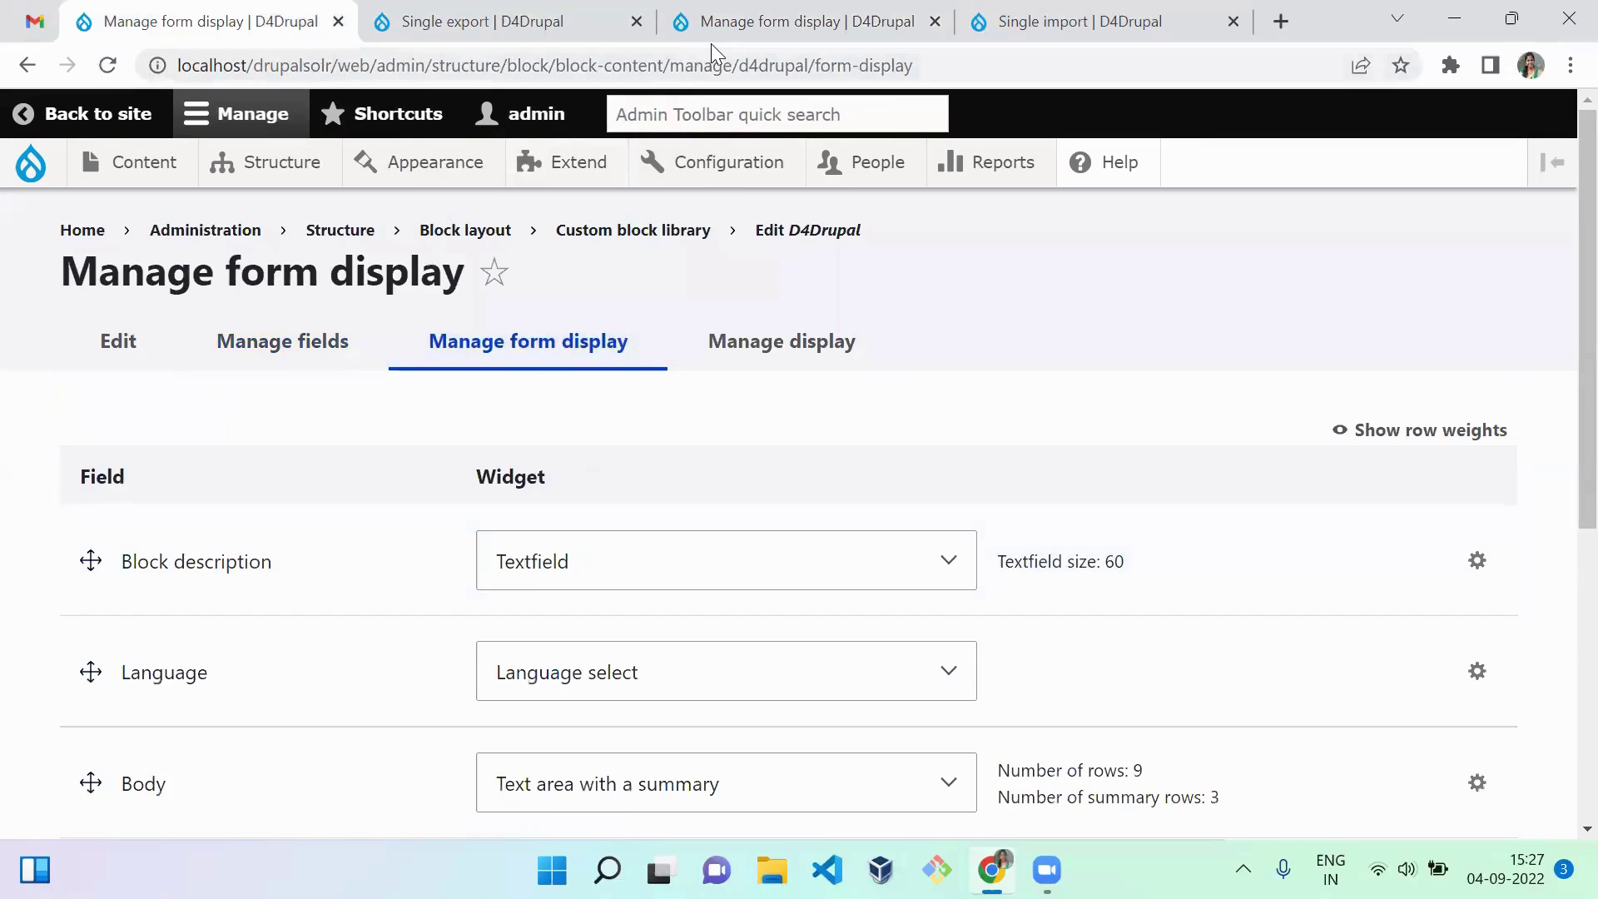
left_click(710, 40)
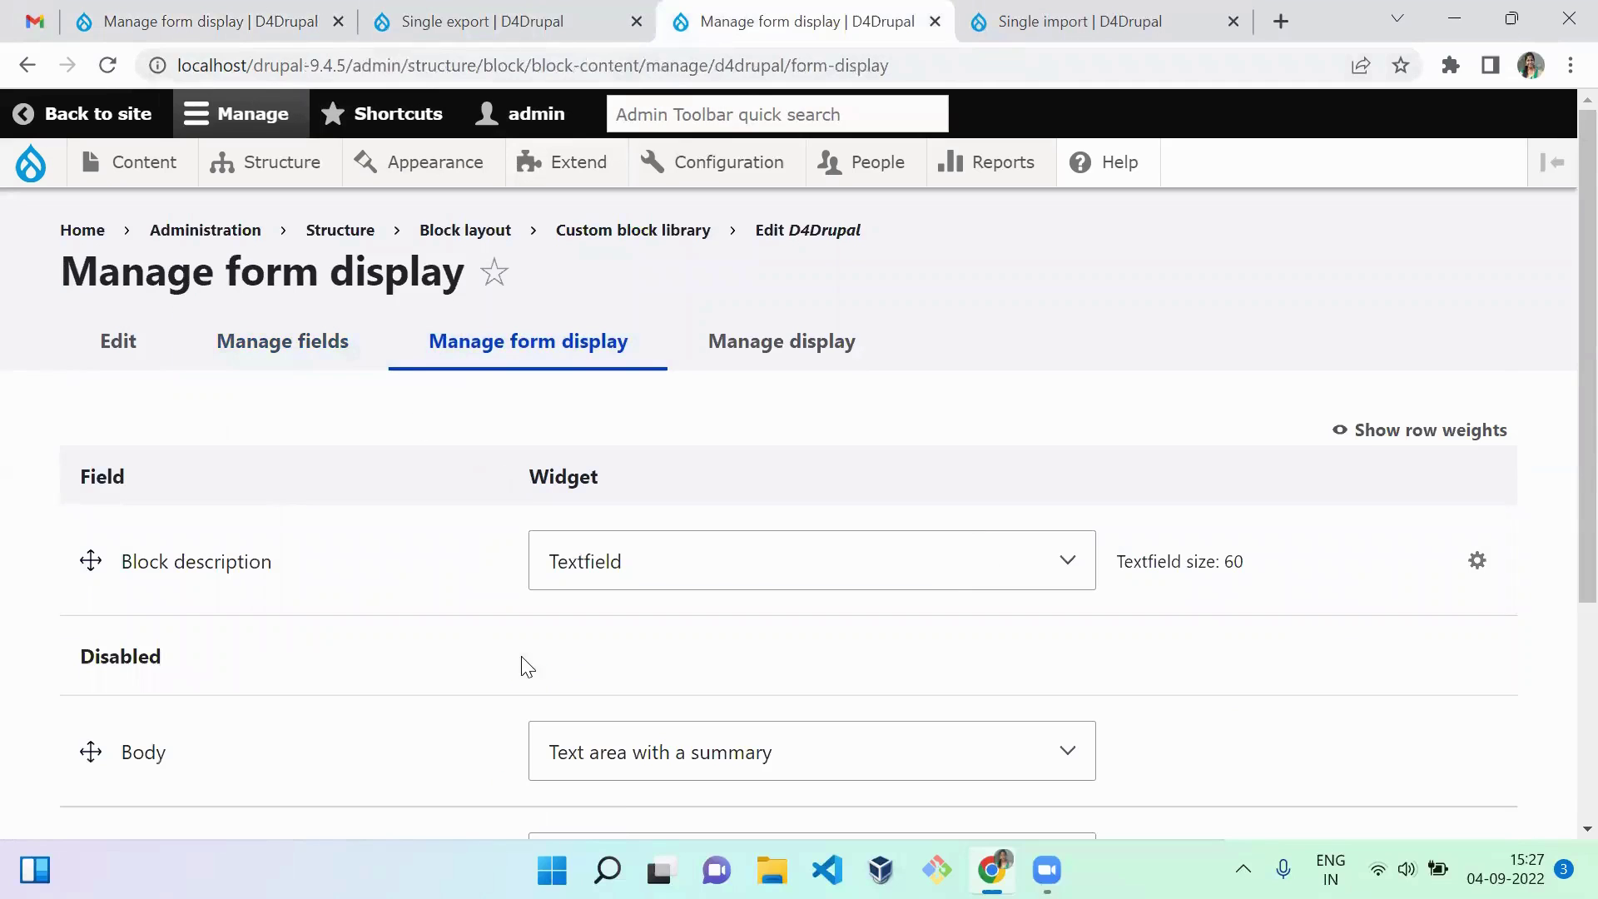
left_click_drag(1557, 311, 515, 385)
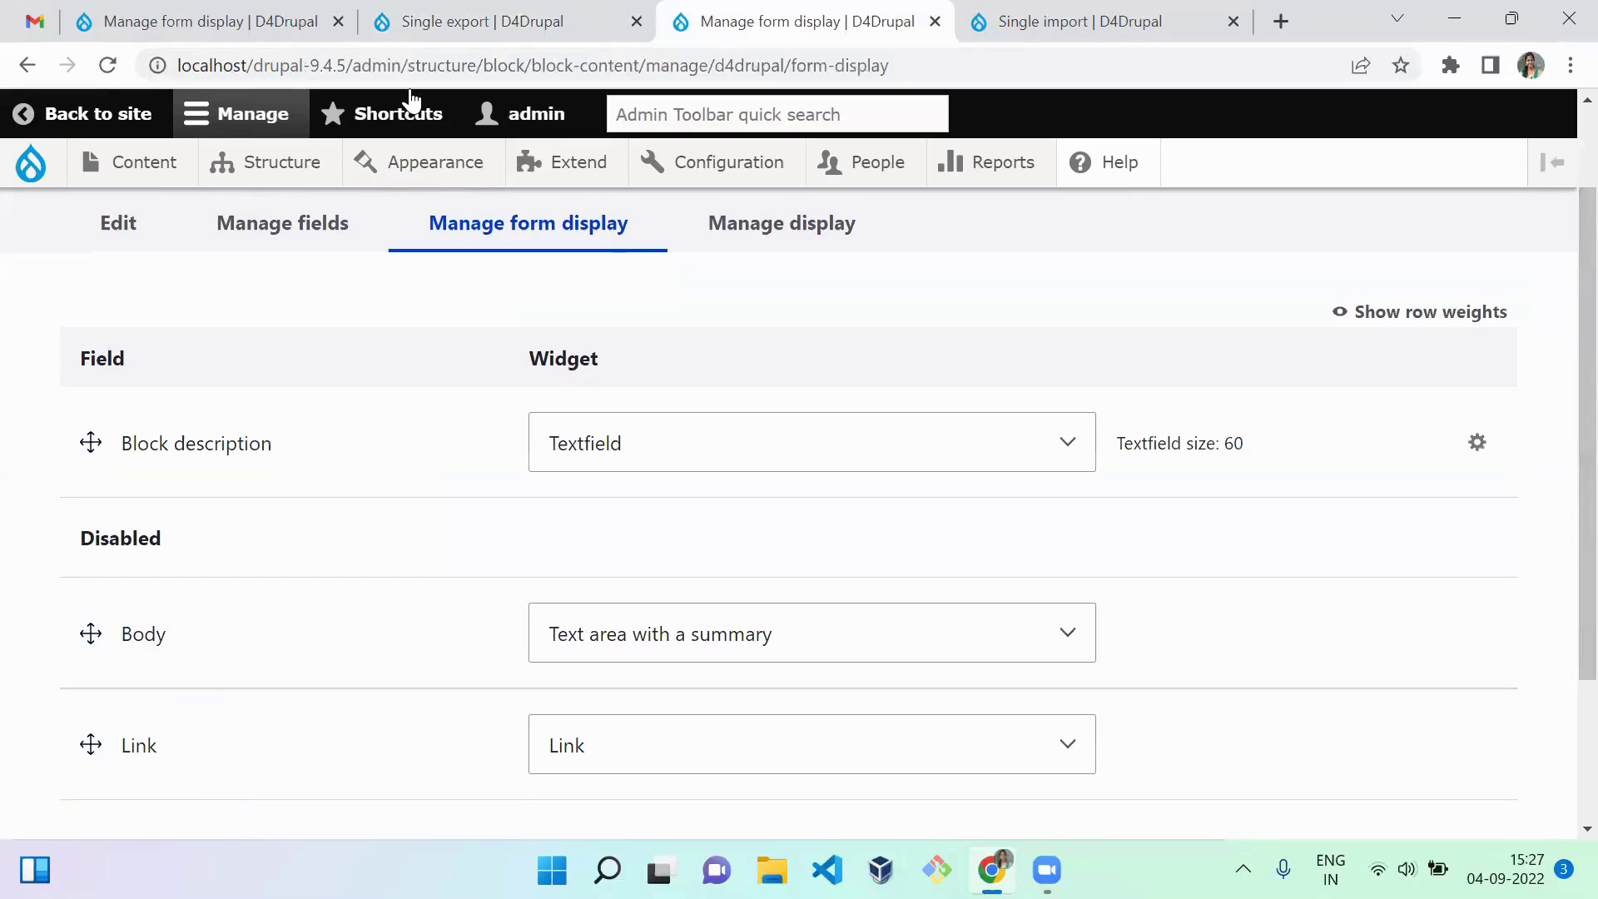
Step: On drupalsolr's single export page, generate the YAML for the Entity form display configuration block_content.d4drupal.default
left_click_drag(410, 100, 183, 21)
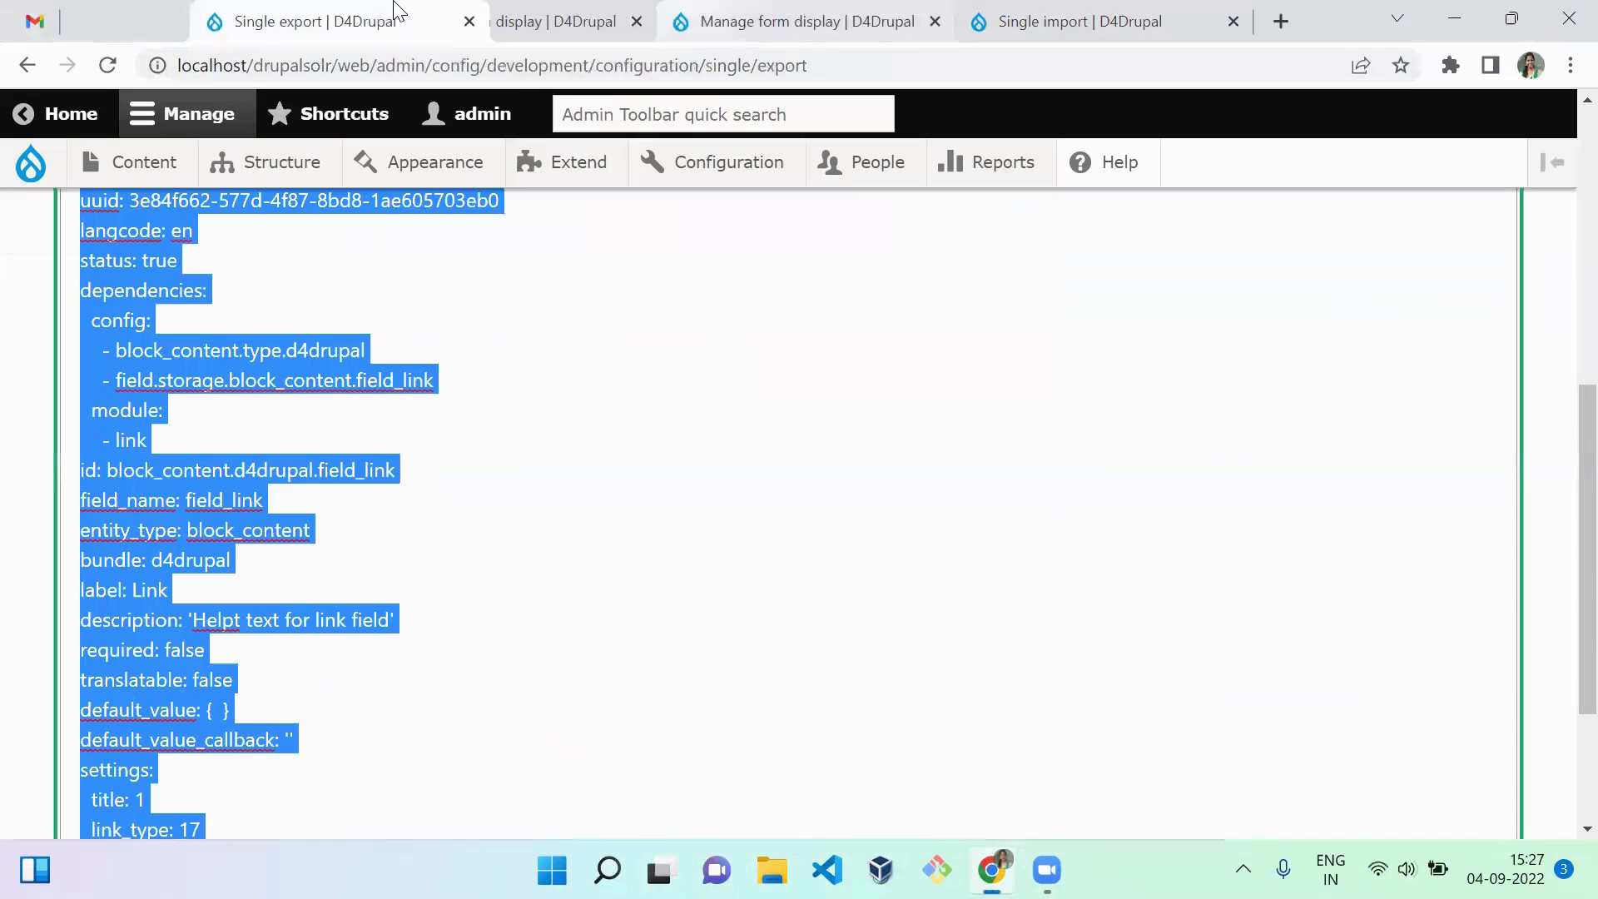
left_click(1562, 235)
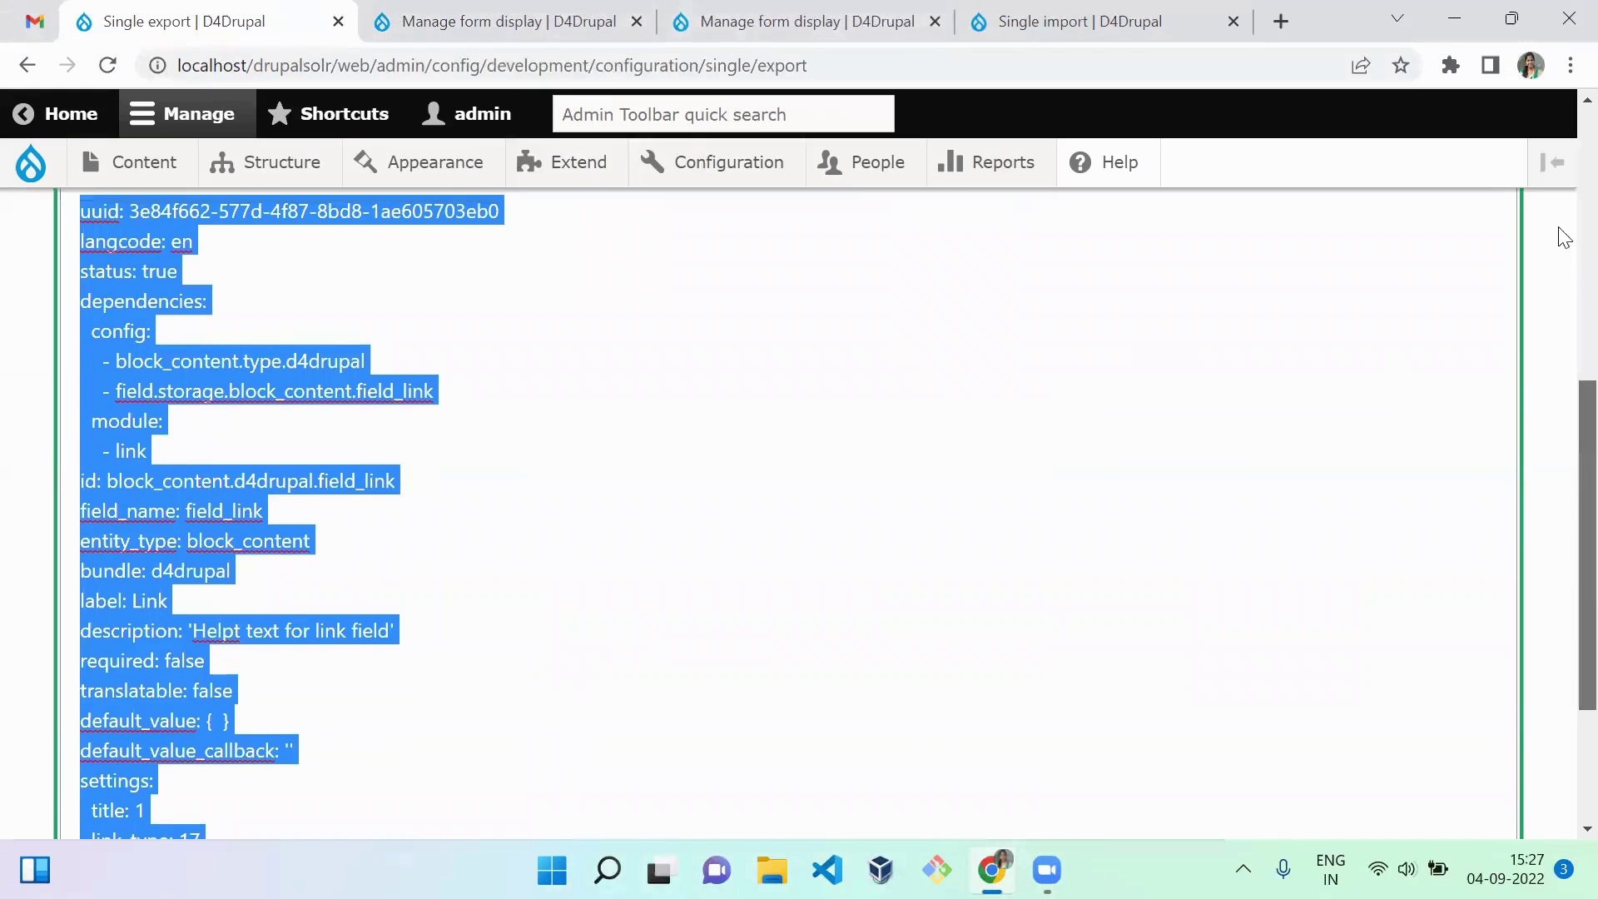
left_click(189, 601)
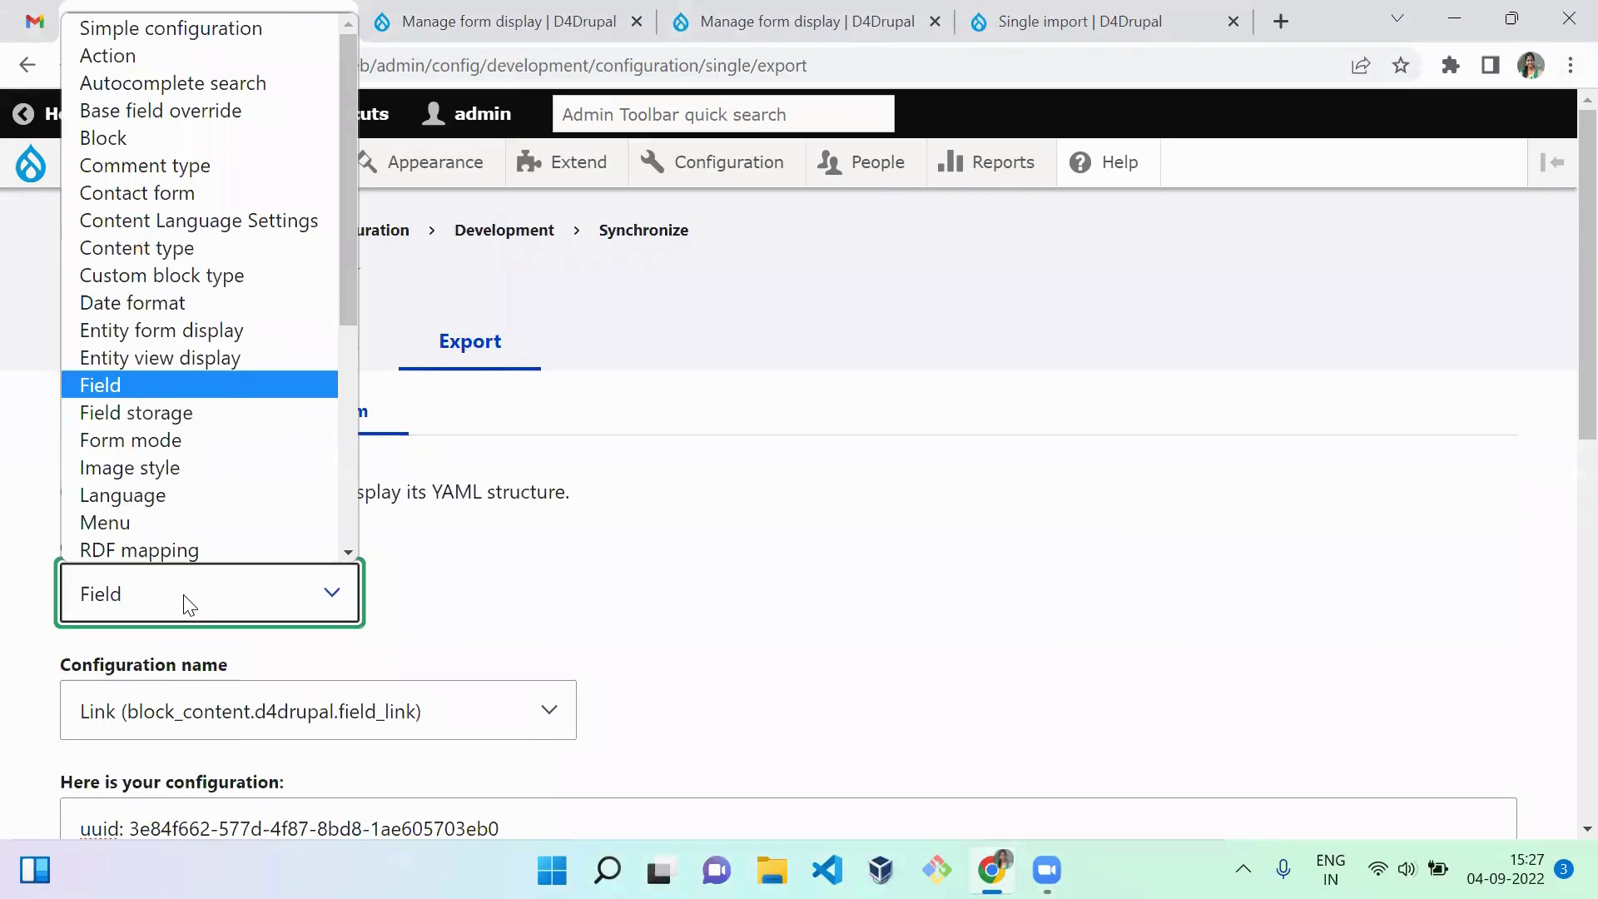
scroll(200, 516, "down", 1)
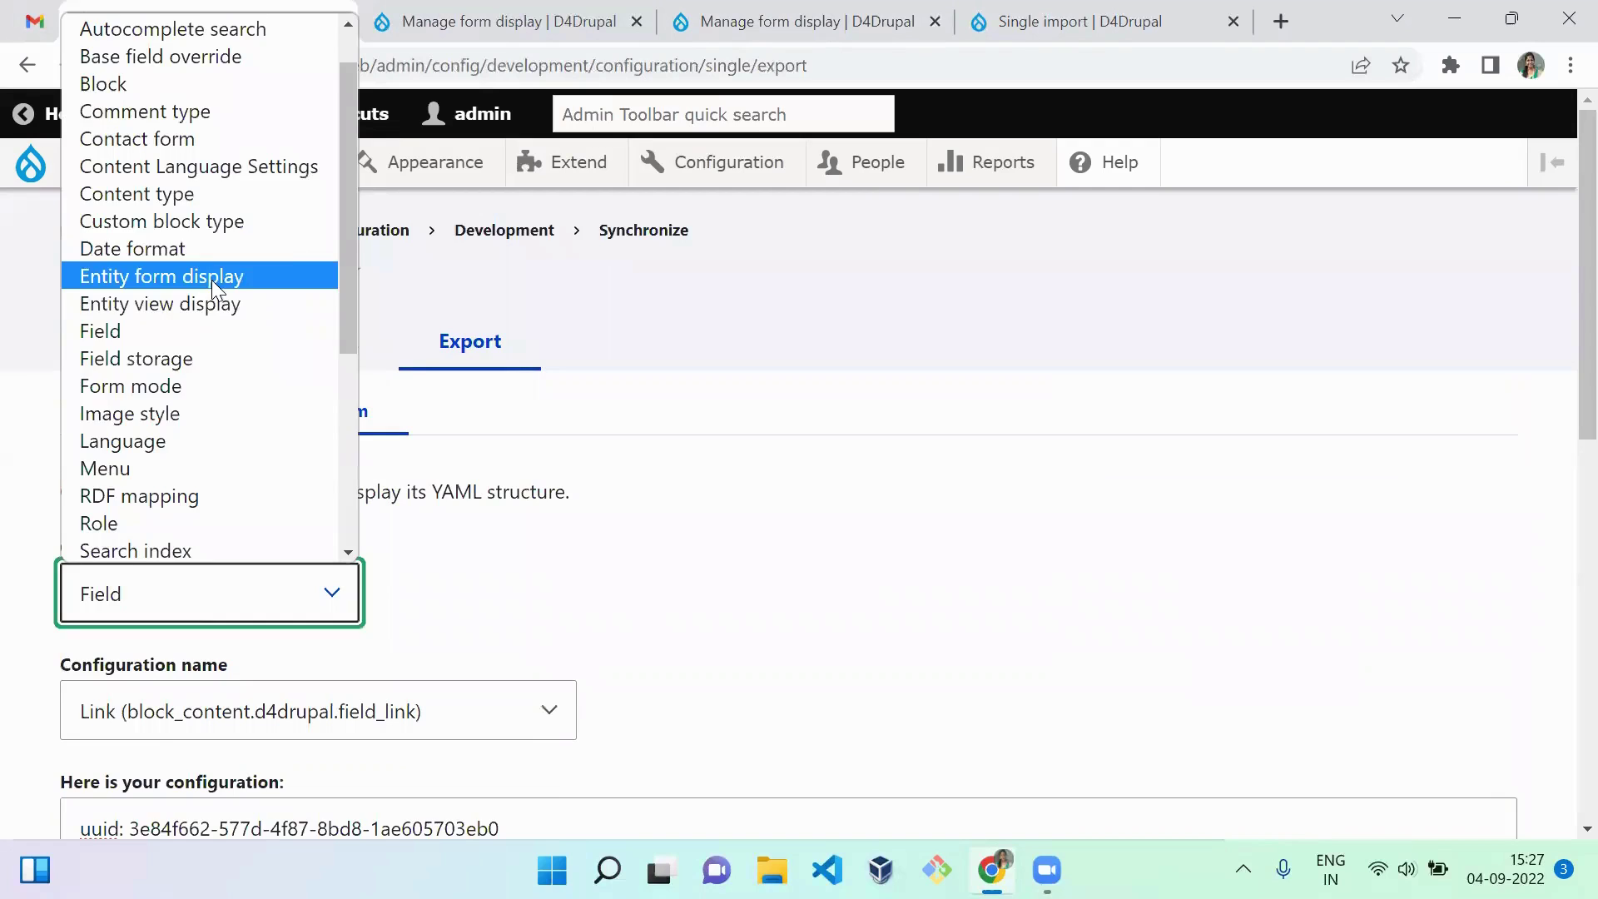
left_click(212, 280)
left_click(221, 721)
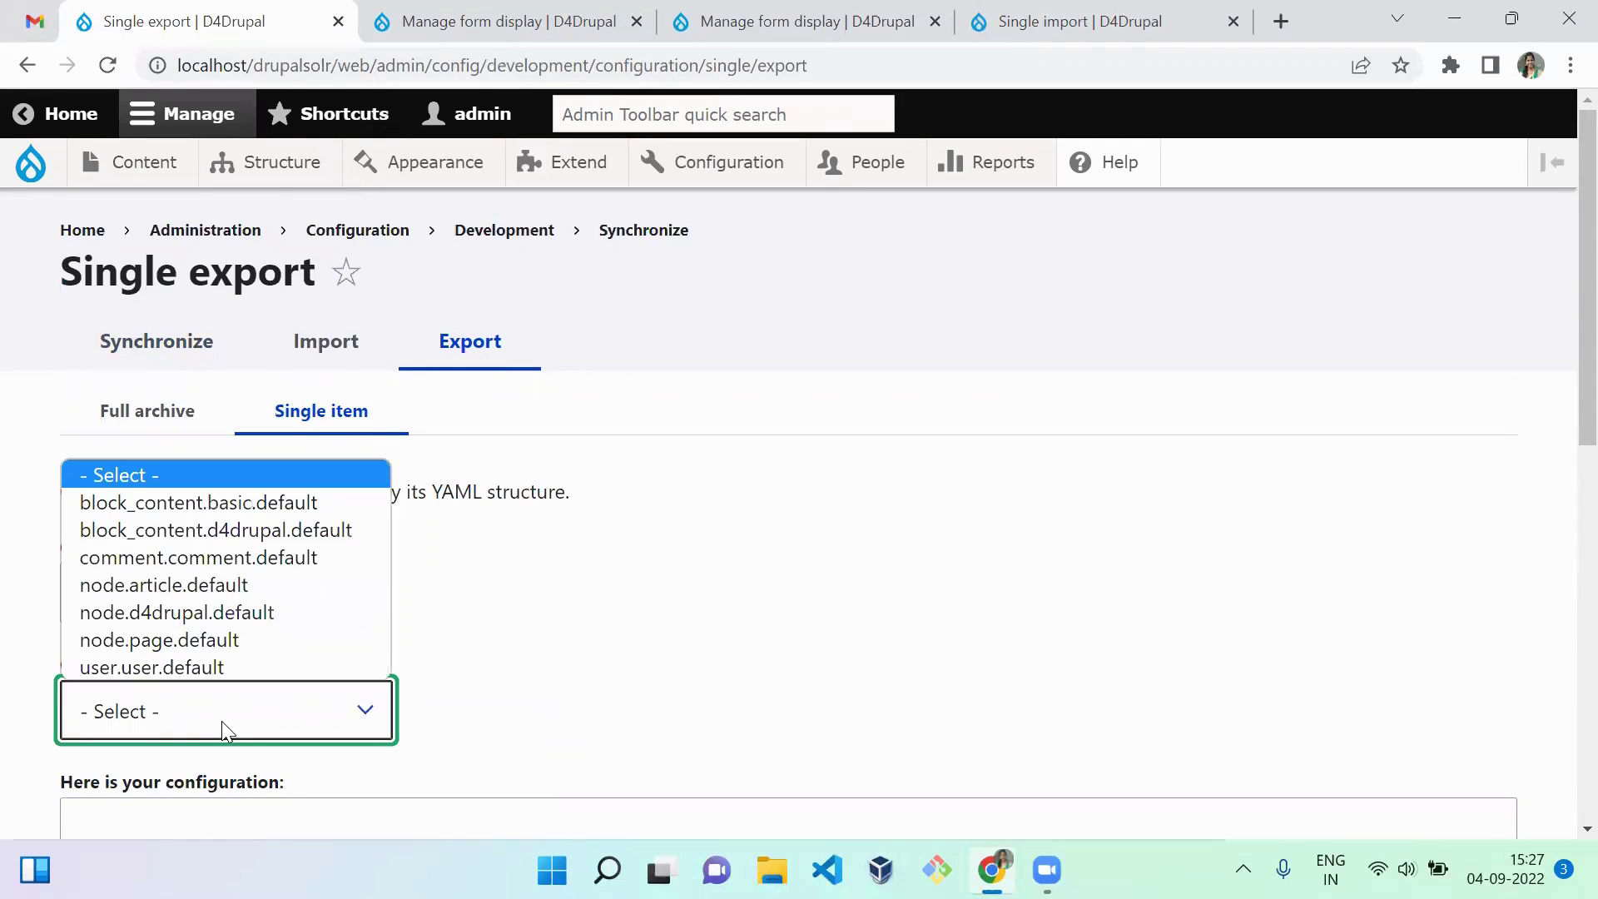
left_click(211, 530)
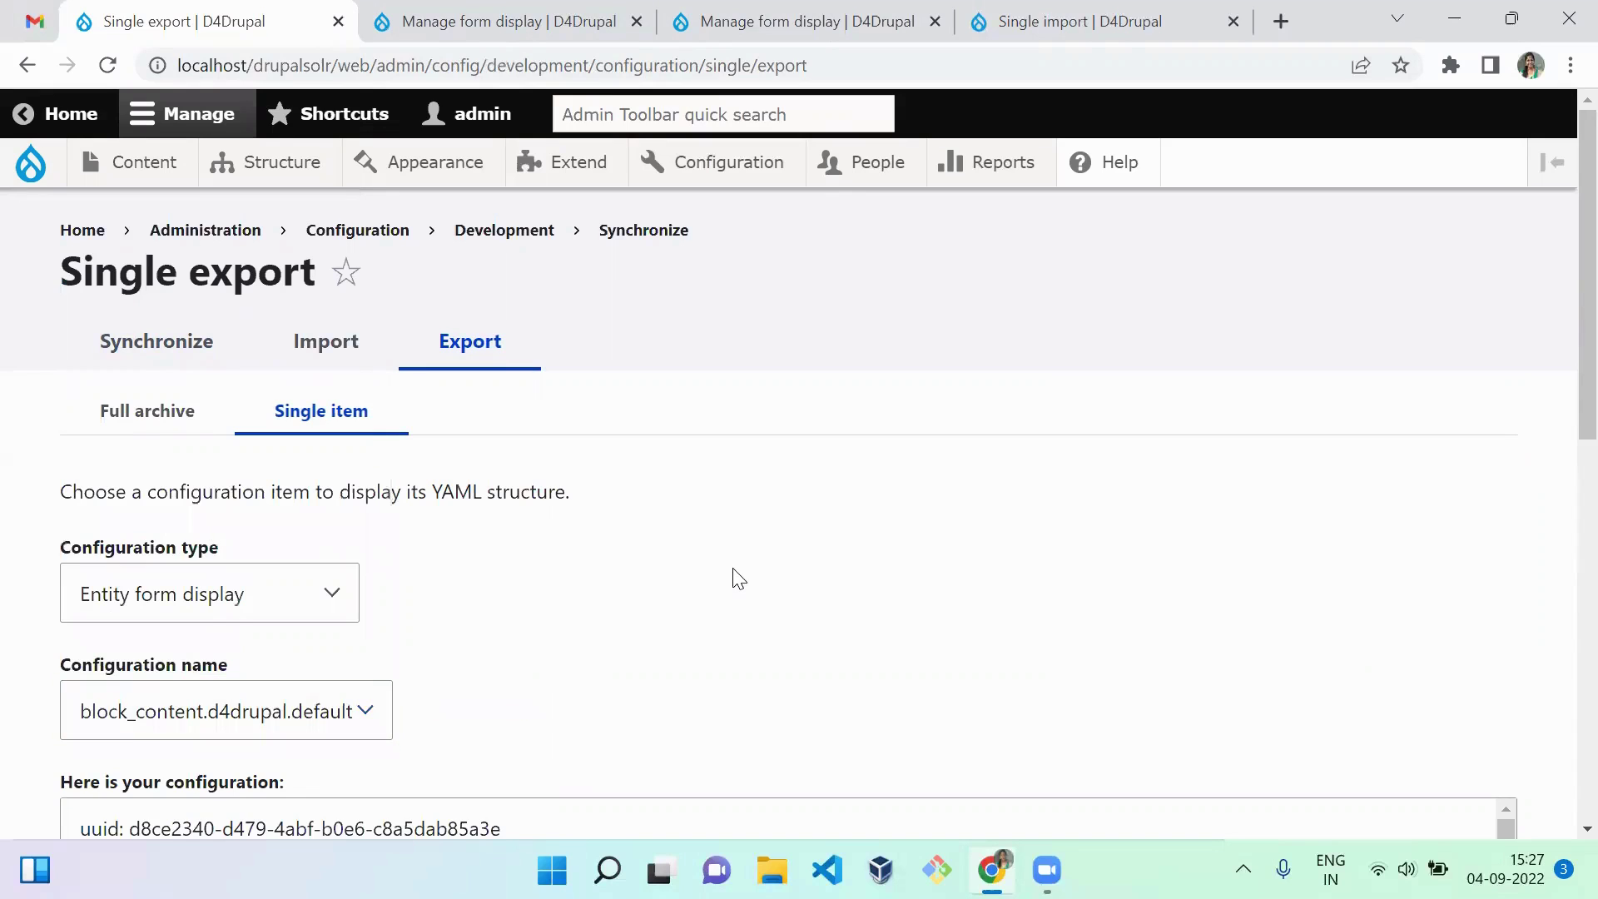
Step: Copy the form display's full YAML and paste it into drupal-9.4.5's single import page with configuration type Entity form display
left_click_drag(1587, 427, 1149, 635)
scroll(1562, 583, "down", 9)
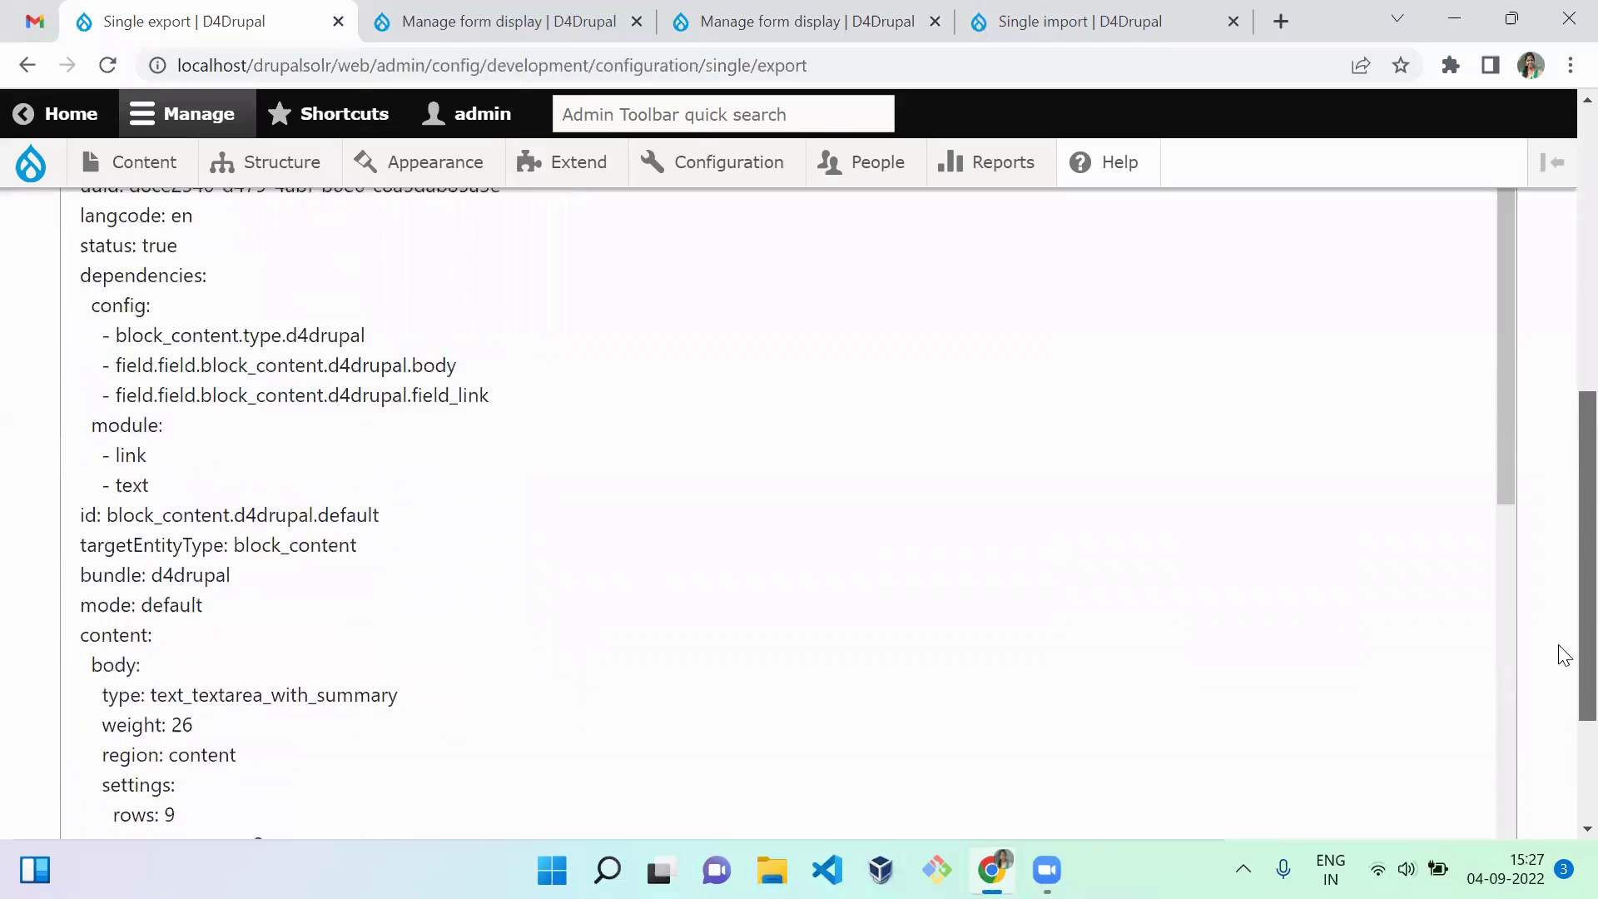
left_click(748, 631)
key("ctrl+a")
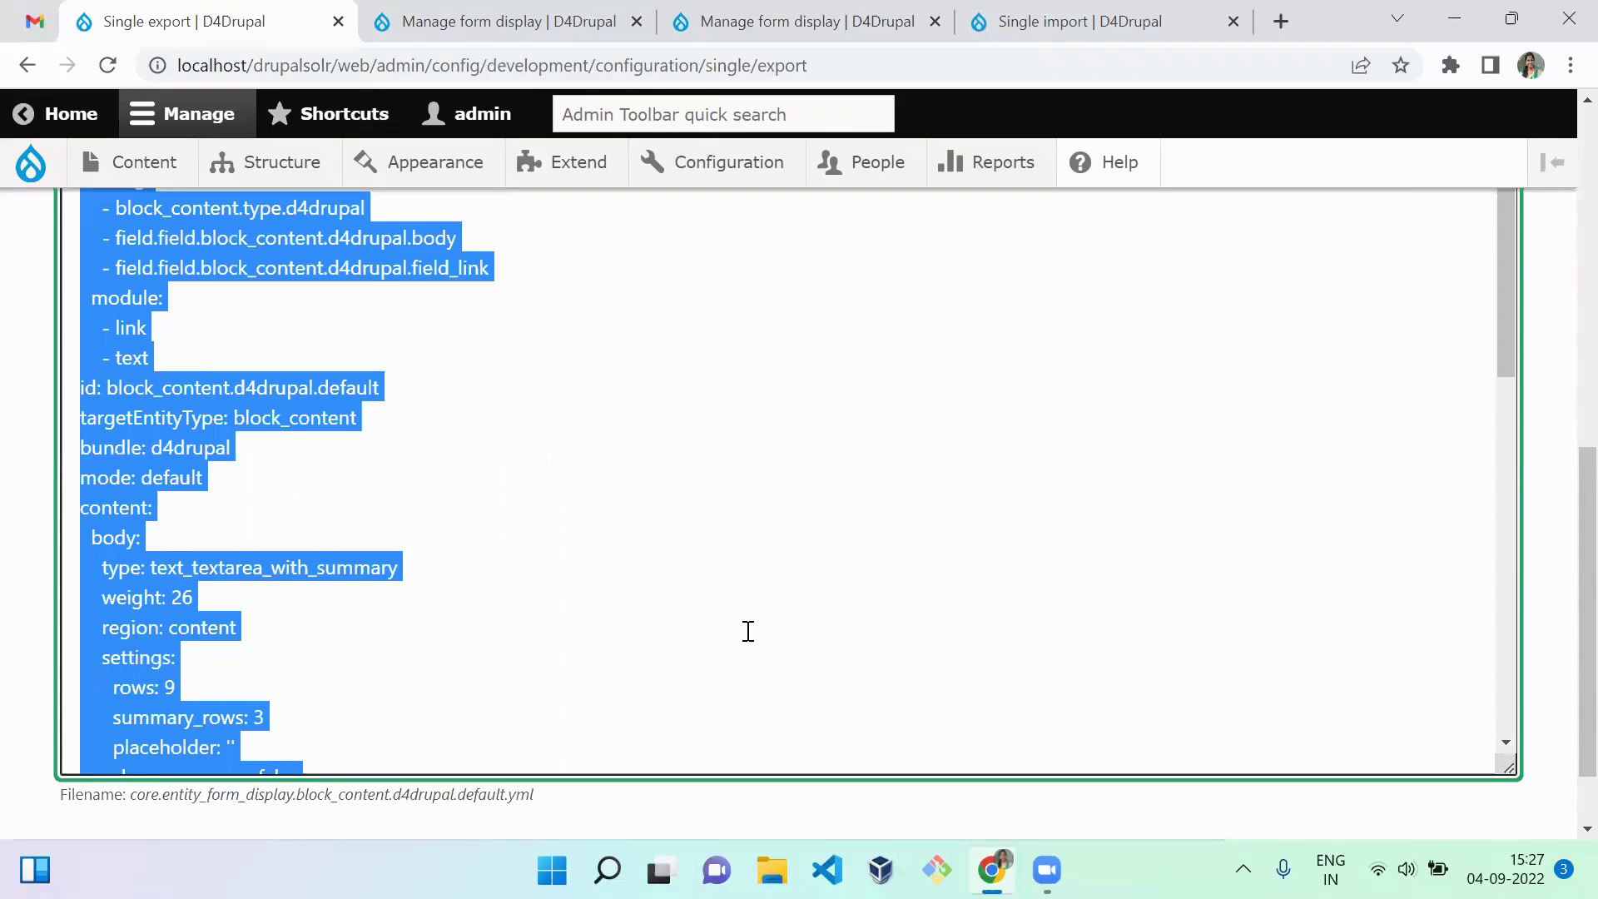
key("ctrl+Tab")
key("ctrl+Tab")
key("ctrl+Tab")
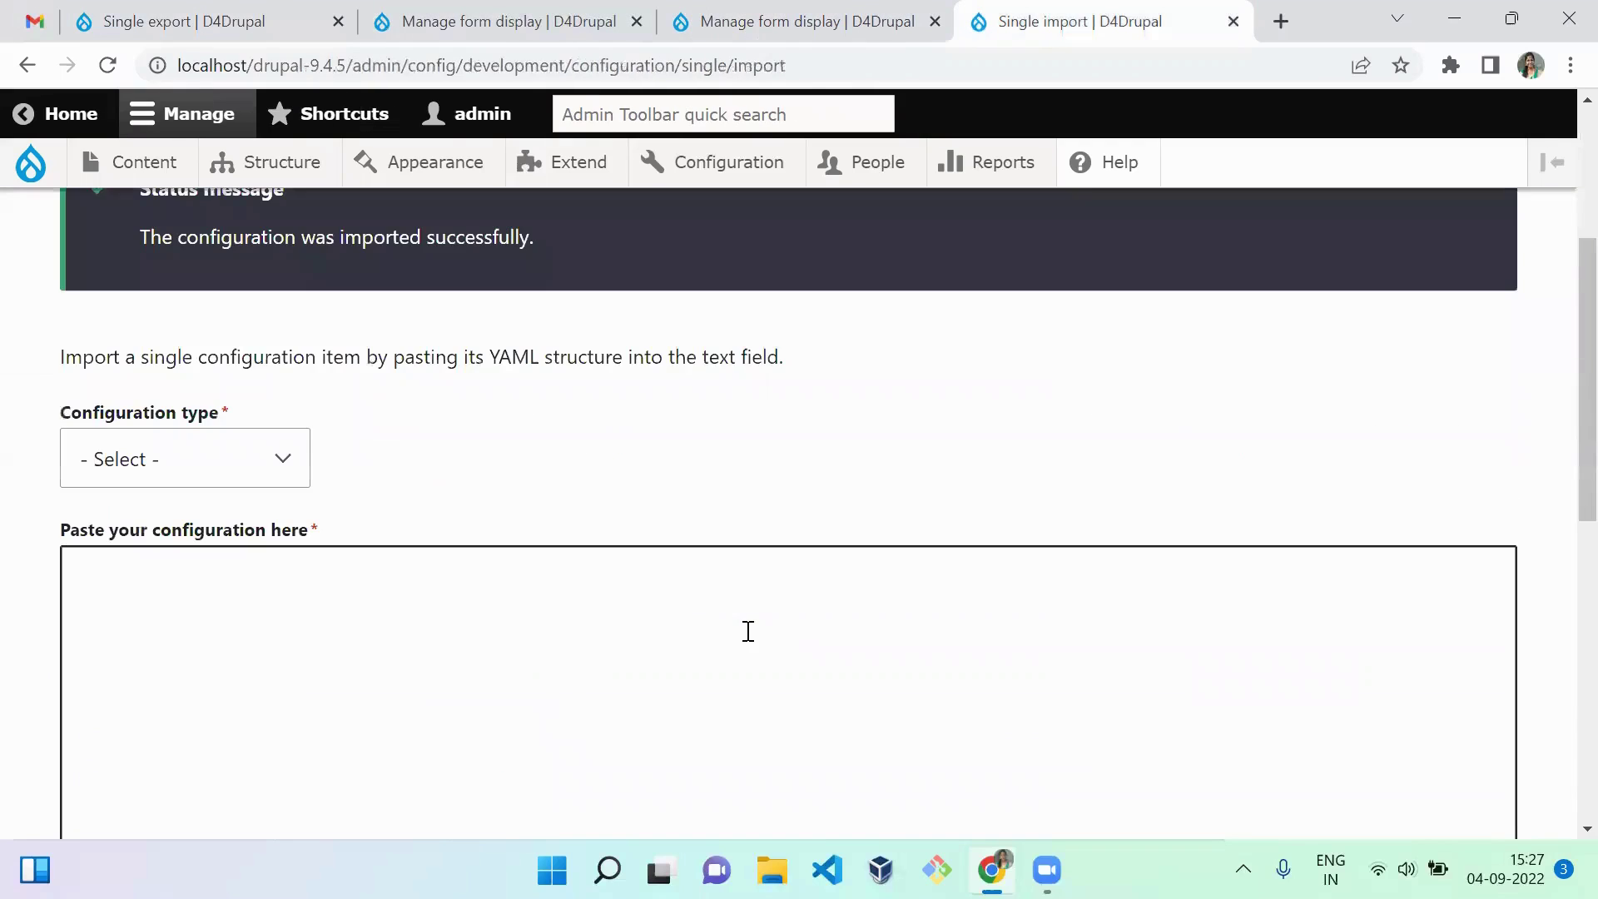
scroll(266, 418, "down", 1)
left_click(258, 435)
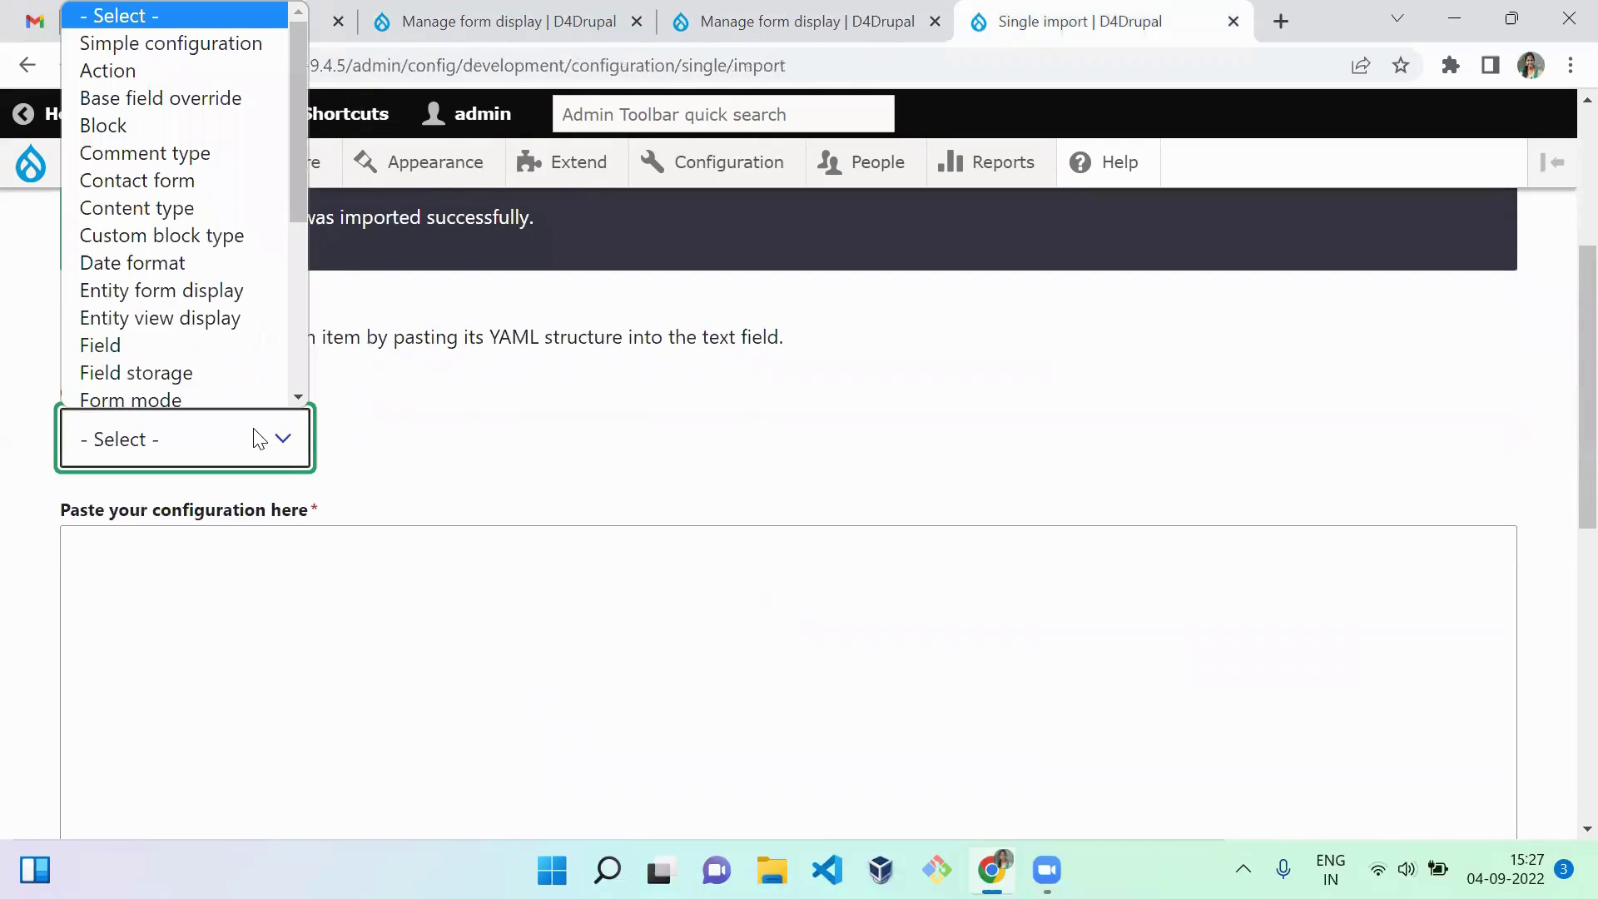
left_click(165, 283)
left_click(249, 766)
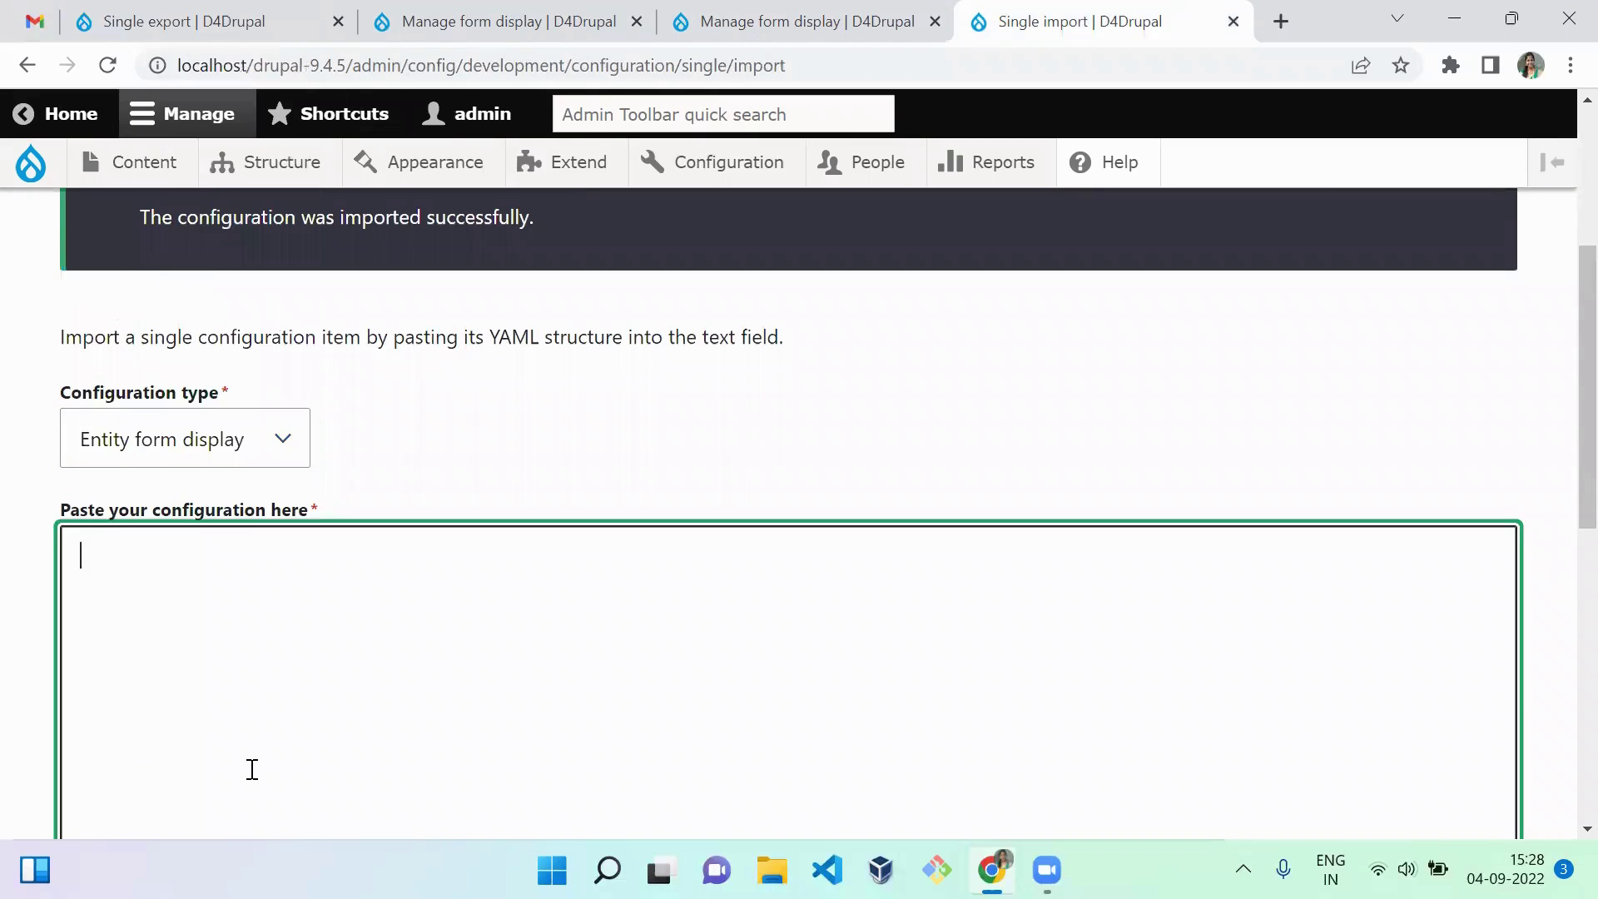
key("ctrl+v")
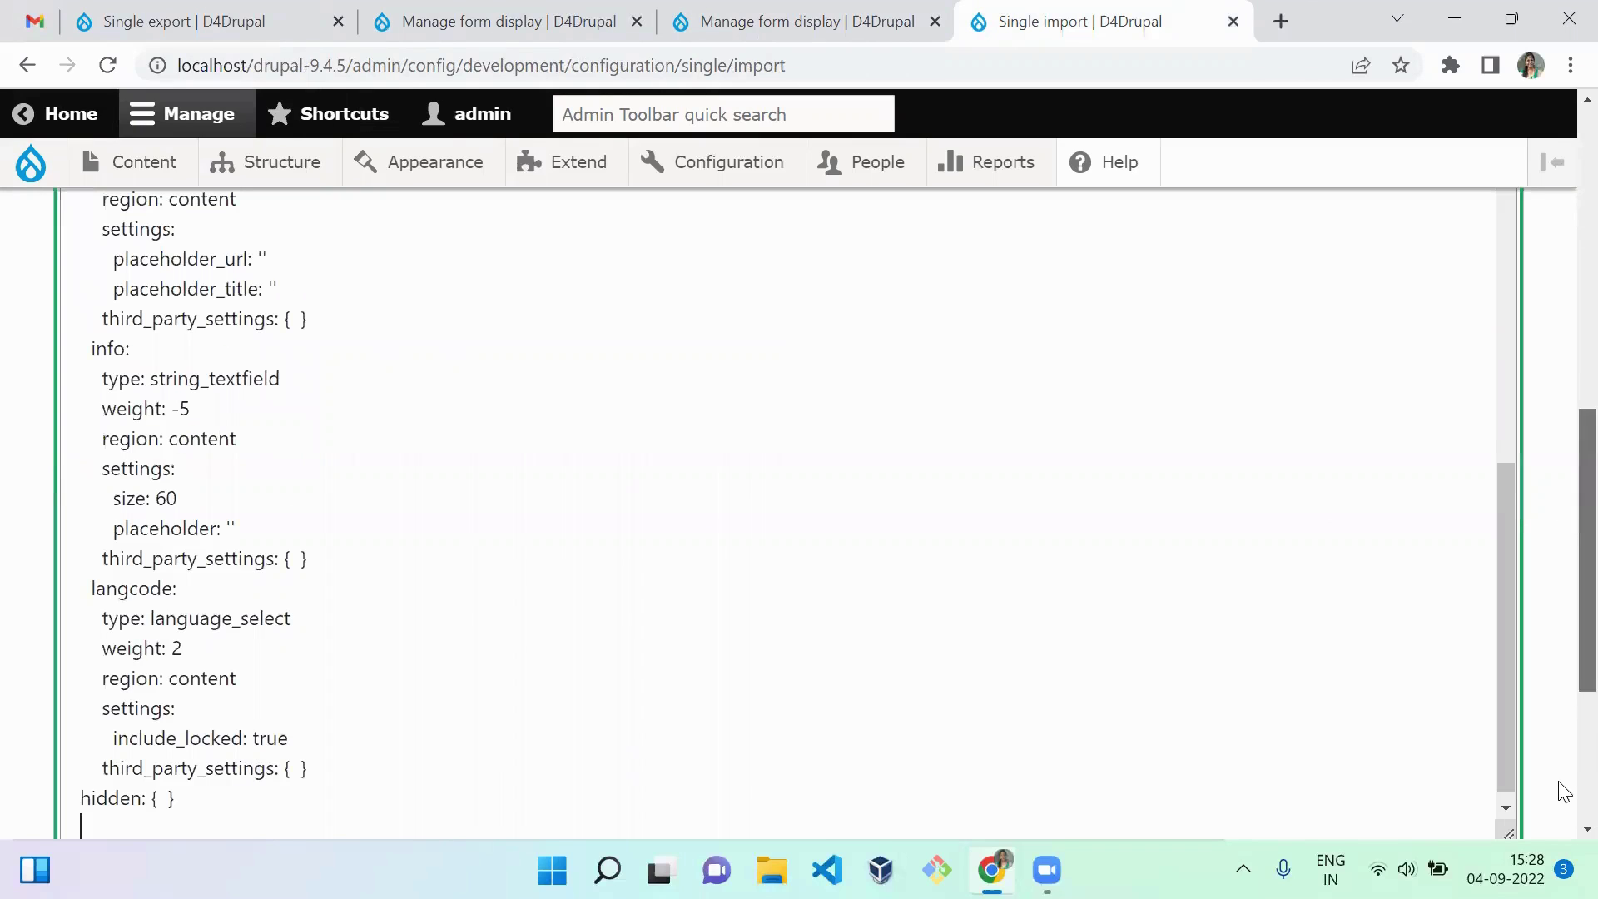
Step: Import the pasted form display configuration into drupal-9.4.5 and confirm creating block_content.d4drupal.default
scroll(1559, 791, "down", 4)
left_click(116, 699)
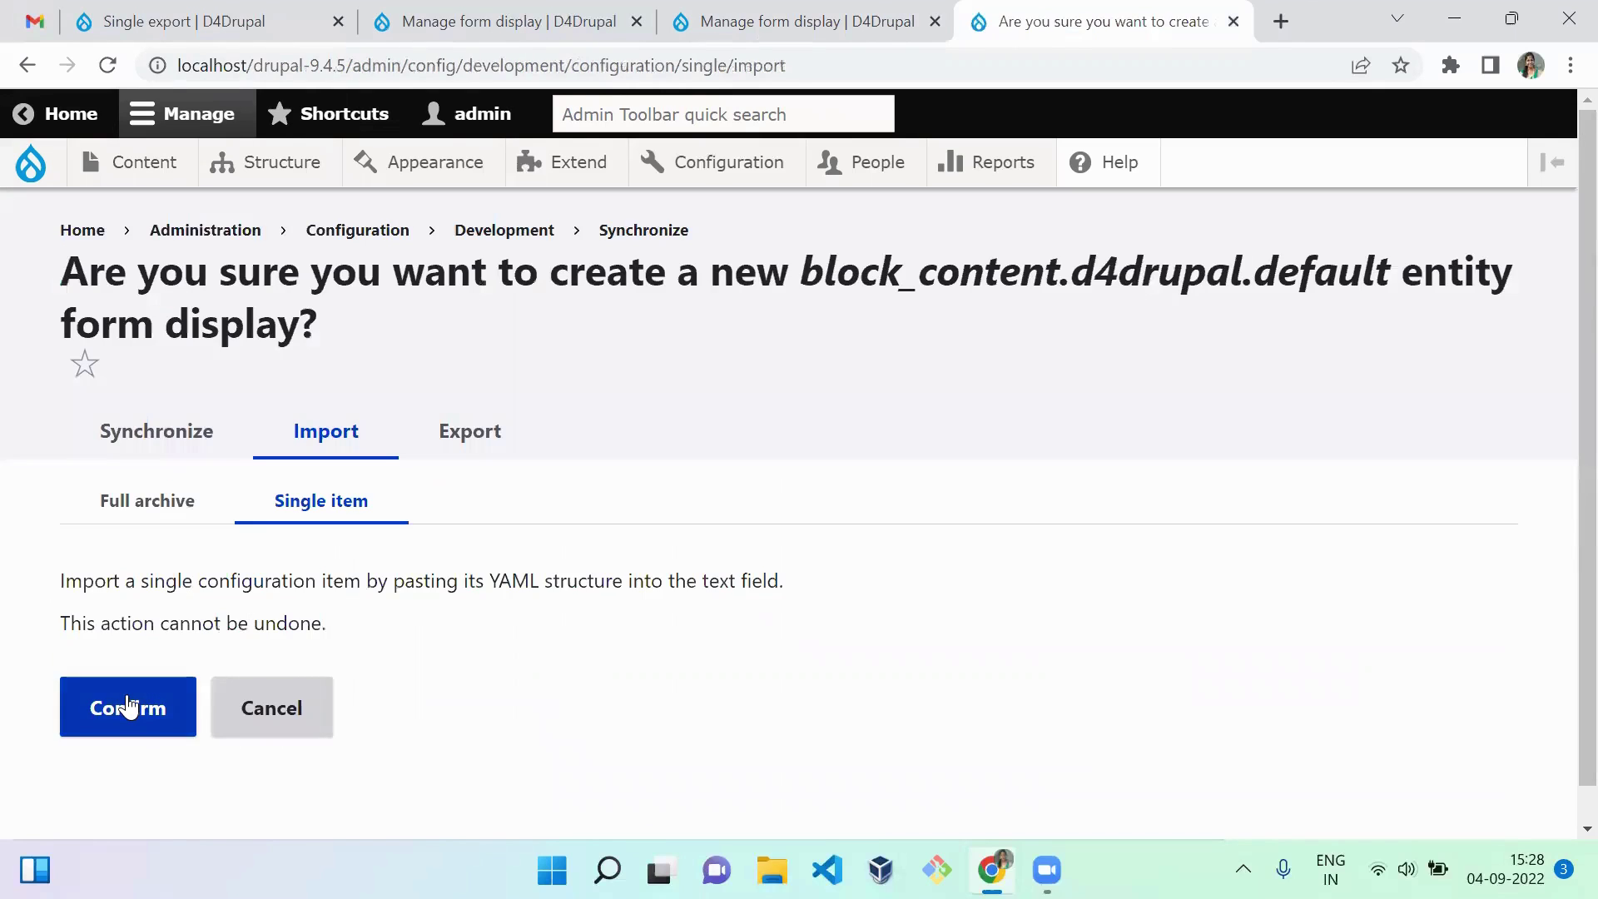
left_click(128, 707)
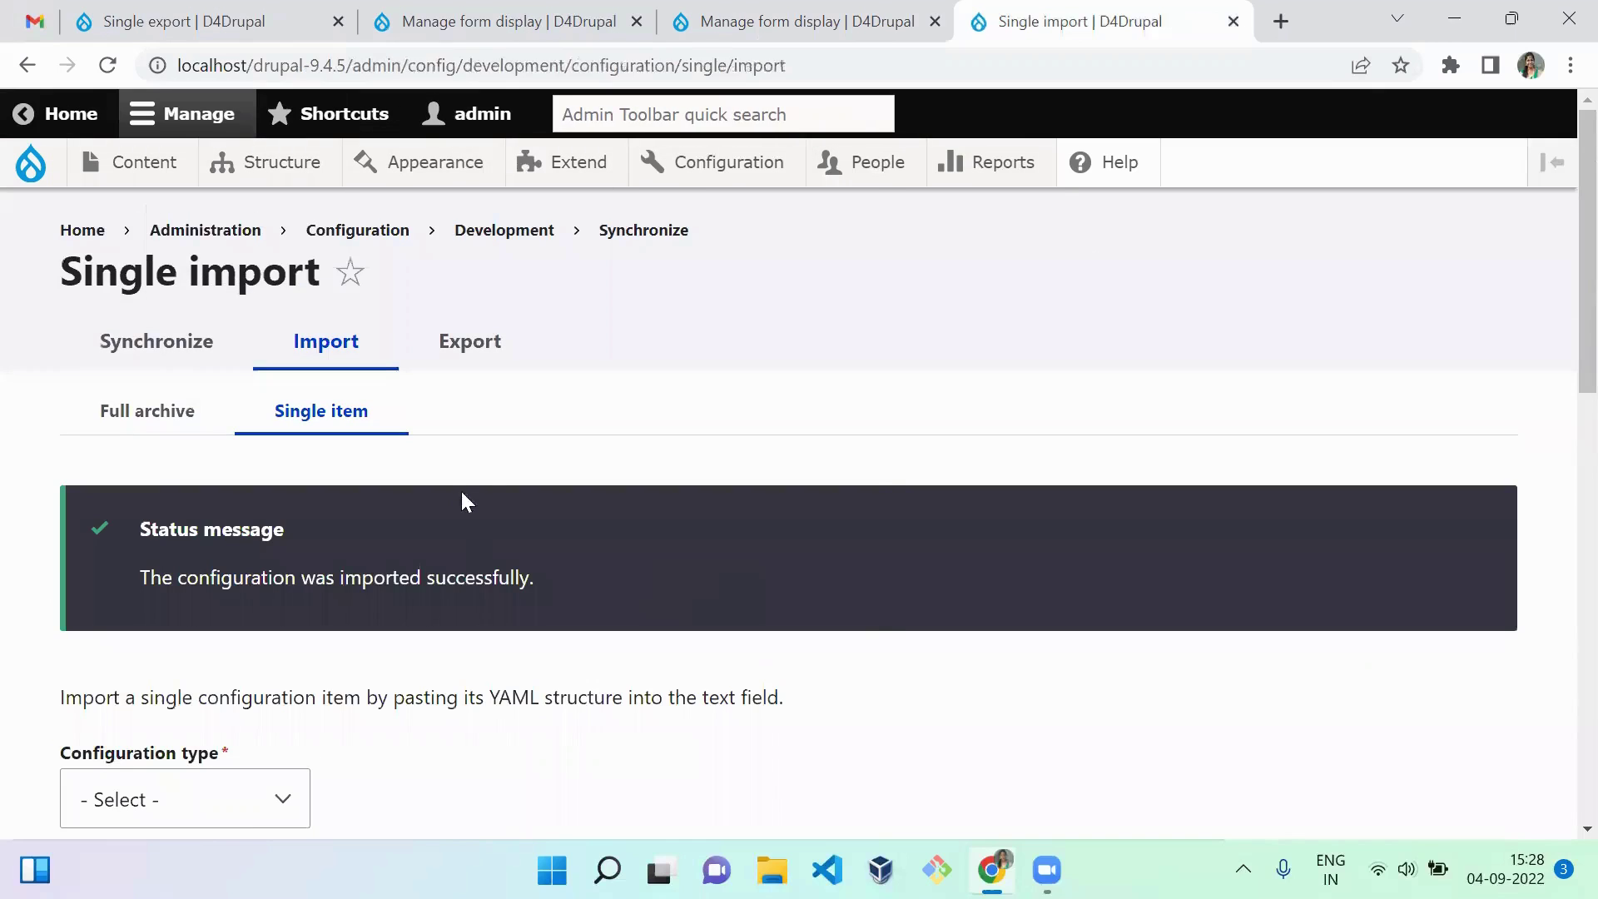
Step: Reload D4Drupal's form display on drupal-9.4.5 to check the import, and compare its Manage display settings with drupalsolr's
left_click(688, 40)
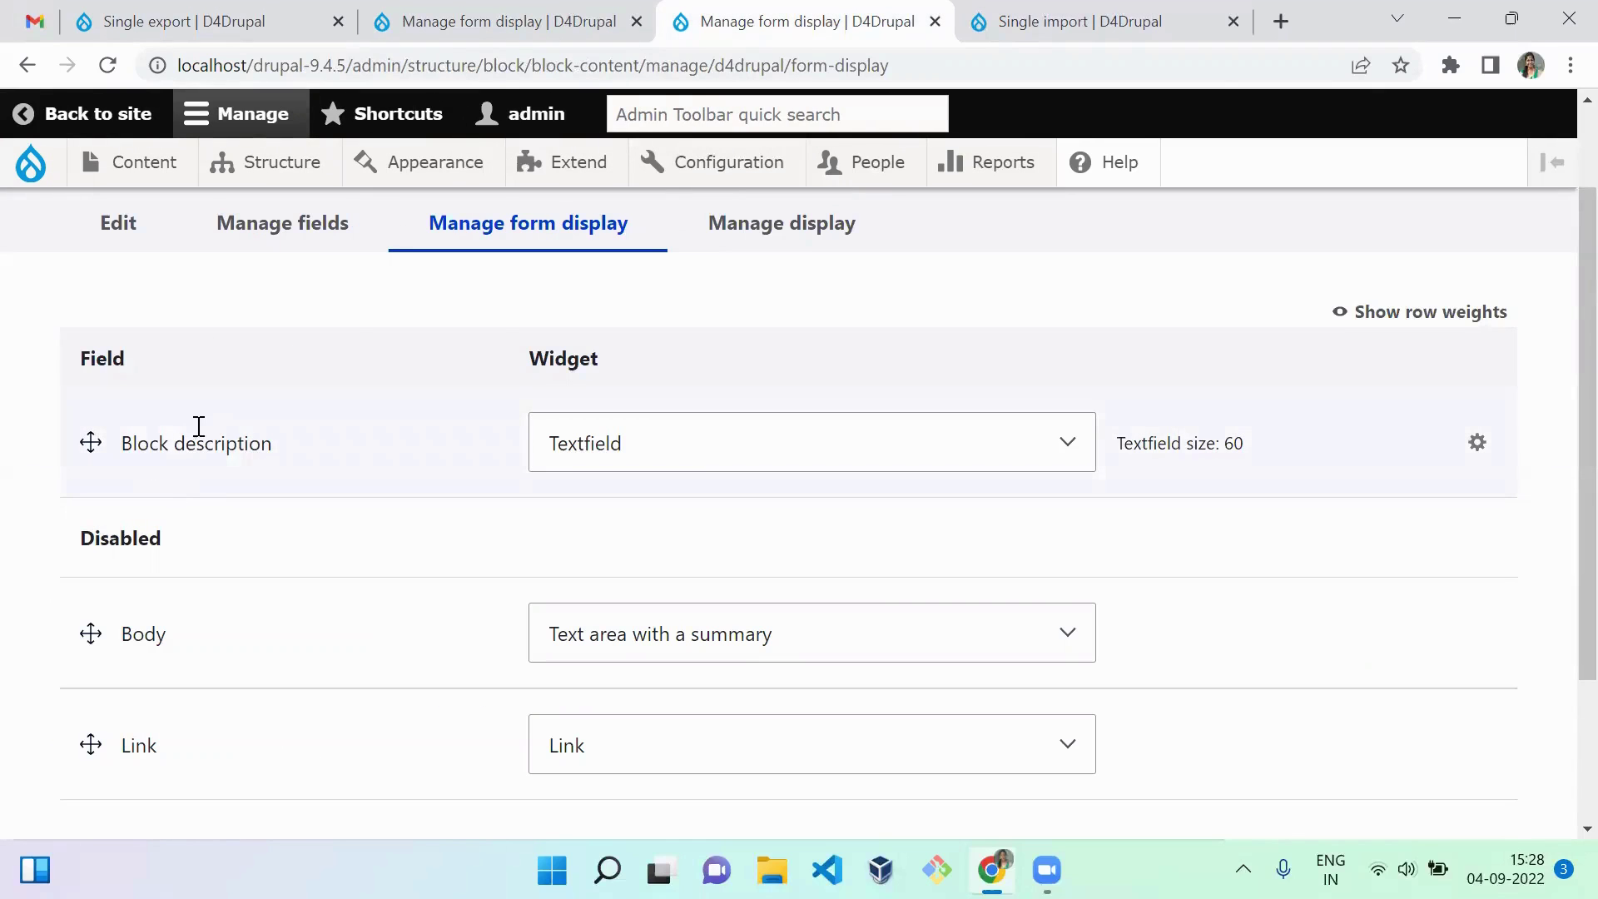
left_click(120, 67)
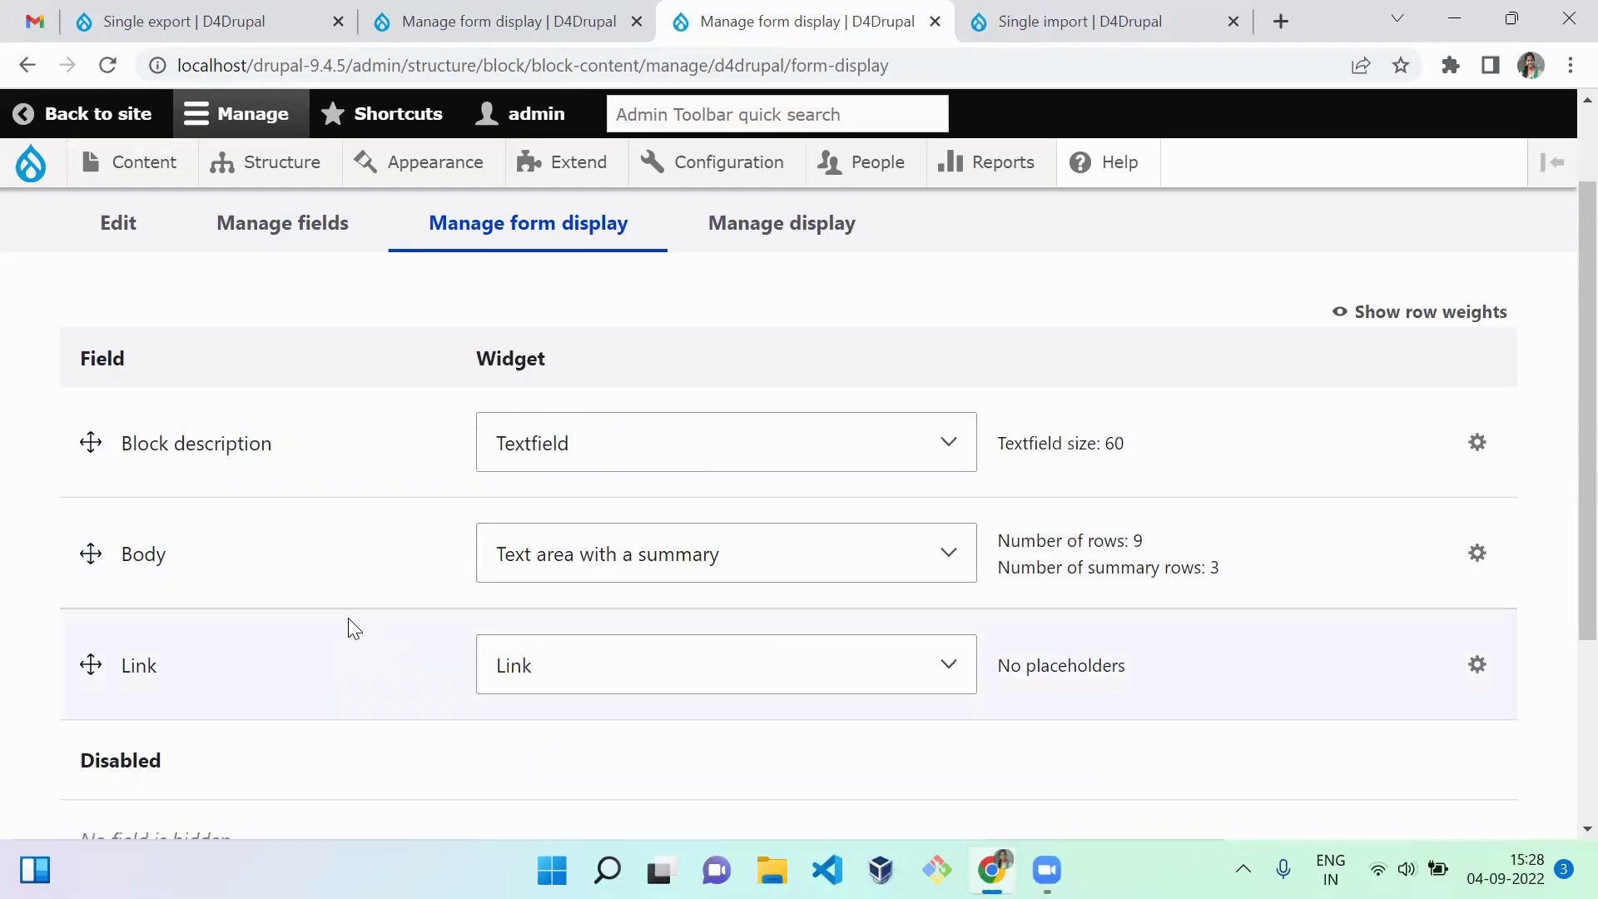
left_click(792, 226)
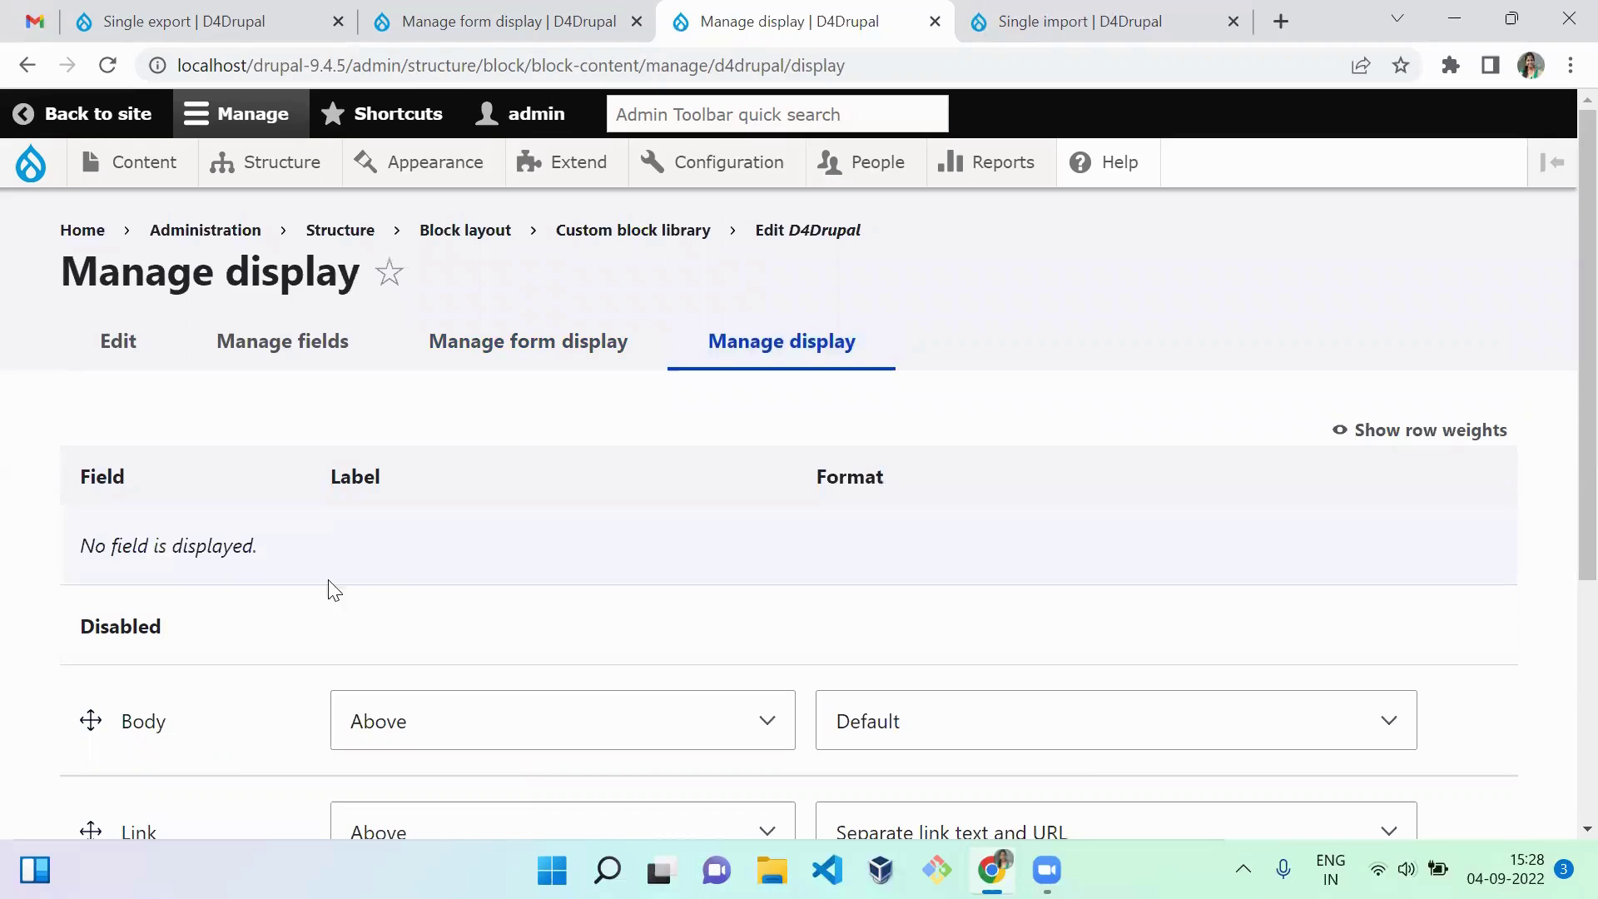
left_click(420, 19)
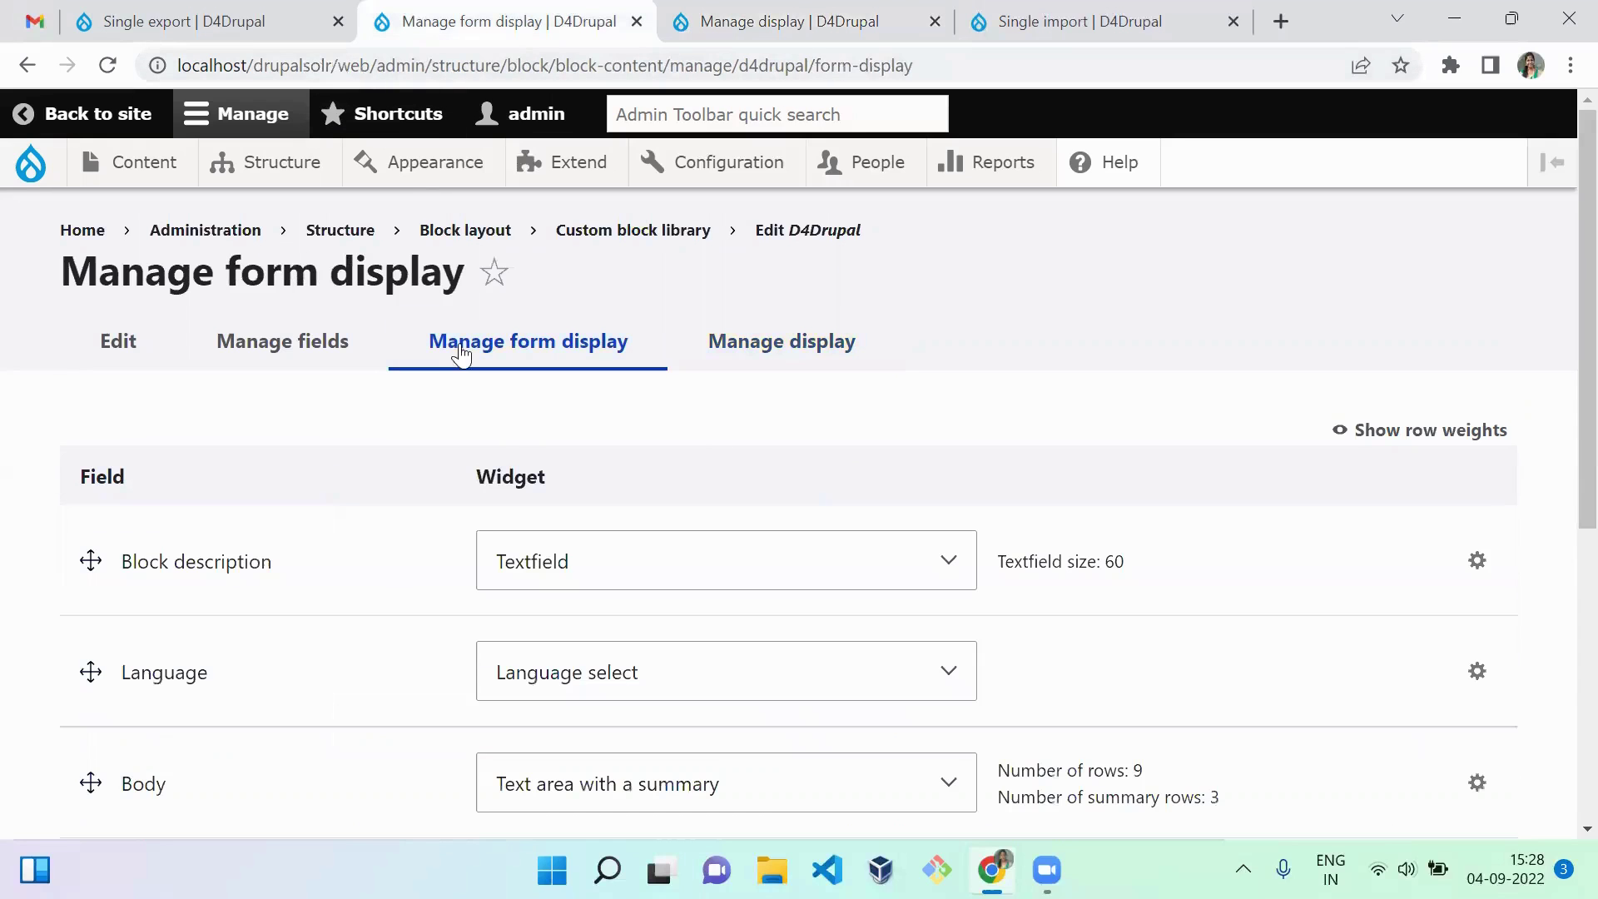
left_click(865, 350)
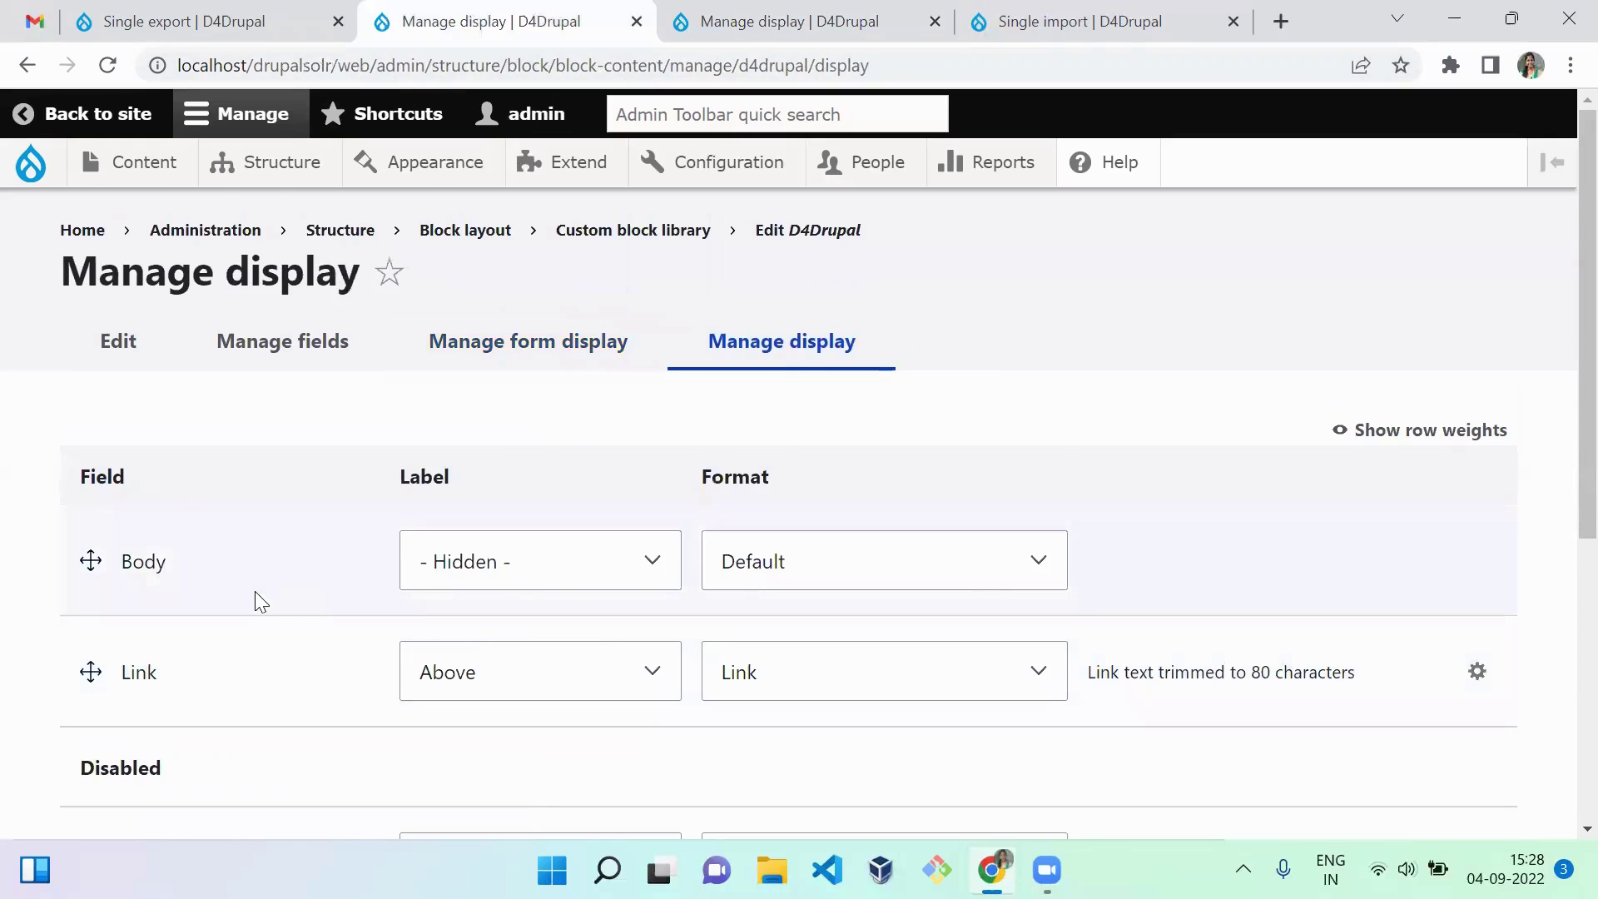
Step: On drupalsolr's single export page, generate the YAML for the Entity view display configuration block_content.d4drupal.default
left_click(171, 12)
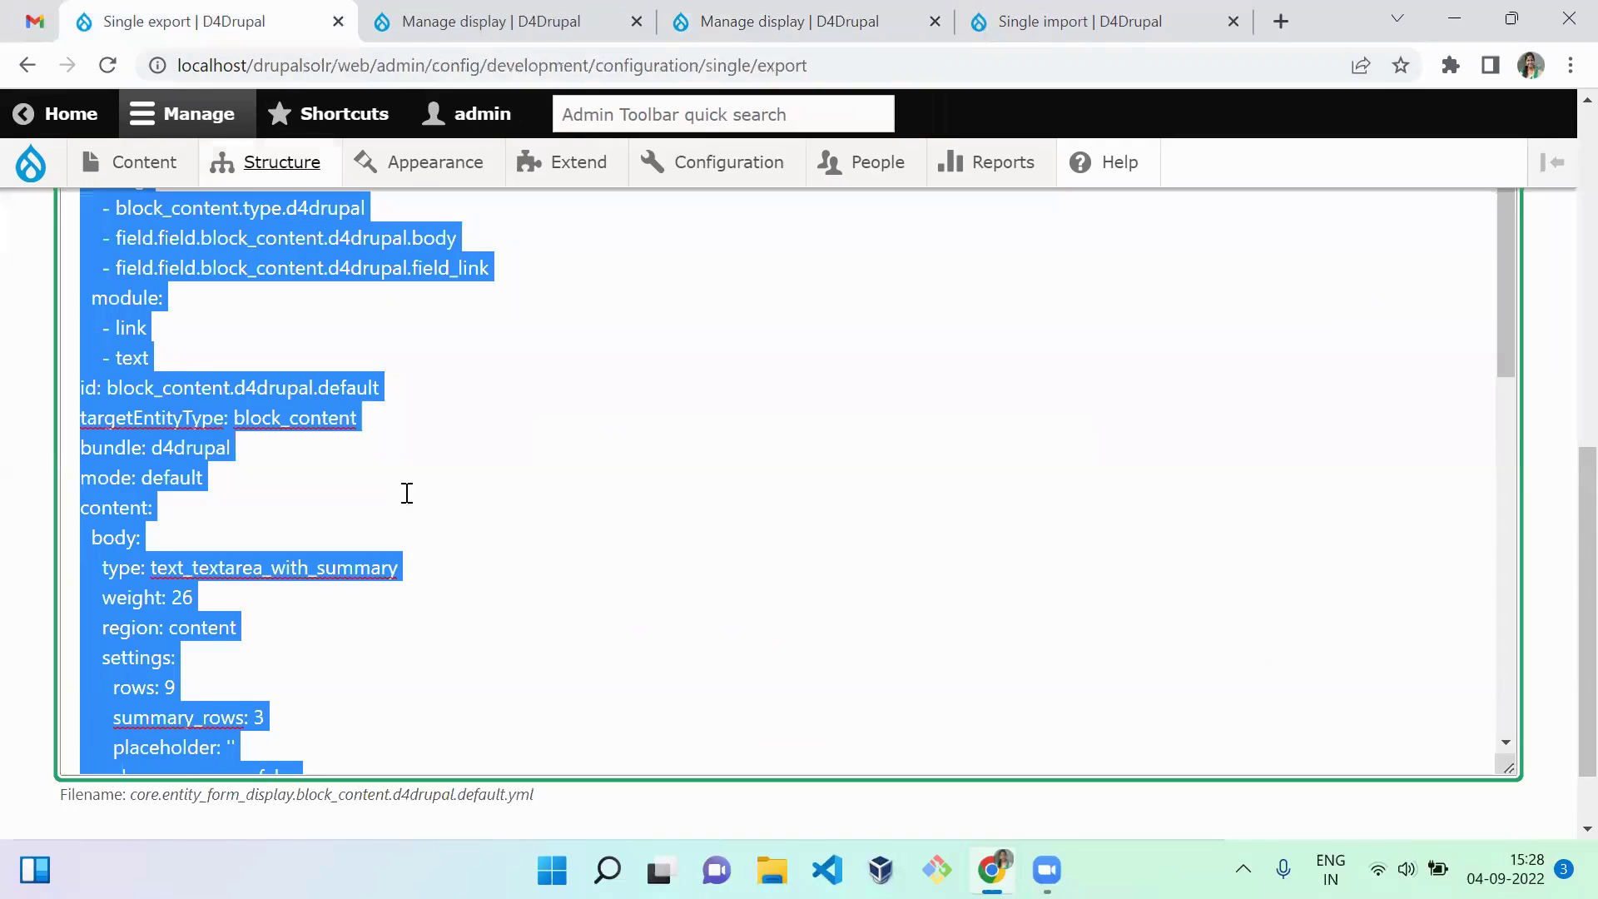
scroll(1560, 521, "up", 8)
scroll(1560, 132, "up", 2)
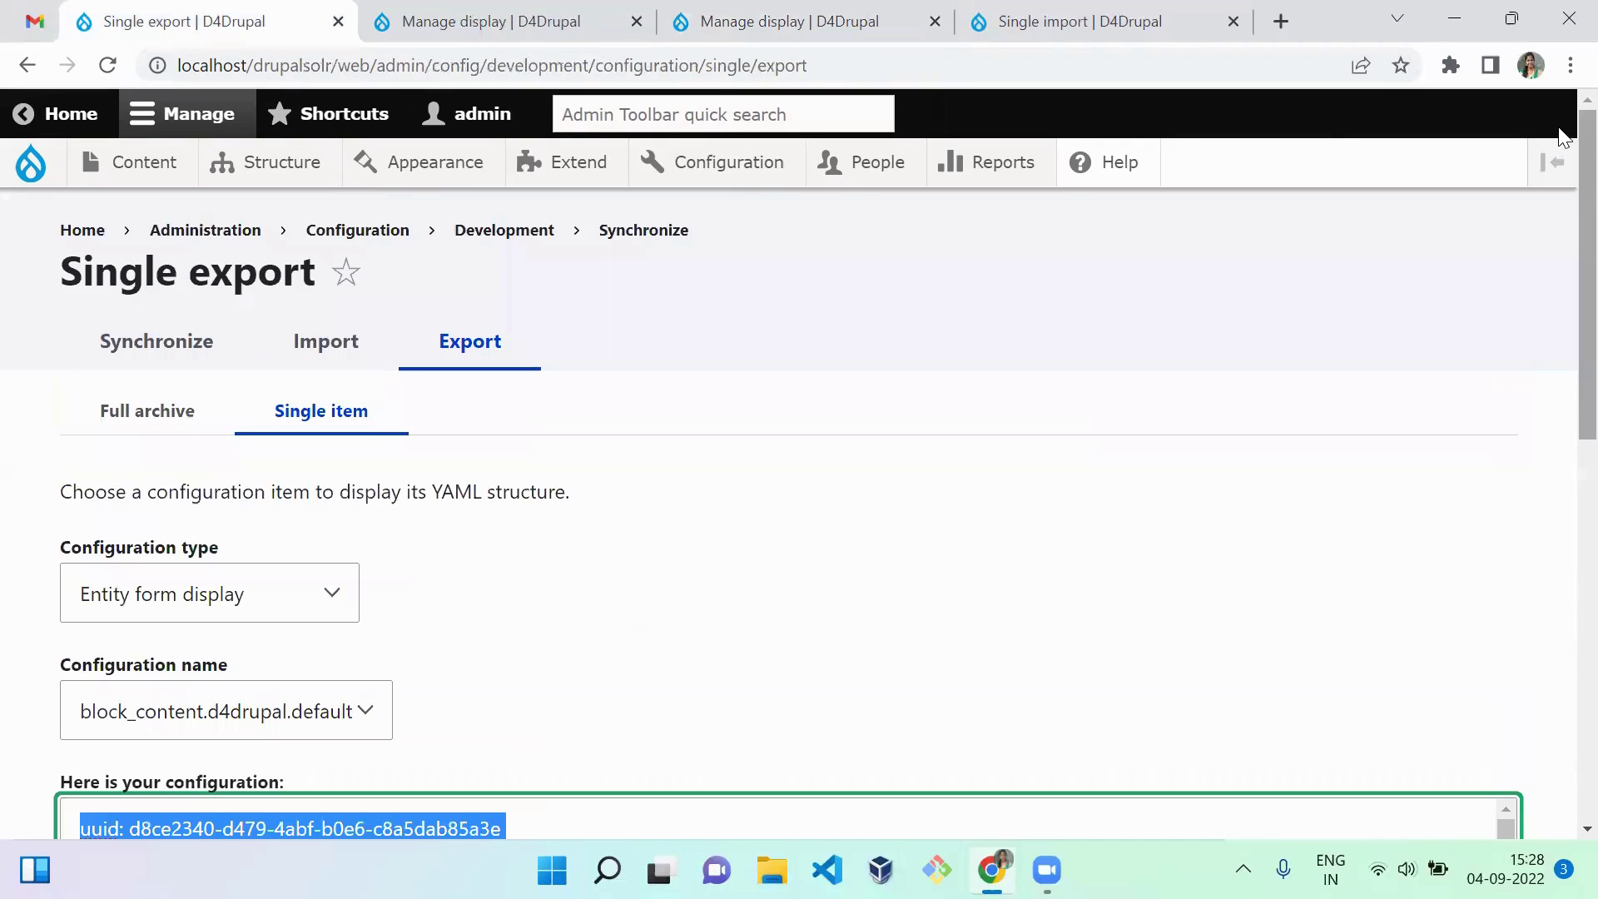
left_click(260, 593)
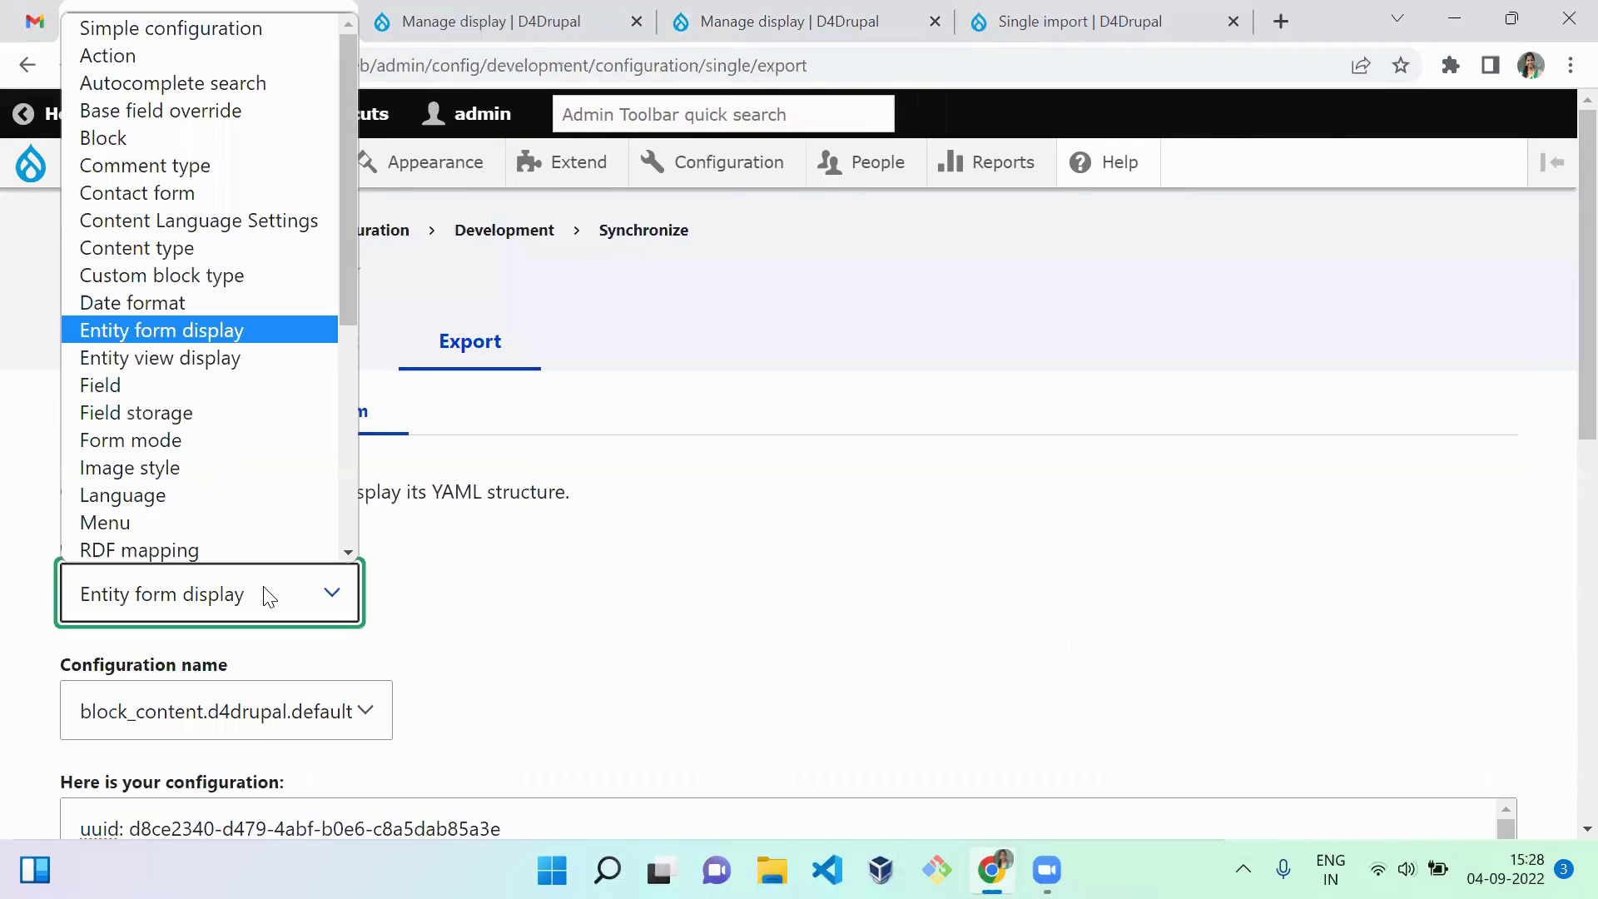
left_click(238, 358)
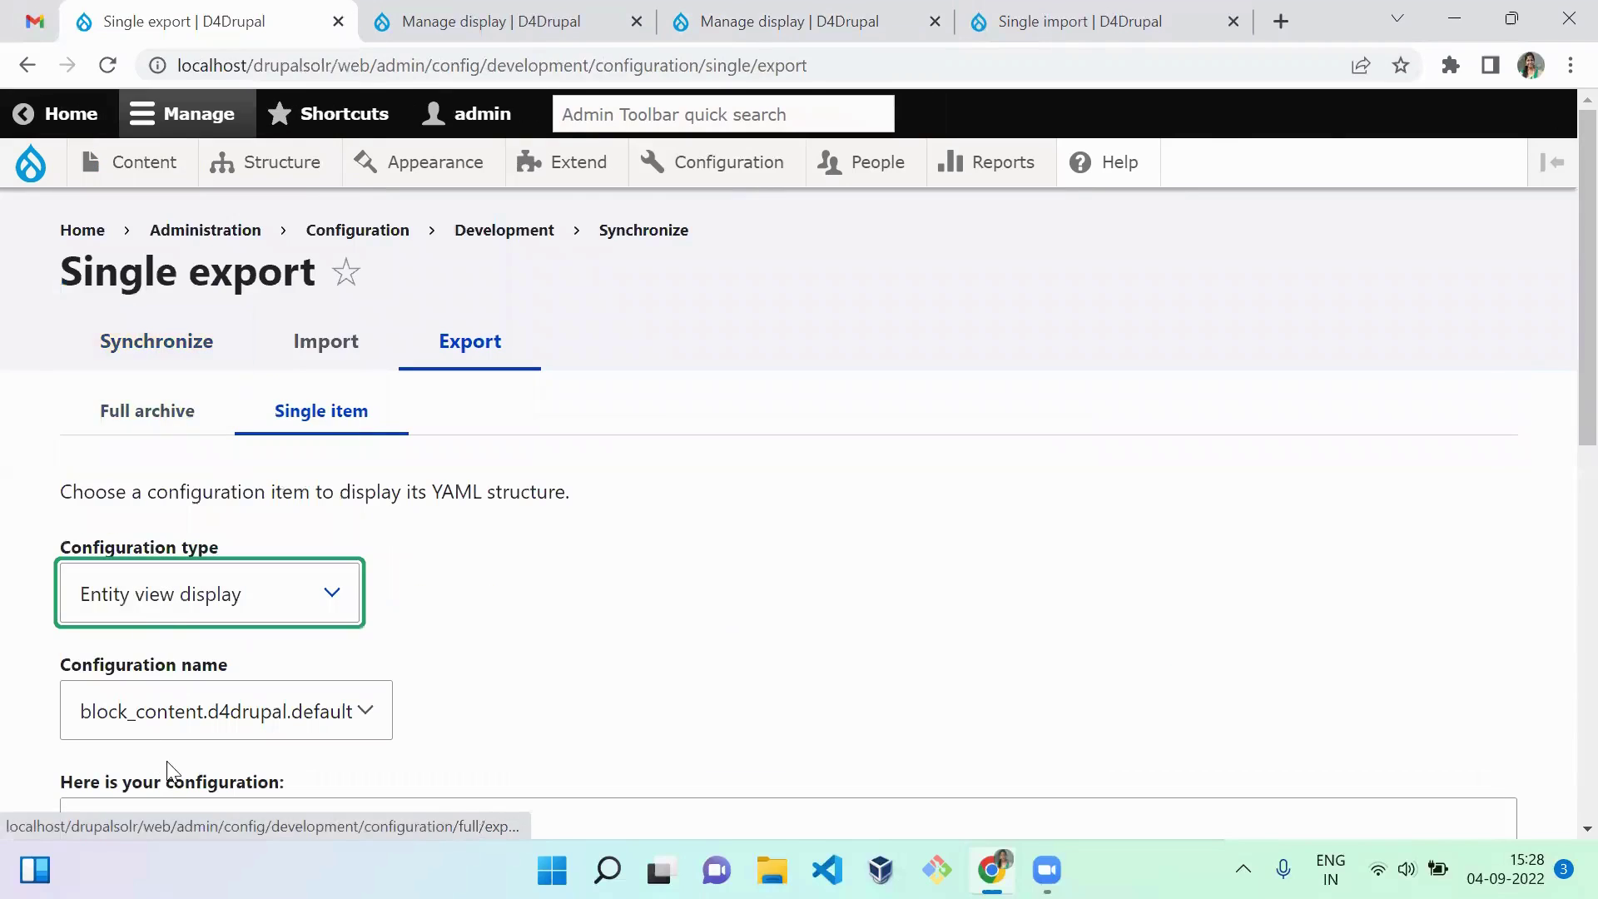
left_click(193, 714)
left_click(195, 530)
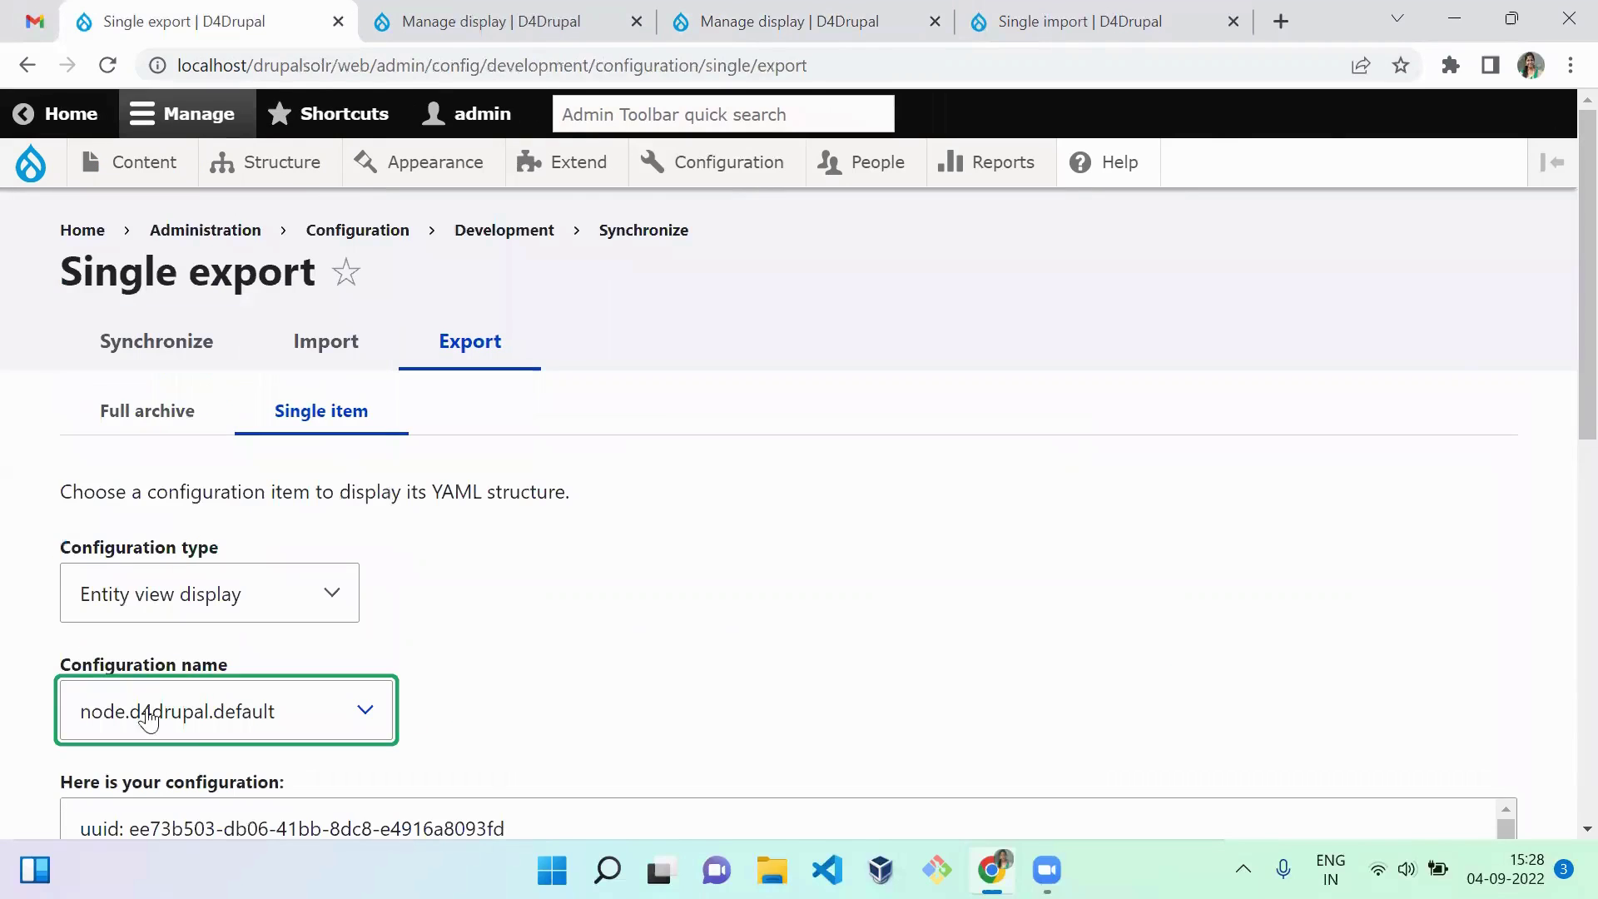
left_click(199, 735)
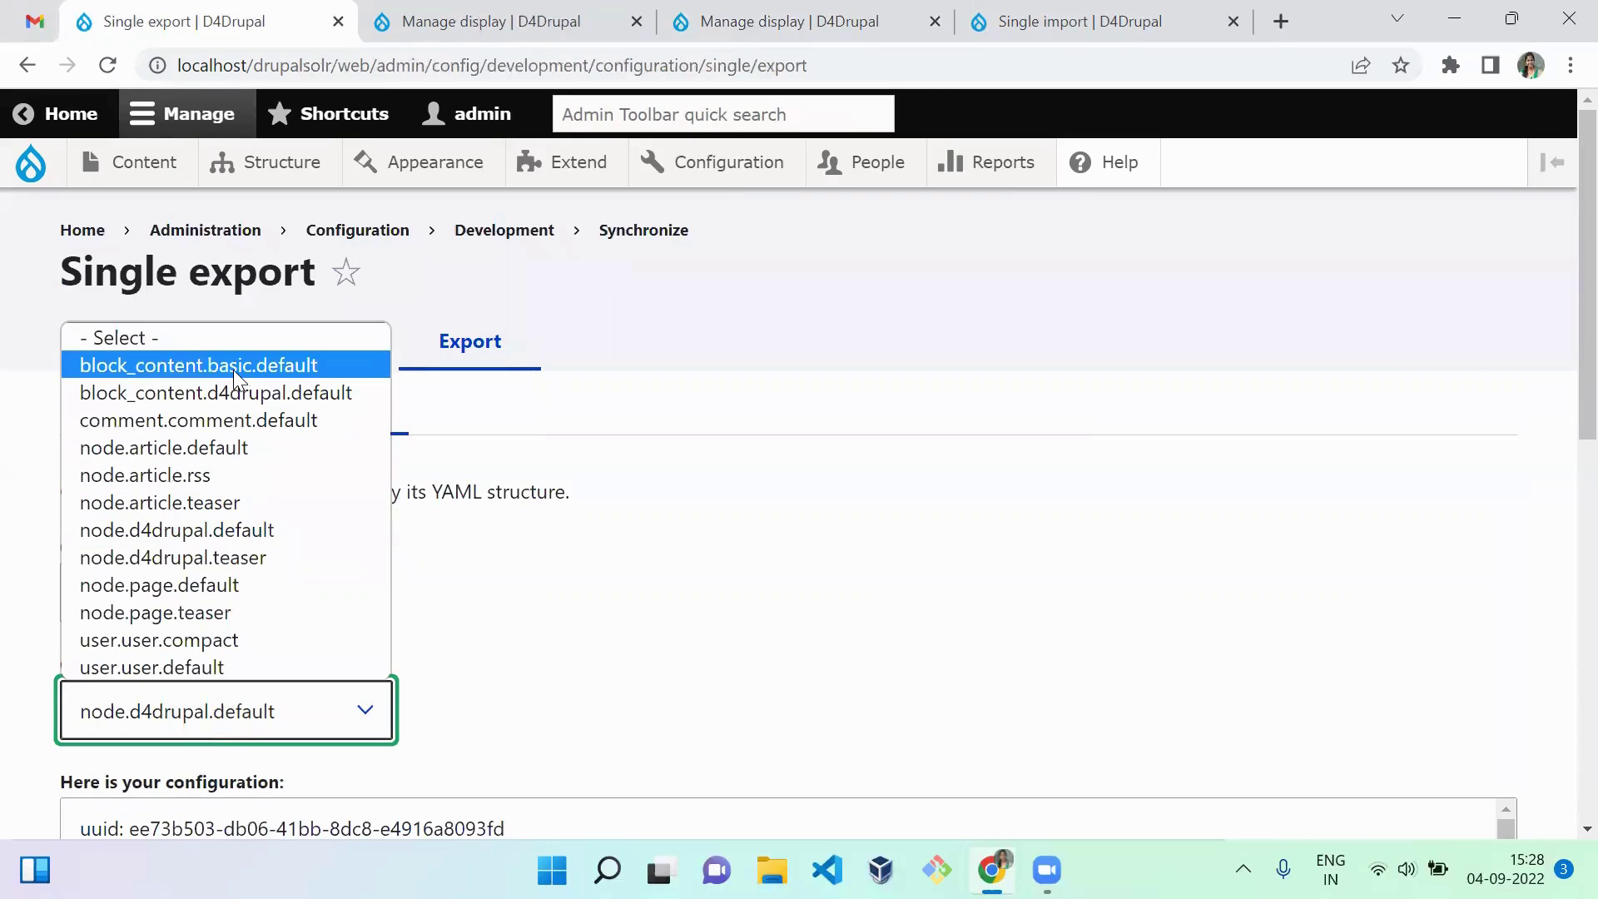
left_click(234, 393)
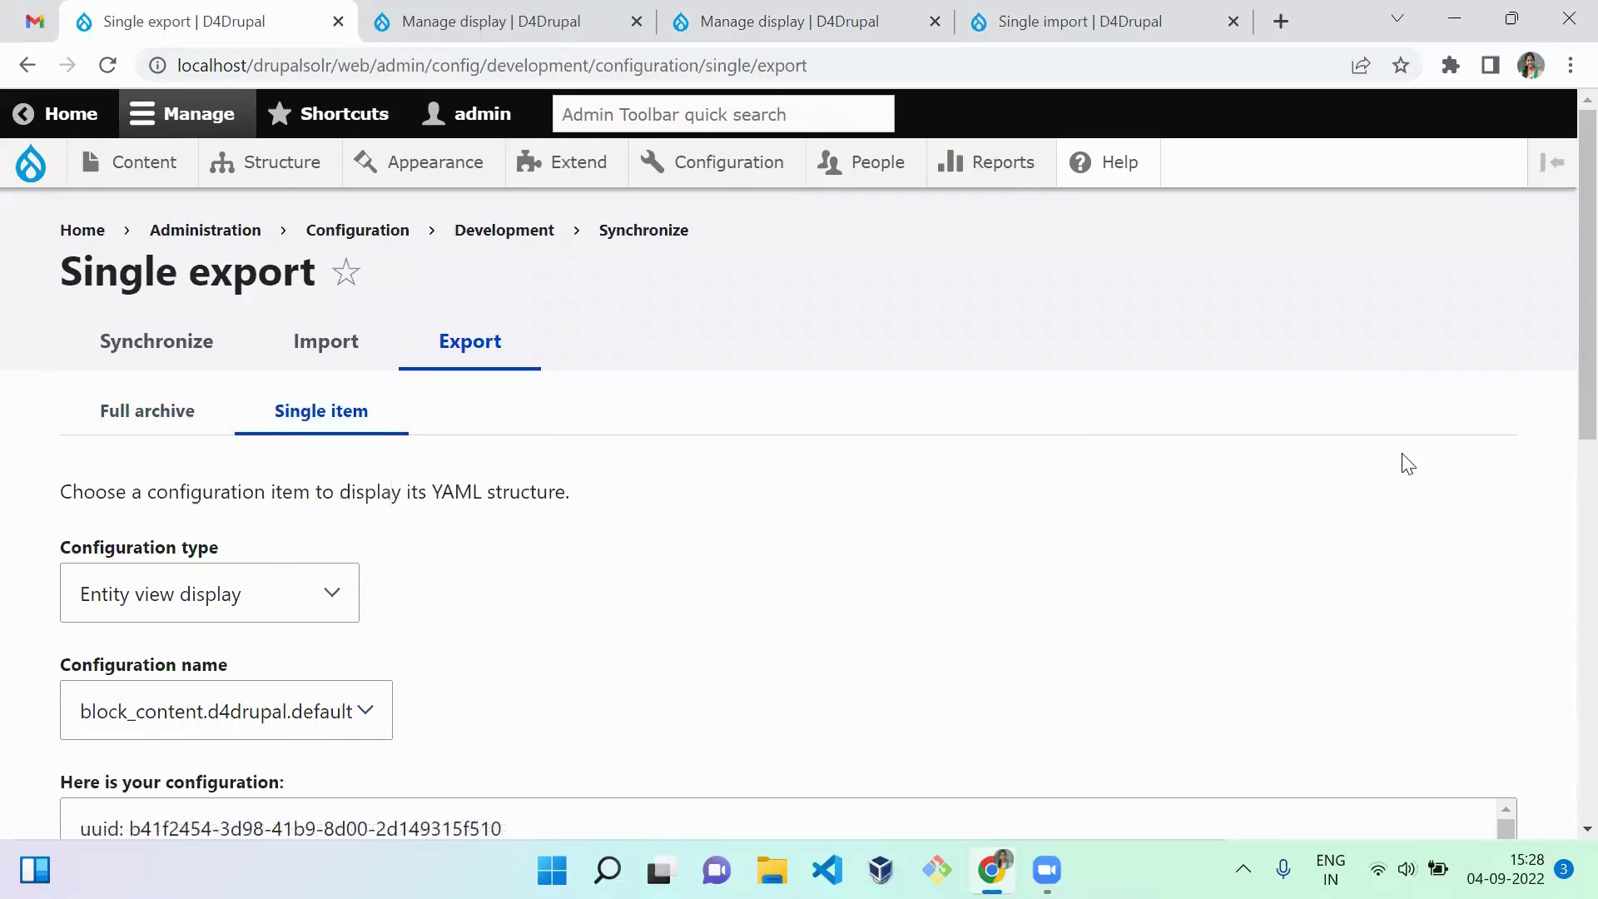
Step: Copy the full YAML of the exported block_content.d4drupal.default view display from drupalsolr's single export page
left_click_drag(1584, 305, 1560, 596)
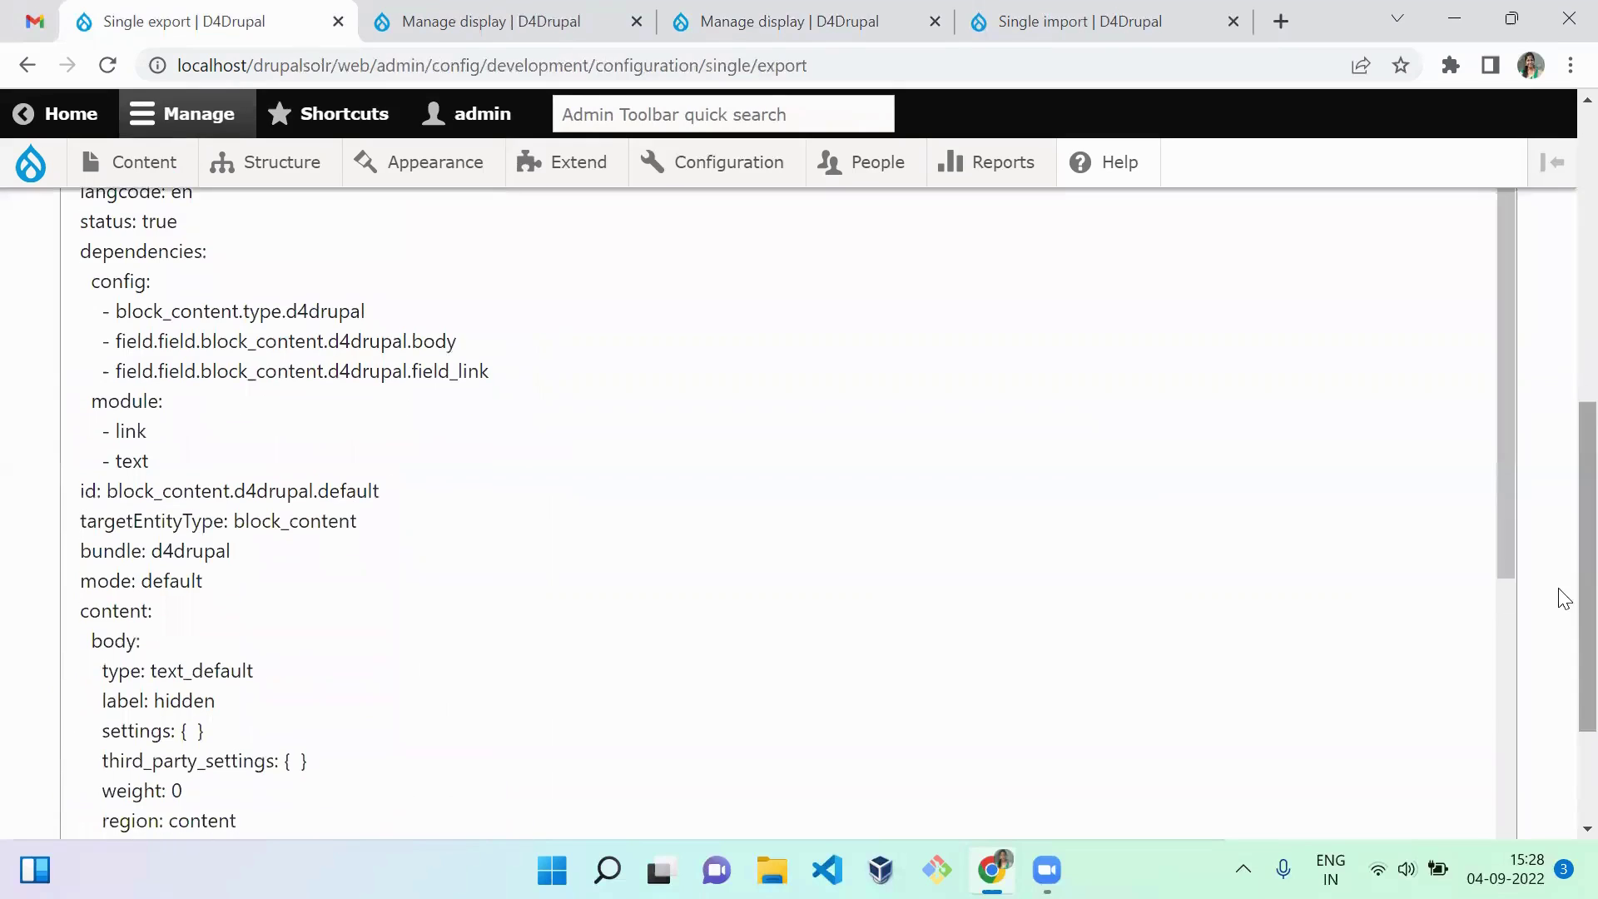
left_click(854, 633)
key("ctrl+a")
key("ctrl+c")
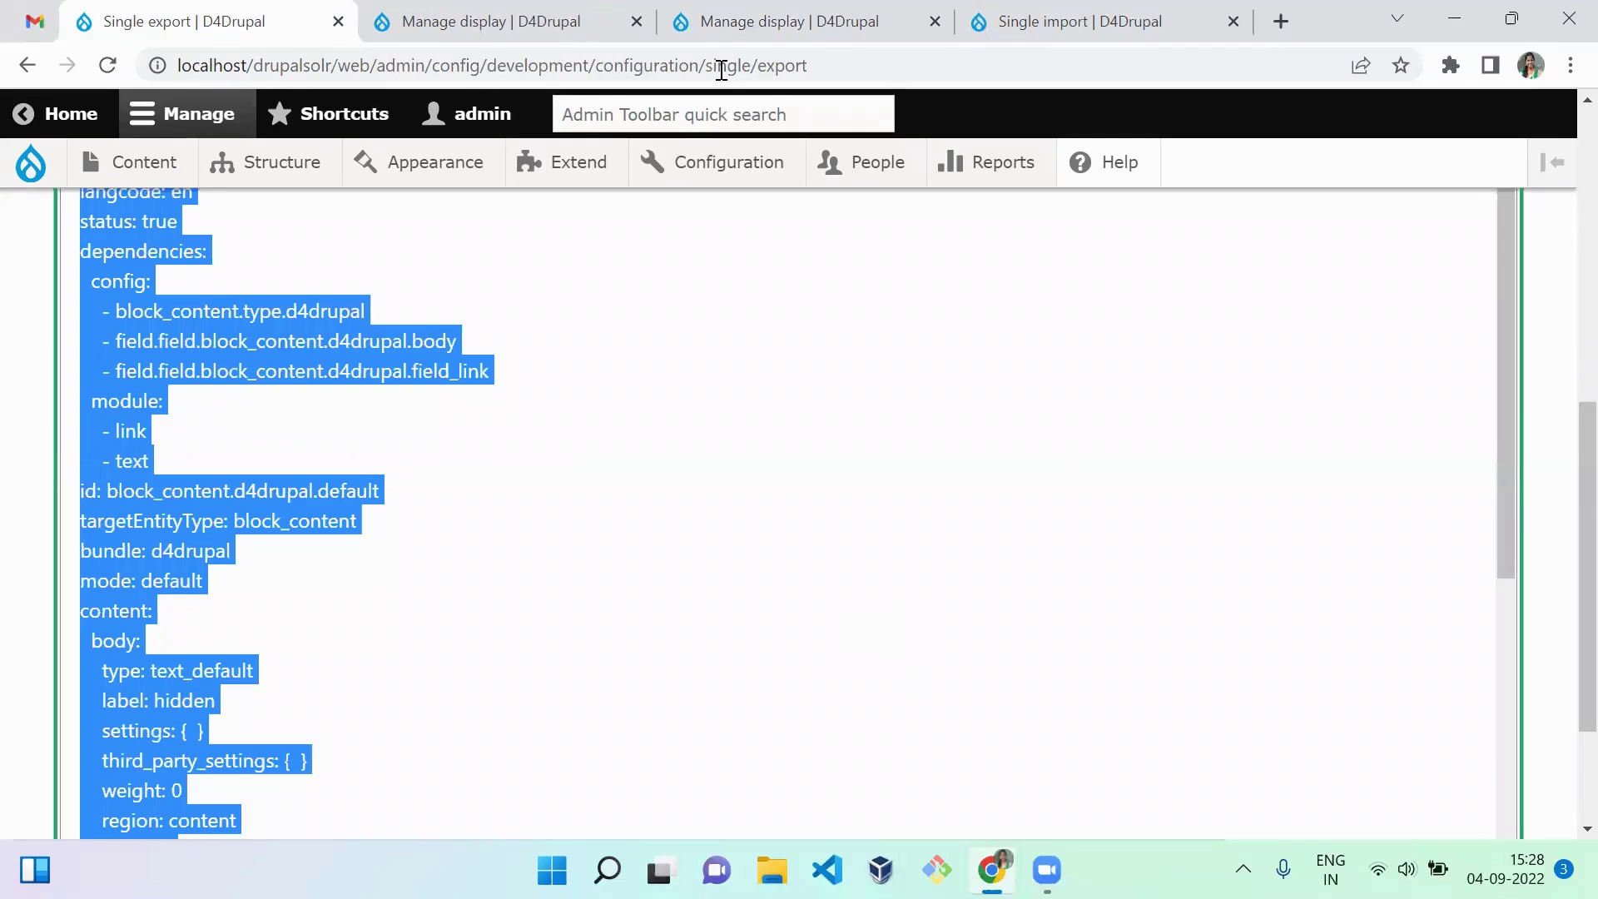
Step: On drupal-9.4.5's single import page, set the configuration type to Entity view display and paste the copied YAML
key("ctrl+Tab")
key("ctrl+Tab")
key("ctrl+Tab")
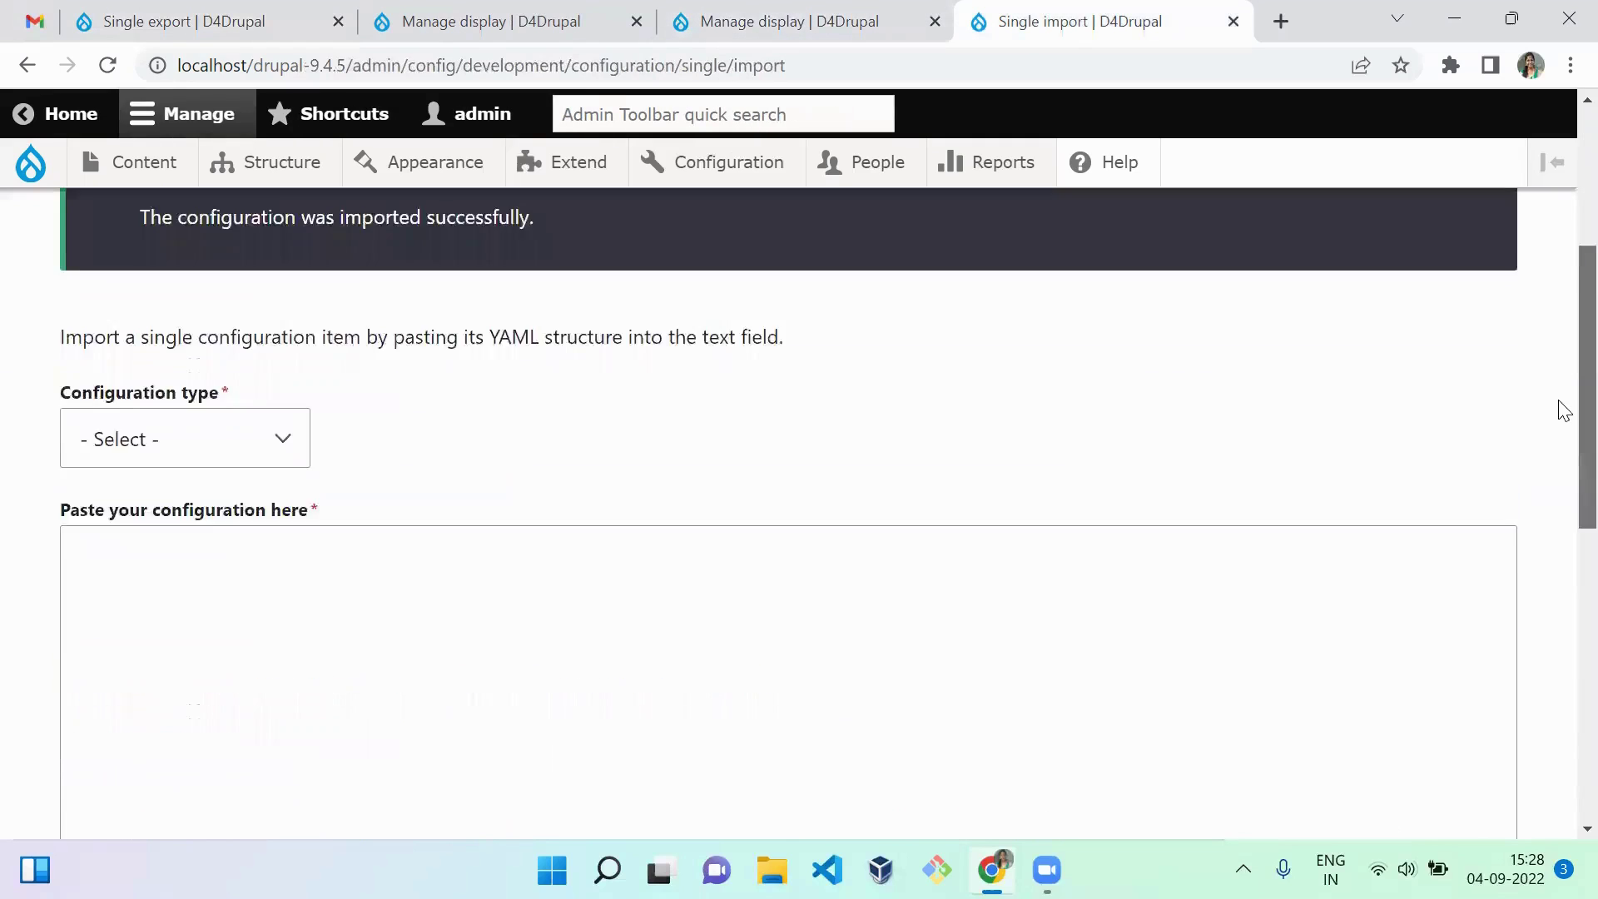
left_click_drag(1584, 250, 1584, 387)
left_click(207, 454)
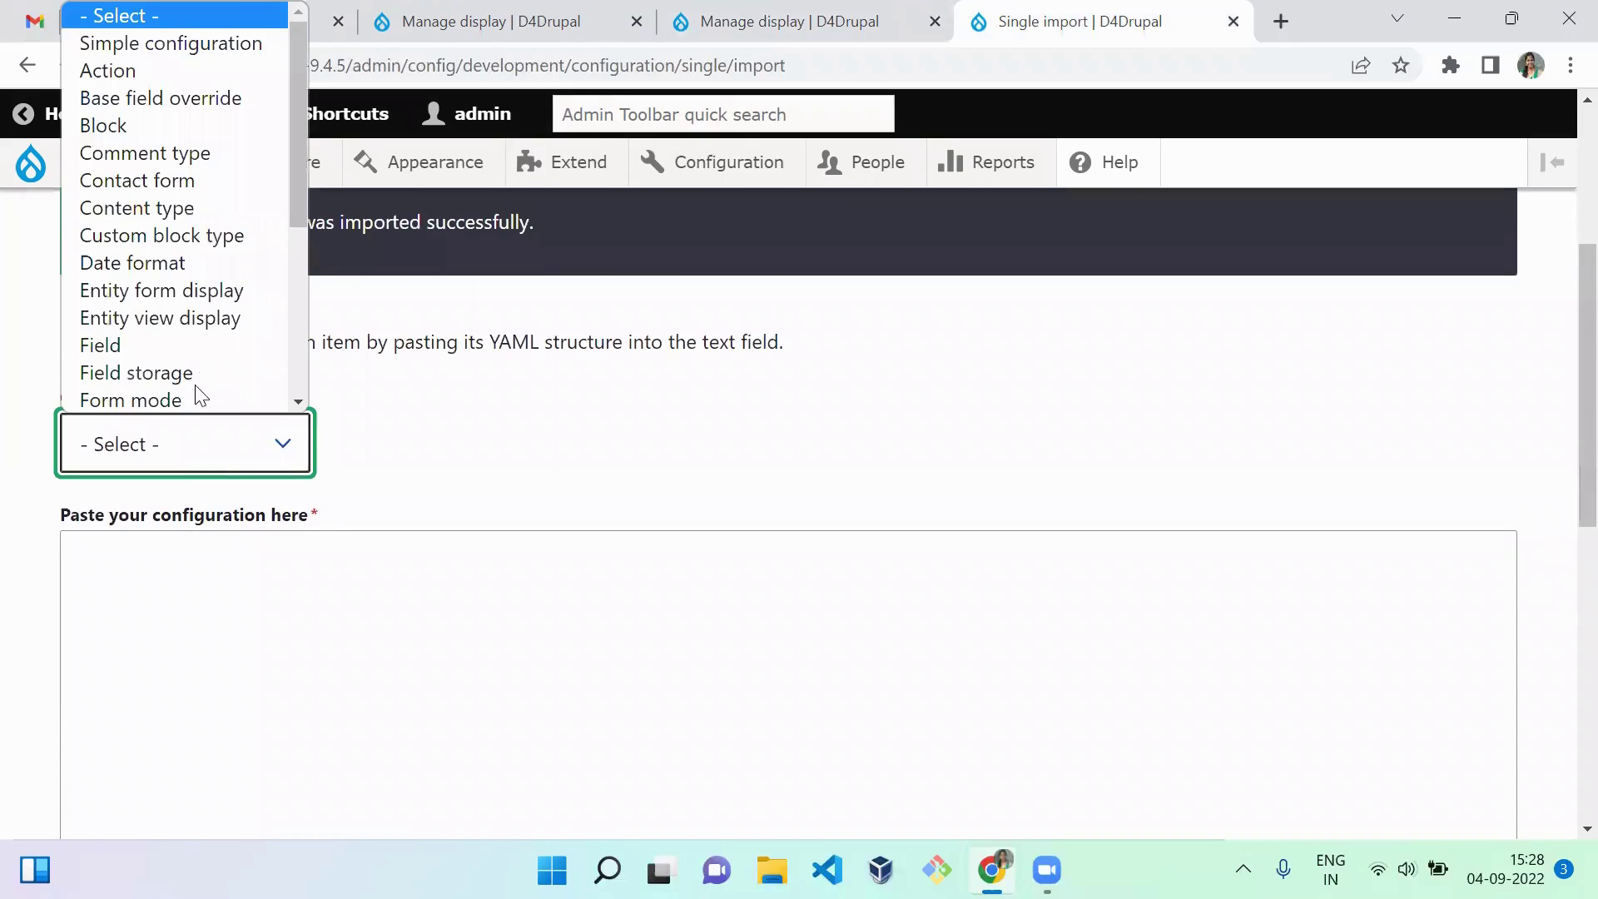
left_click(190, 320)
left_click(321, 726)
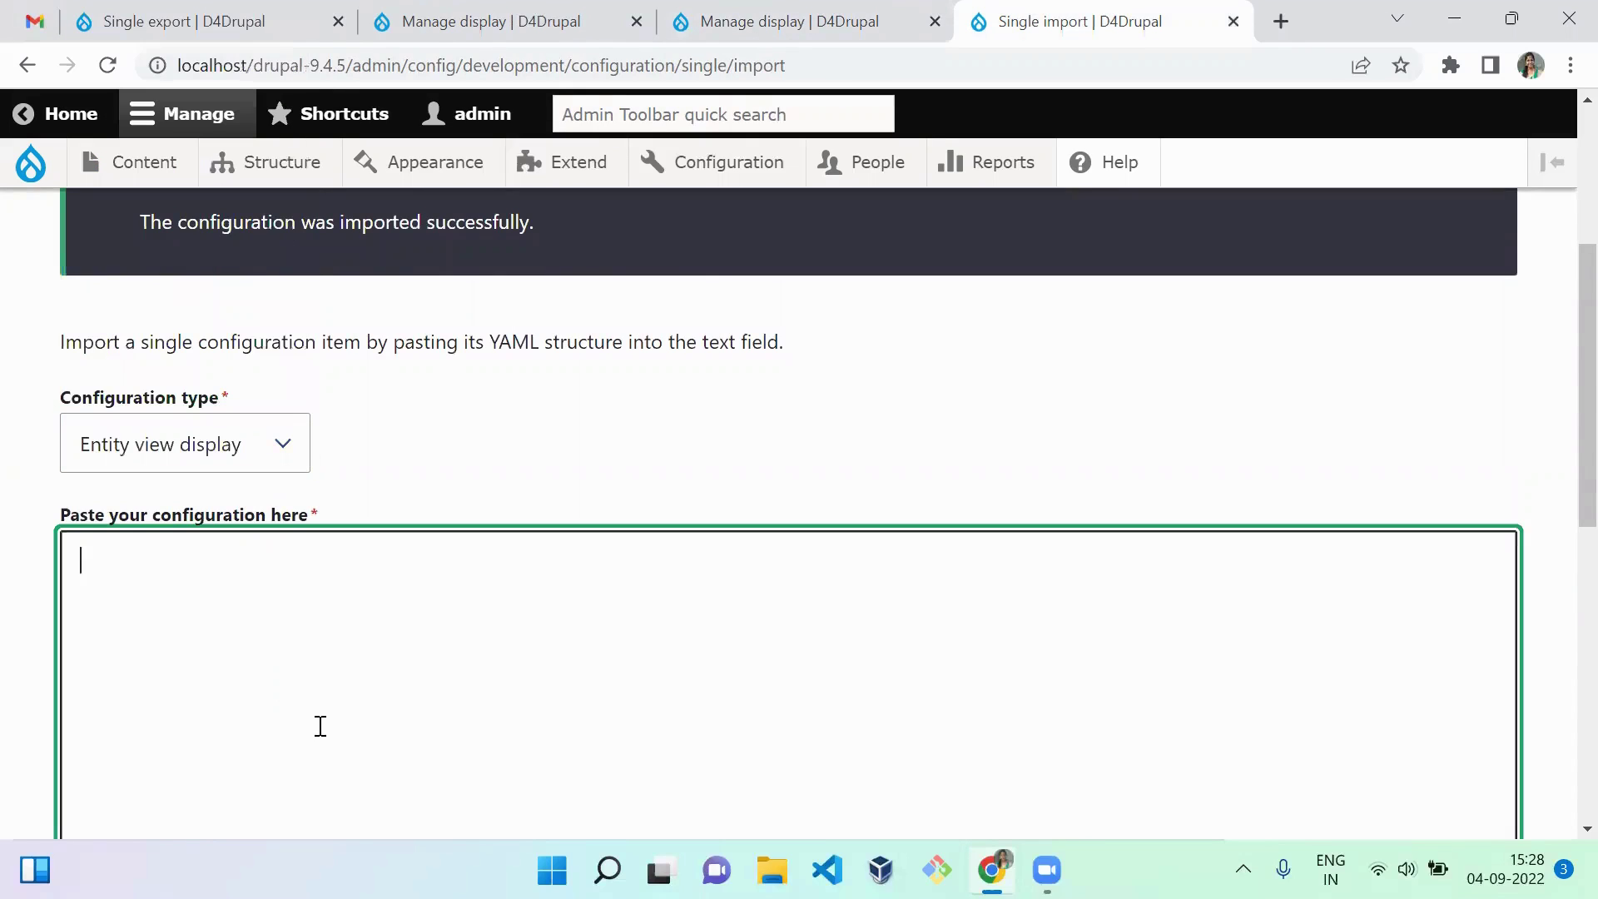
key("ctrl+v")
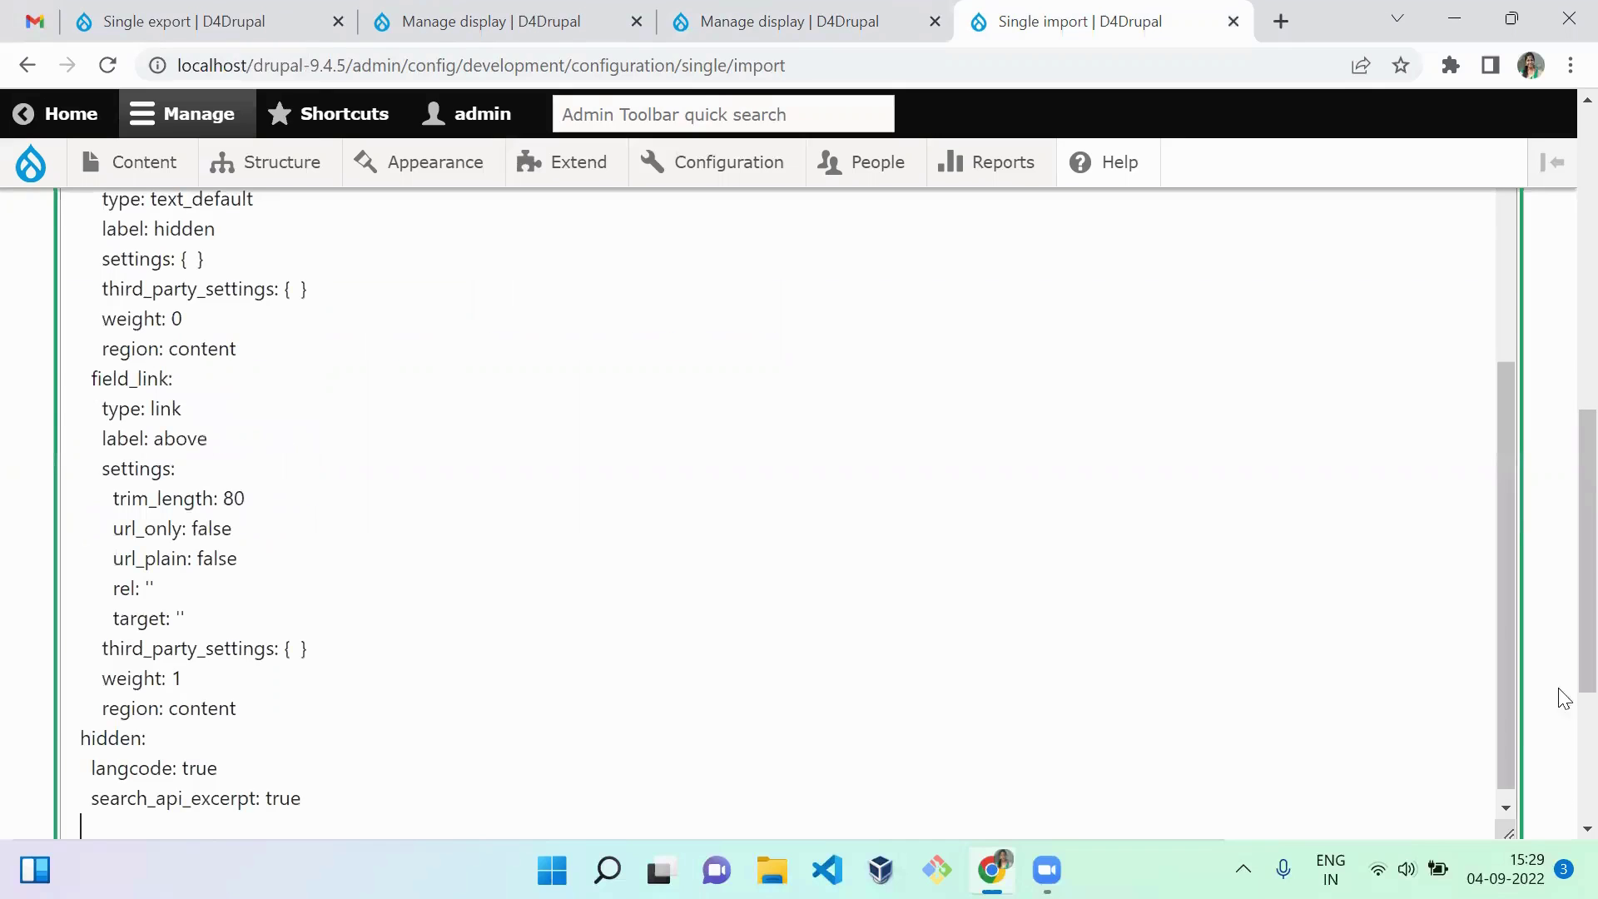
Step: Import the pasted view display configuration into drupal-9.4.5 and confirm creating block_content.d4drupal.default
scroll(1559, 656, "down", 4)
left_click(137, 698)
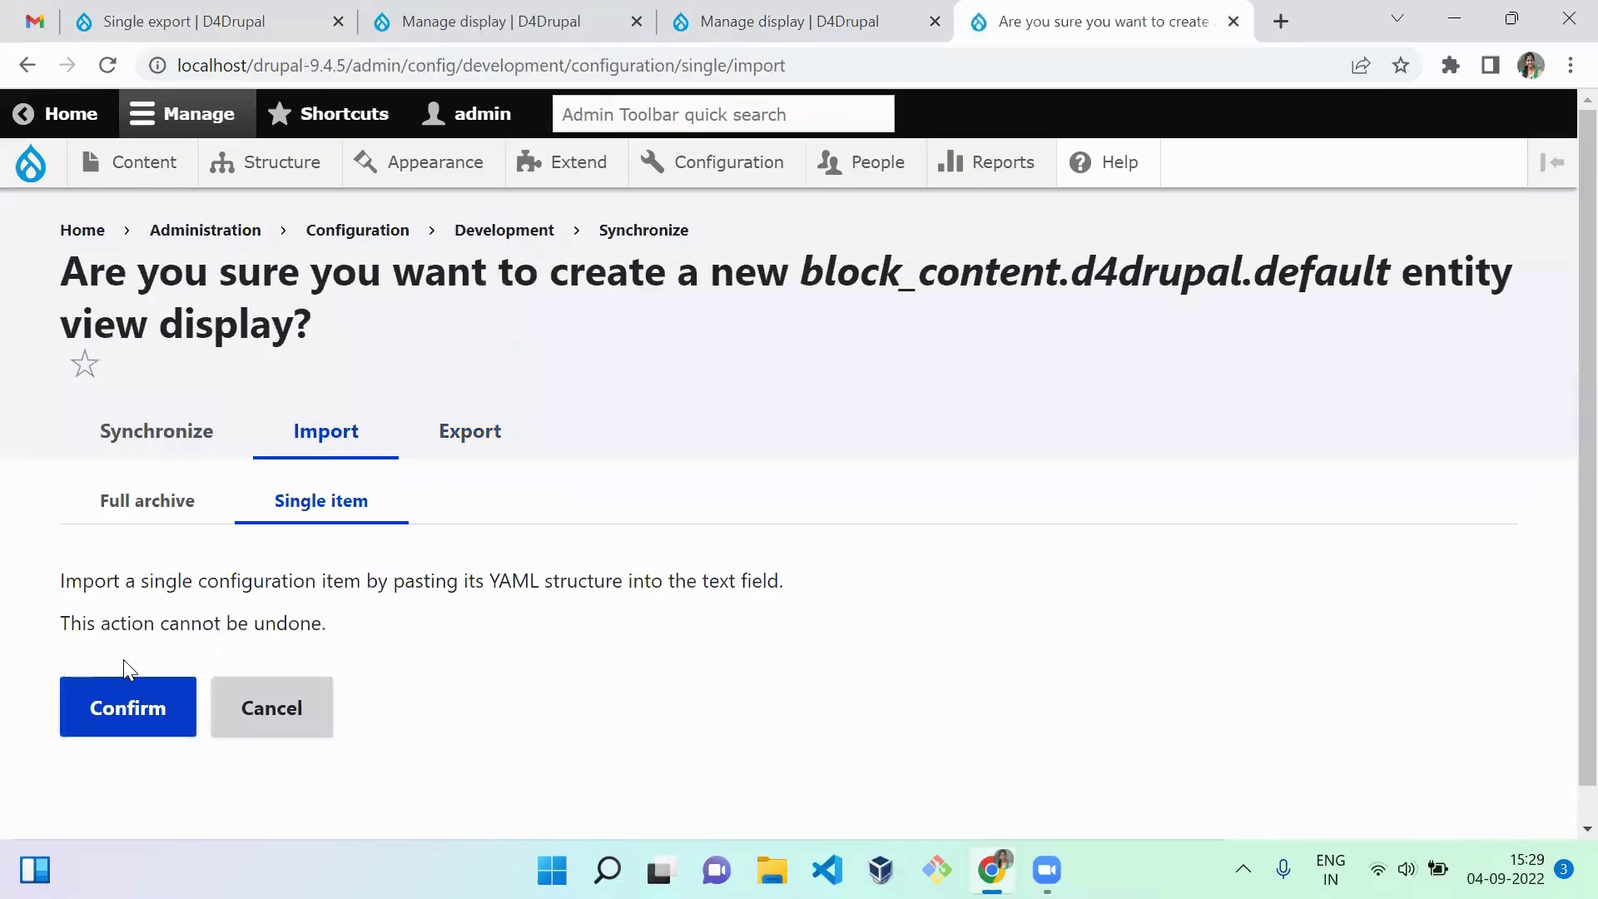
left_click(125, 716)
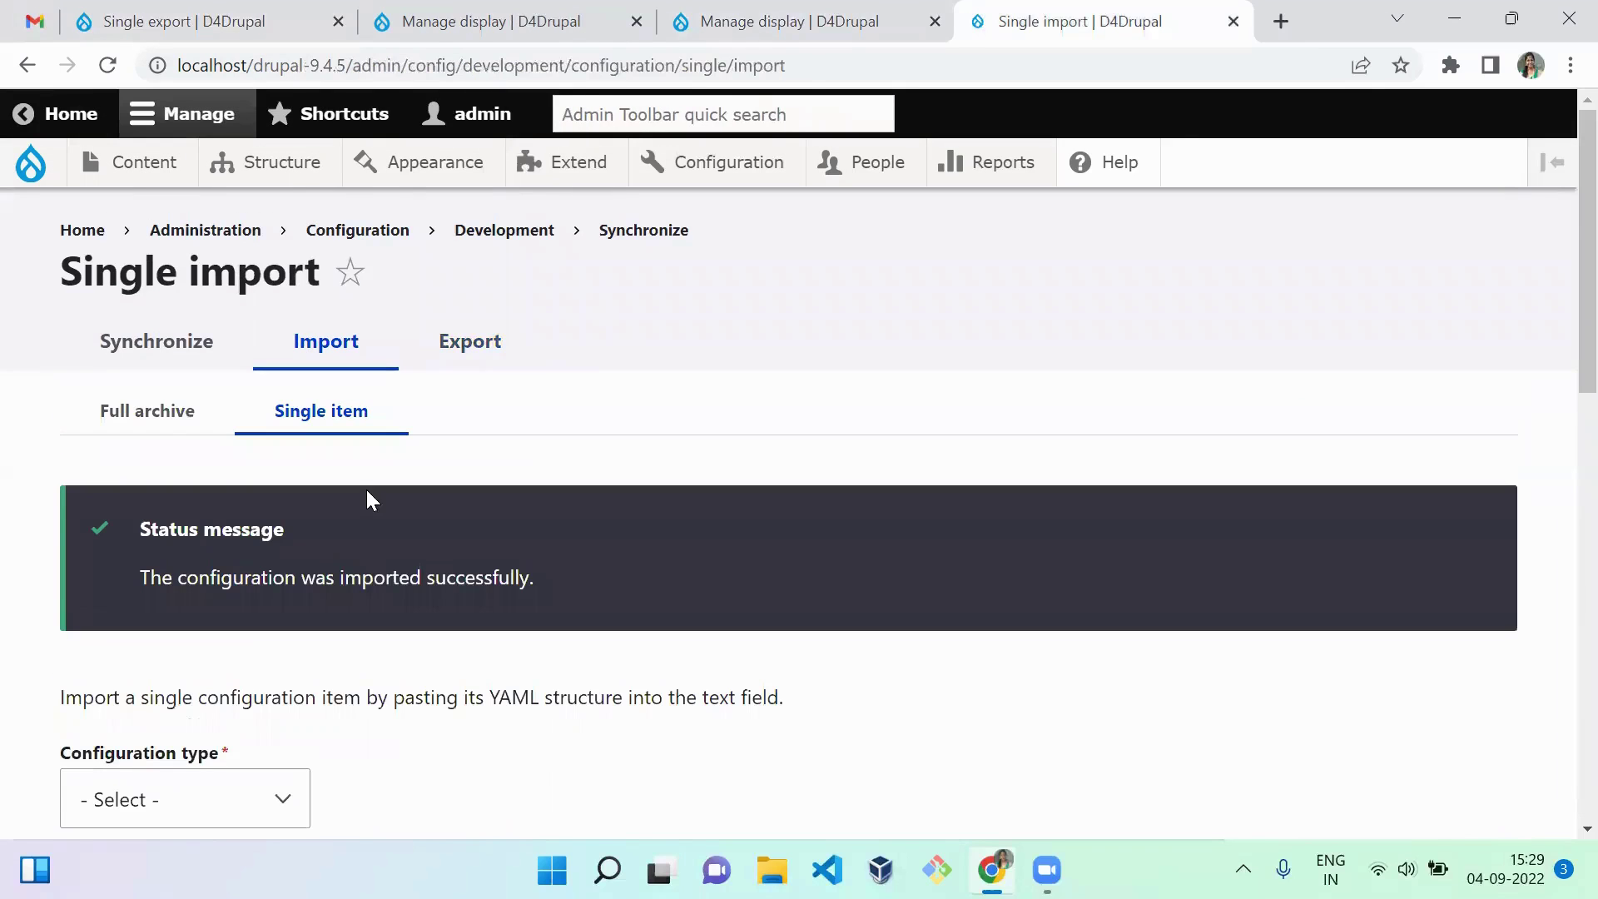
Step: Reload D4Drupal's Manage display page on drupal-9.4.5 and compare its field settings with drupalsolr's
key("ctrl+Page_Up")
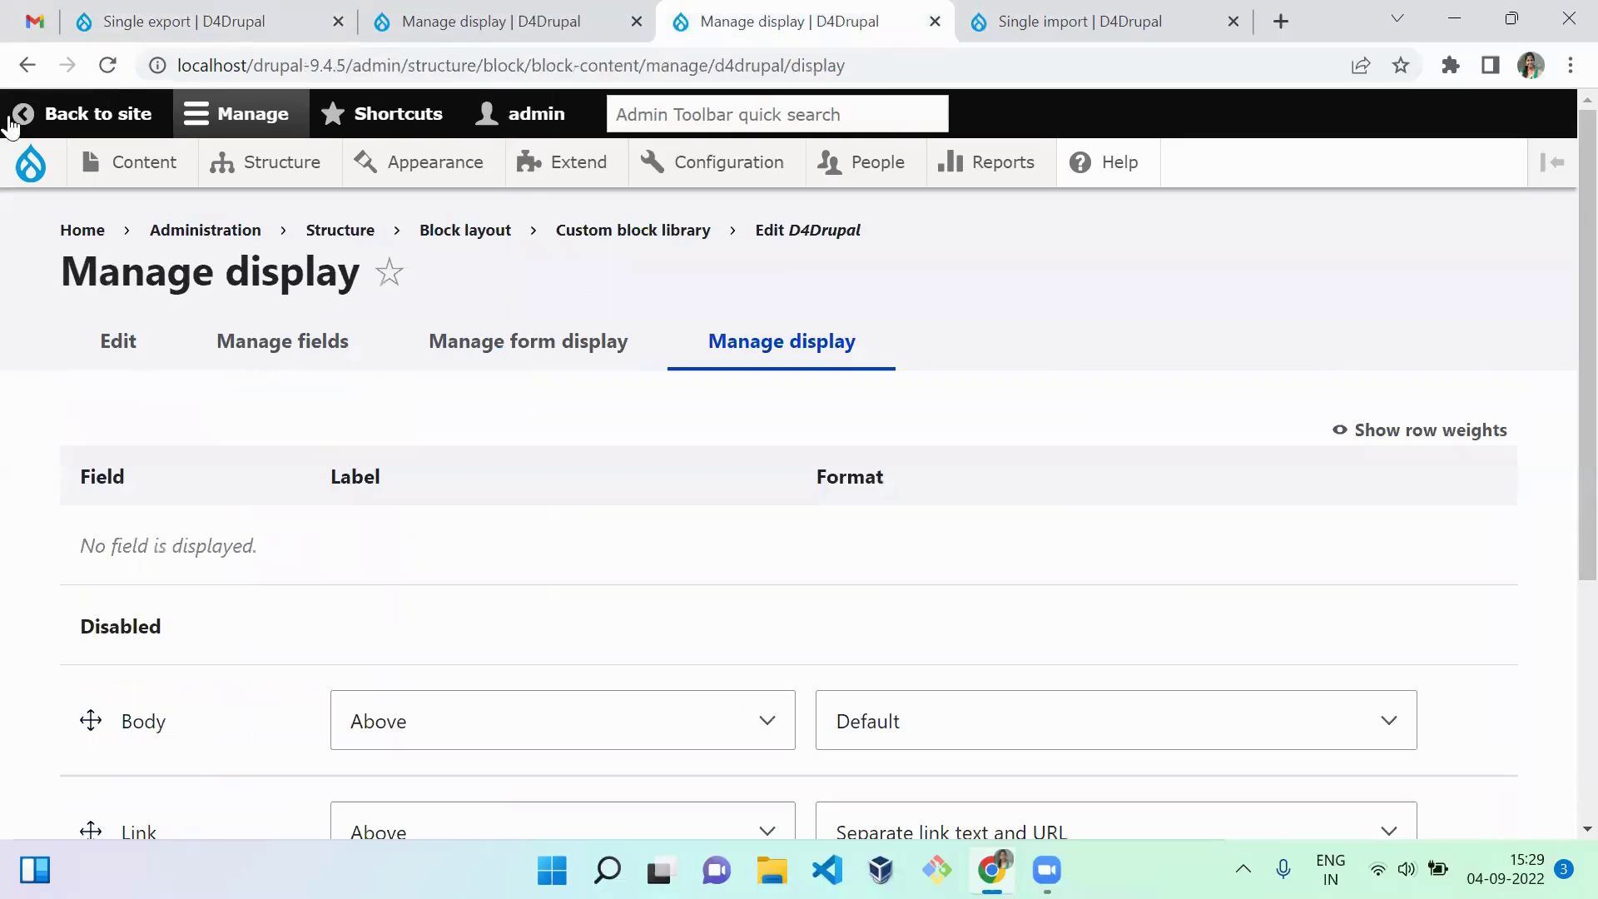
left_click(108, 65)
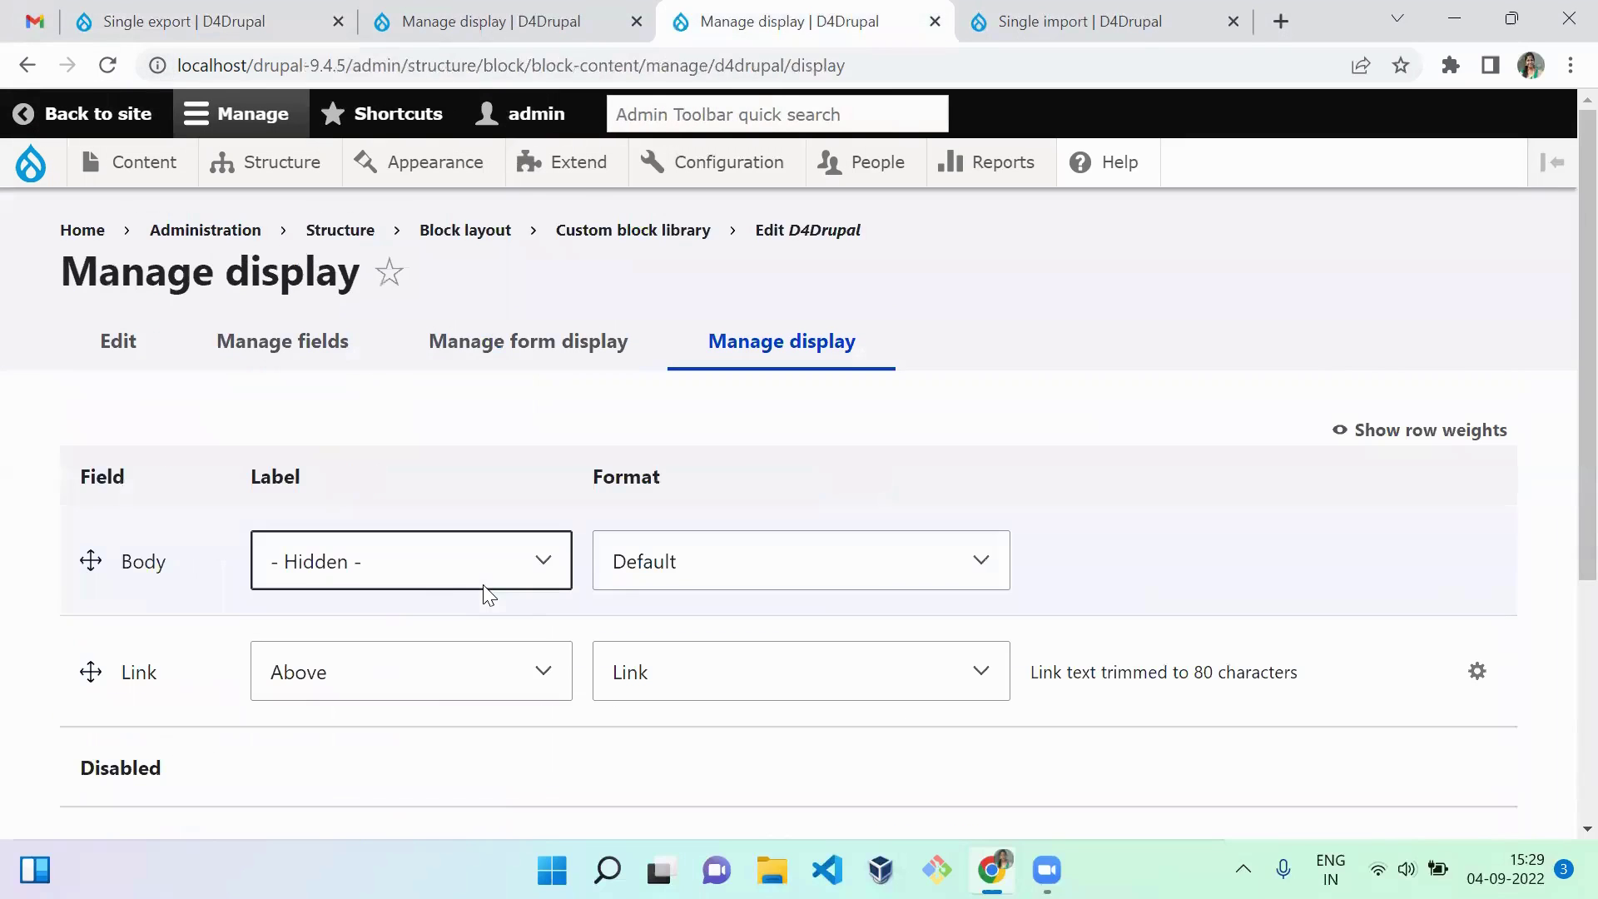
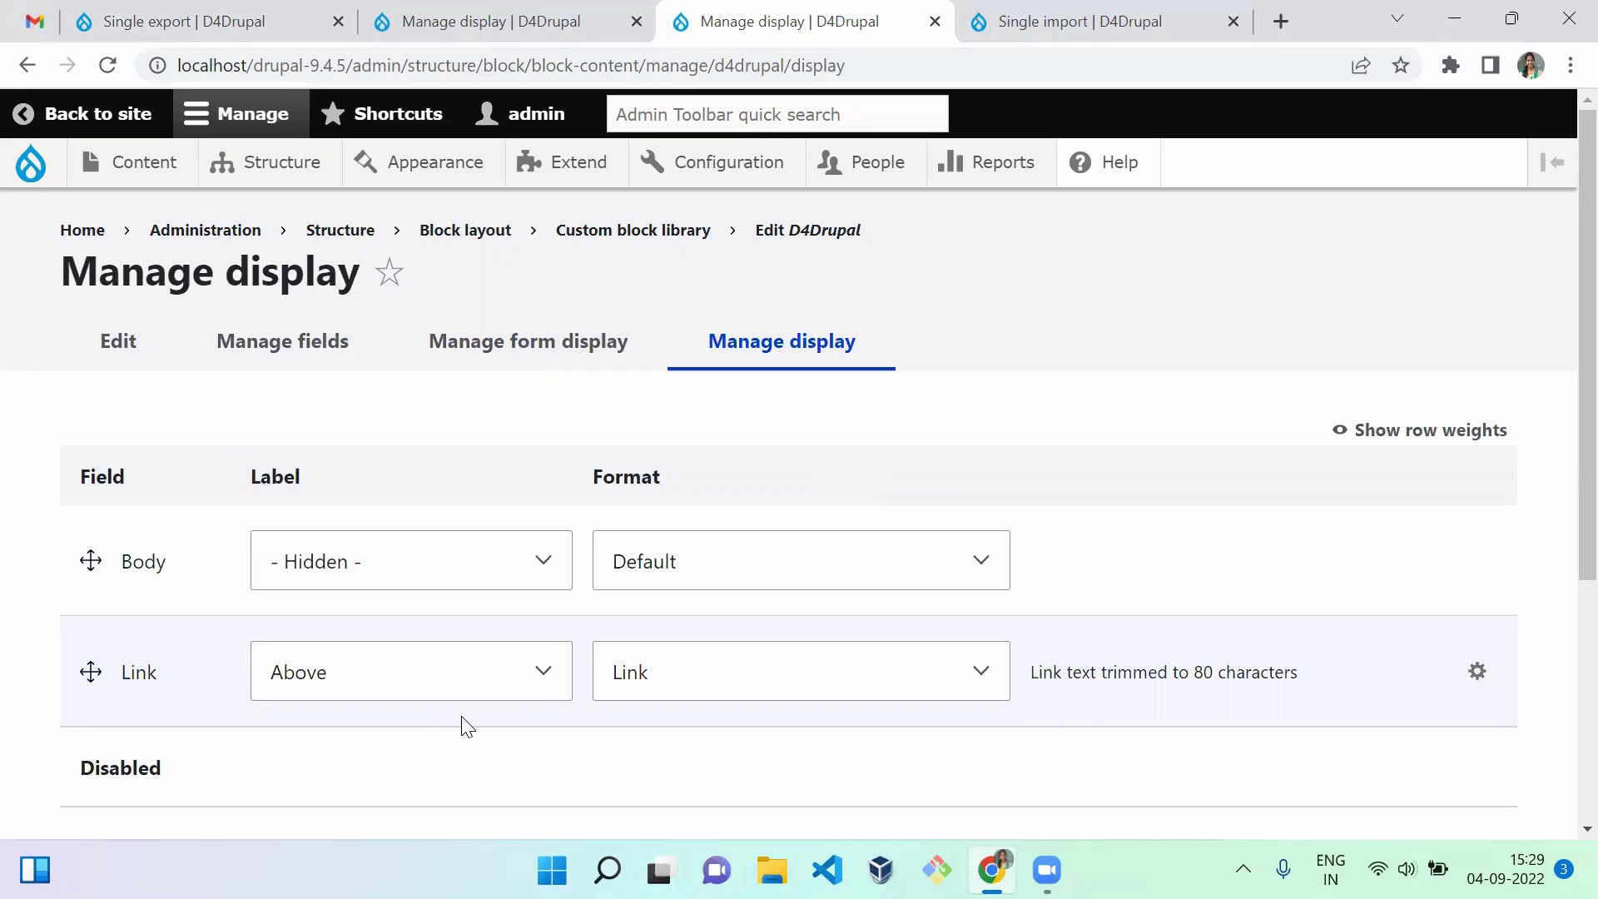
scroll(467, 727, "down", 3)
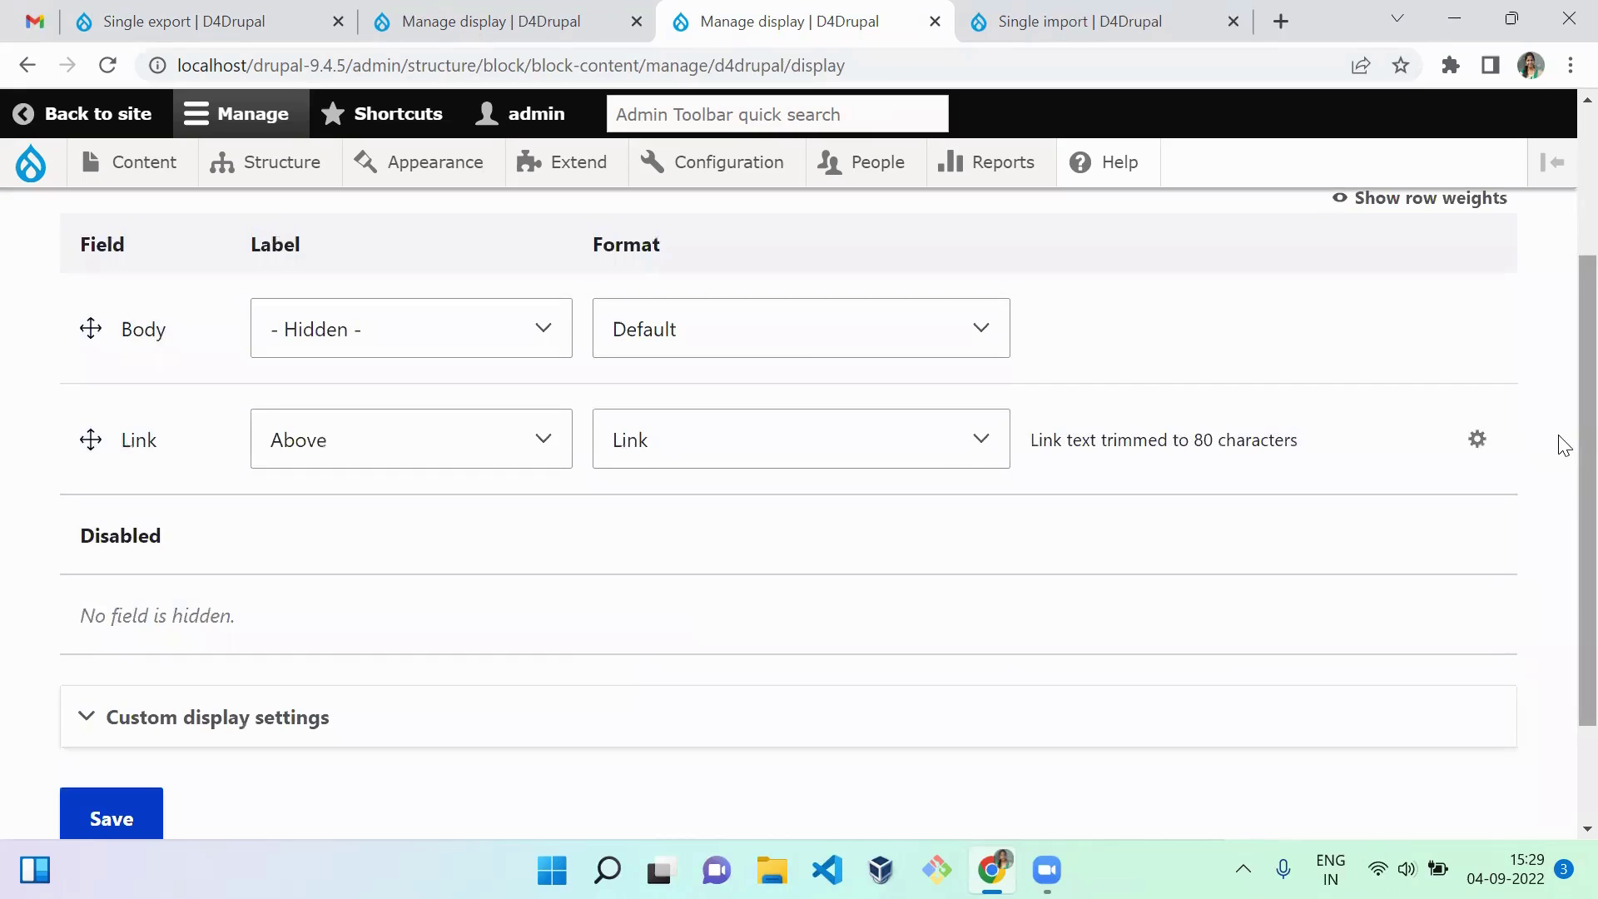
scroll(1564, 445, "up", 3)
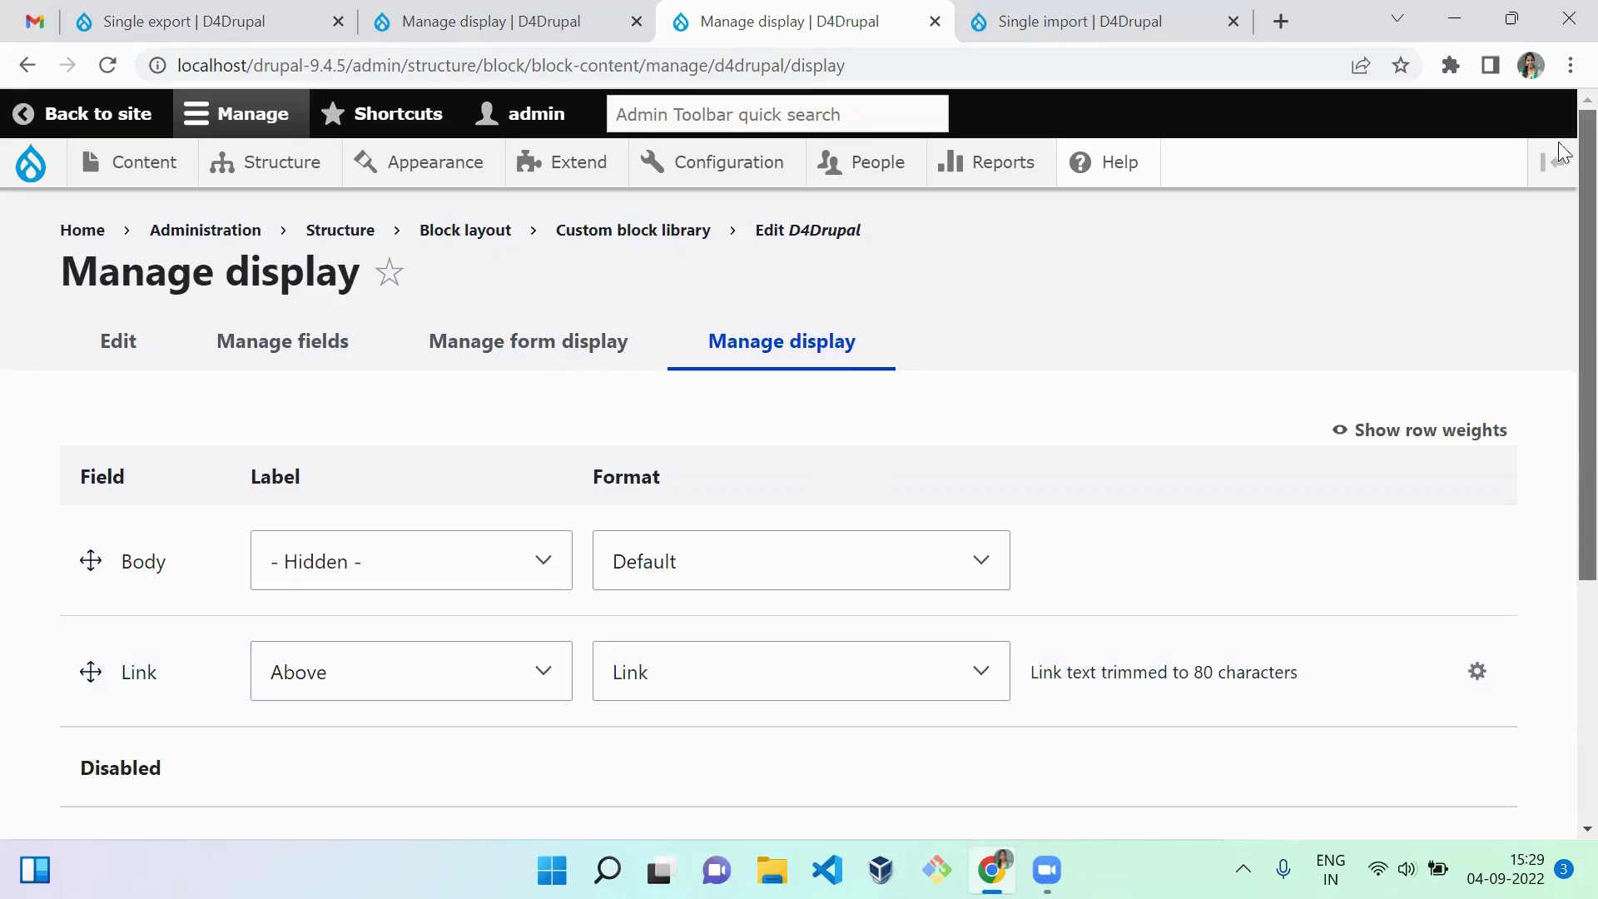
left_click(472, 31)
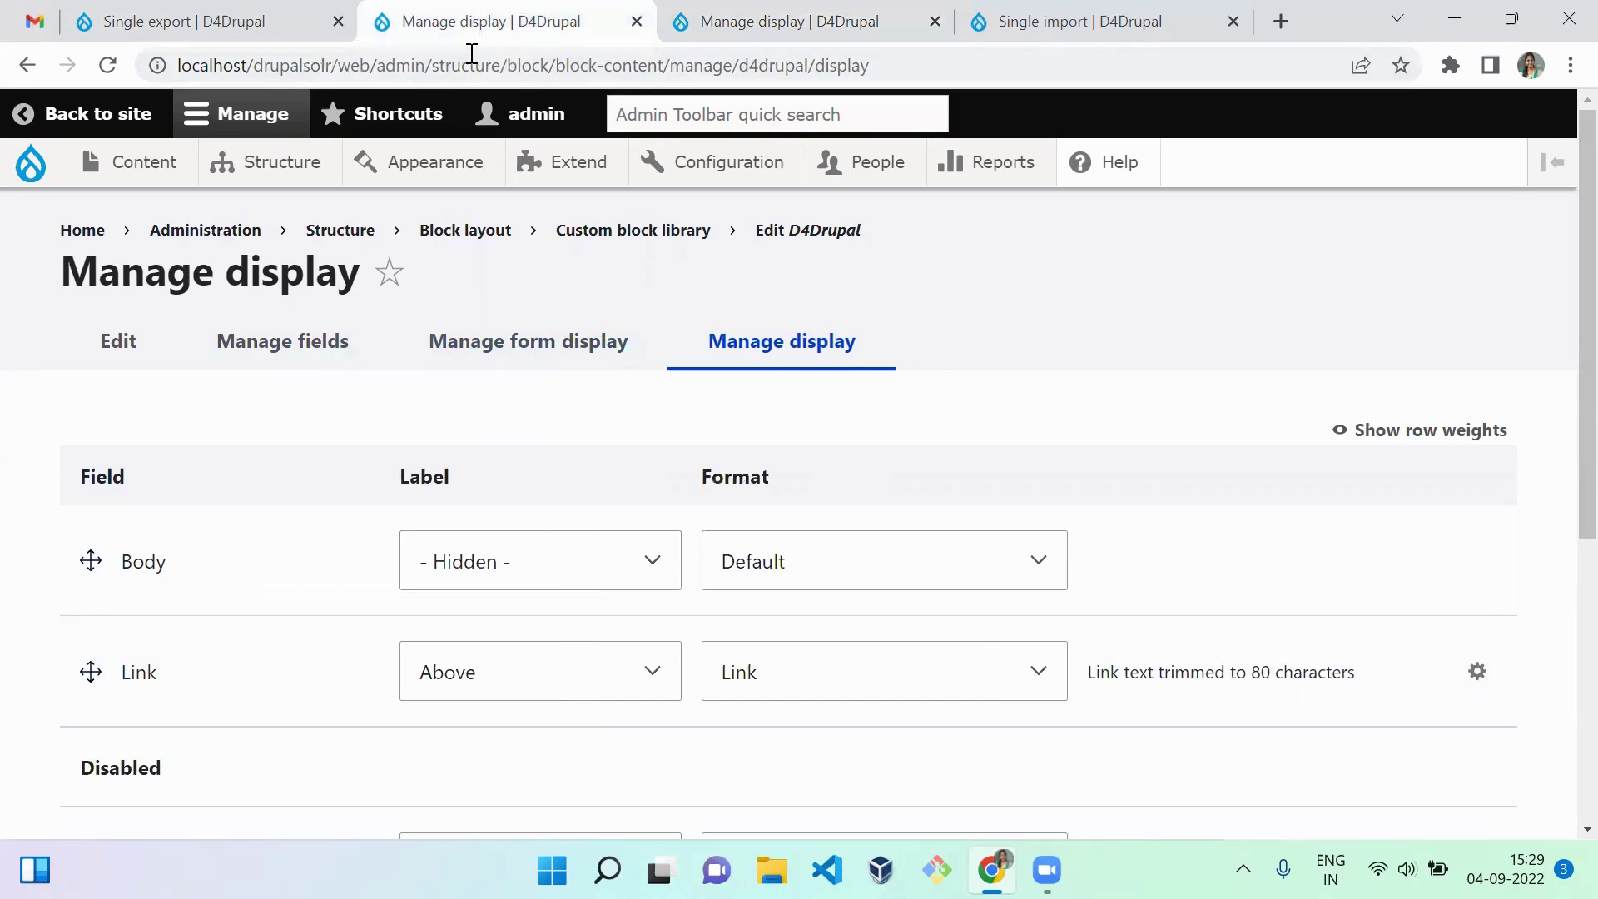
Step: Open drupalsolr's Block layout page and reopen its single export page in a separate browser tab
left_click(167, 20)
mouse_move(260, 162)
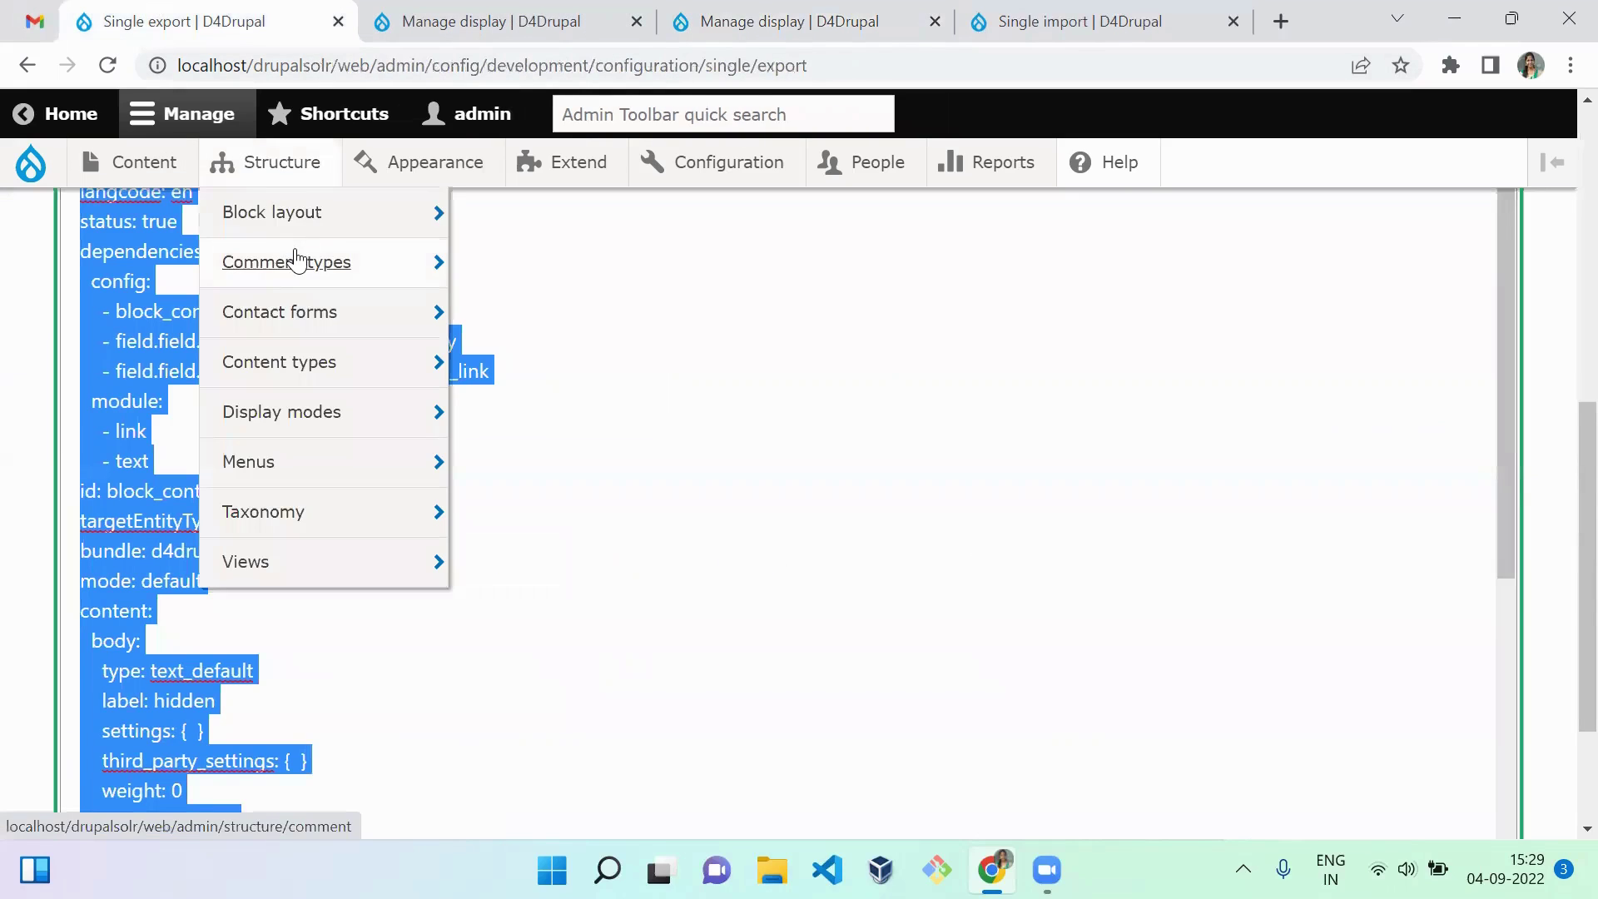
left_click(298, 214)
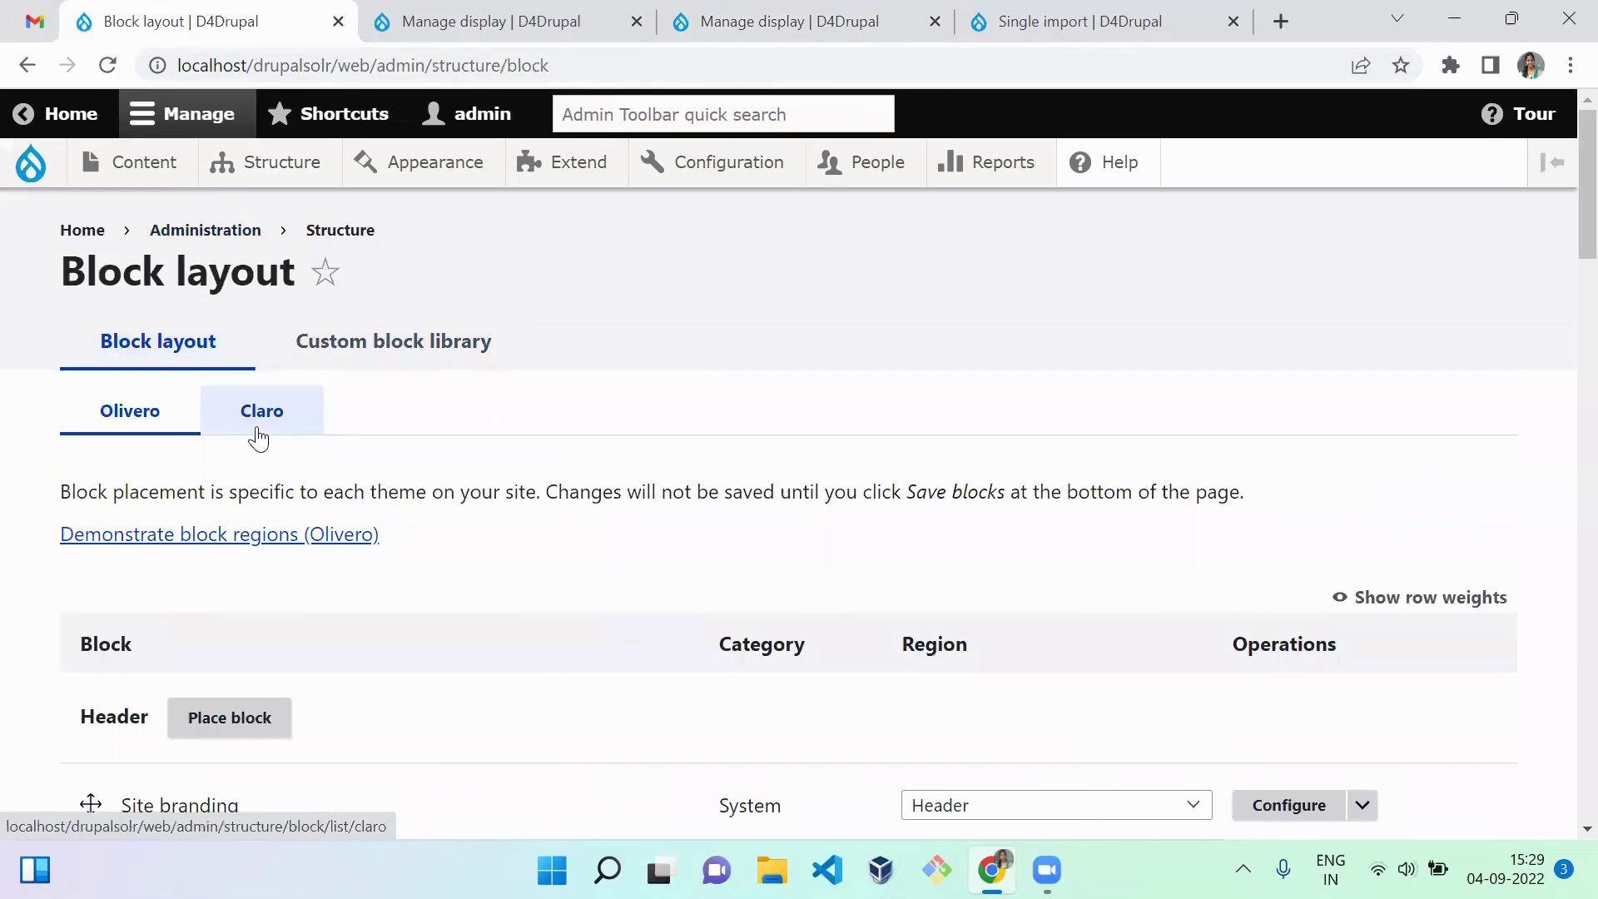
middle_click(30, 65)
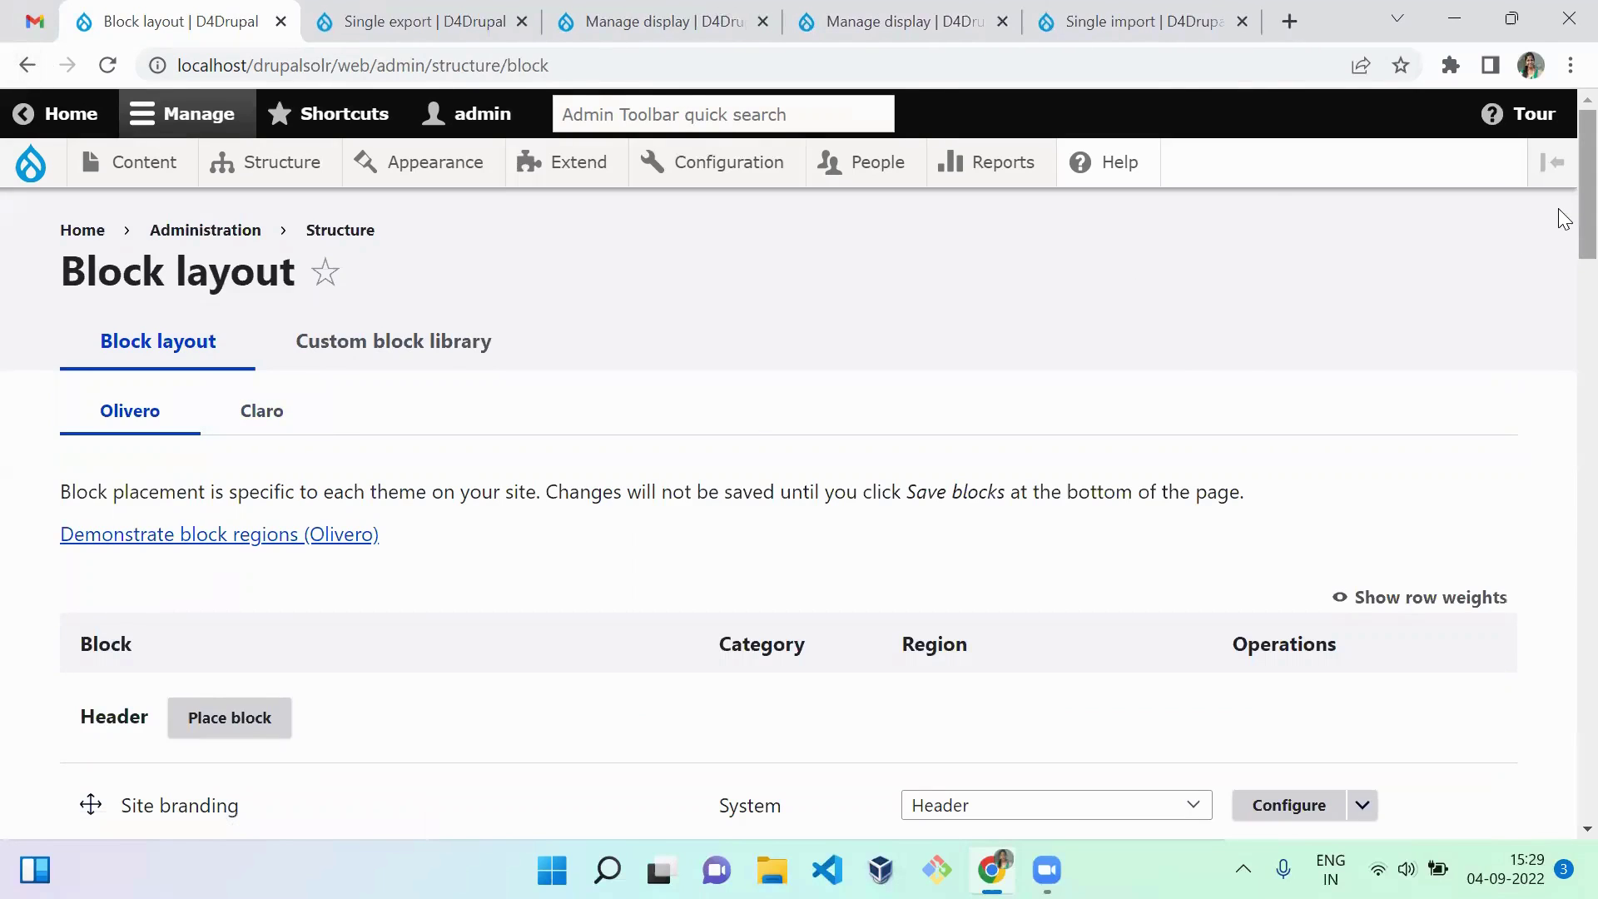
Step: Find the custom block placed in the Sidebar region of drupalsolr's Olivero block layout and check its name
scroll(1559, 205, "down", 10)
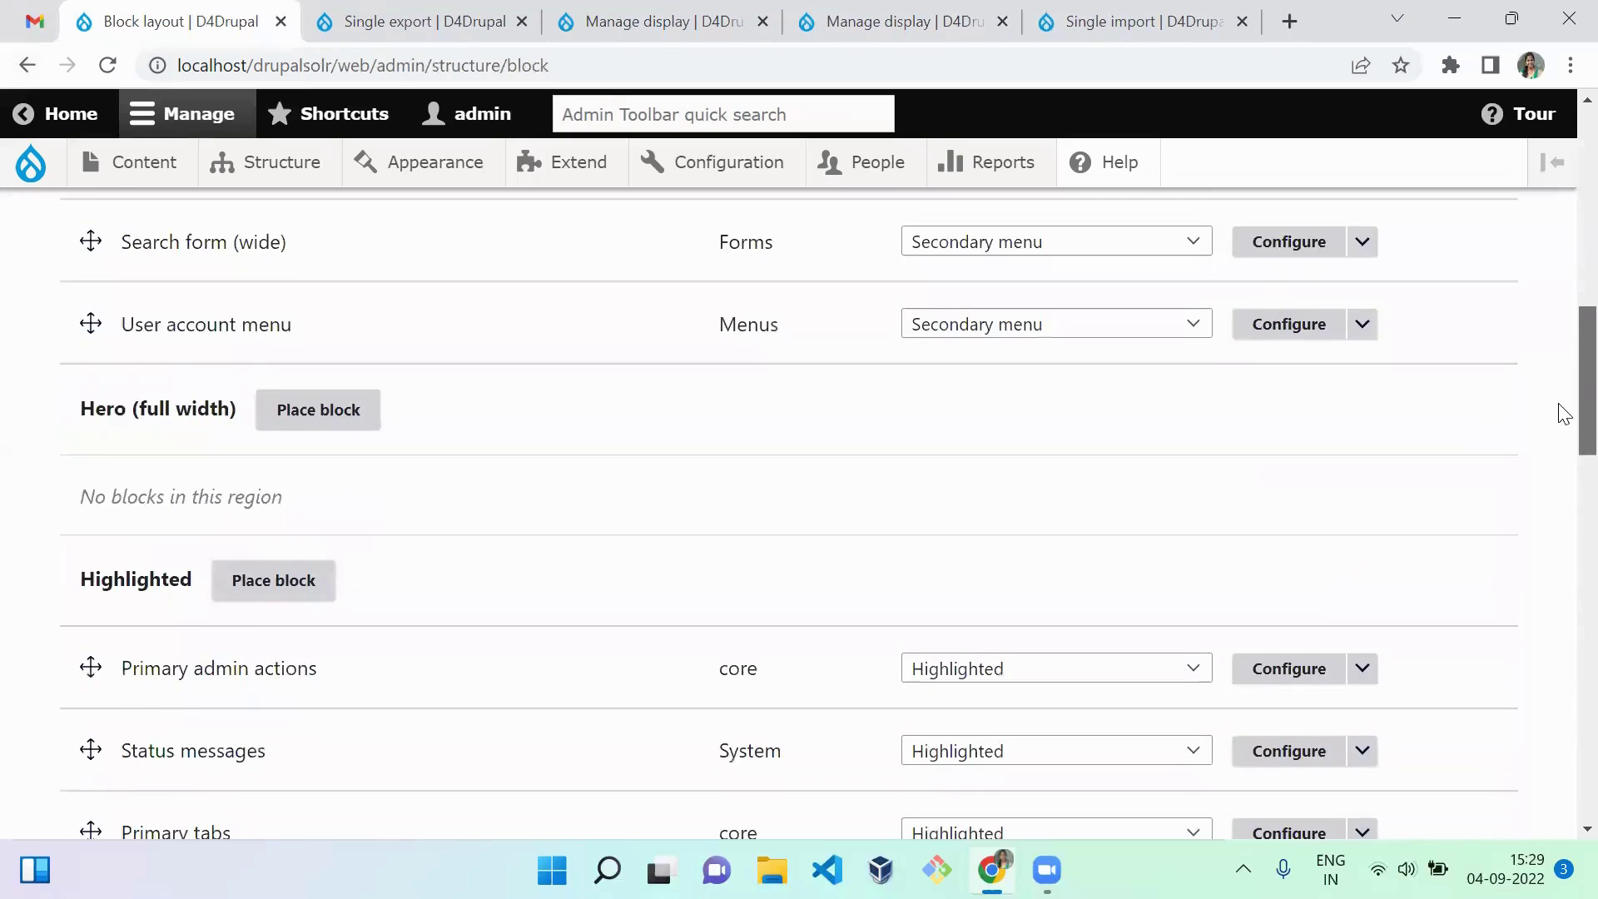
scroll(1562, 500, "down", 12)
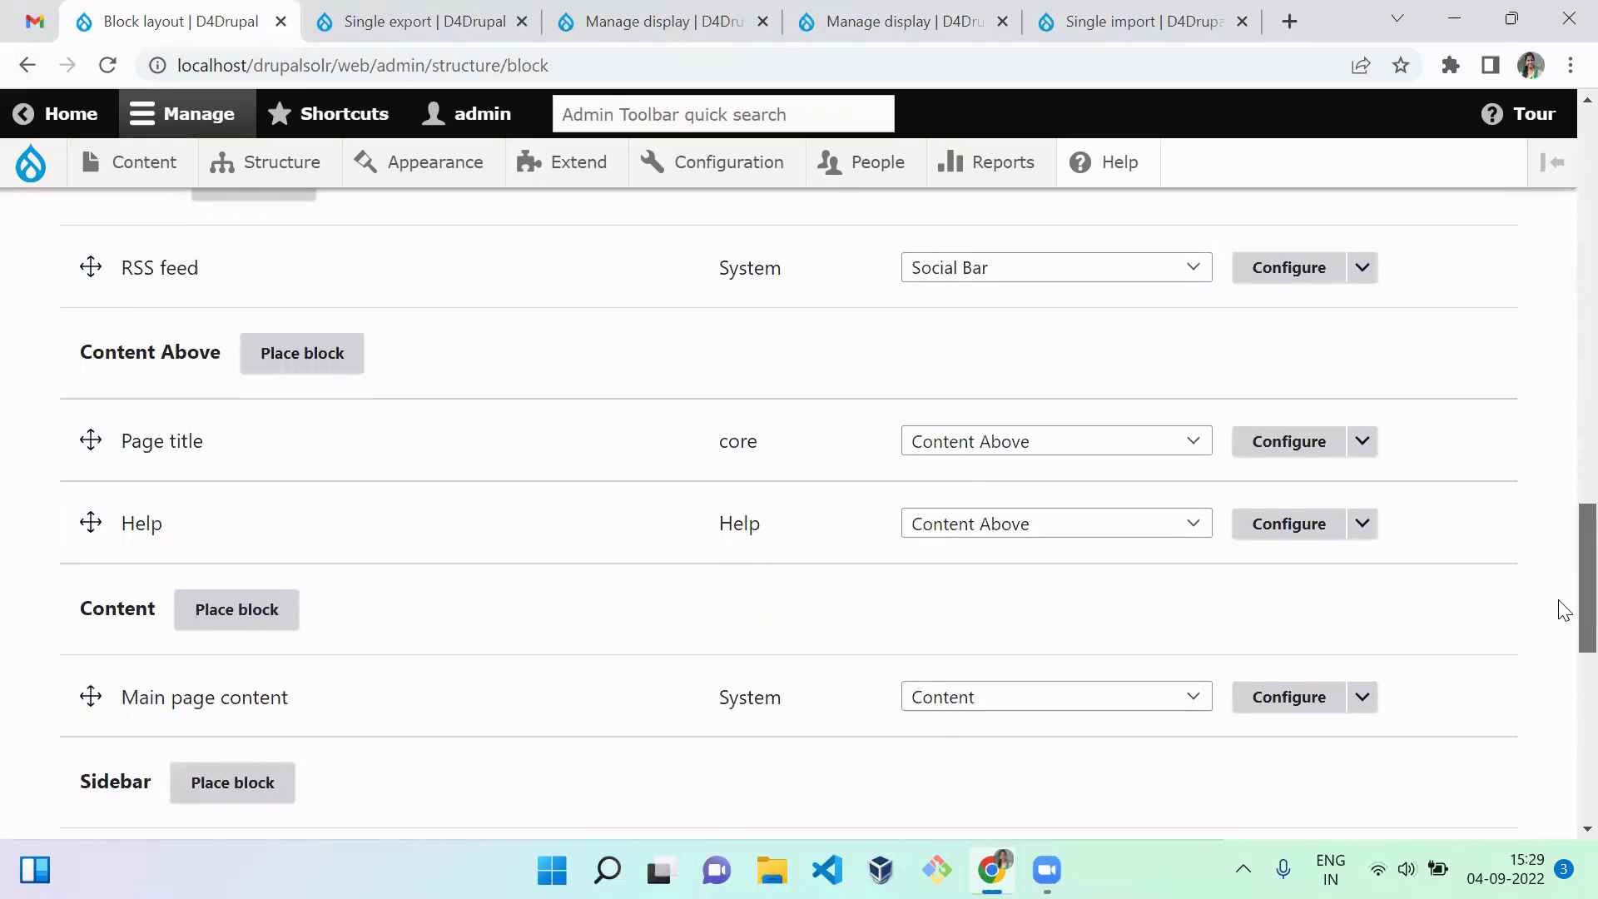
scroll(1562, 611, "up", 2)
scroll(1559, 592, "down", 7)
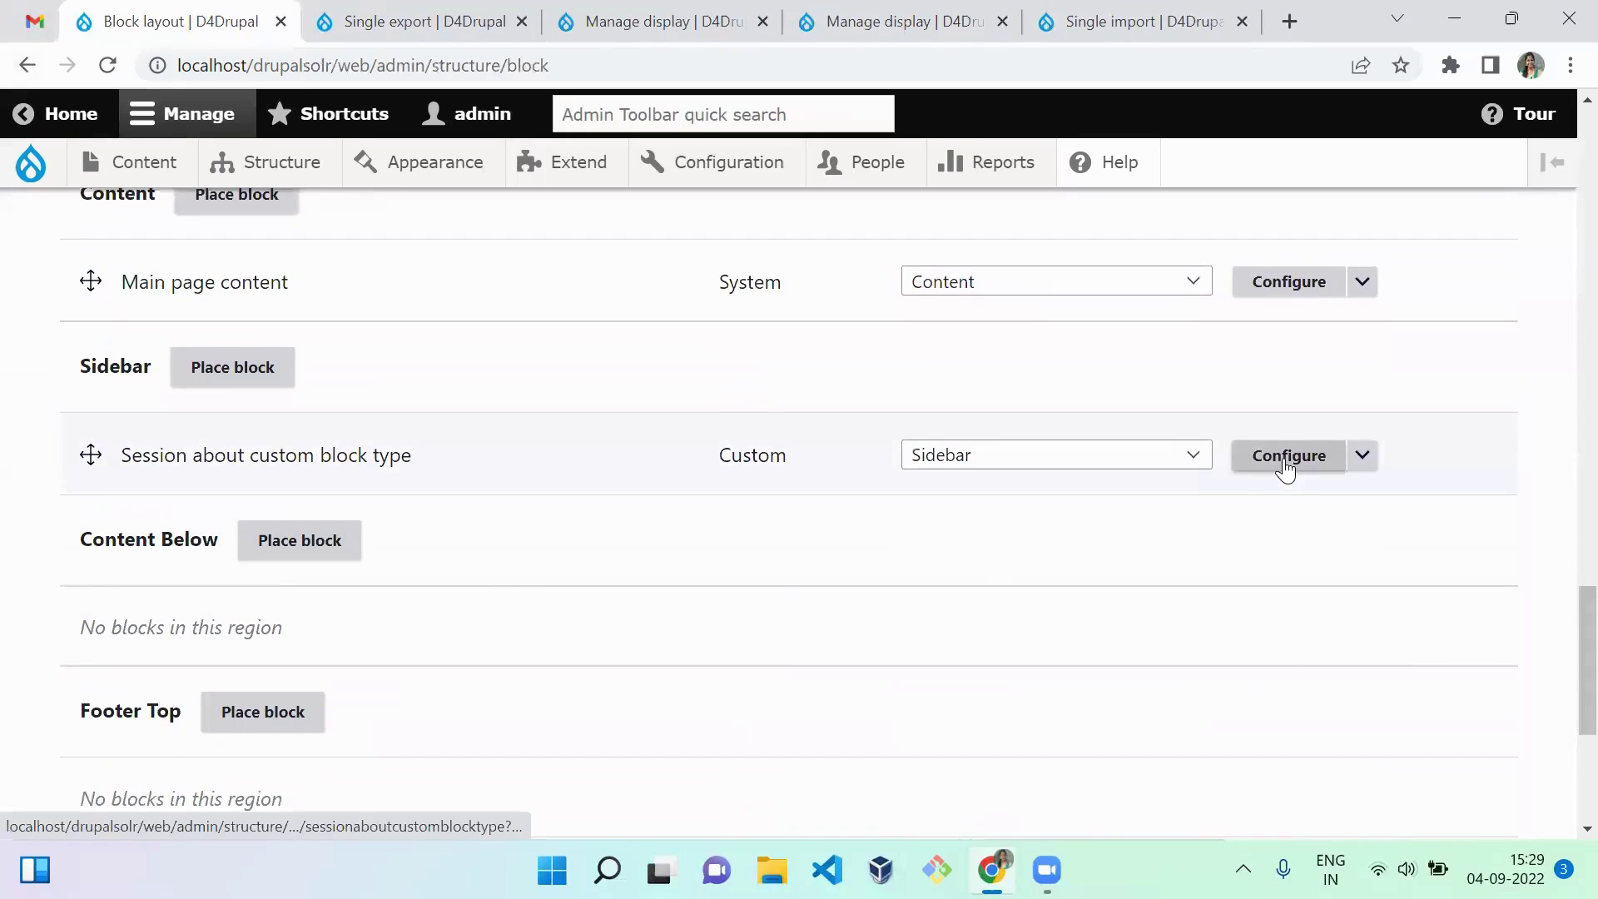
triple_click(242, 455)
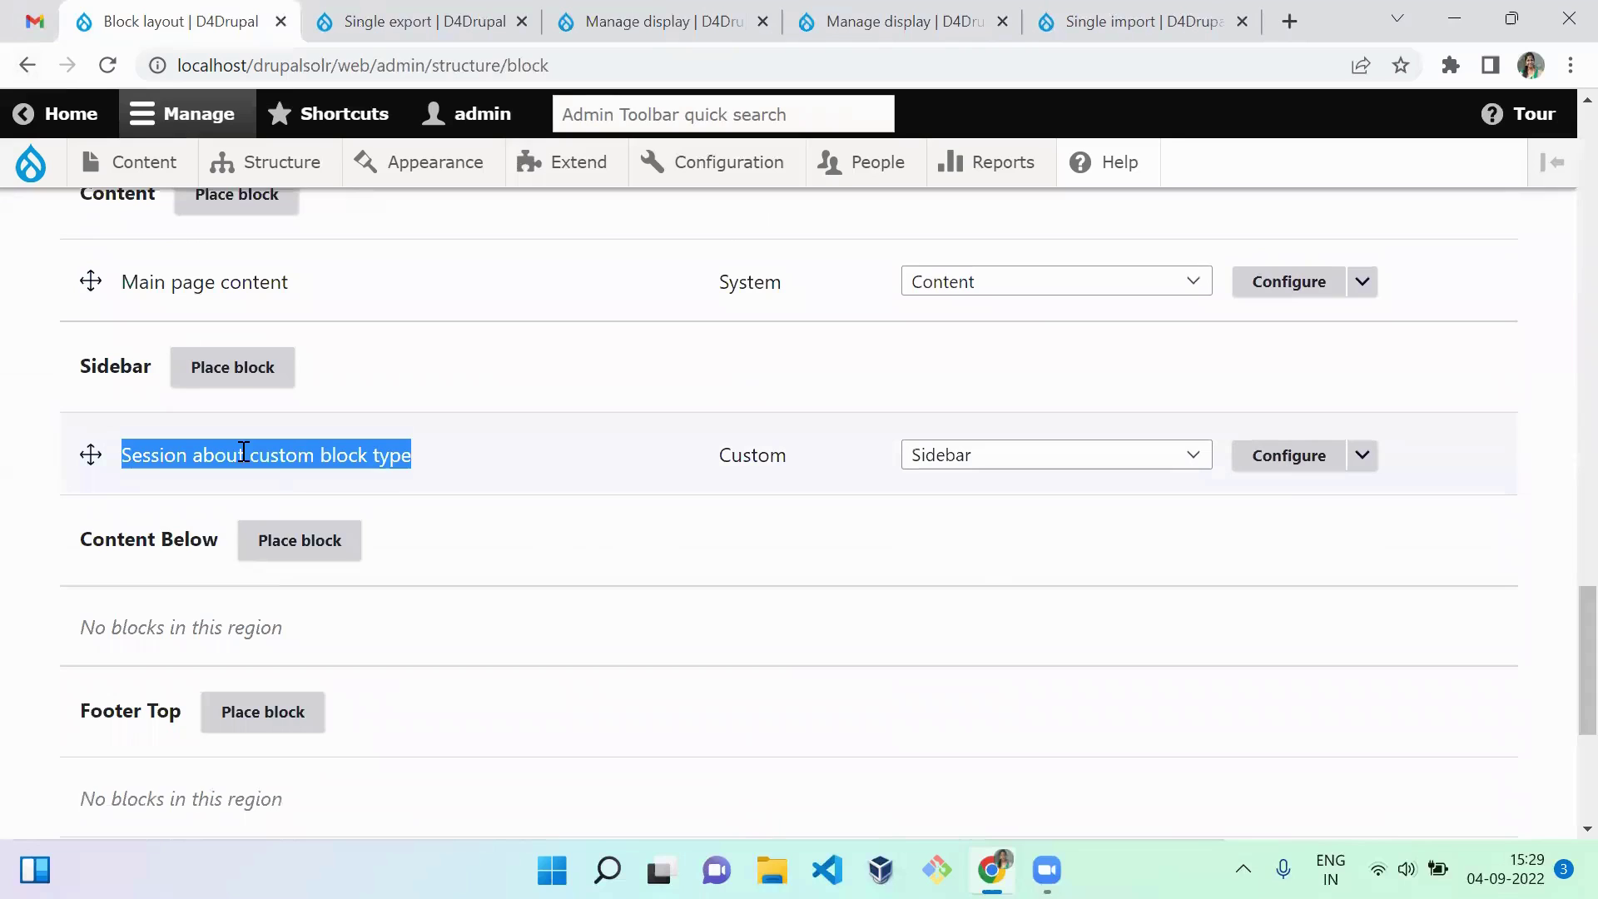
left_click(412, 483)
Step: On drupalsolr's single export page, generate the YAML for the Block configuration Session about custom block type (sessionaboutcustomblocktype)
left_click(393, 32)
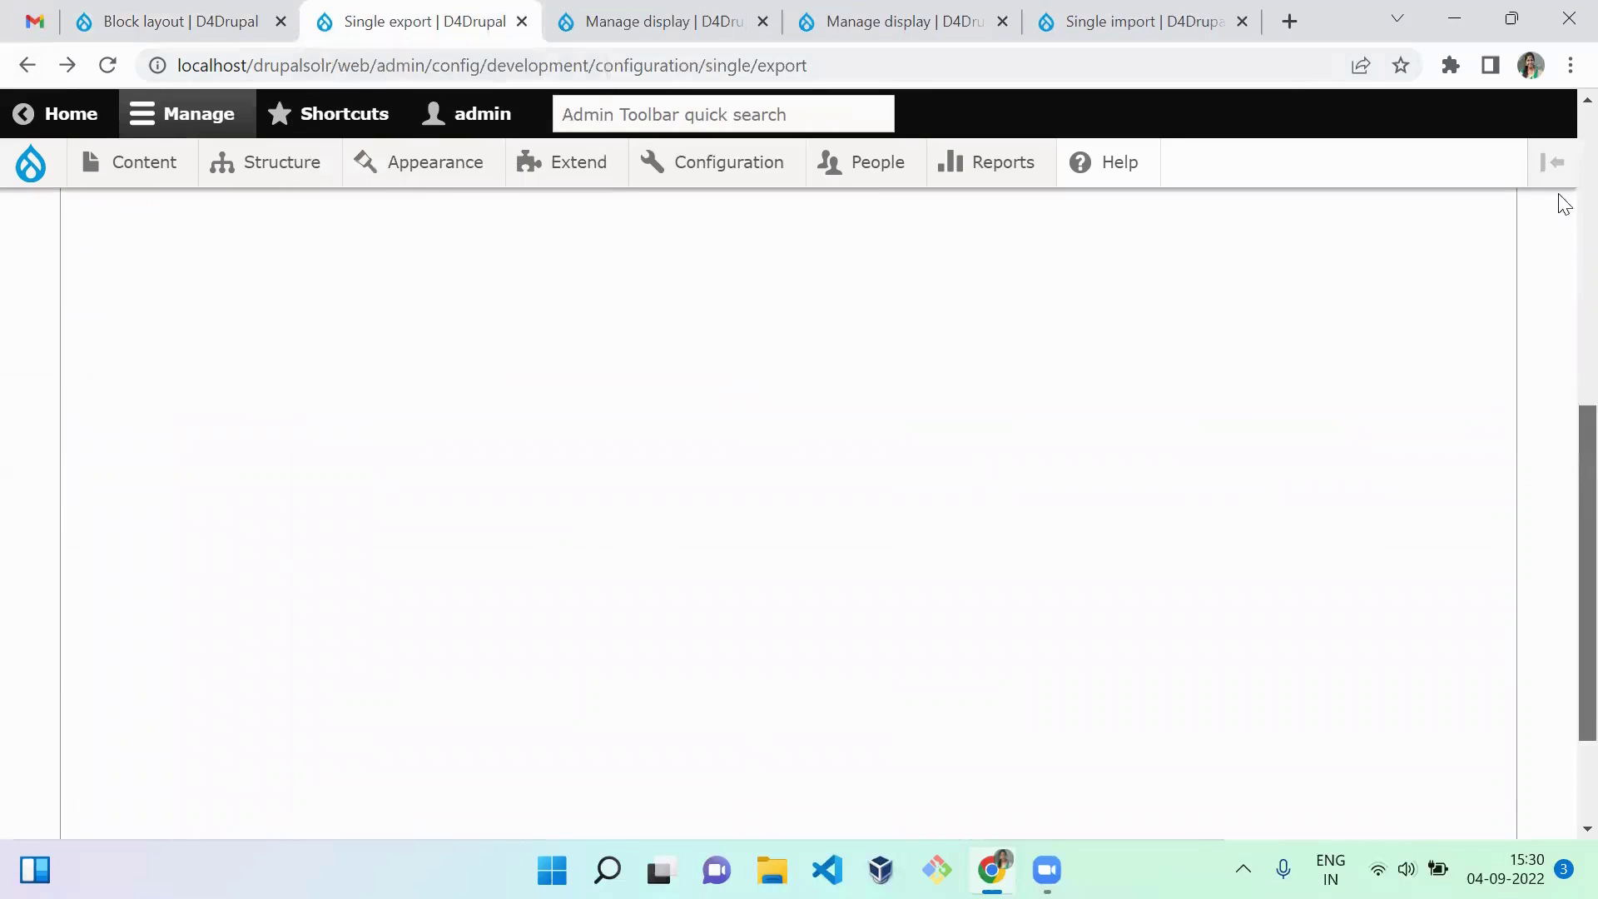
left_click(222, 592)
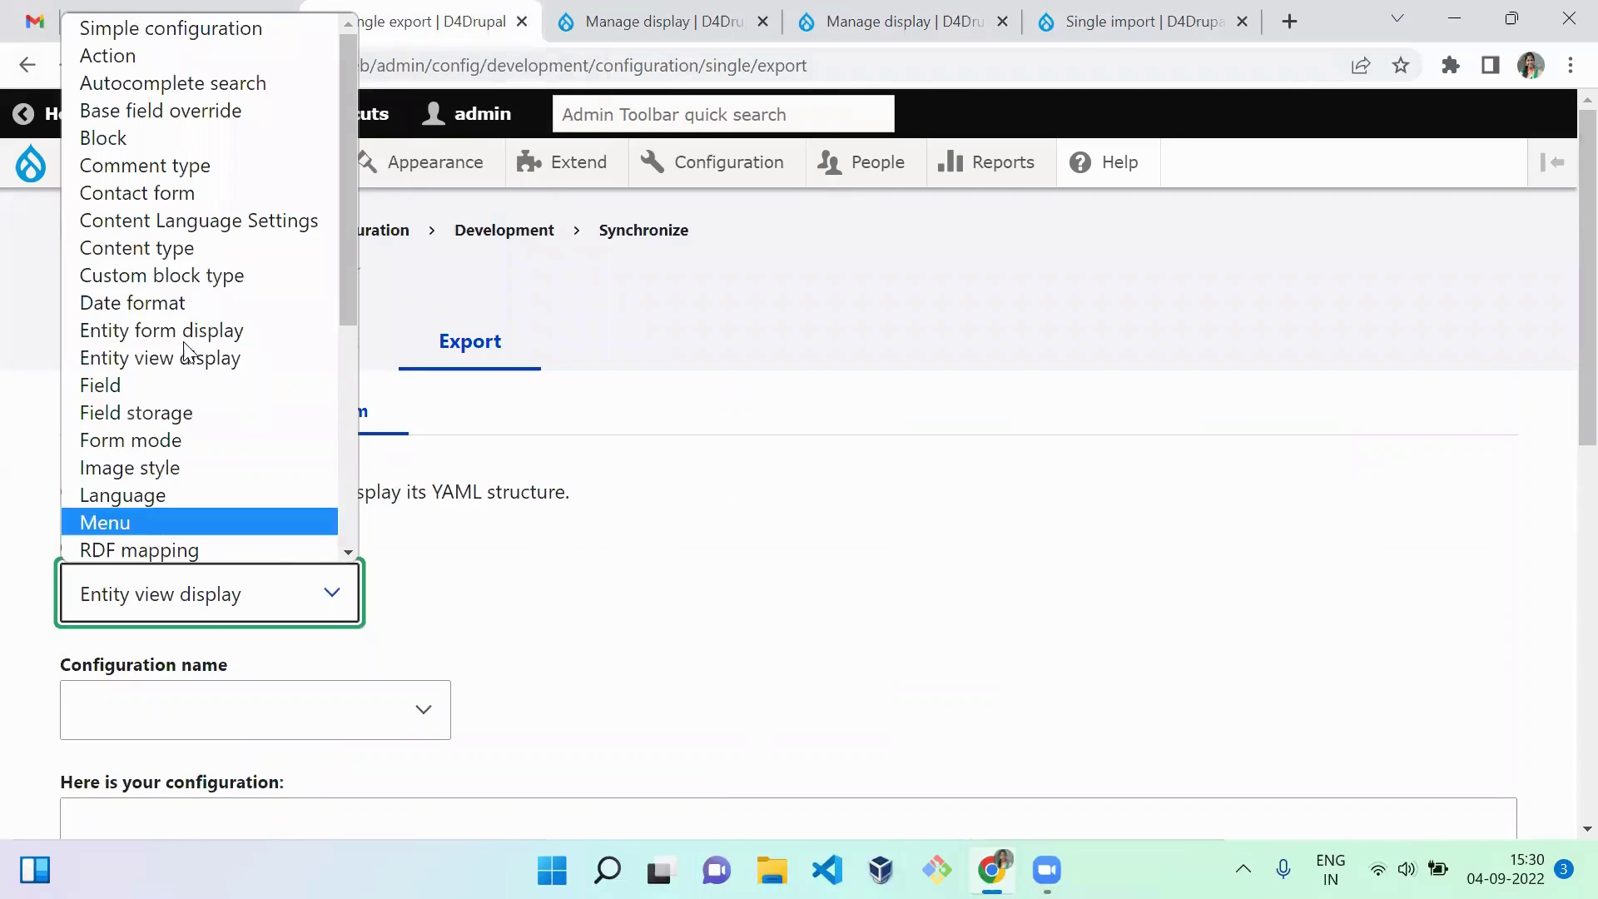
left_click(214, 139)
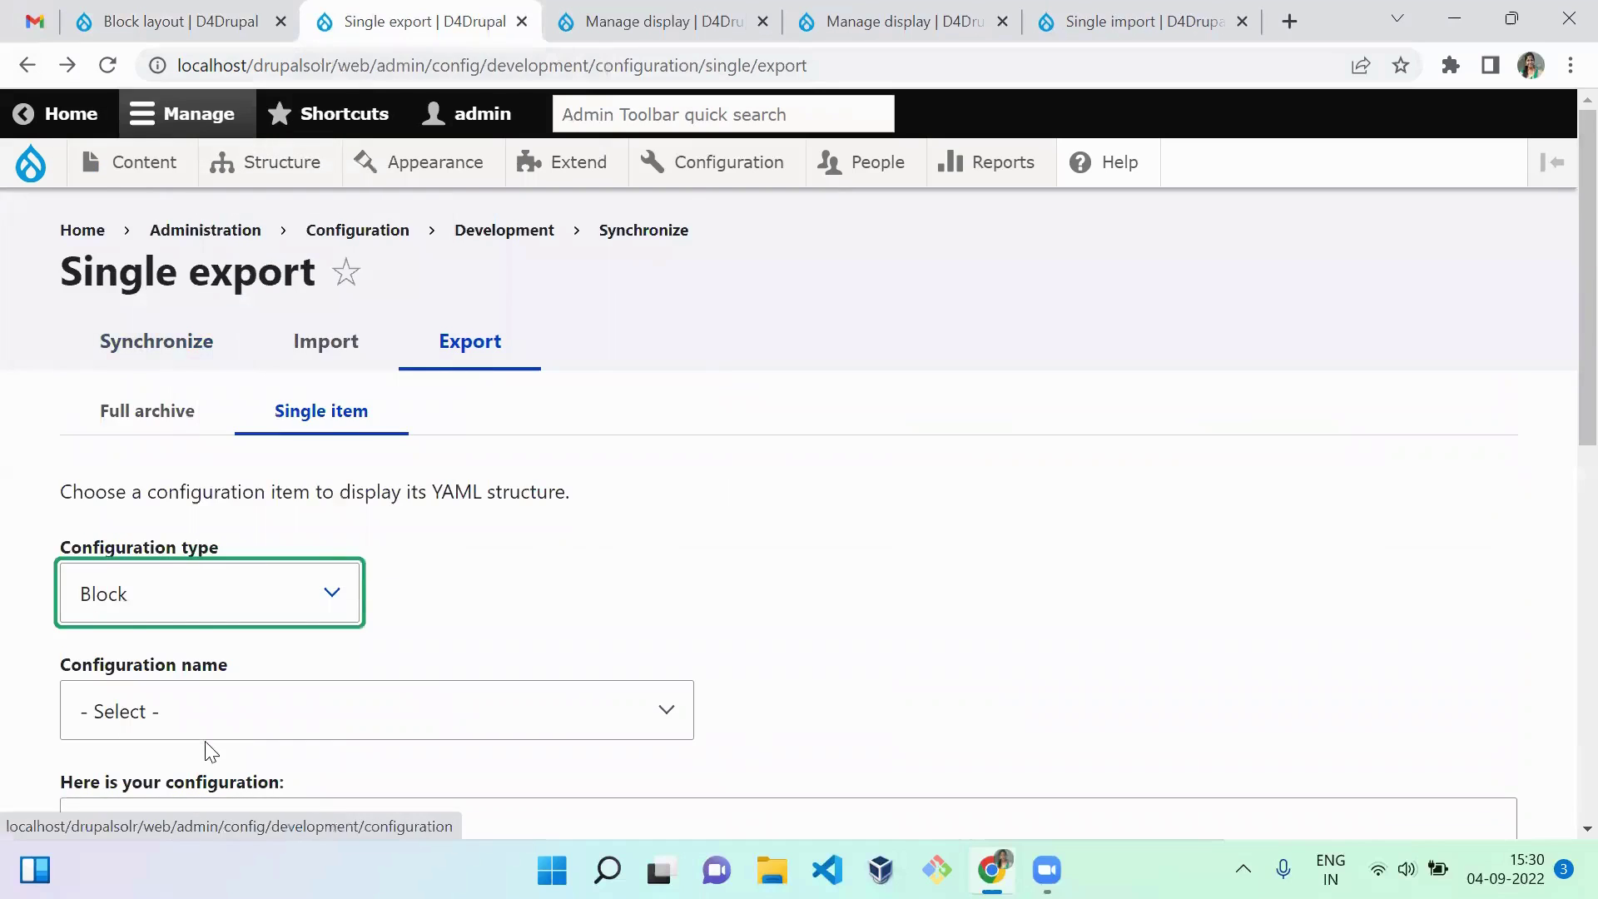
left_click(213, 716)
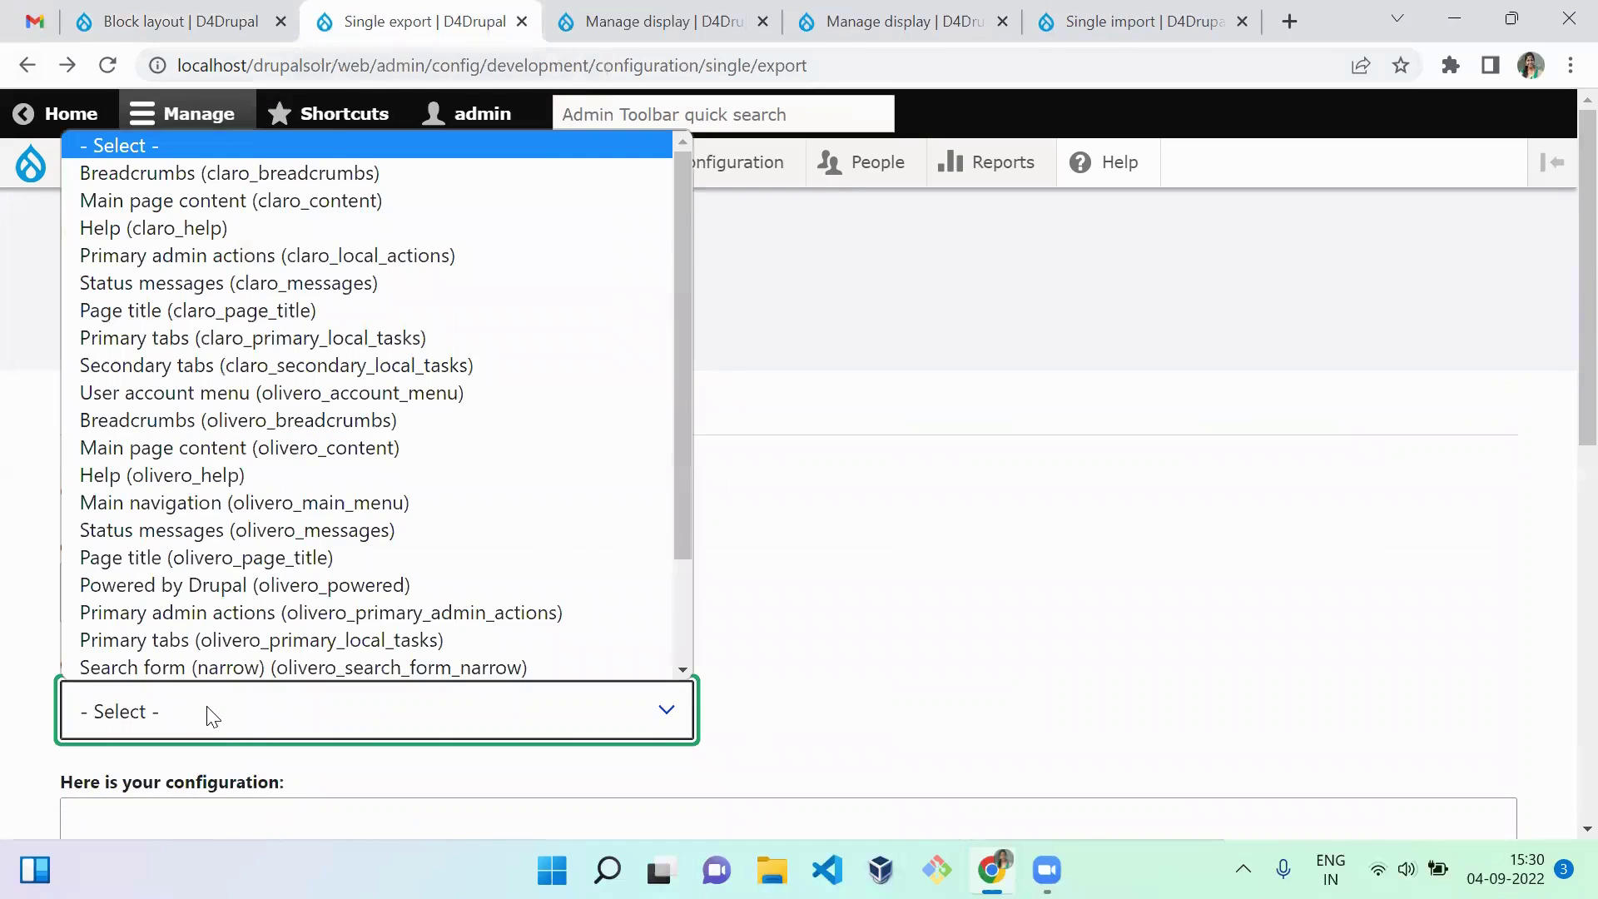
type("sessionaboutcustomblocktype)")
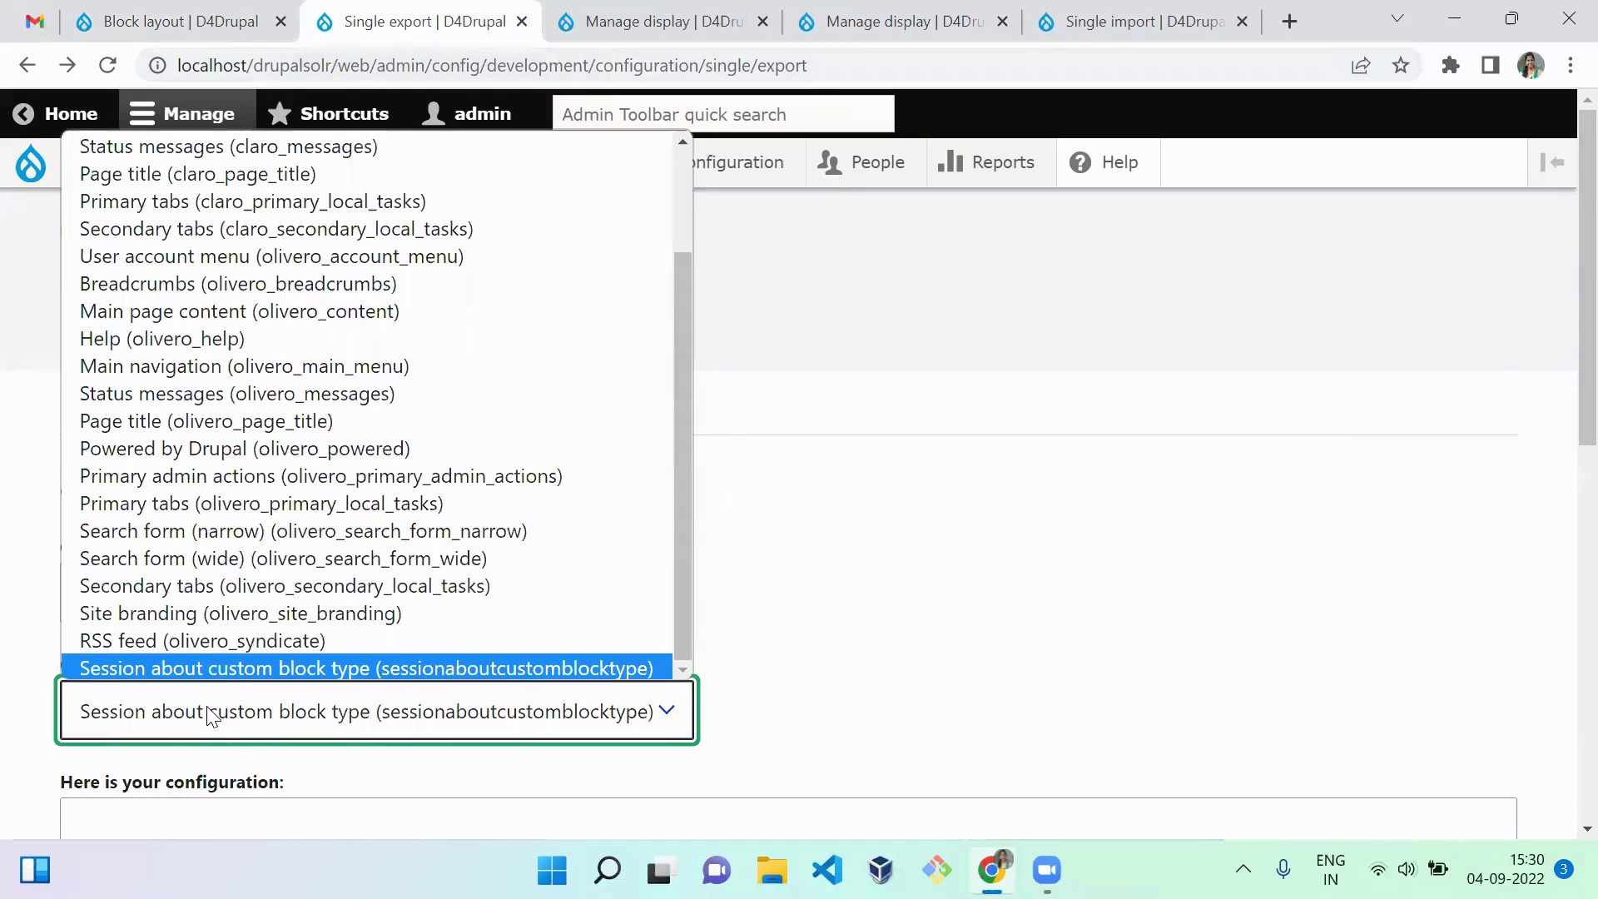
left_click(282, 662)
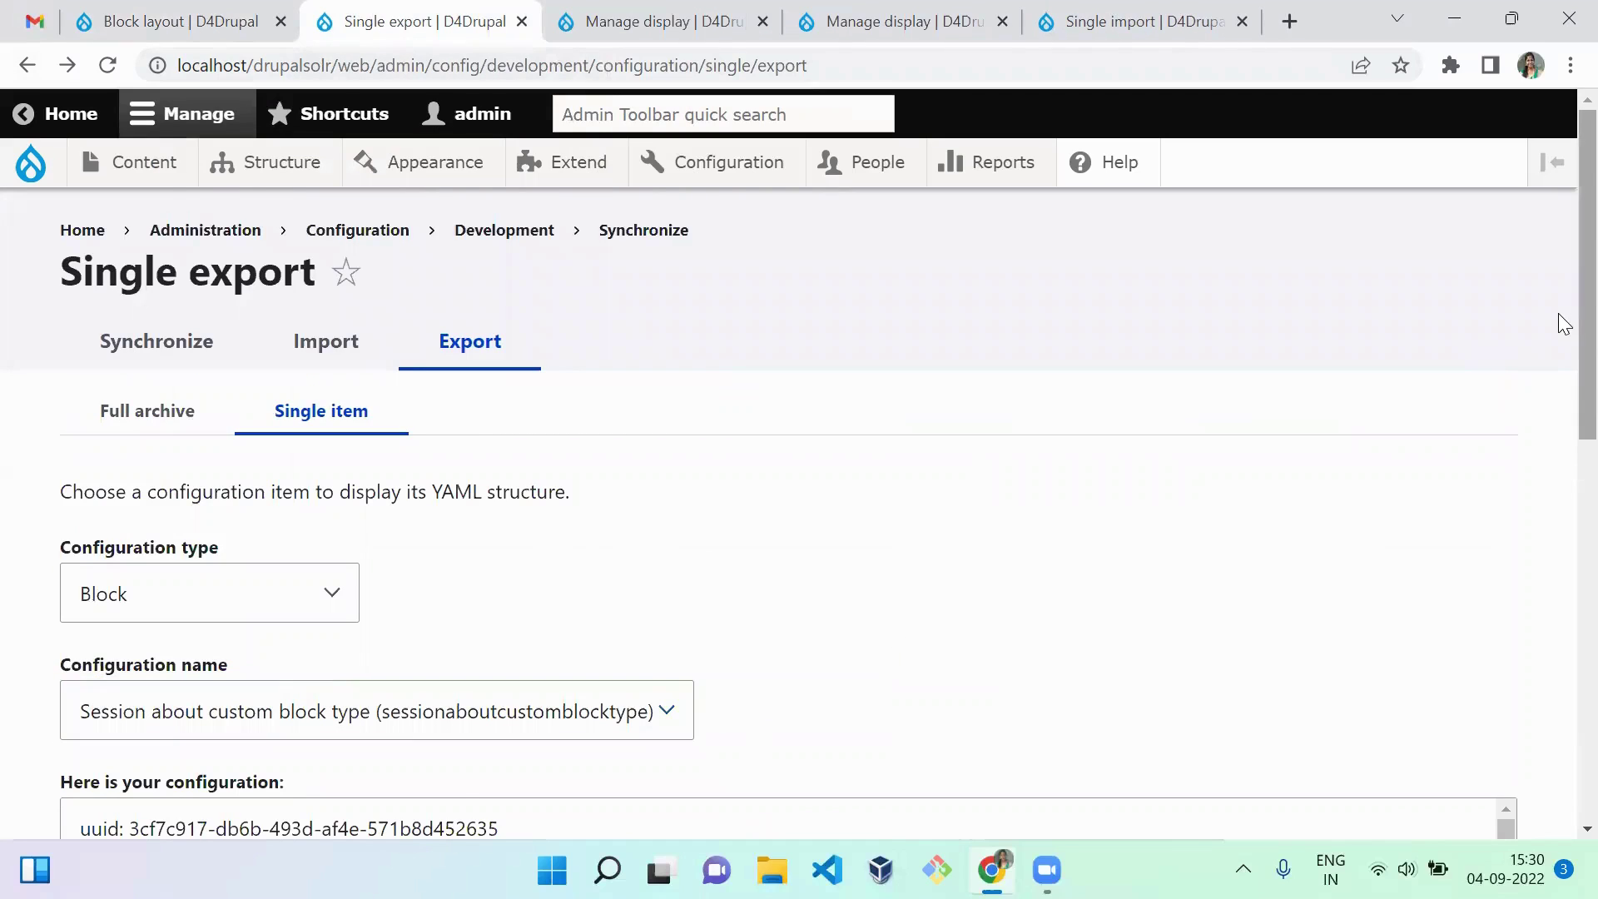
Step: Copy the full YAML of the exported Session about custom block type block
left_click_drag(1565, 325, 1563, 631)
scroll(1565, 631, "down", 1)
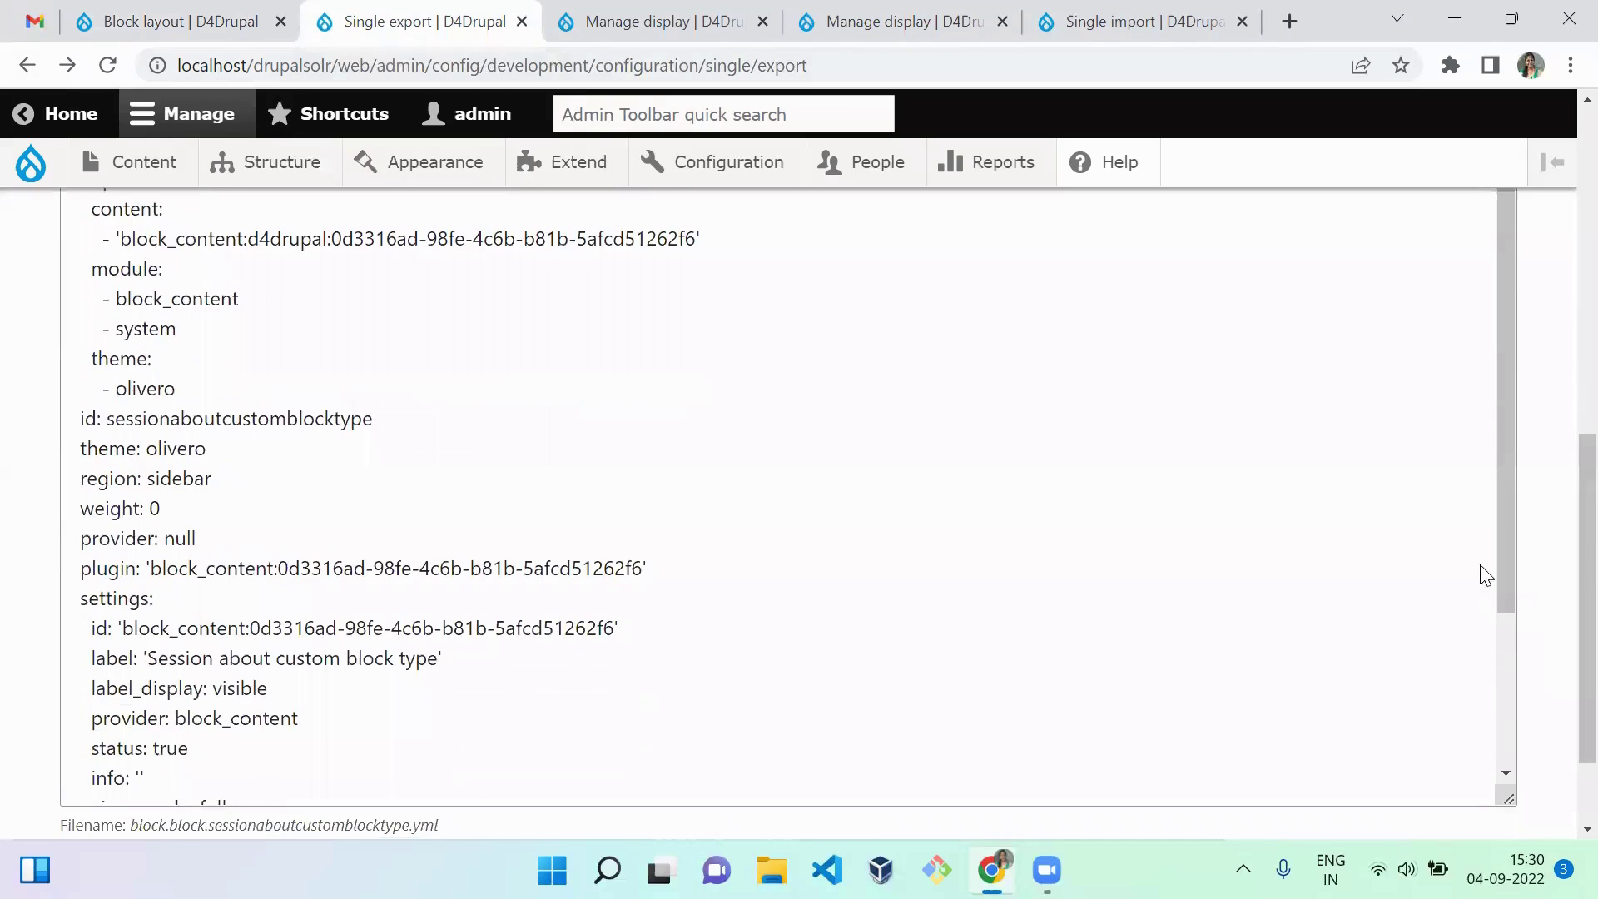
left_click(906, 602)
key("ctrl+a")
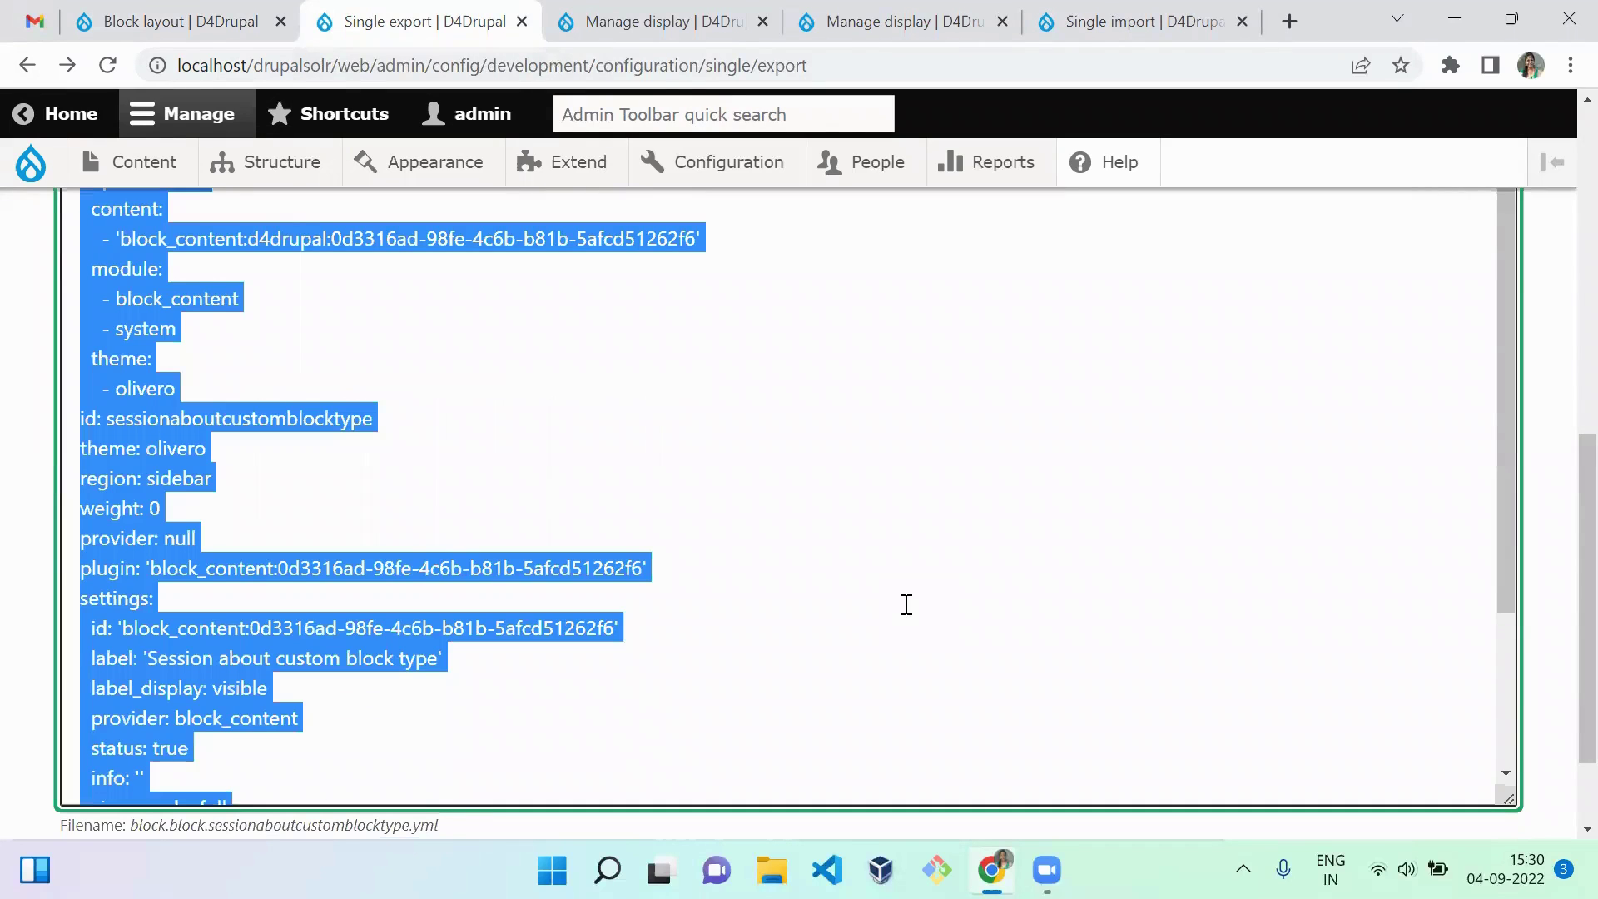
Step: On drupal-9.4.5's single import page, set the configuration type to Block and paste the copied block YAML
key("ctrl+Tab")
key("ctrl+Tab")
key("ctrl+Tab")
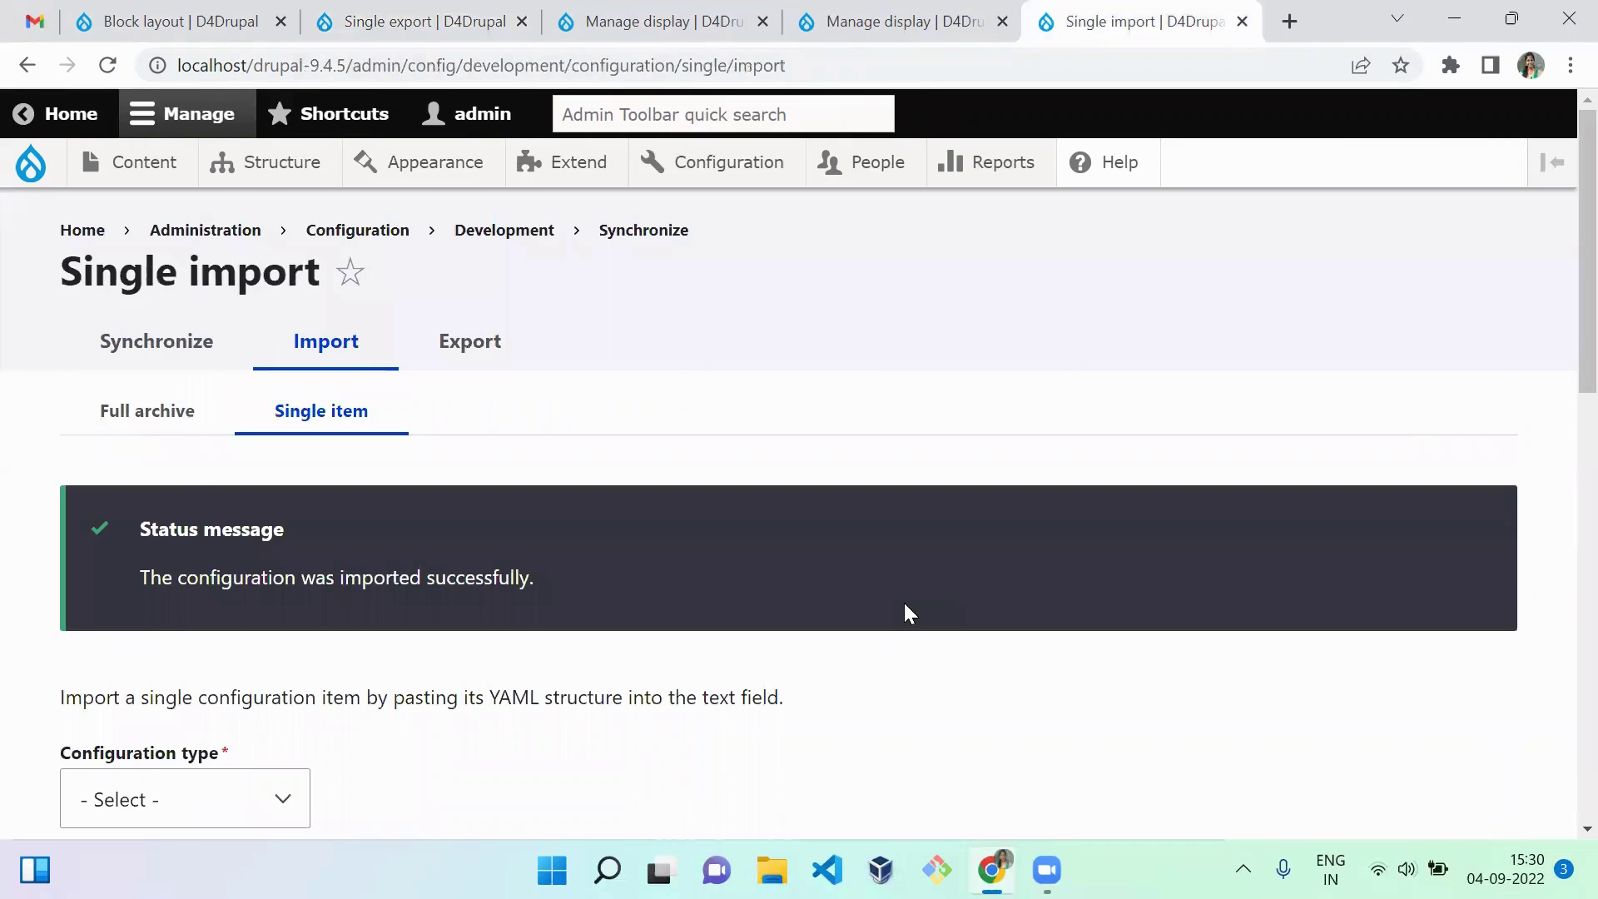
scroll(1561, 433, "down", 6)
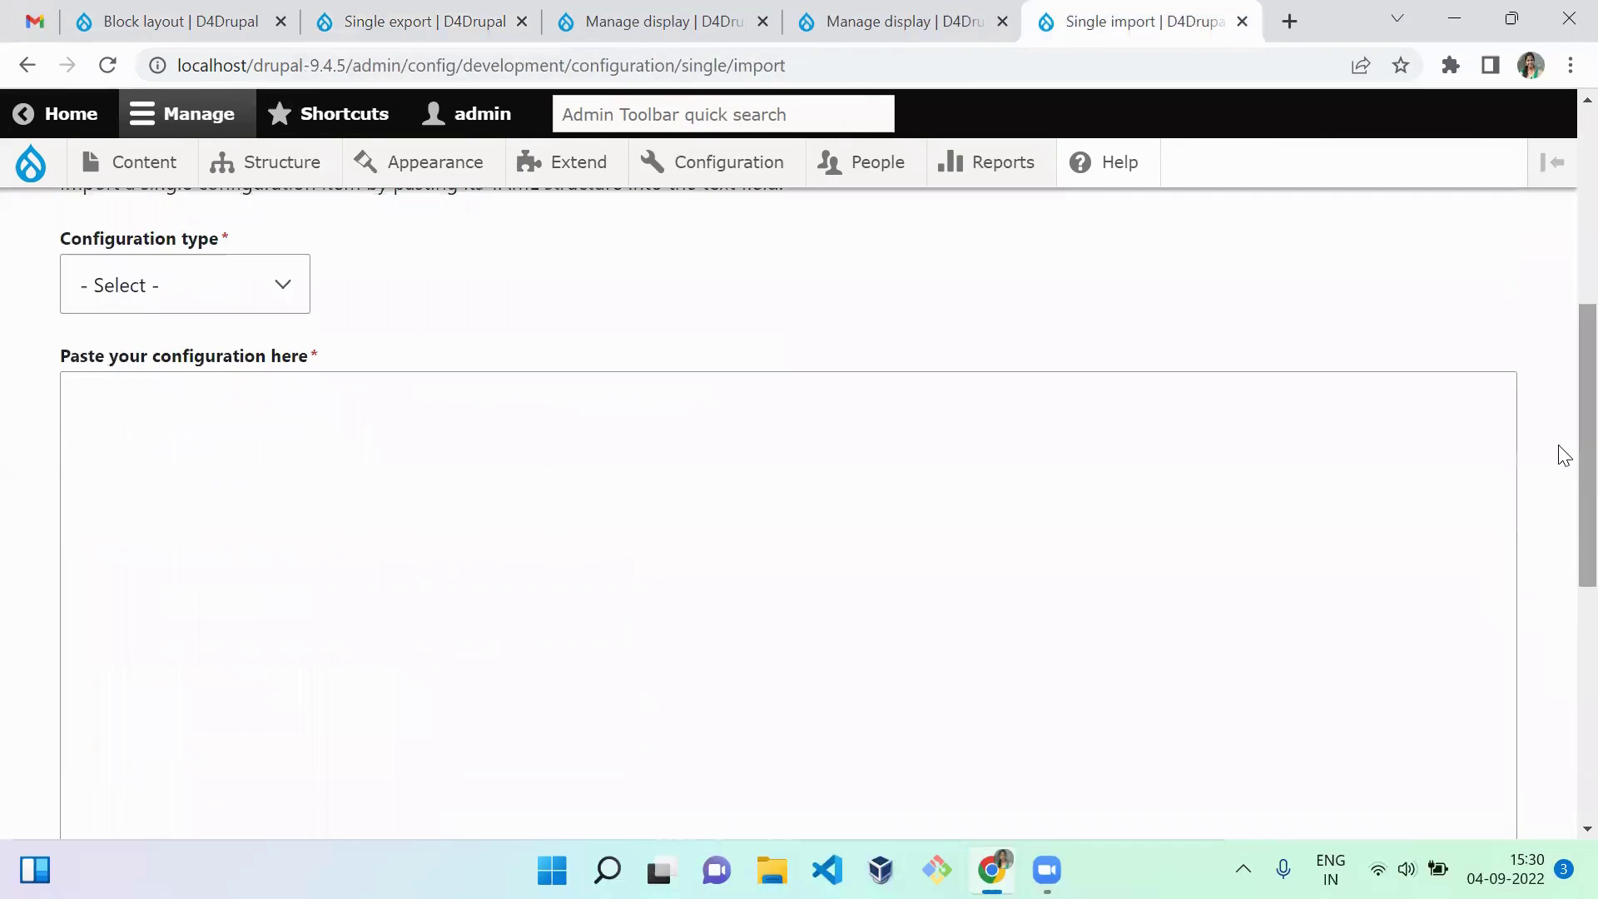
left_click(126, 308)
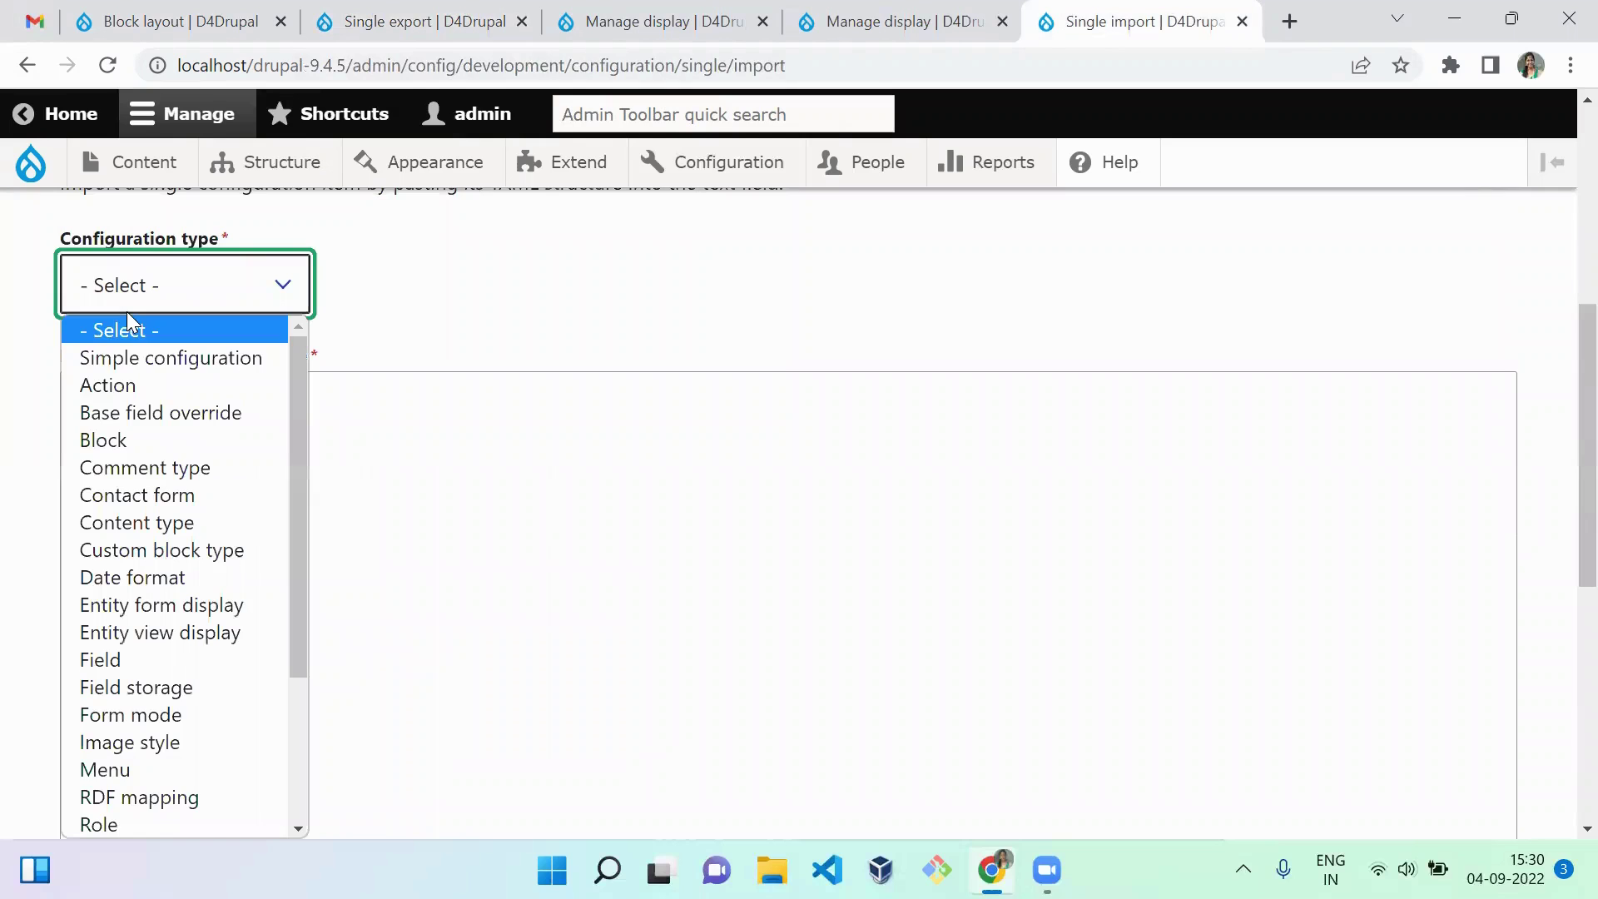
left_click(160, 439)
left_click(228, 483)
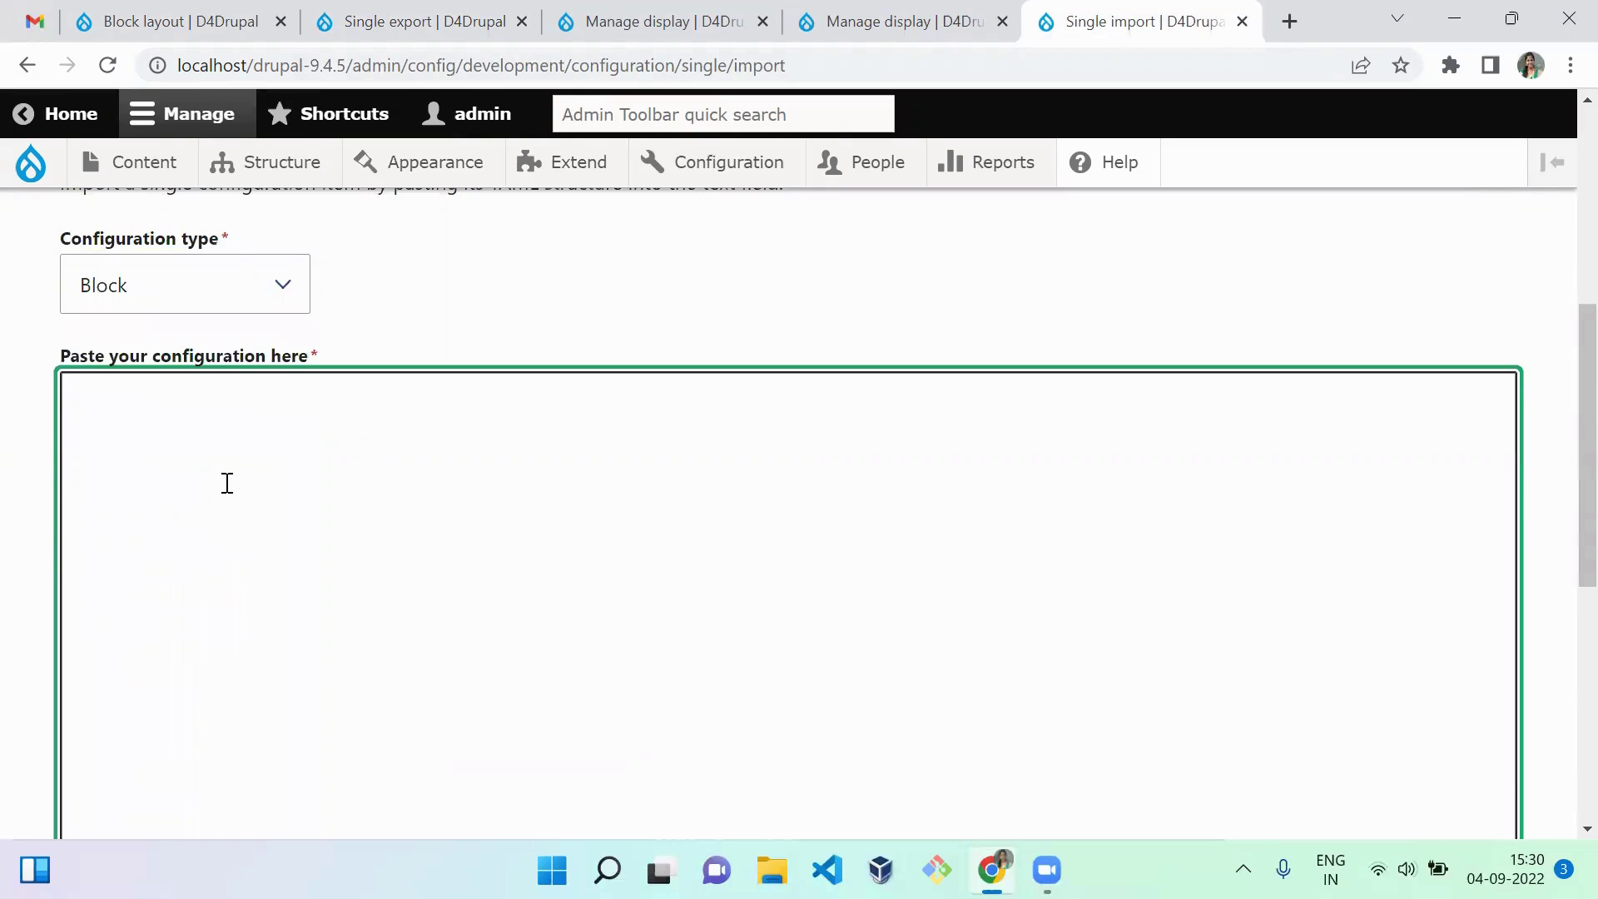
key("ctrl+v")
Step: Import the pasted block configuration and confirm creating the new sessionaboutcustomblocktype block
scroll(1559, 657, "down", 5)
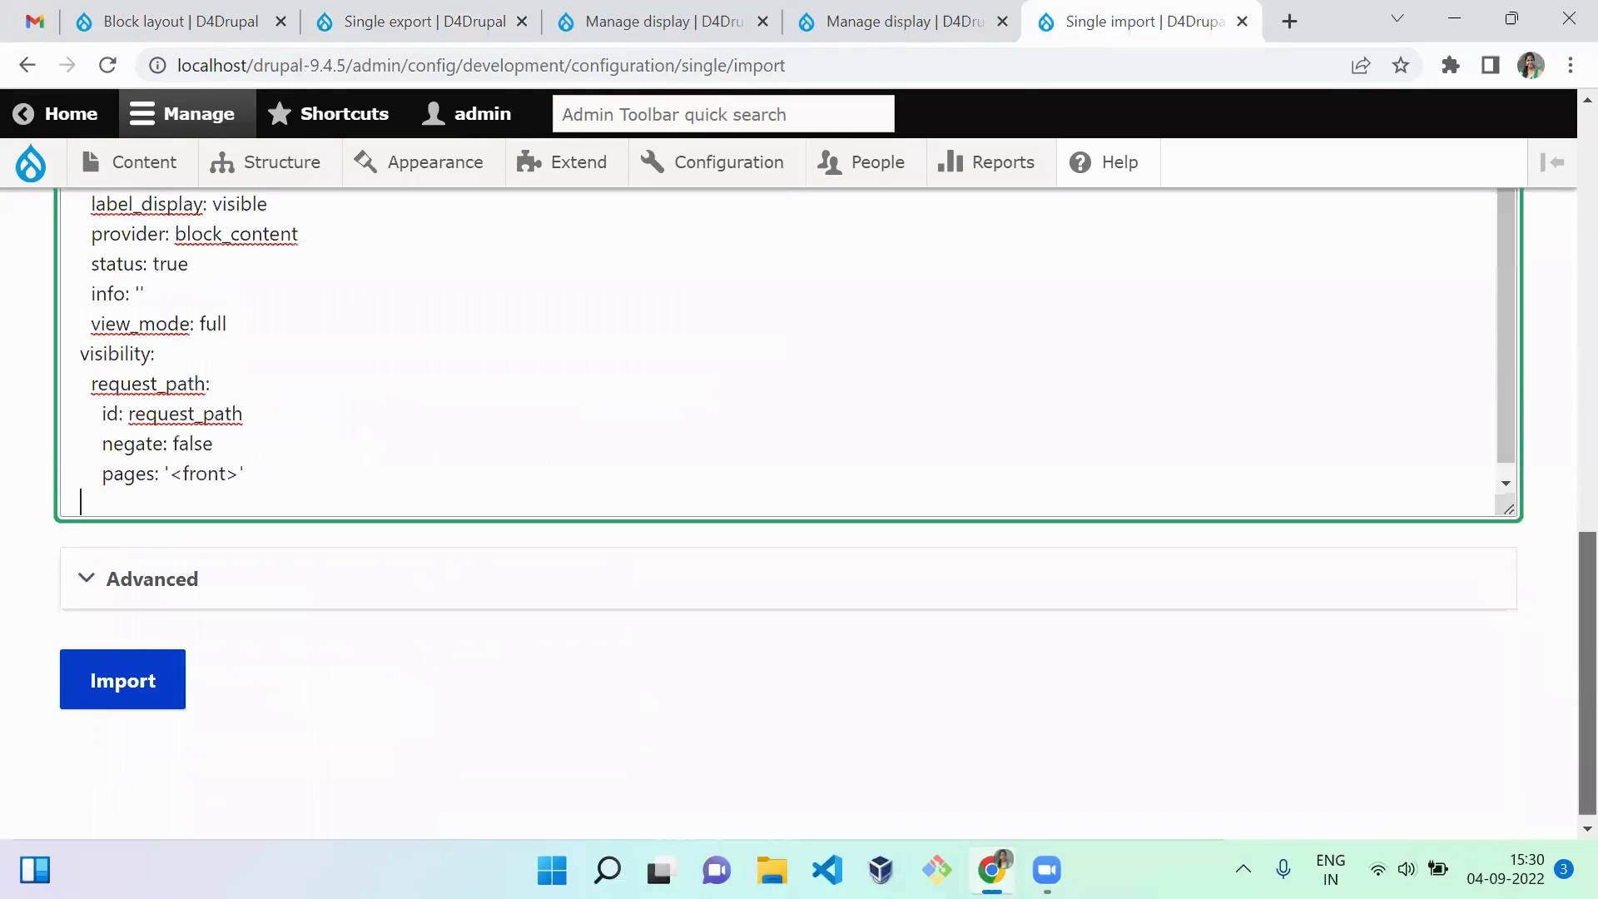
left_click(94, 681)
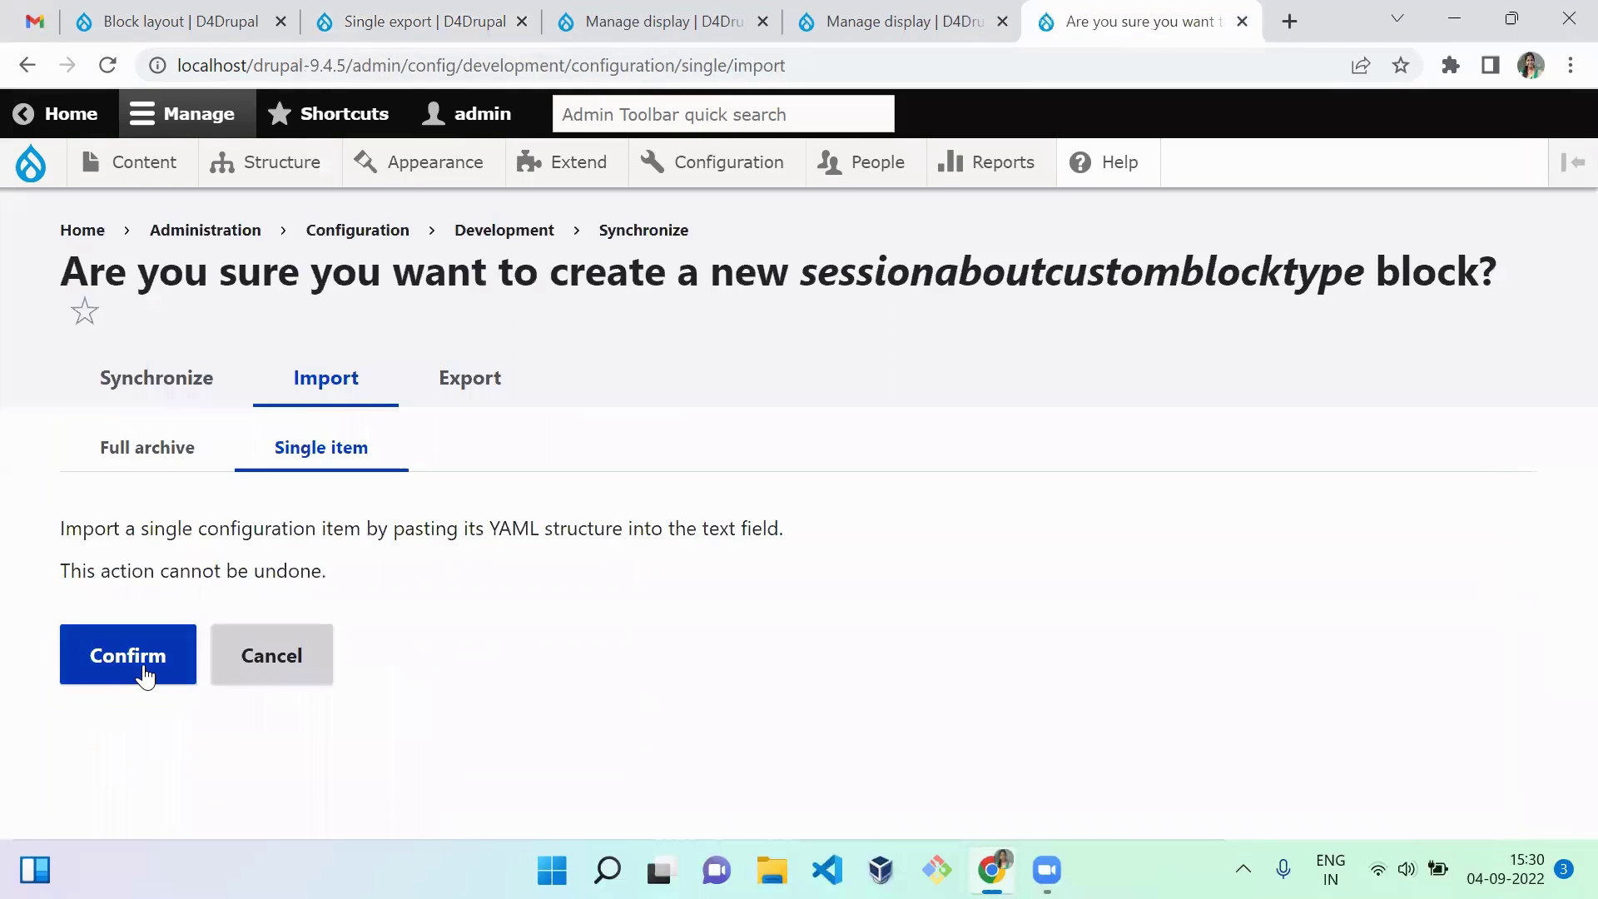
left_click(148, 676)
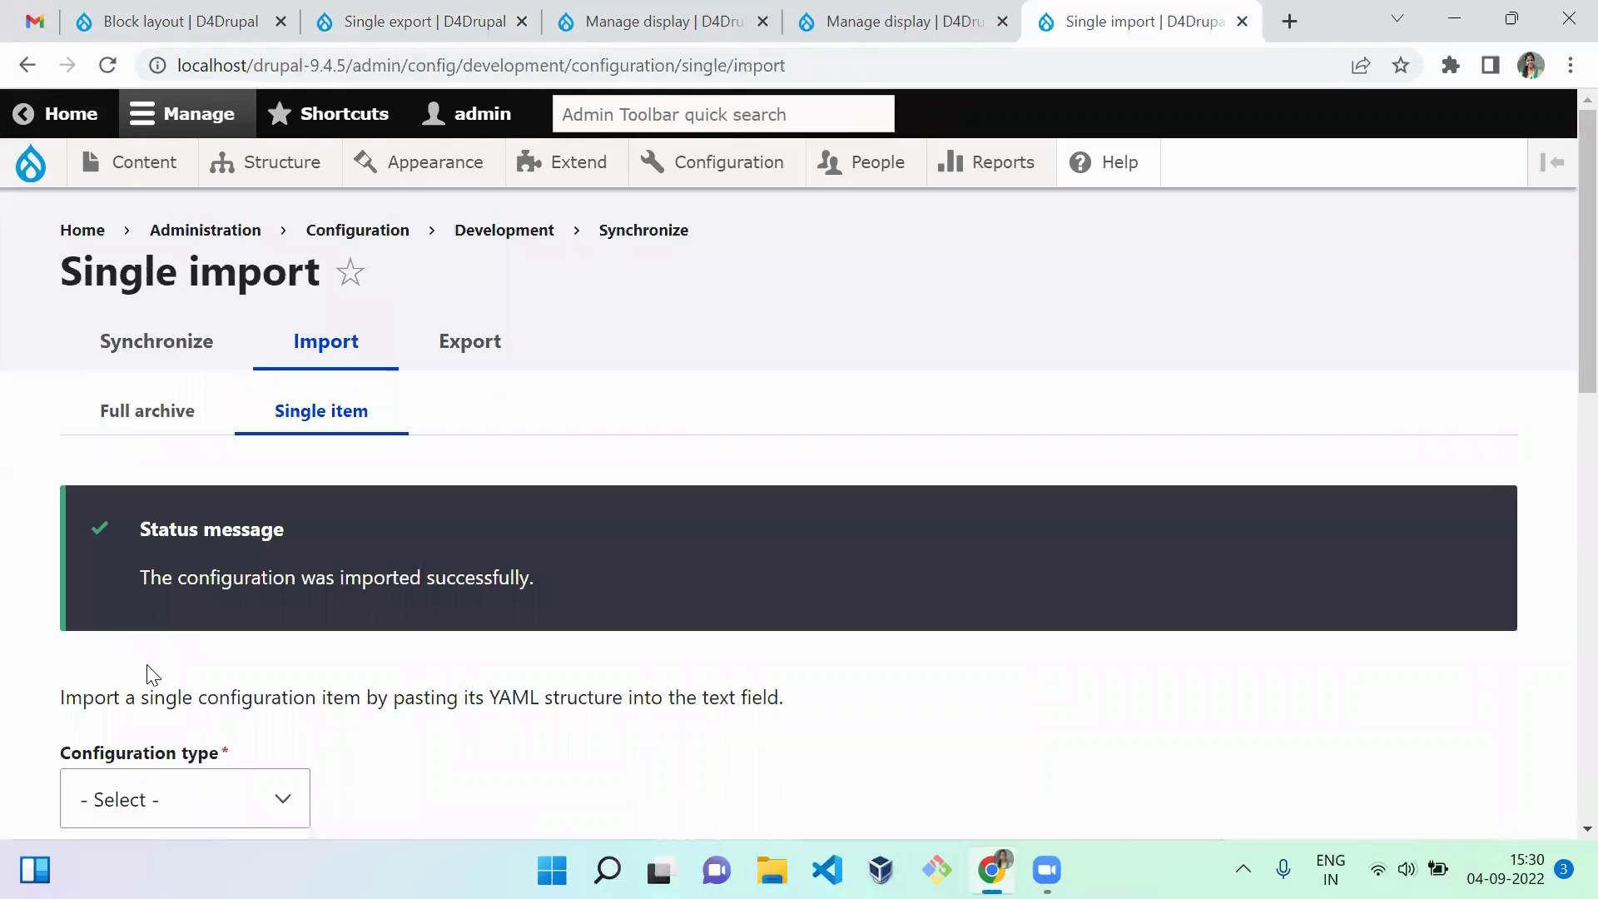
Step: Open drupal-9.4.5's block layout in a new tab and check which block is placed in Olivero's Sidebar region
mouse_move(264, 162)
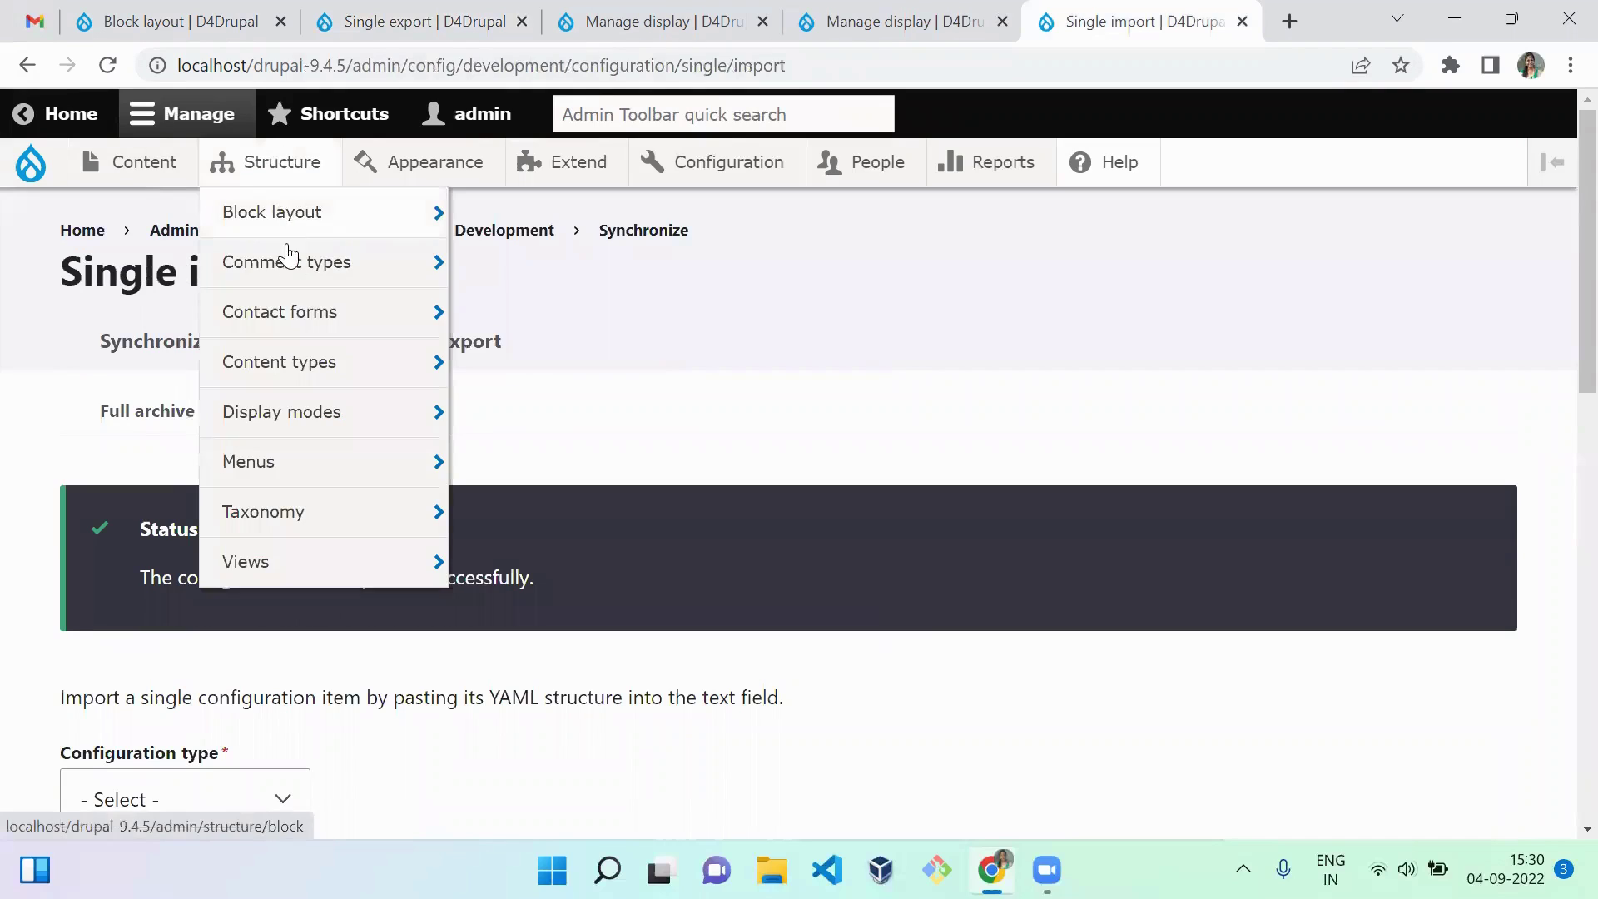
middle_click(298, 215)
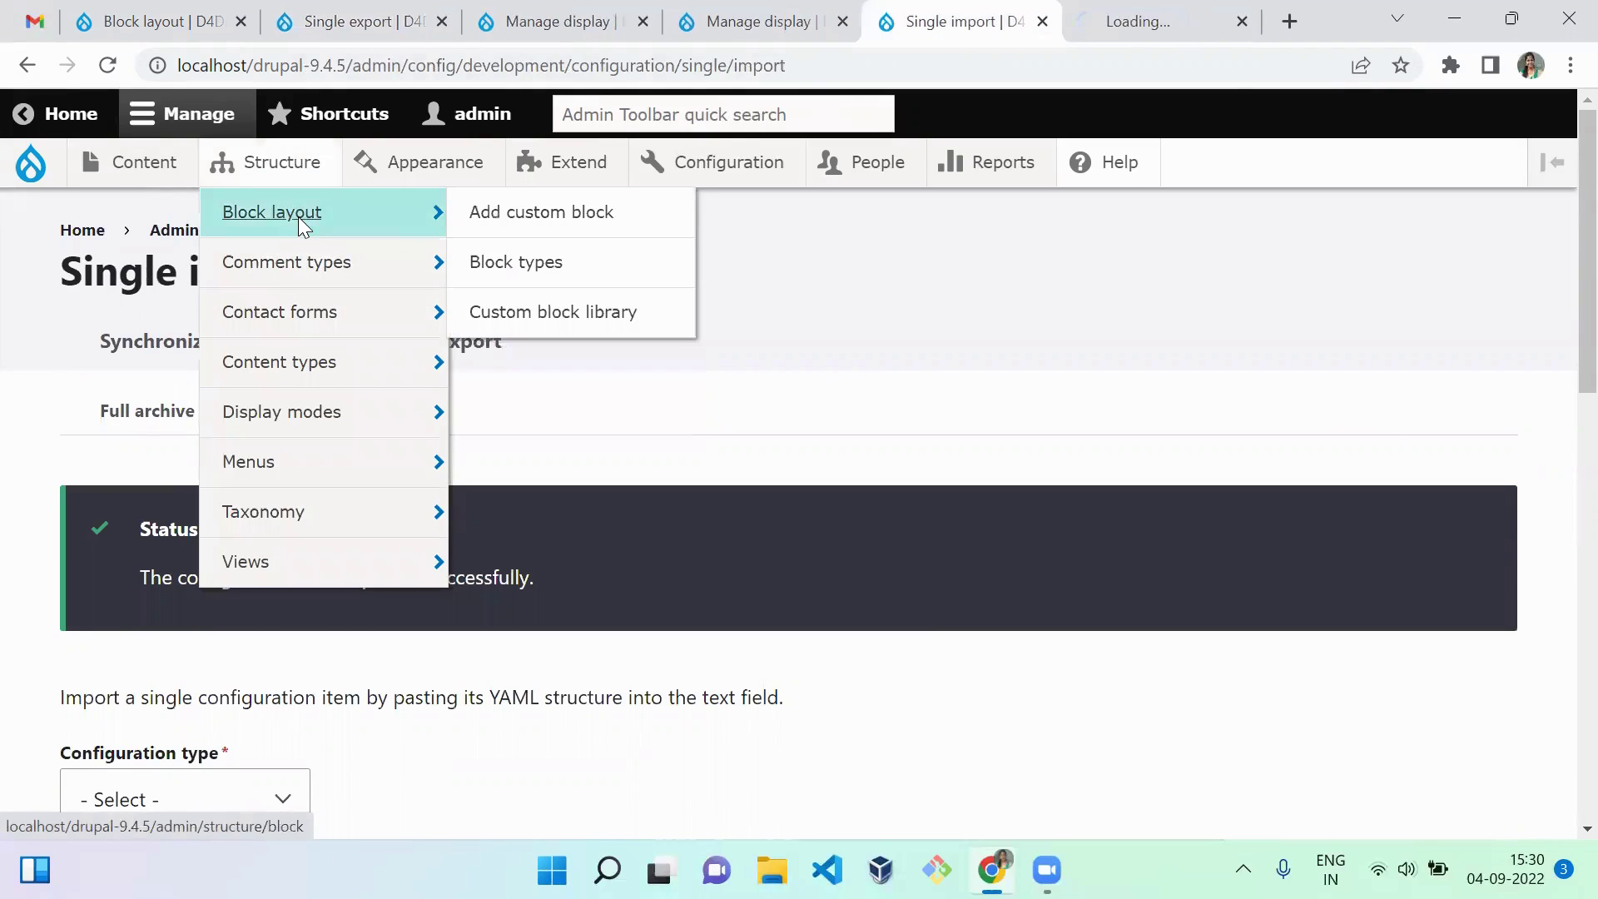
key("ctrl+Tab")
key("ctrl+f")
type("s")
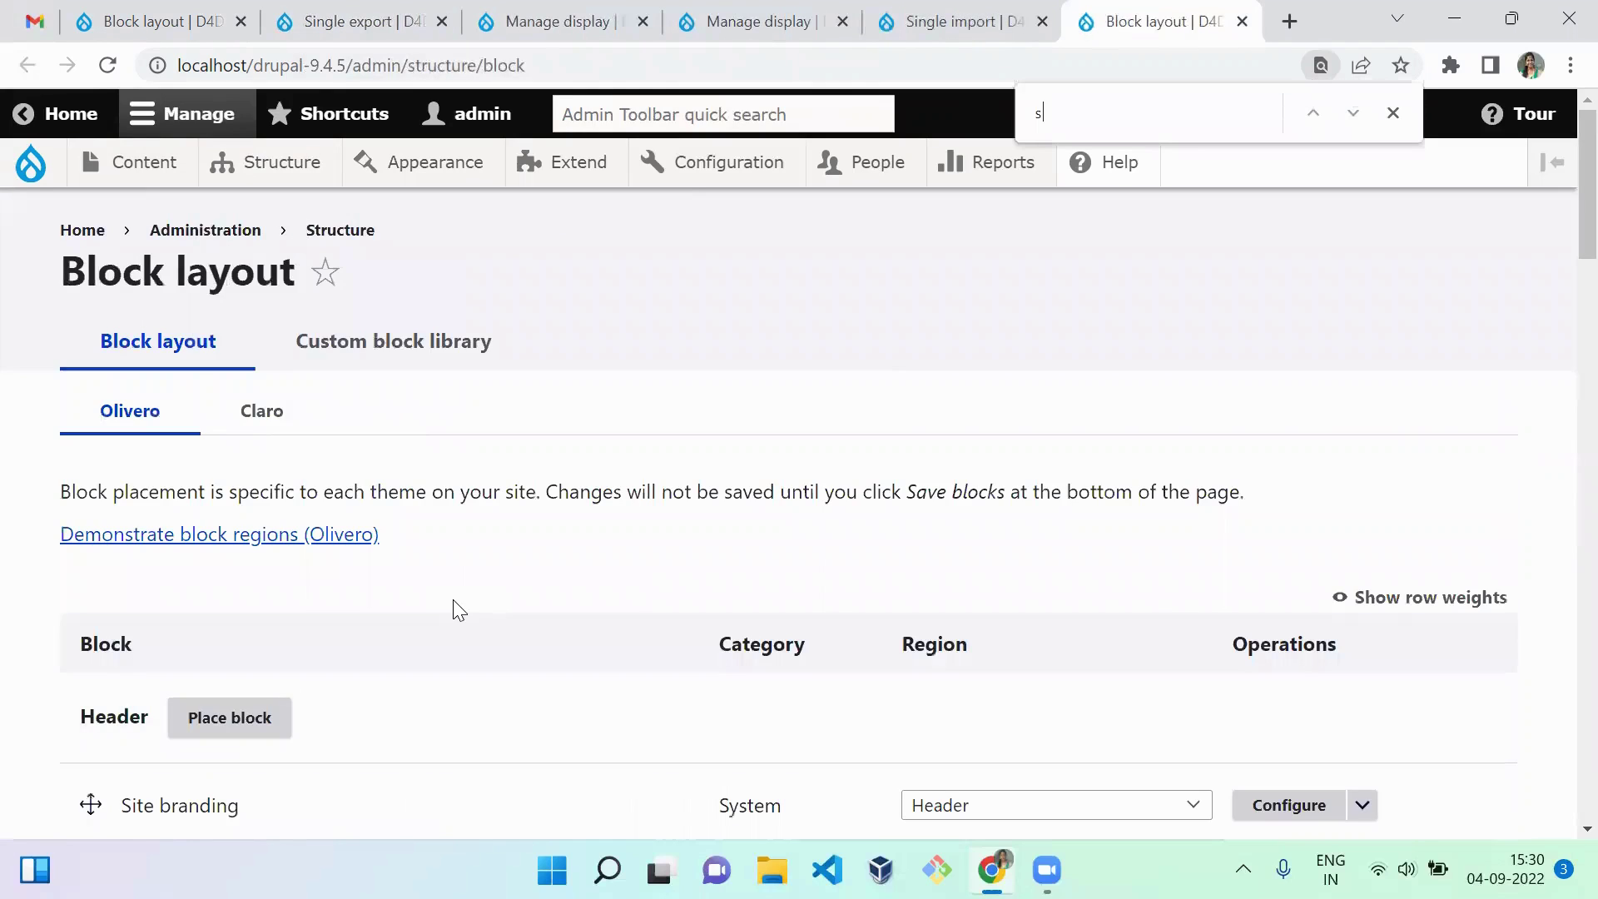
type("idebasw")
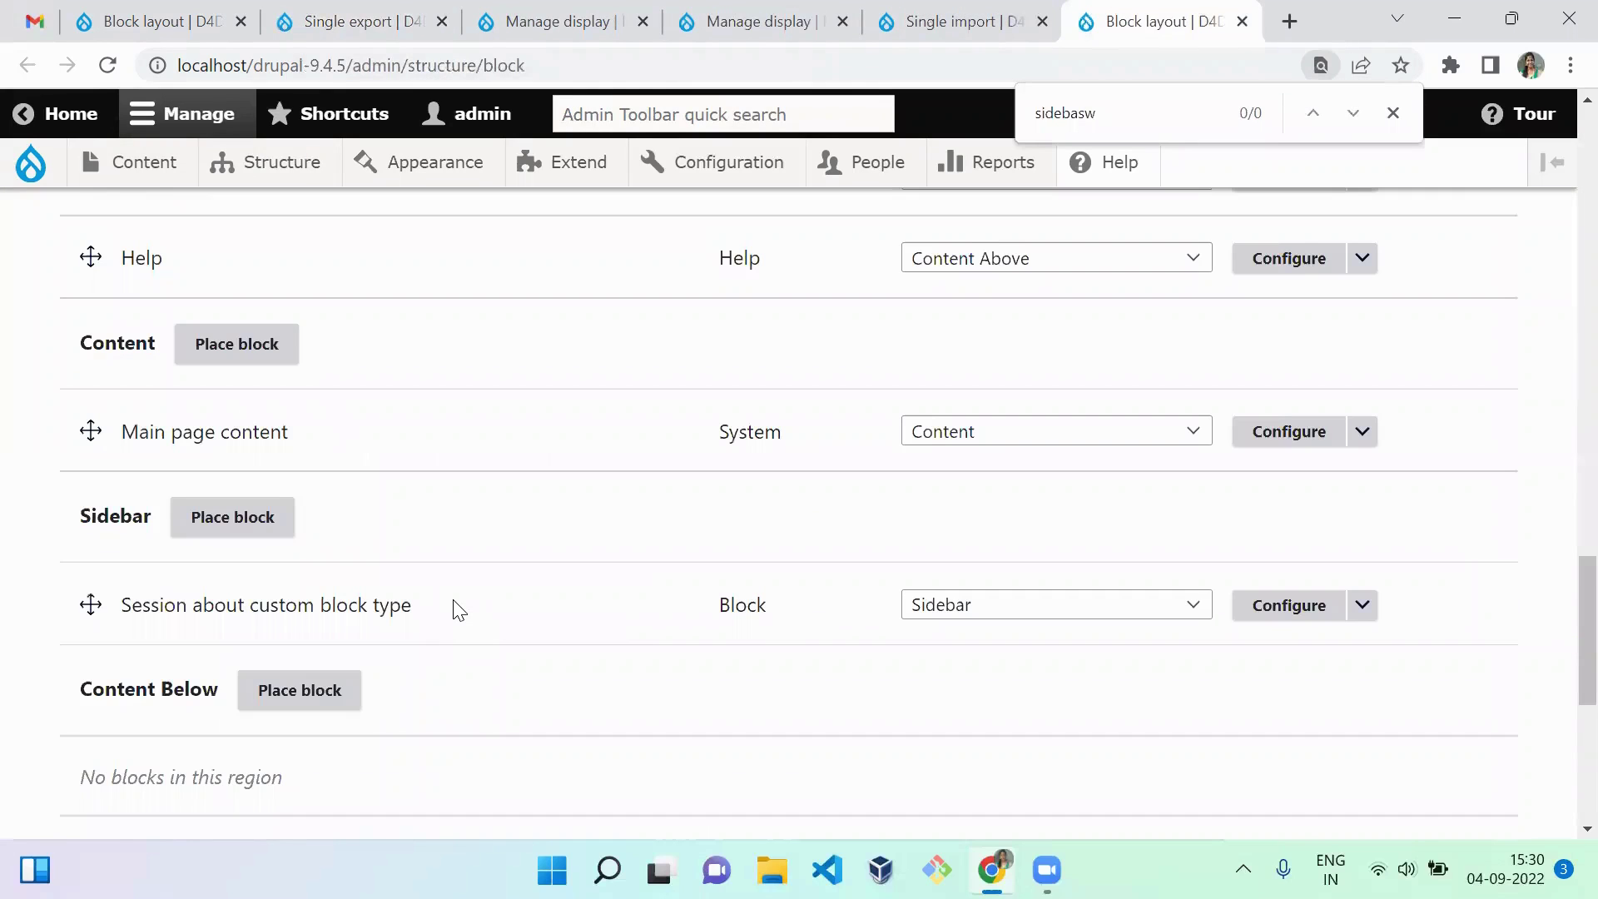
key("Escape")
left_click_drag(416, 607, 88, 606)
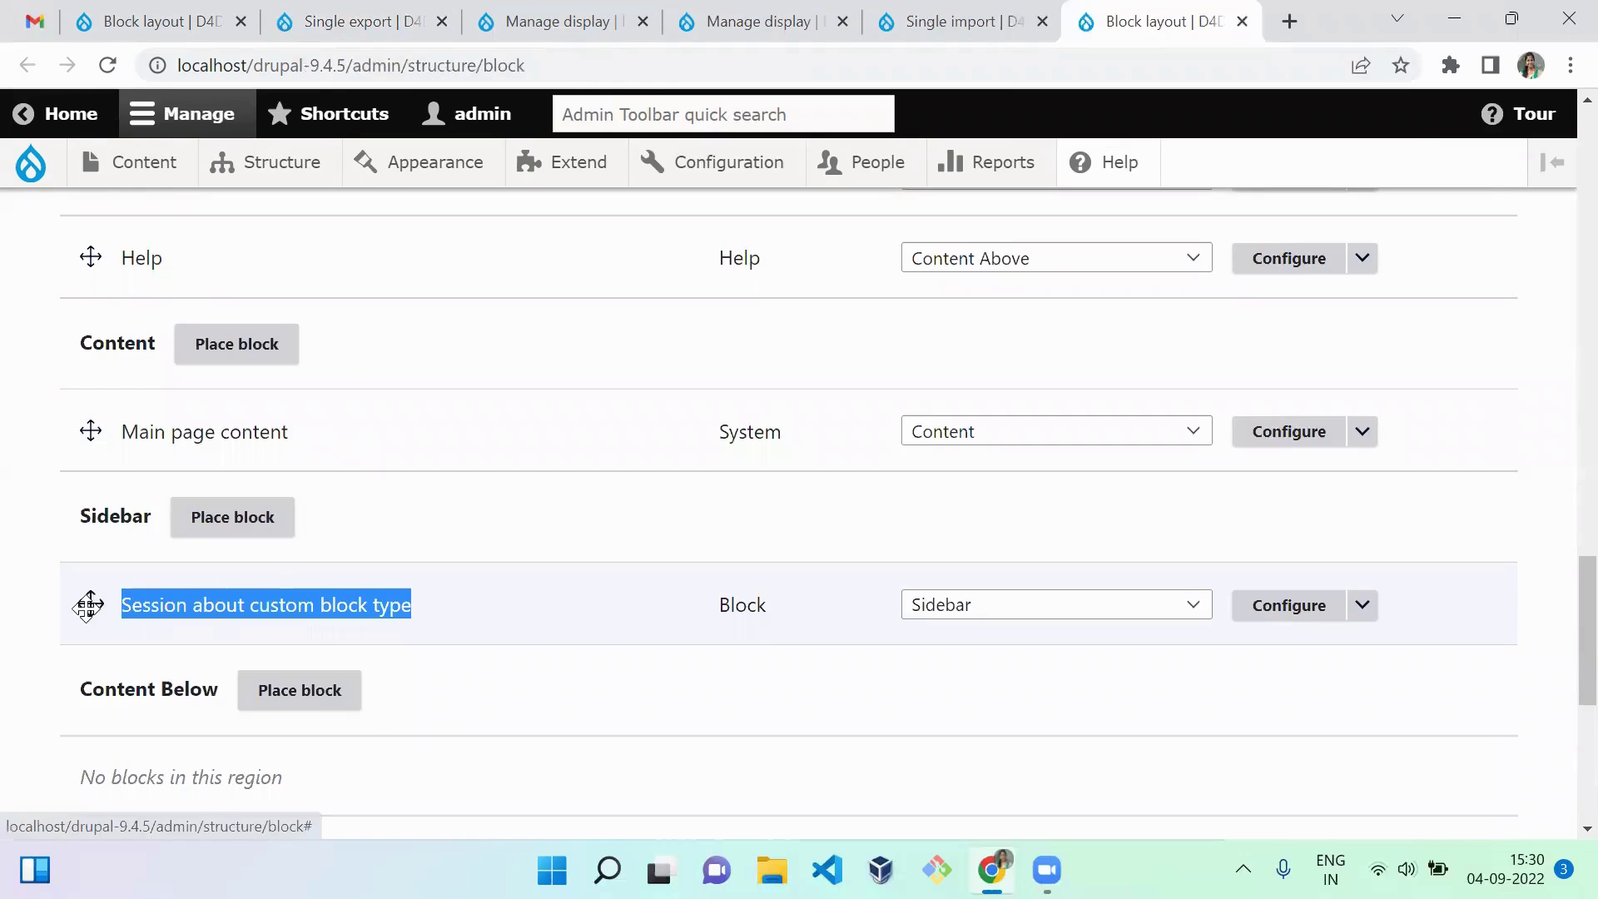
left_click(410, 539)
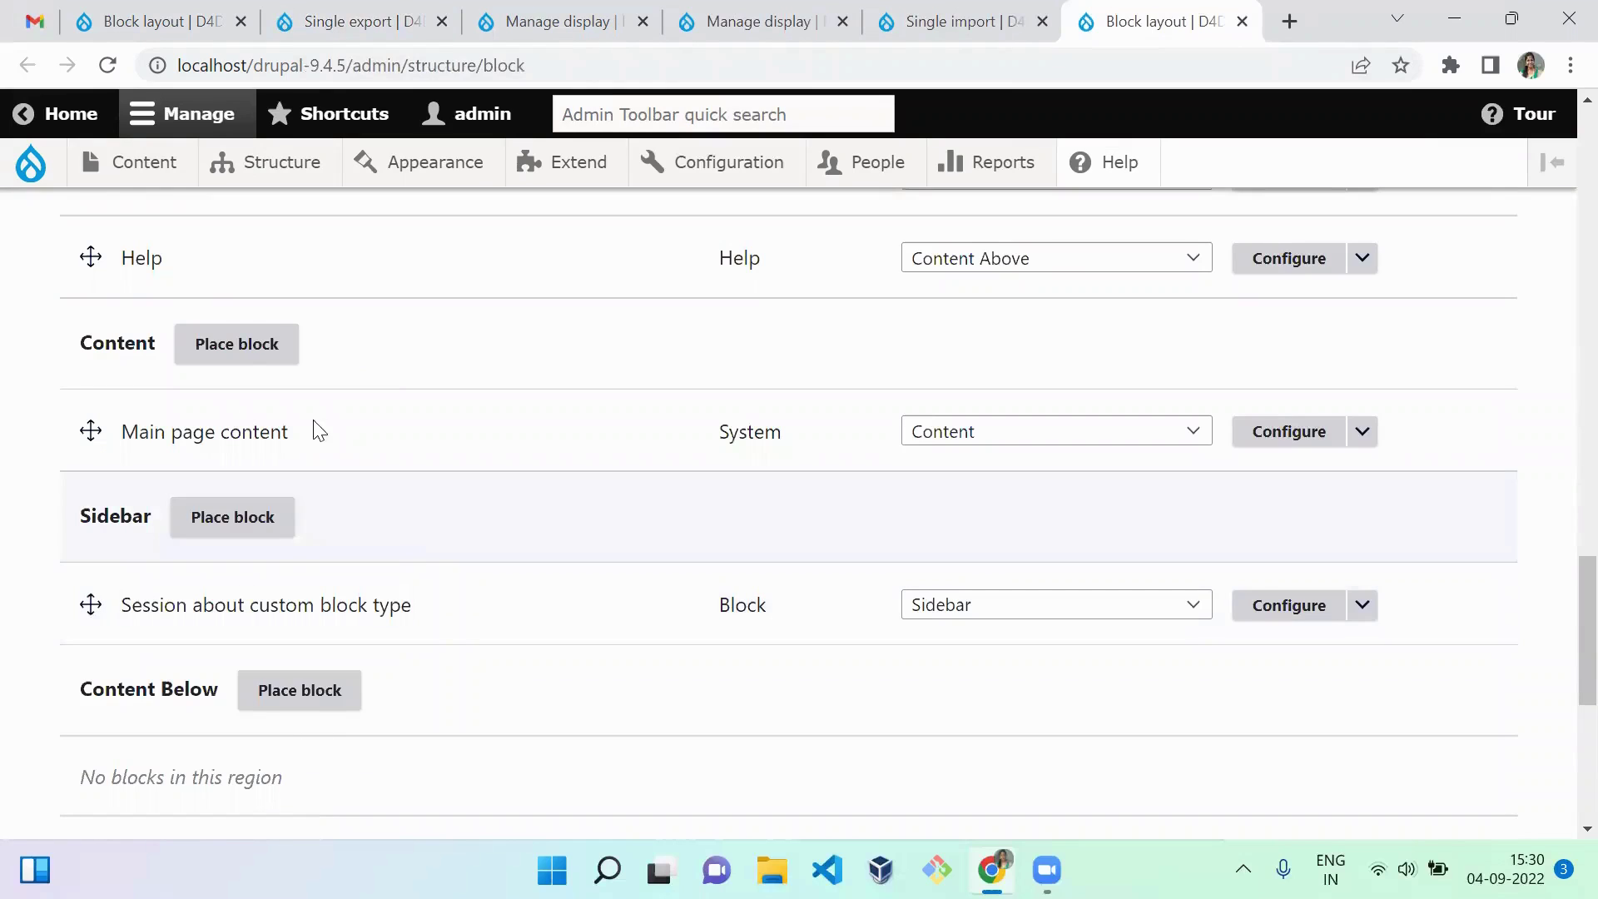
Step: Open the drupal-9.4.5 home page in a new tab and read the content of the Session about custom block type block
left_click(24, 177)
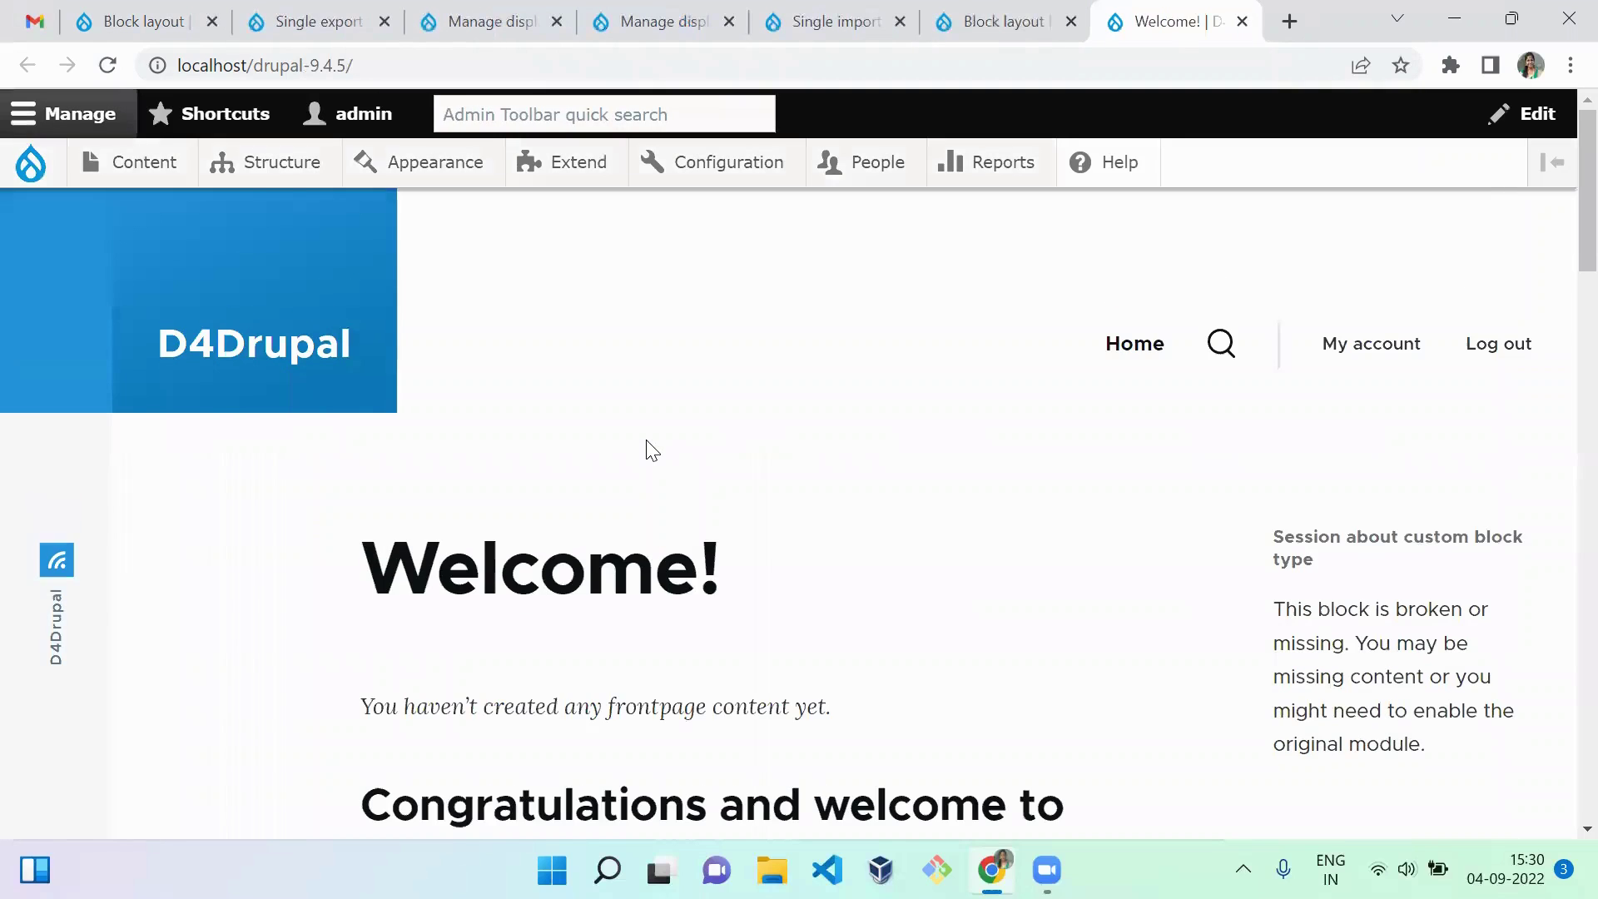
mouse_move(1417, 607)
triple_click(1337, 627)
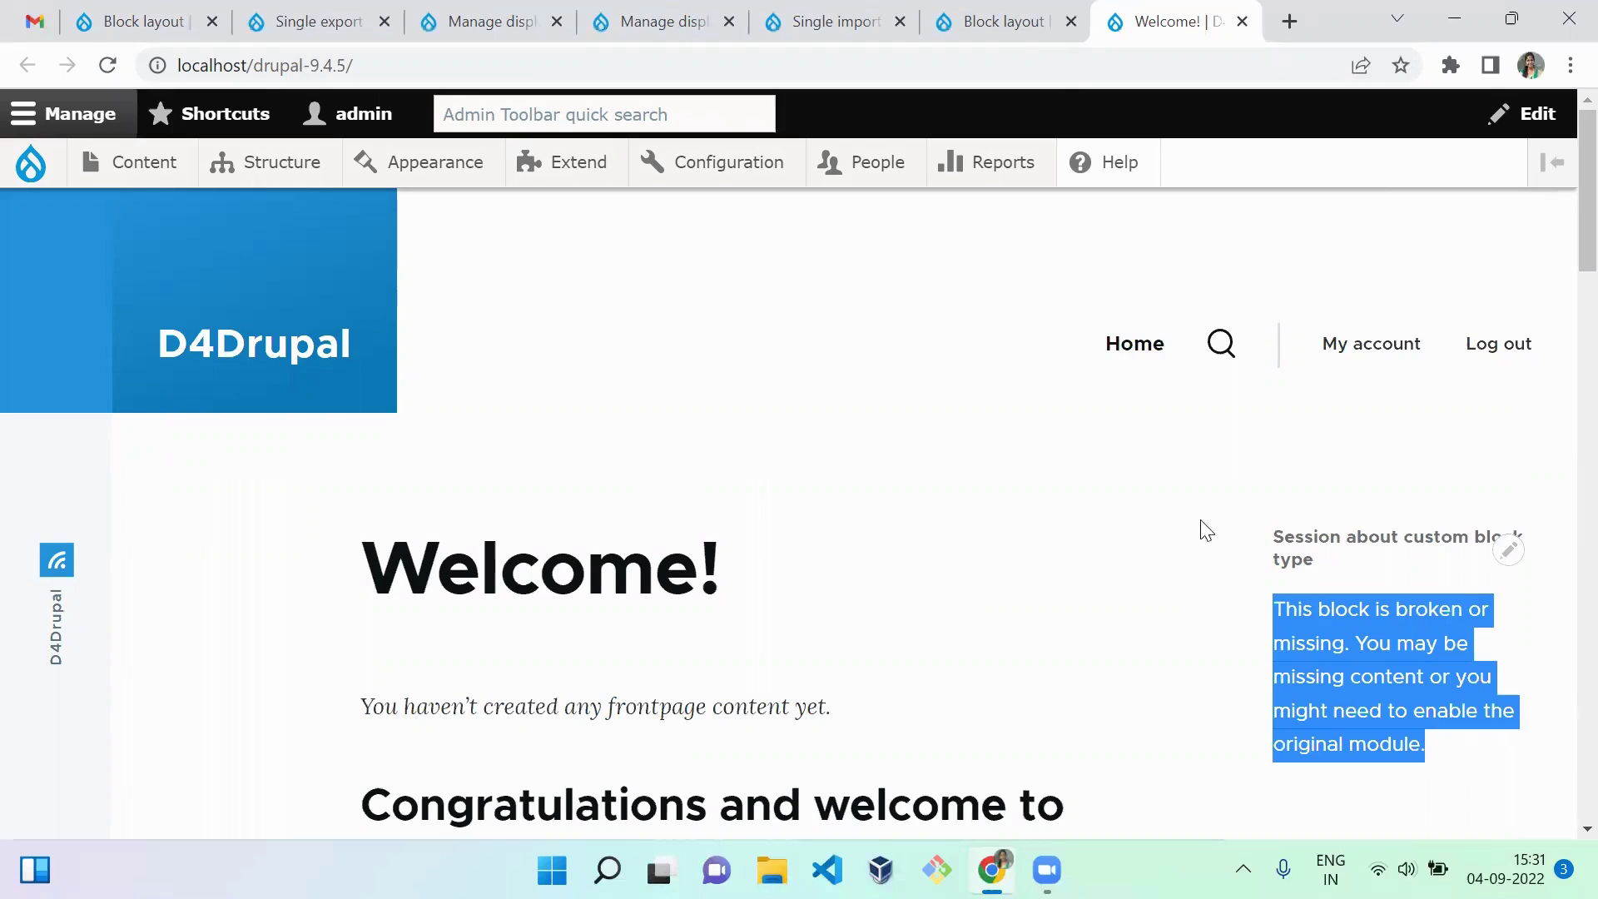
Step: Open drupal-9.4.5's custom block library and check its list of custom blocks
mouse_move(962, 162)
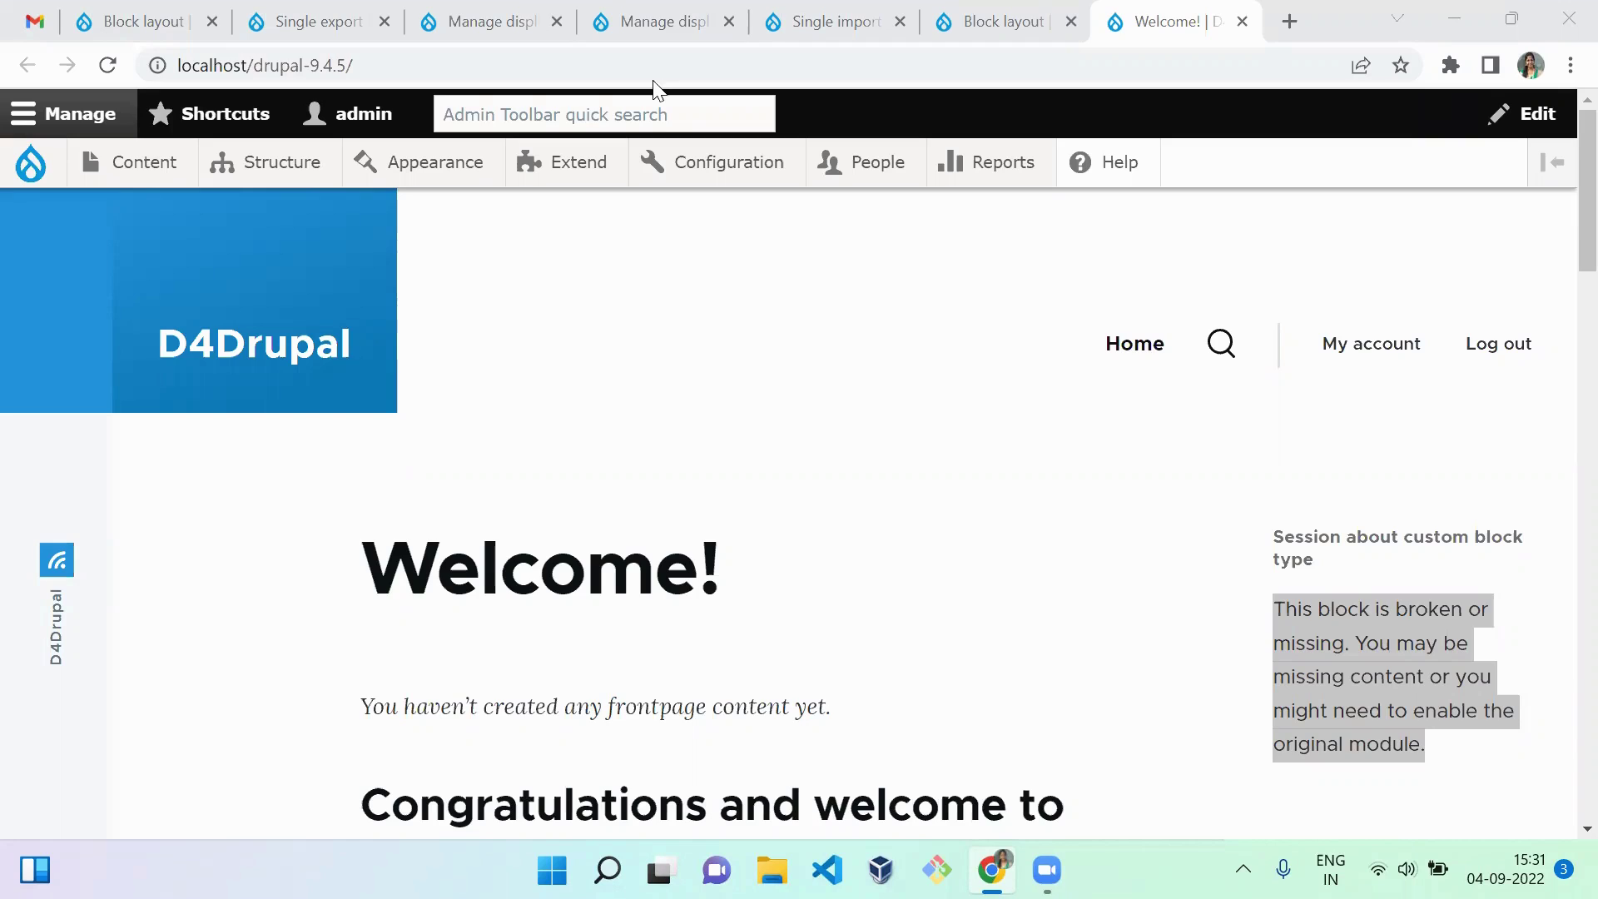
mouse_move(275, 178)
mouse_move(275, 214)
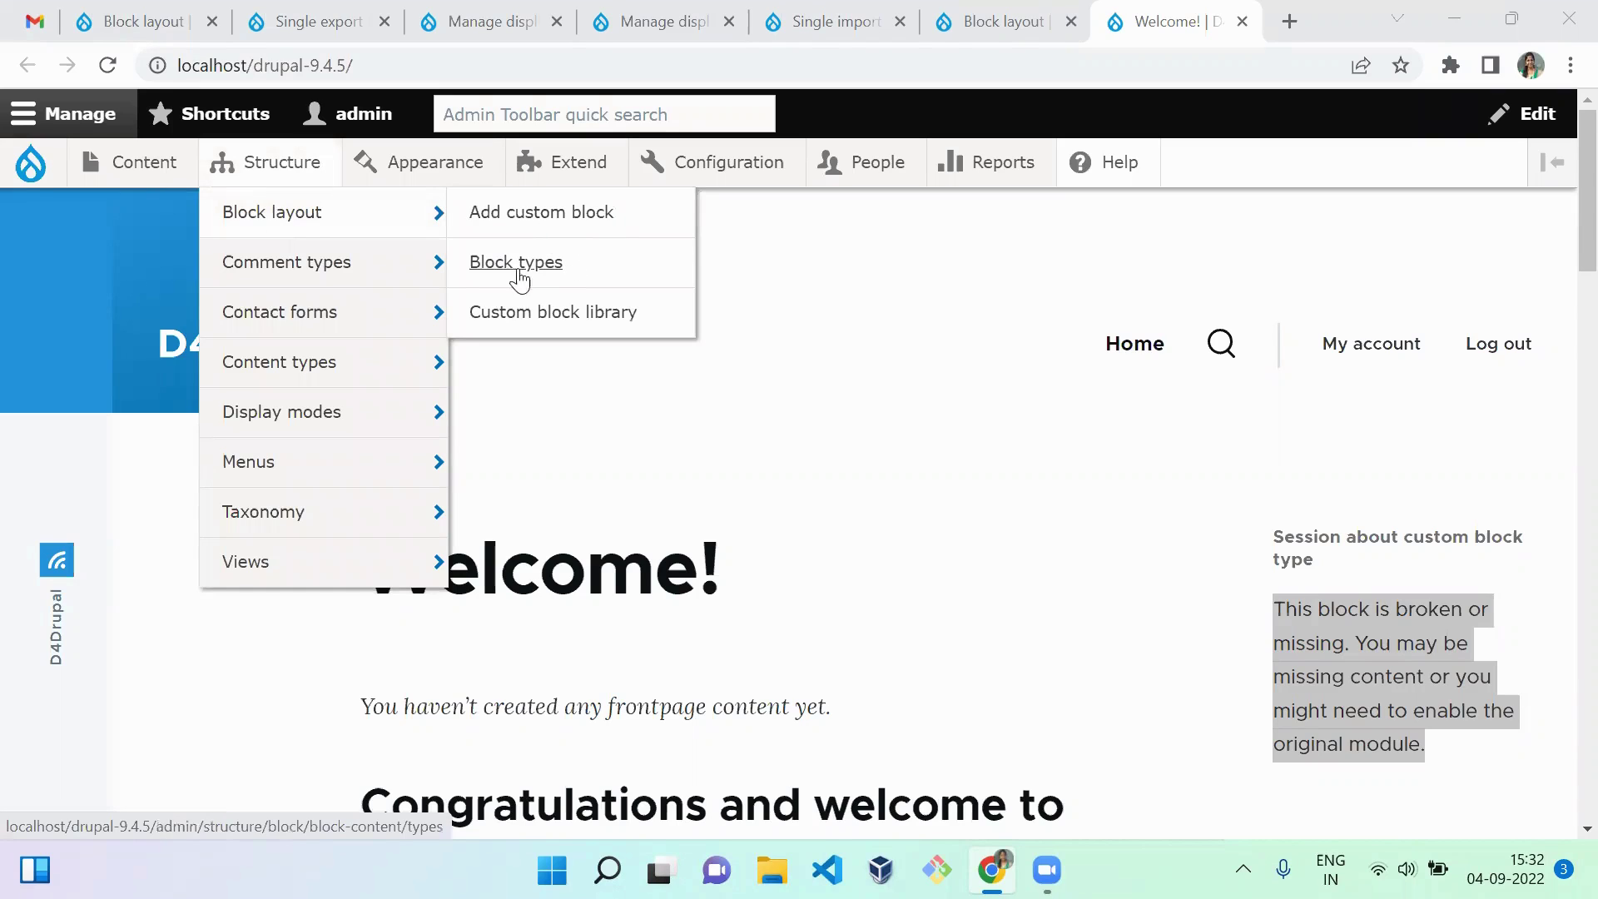
left_click(533, 311)
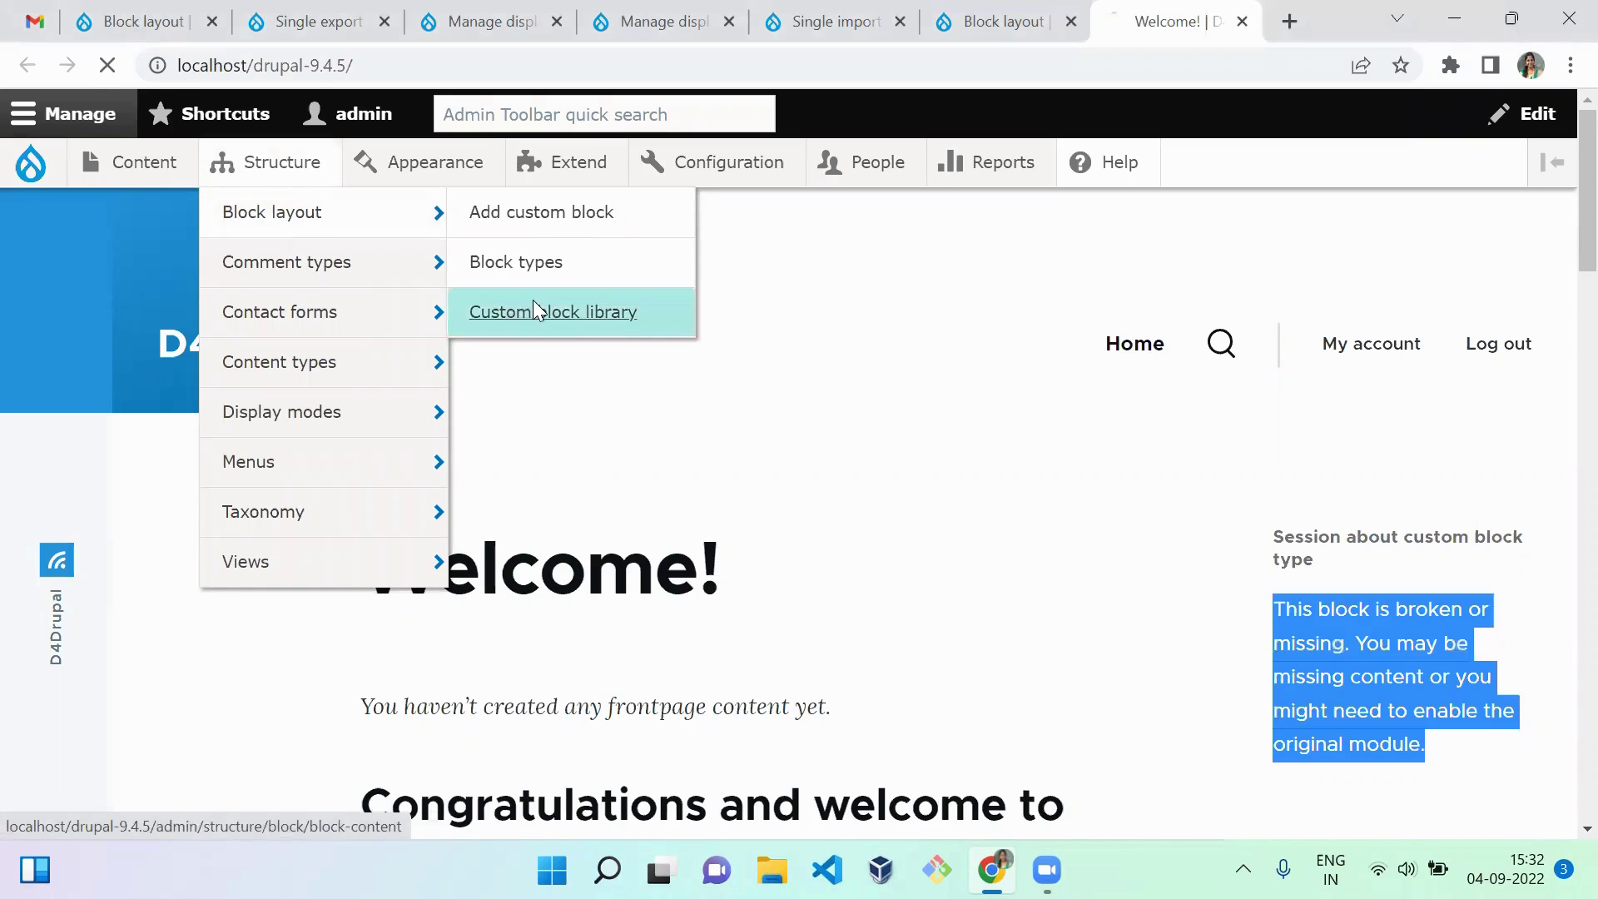
scroll(1565, 490, "down", 3)
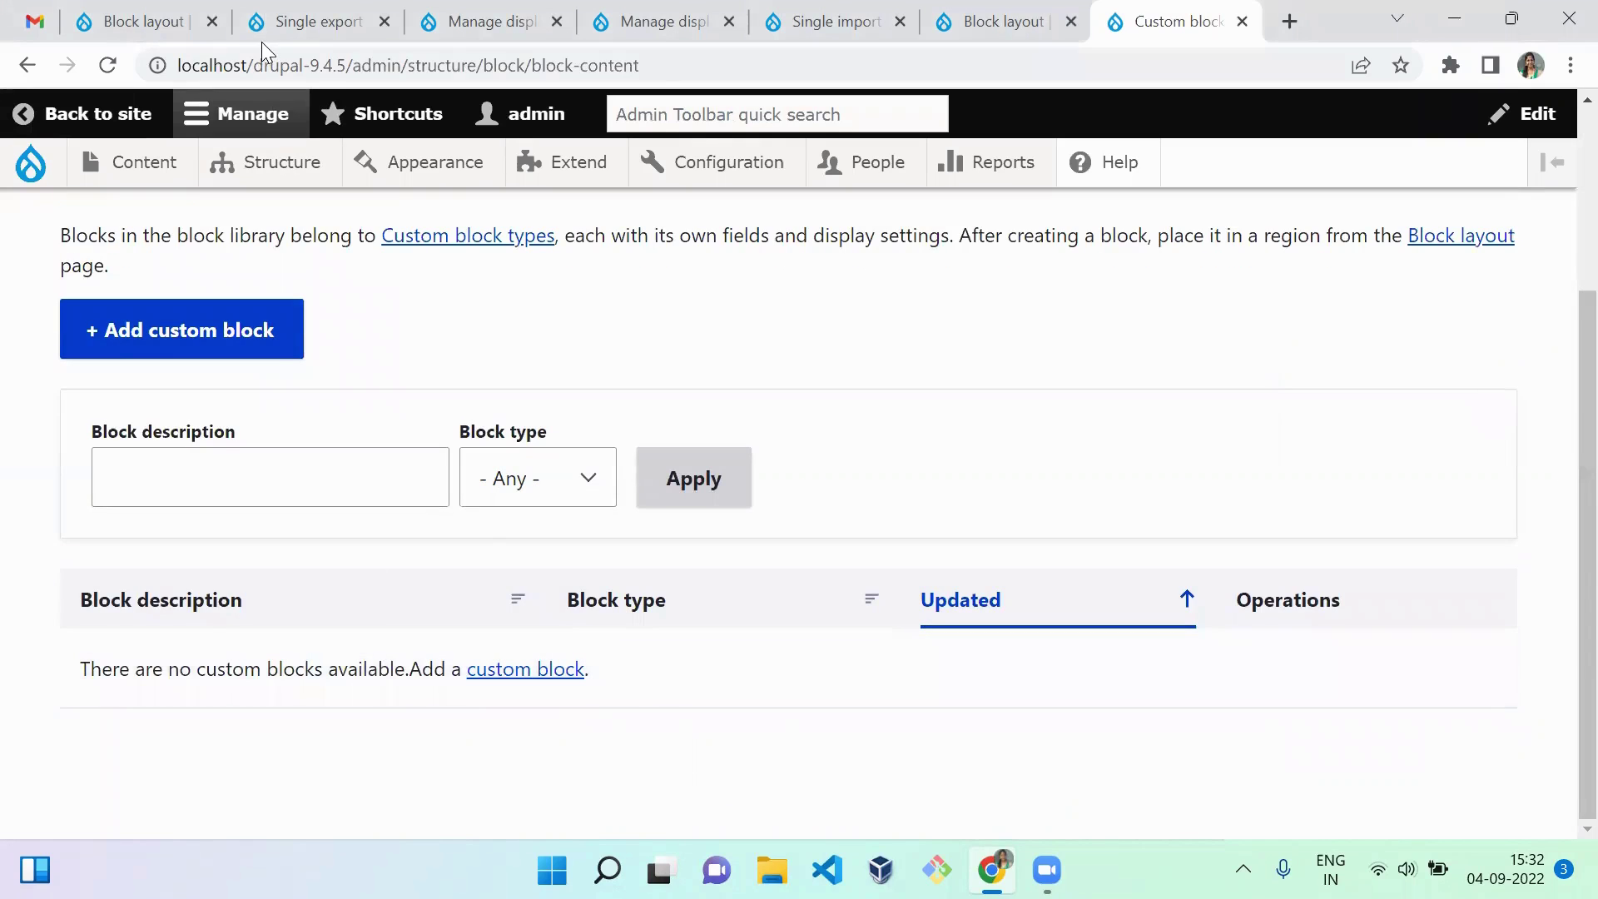
Step: In drupalsolr's custom block library, find the Session about custom block type block, view its edit form and return to the list
left_click(133, 21)
mouse_move(297, 167)
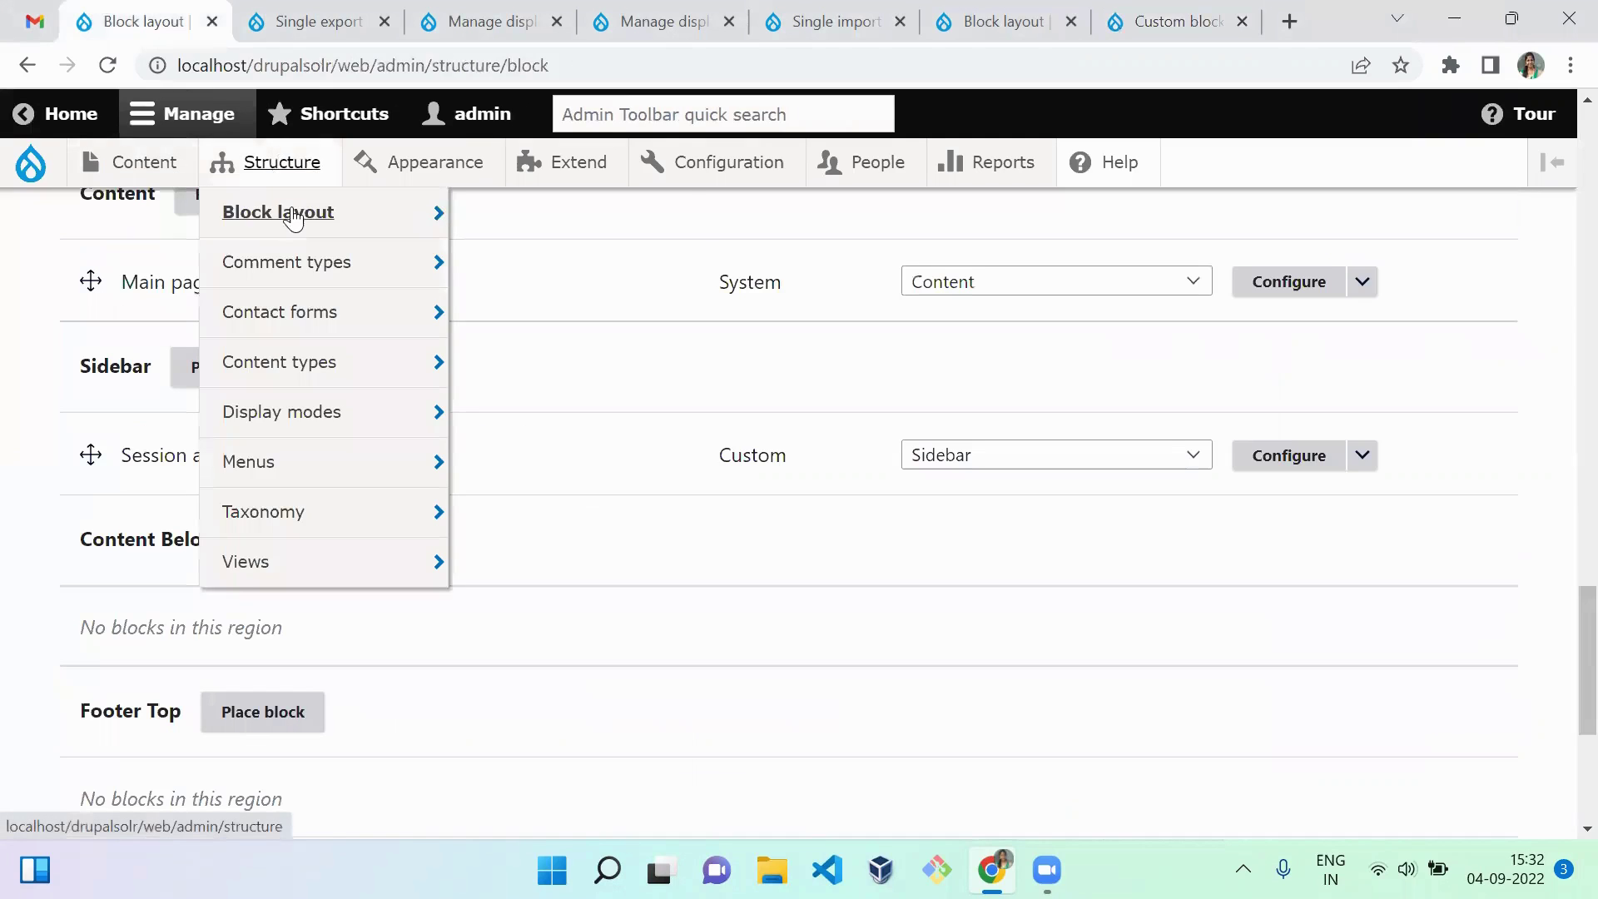
mouse_move(293, 215)
left_click(500, 321)
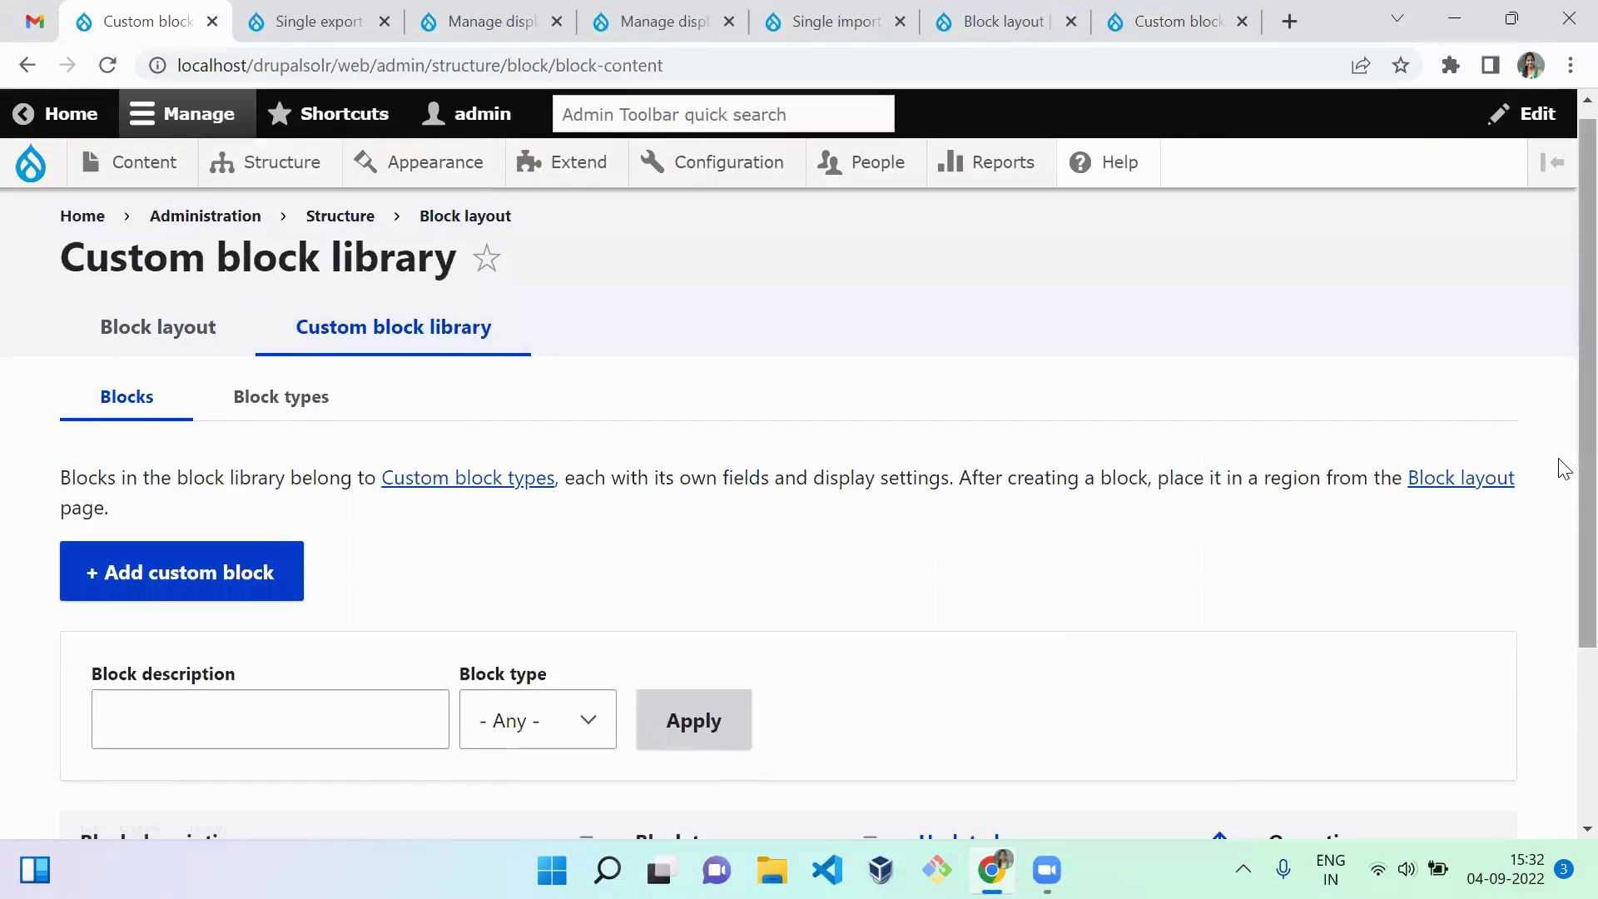
scroll(1563, 469, "down", 3)
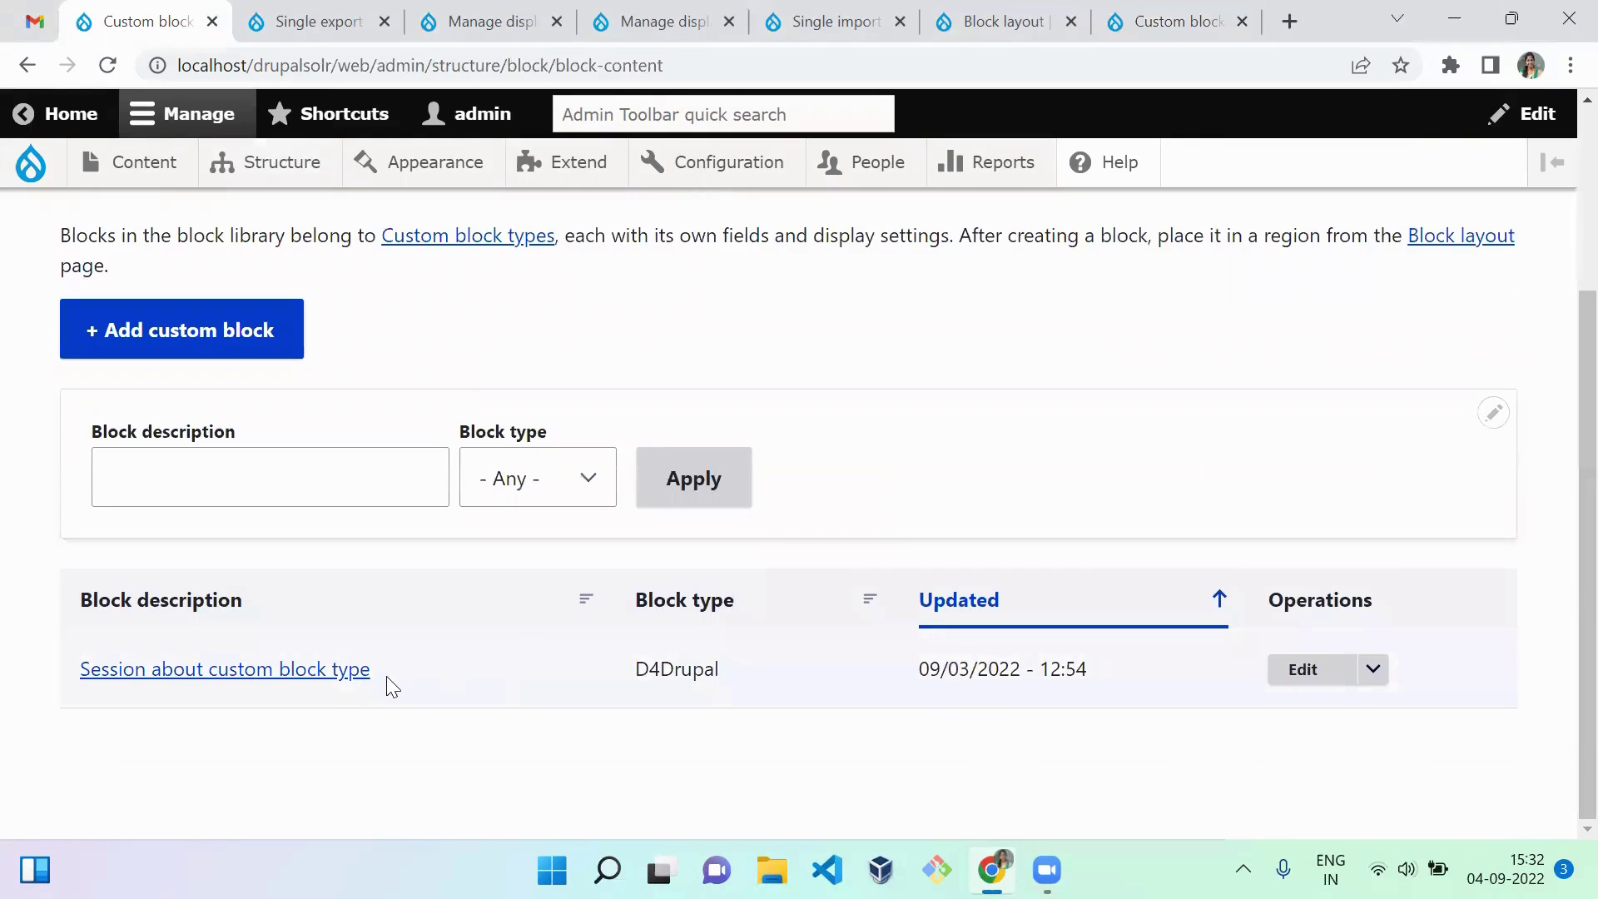
left_click_drag(446, 664, 63, 673)
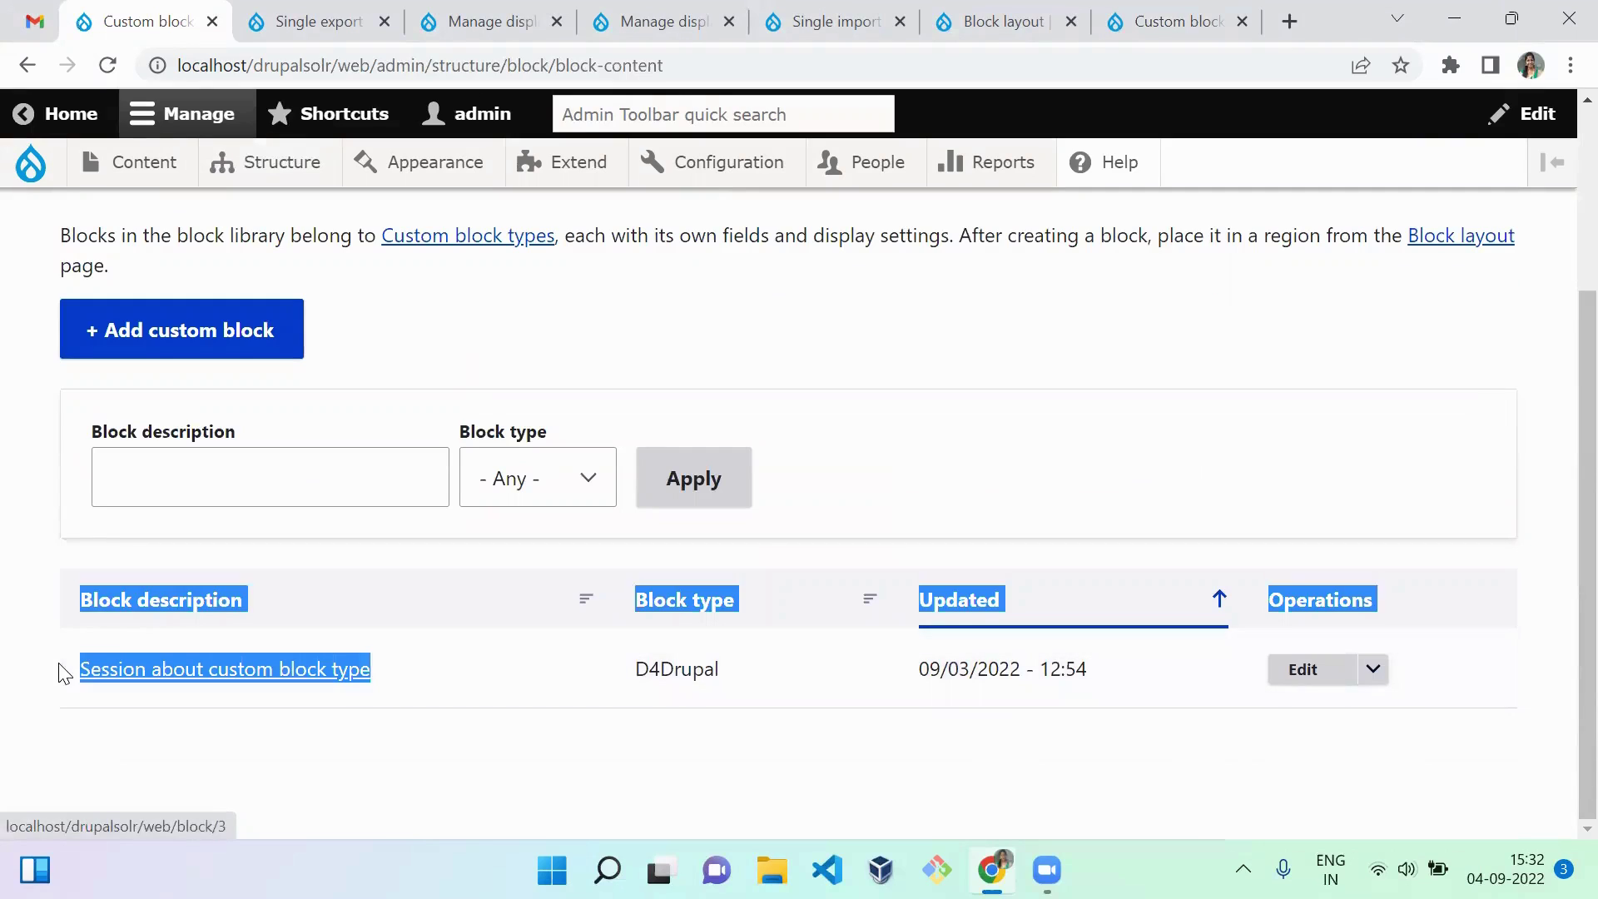
left_click(570, 678)
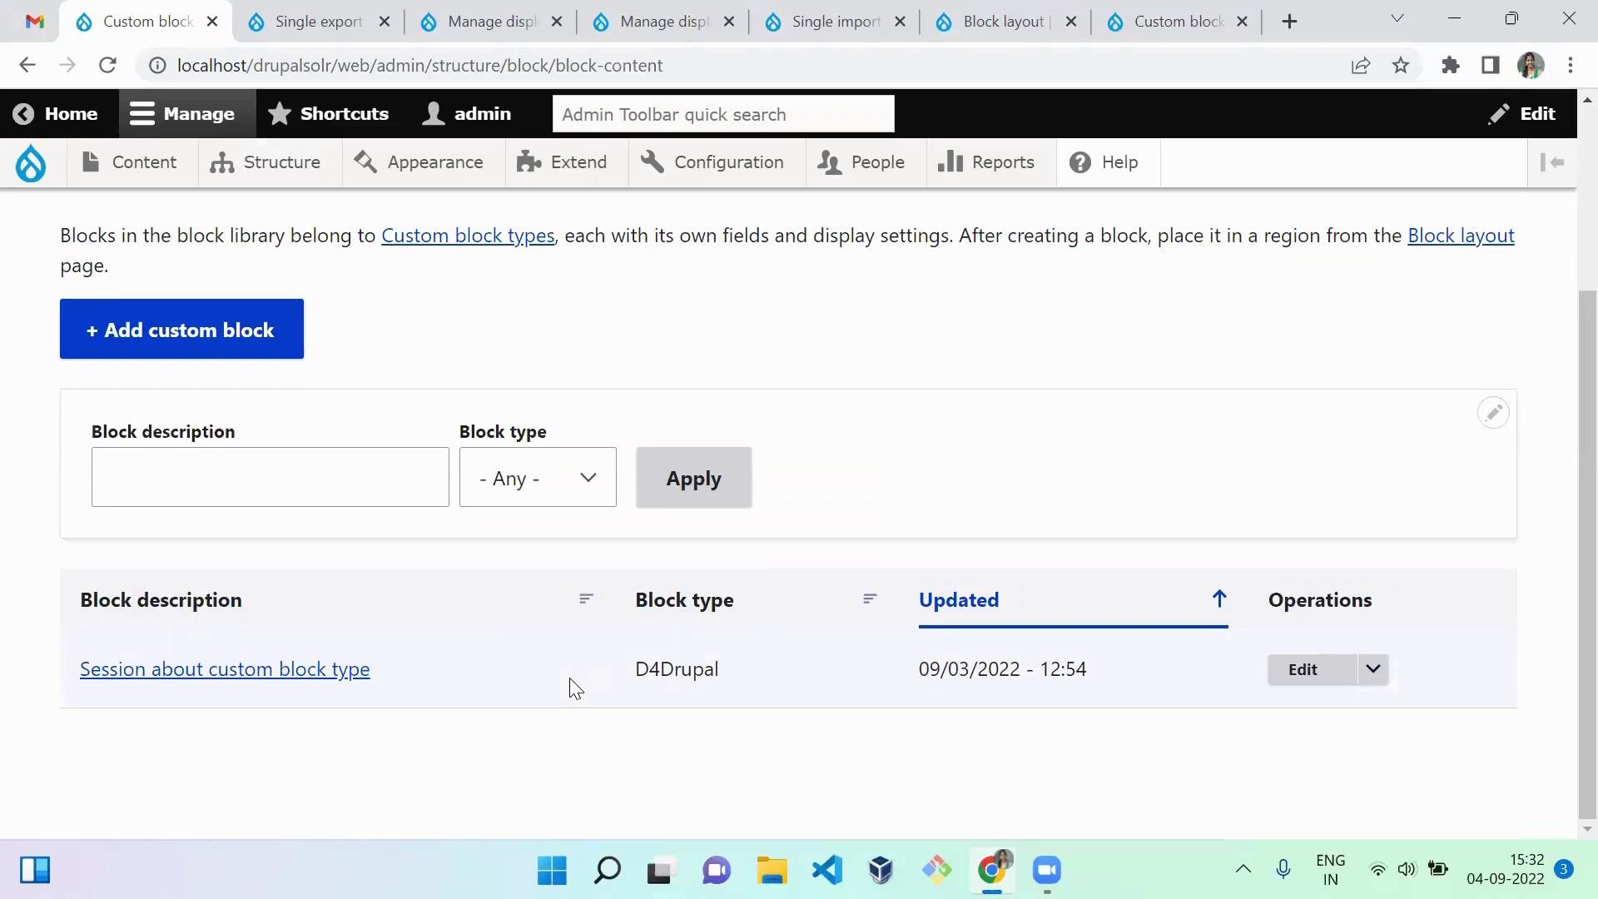
left_click(1274, 683)
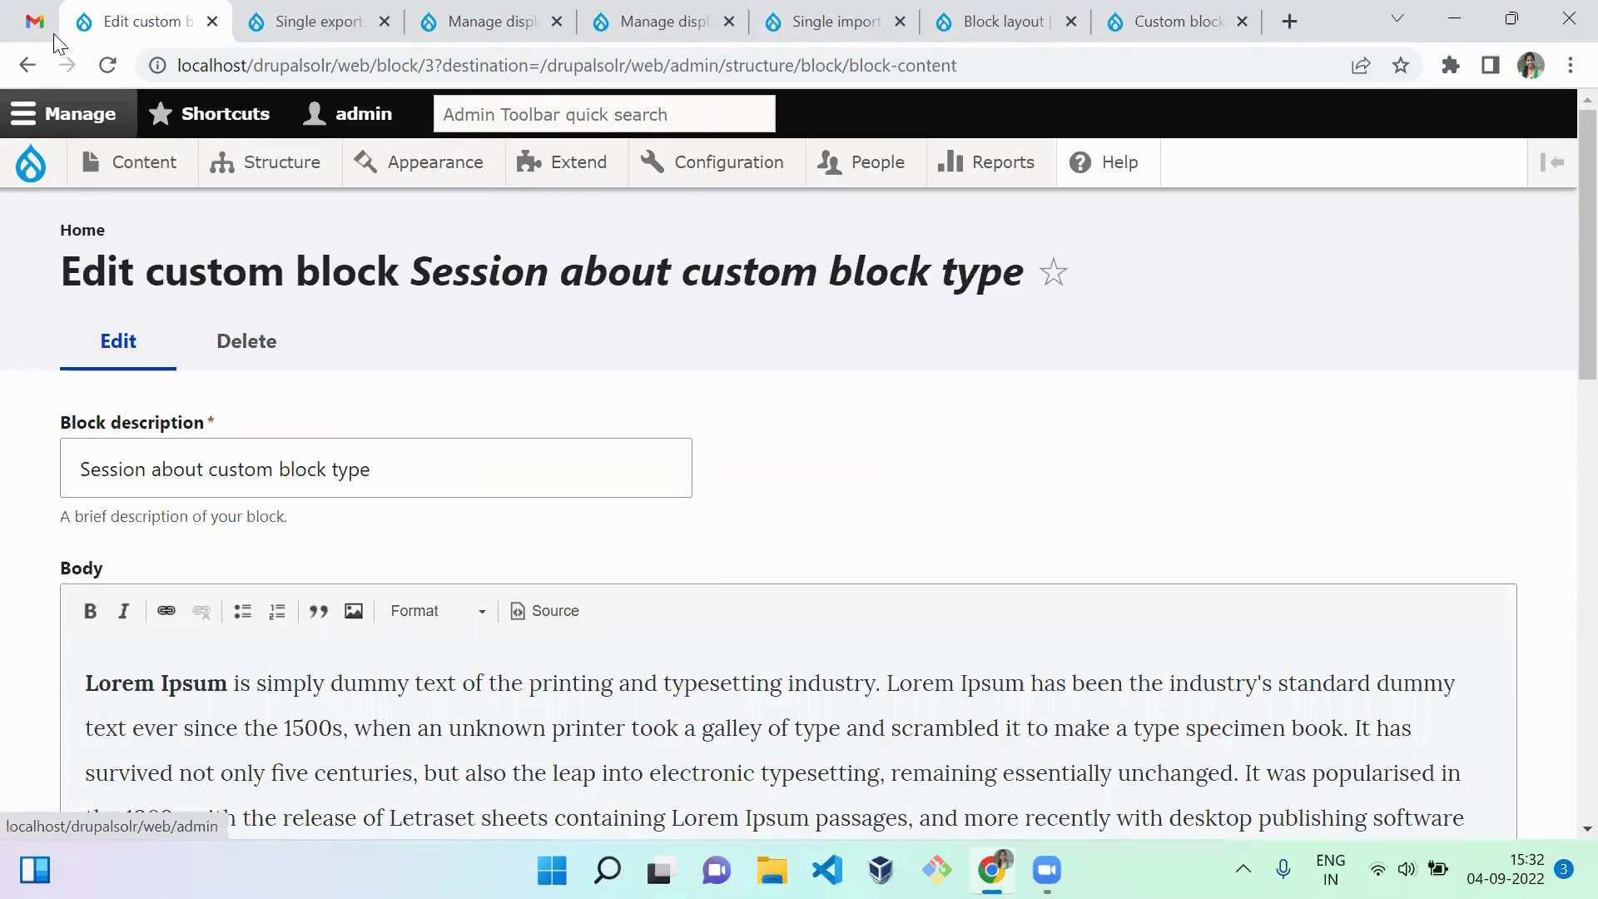
left_click(29, 67)
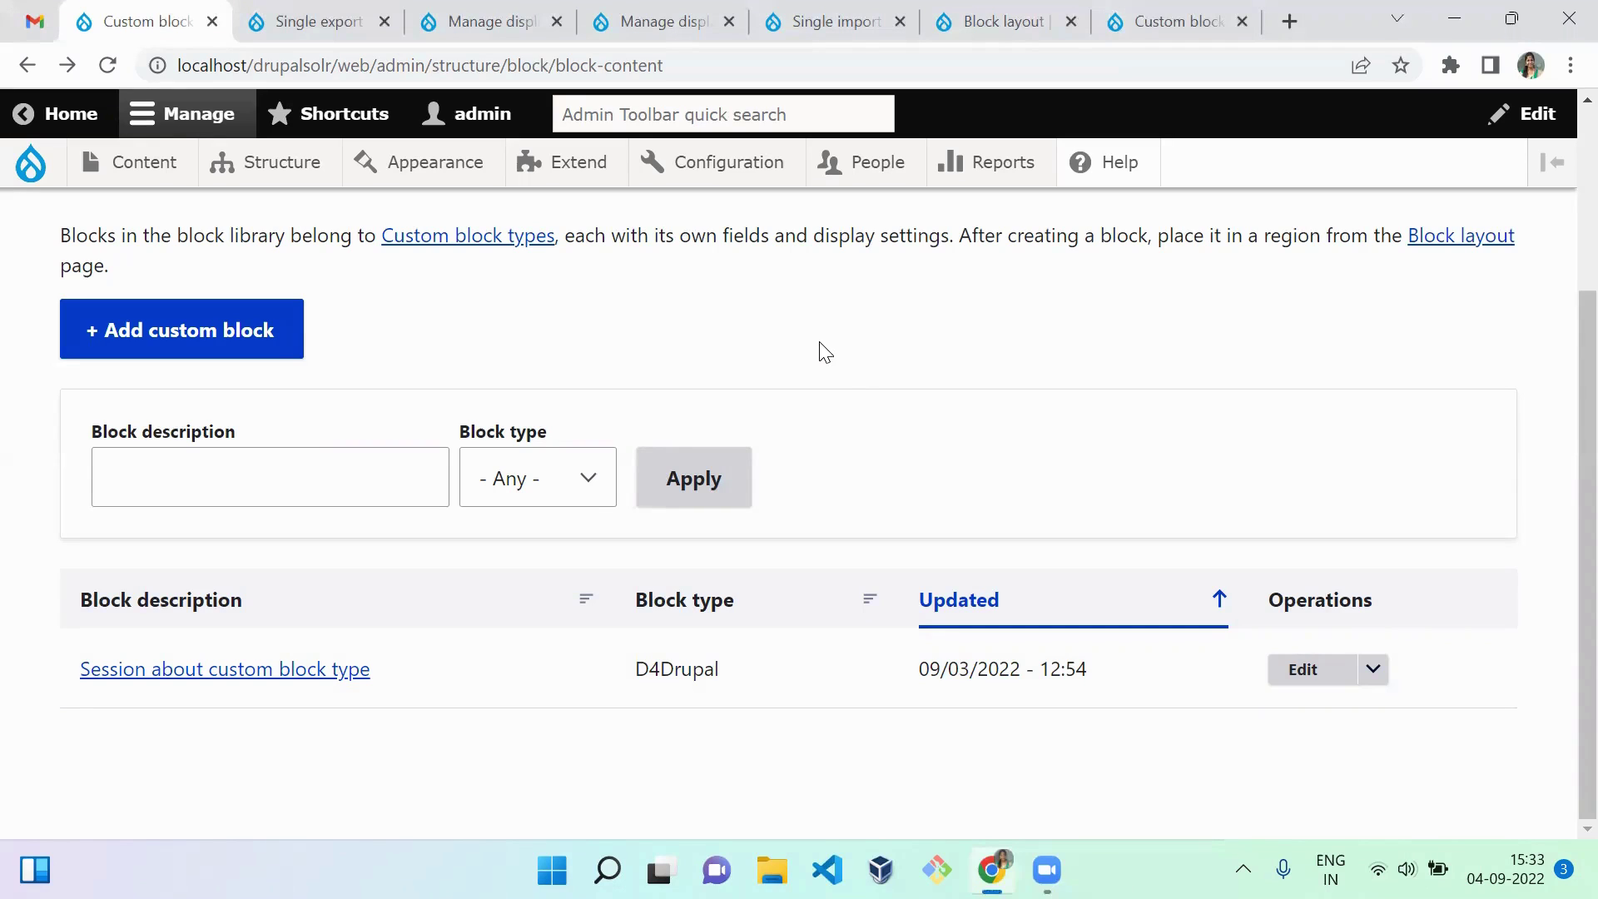
Step: In the exported block YAML on drupalsolr, examine the block content UUID listed under the content dependencies
left_click(375, 12)
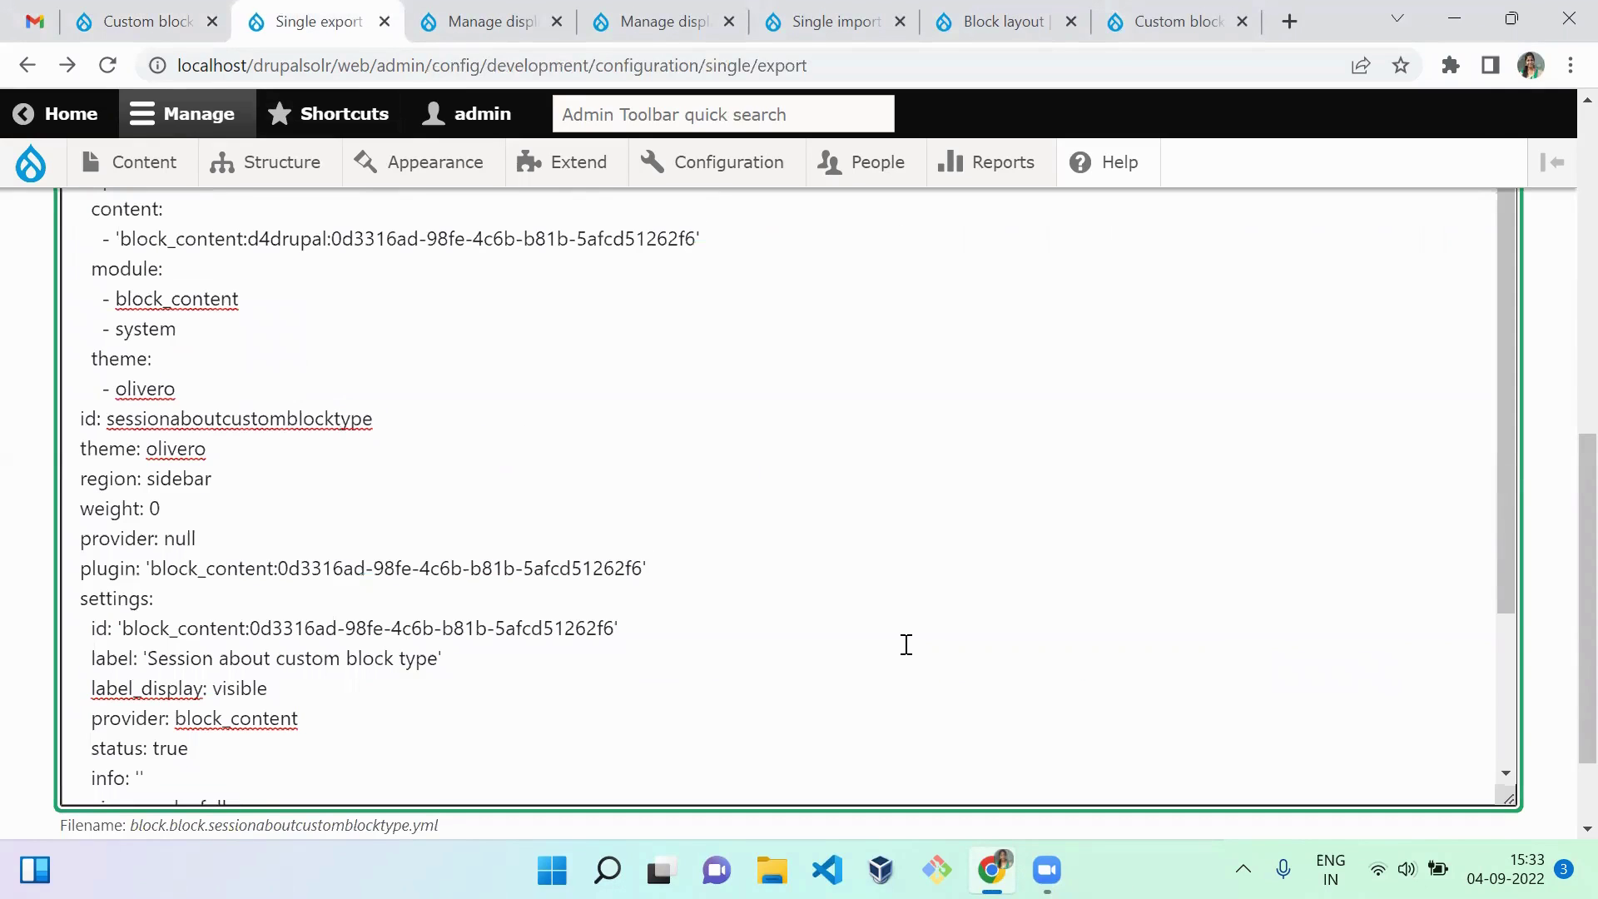
scroll(1562, 566, "up", 2)
scroll(1564, 527, "up", 2)
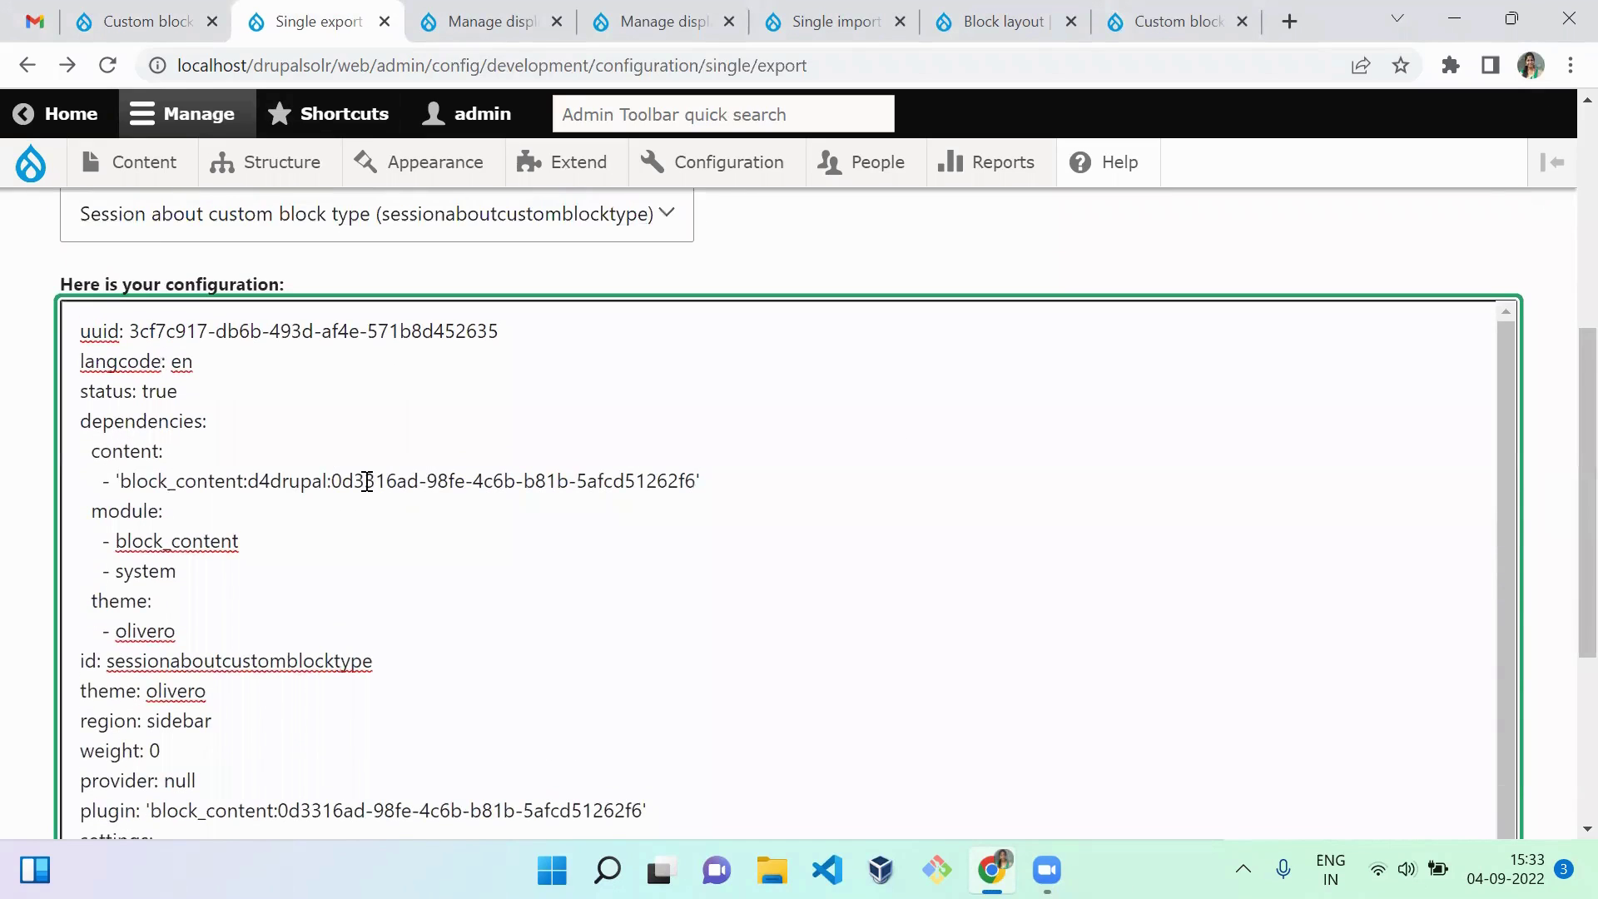
left_click_drag(338, 475, 695, 481)
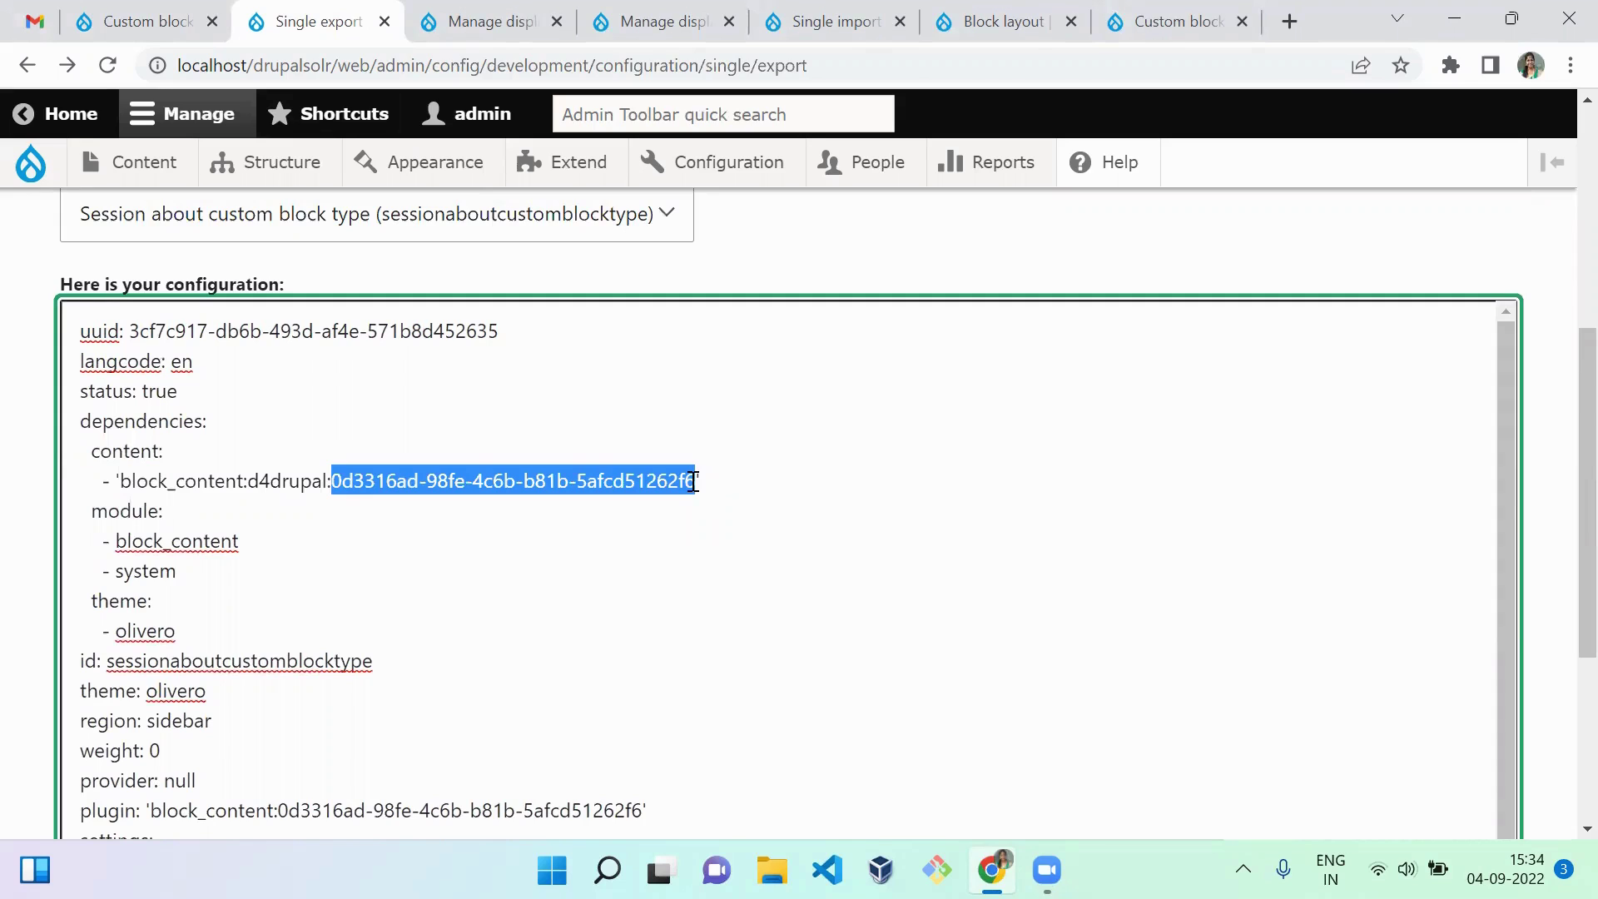
key("ctrl+4")
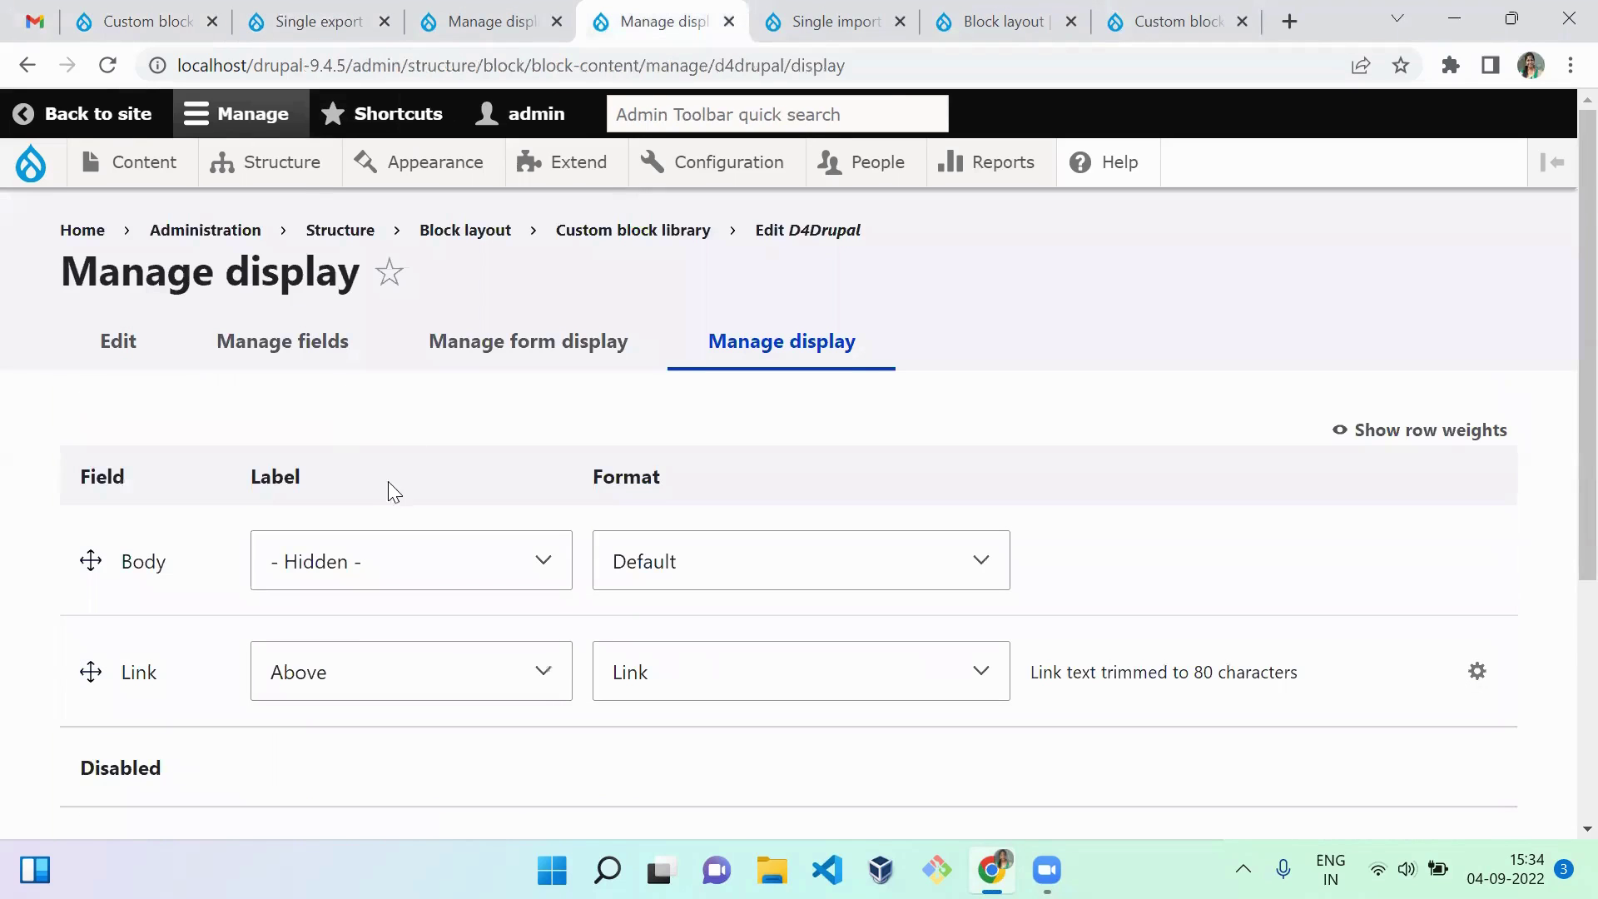
right_click(392, 435)
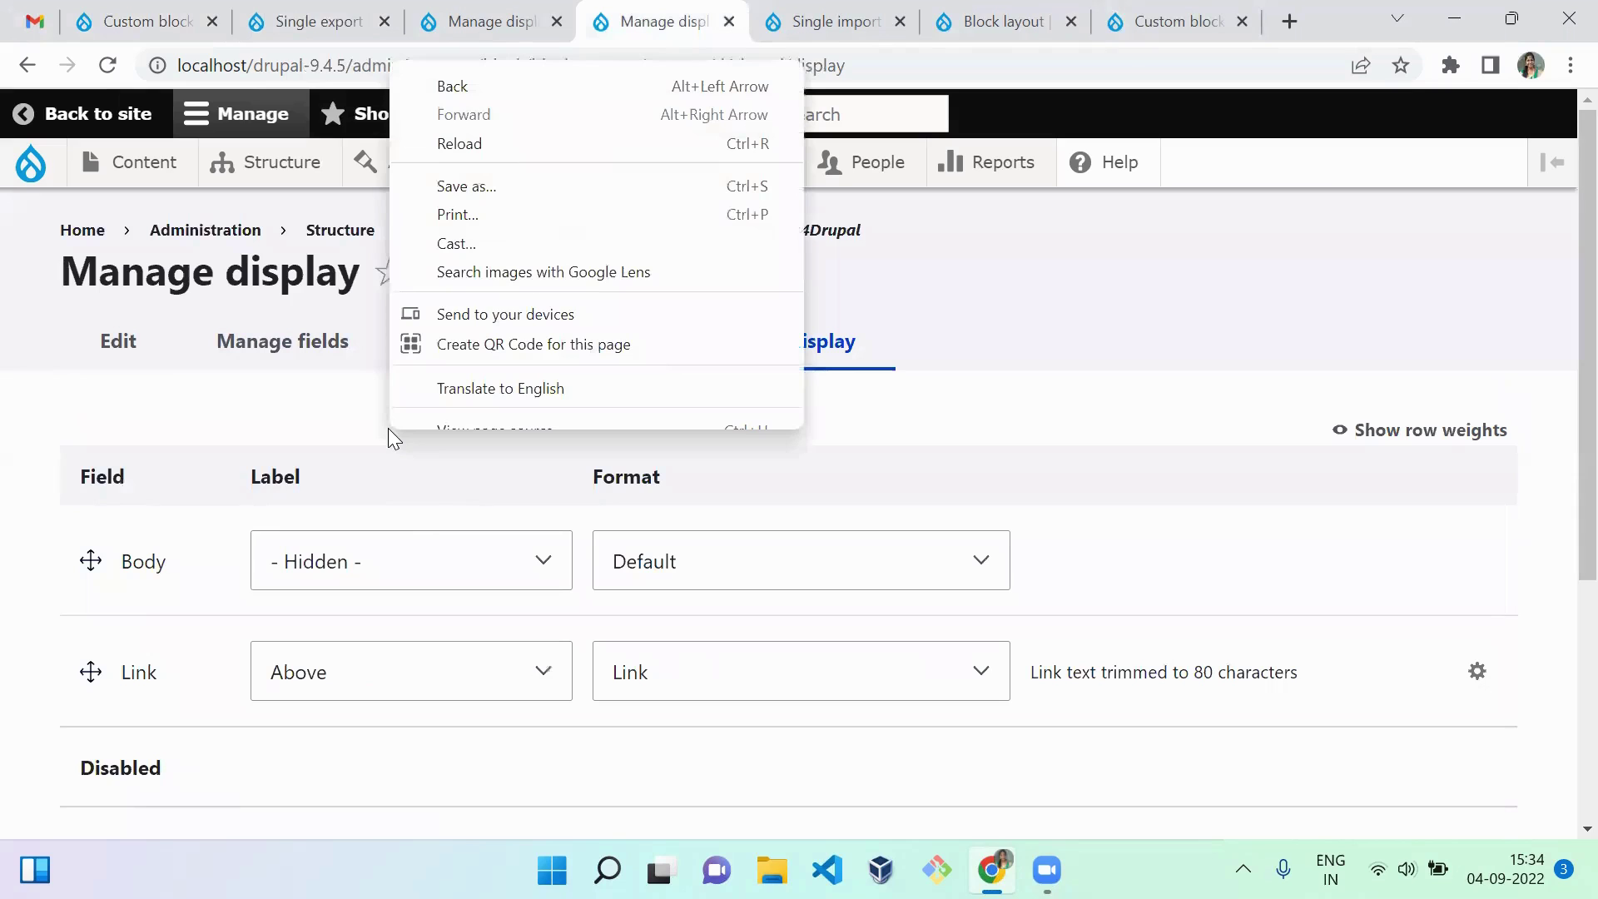
left_click(314, 417)
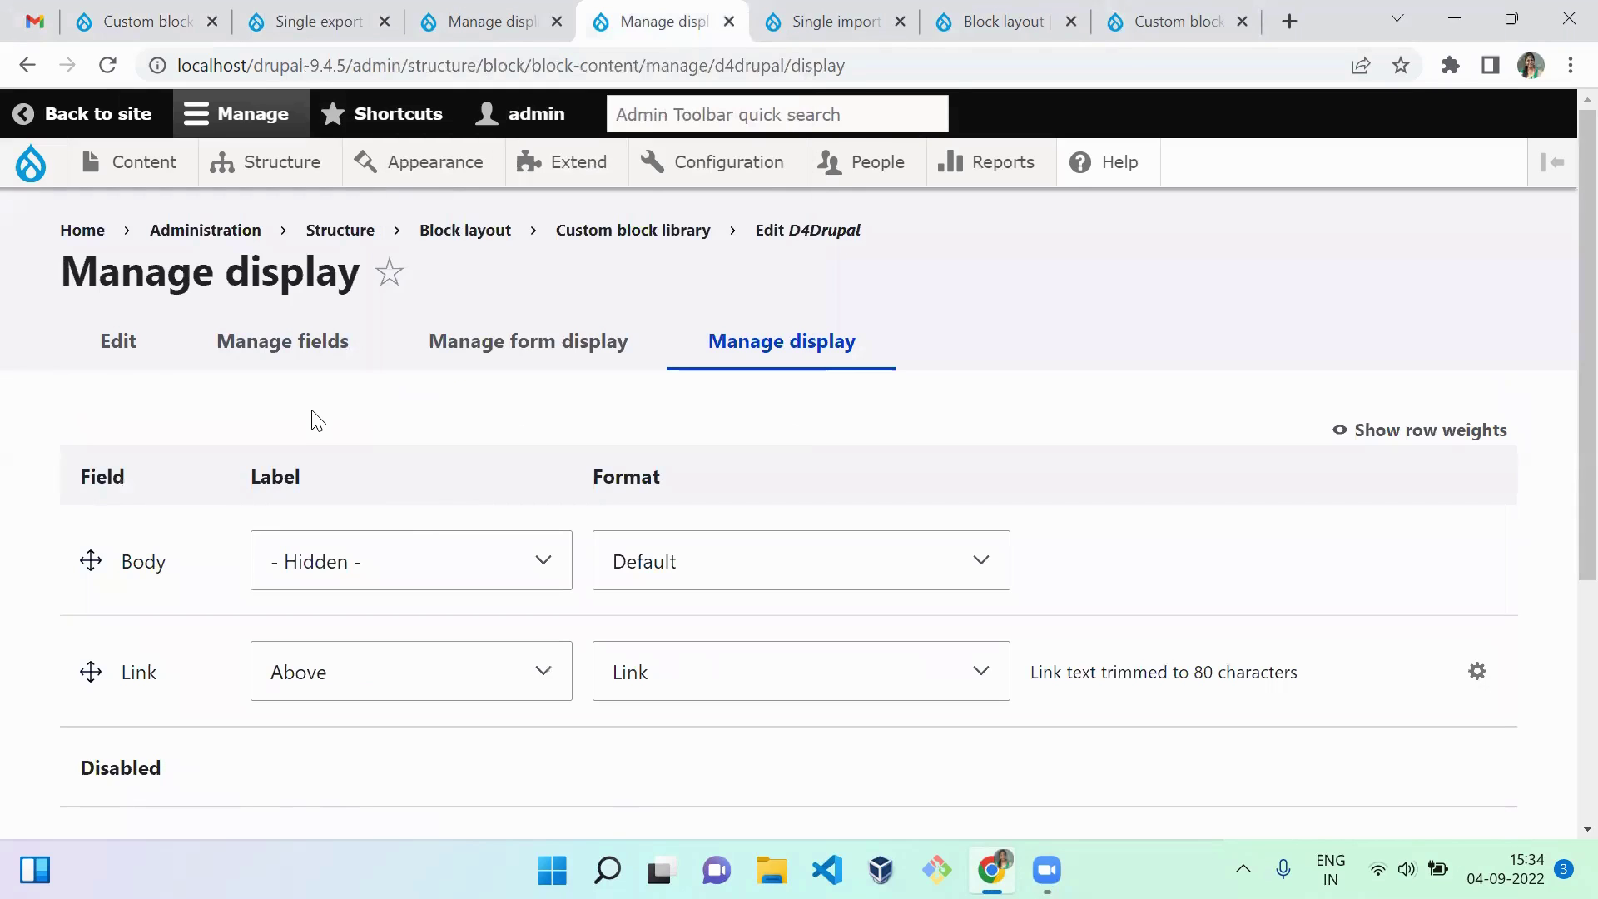
left_click(319, 21)
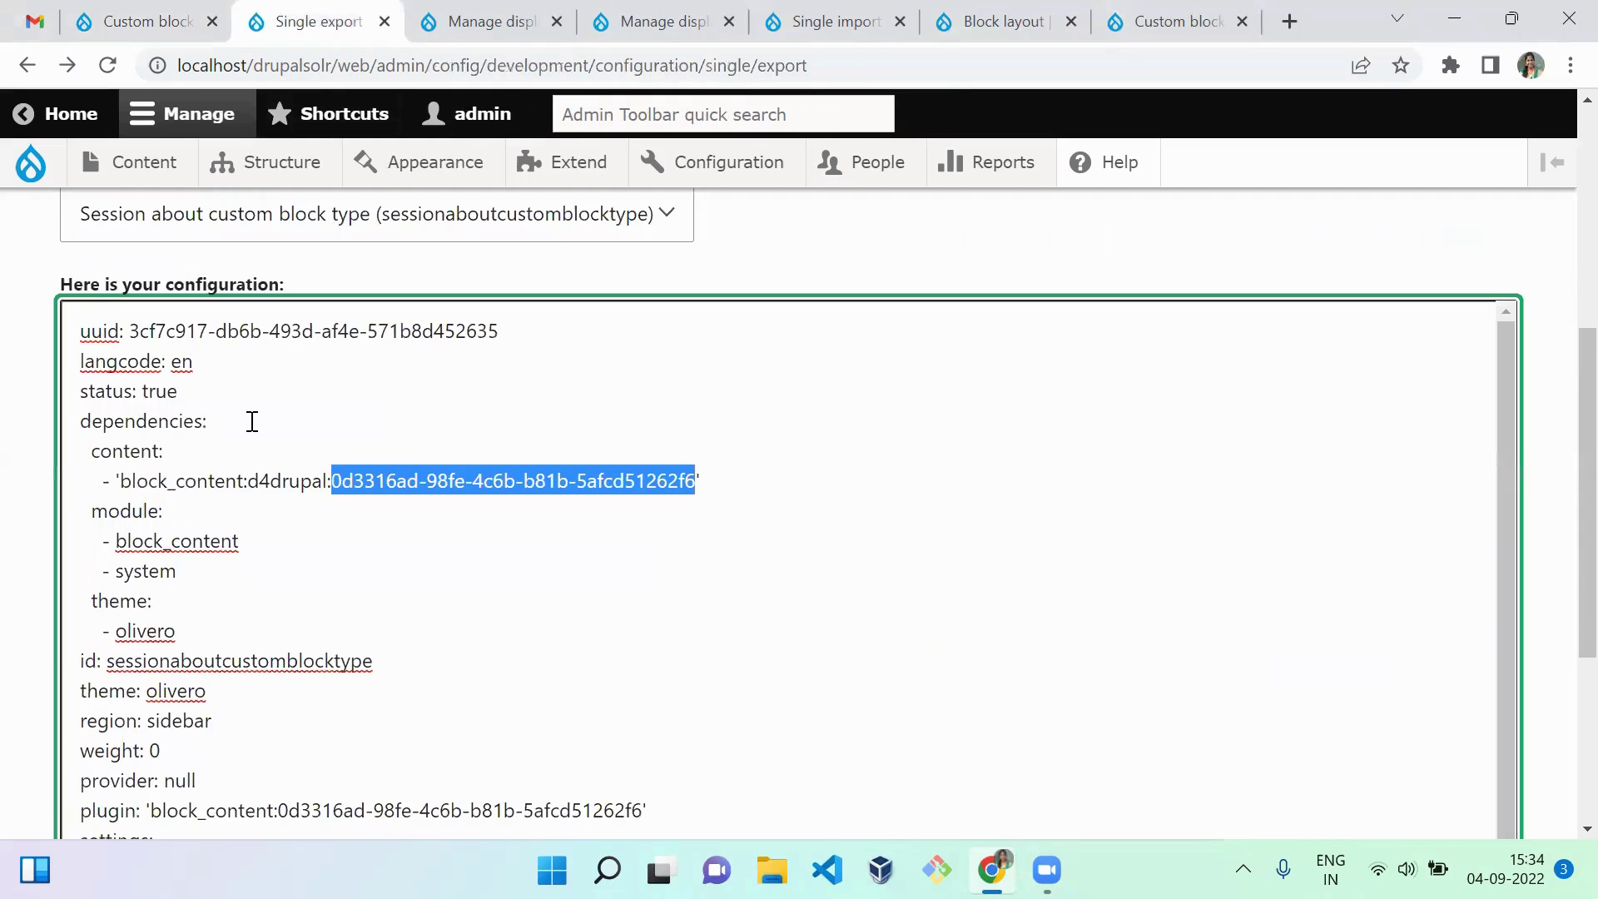
left_click(379, 481)
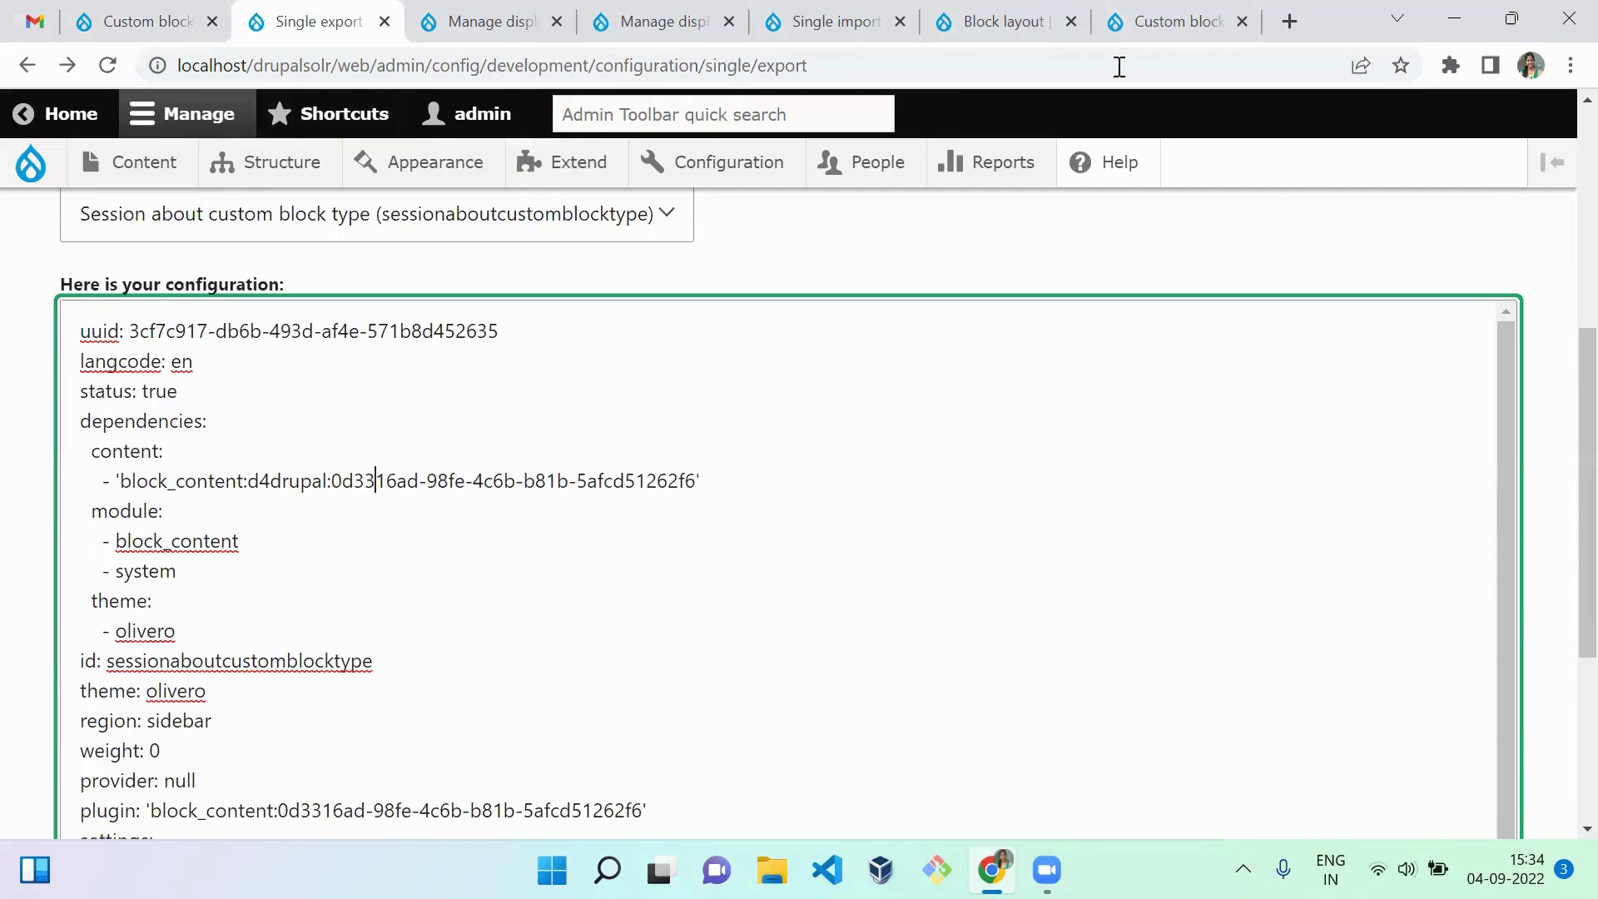
Step: Return to drupal-9.4.5's custom block library and review whether it holds the block content that the imported placement depends on
key("ctrl+9")
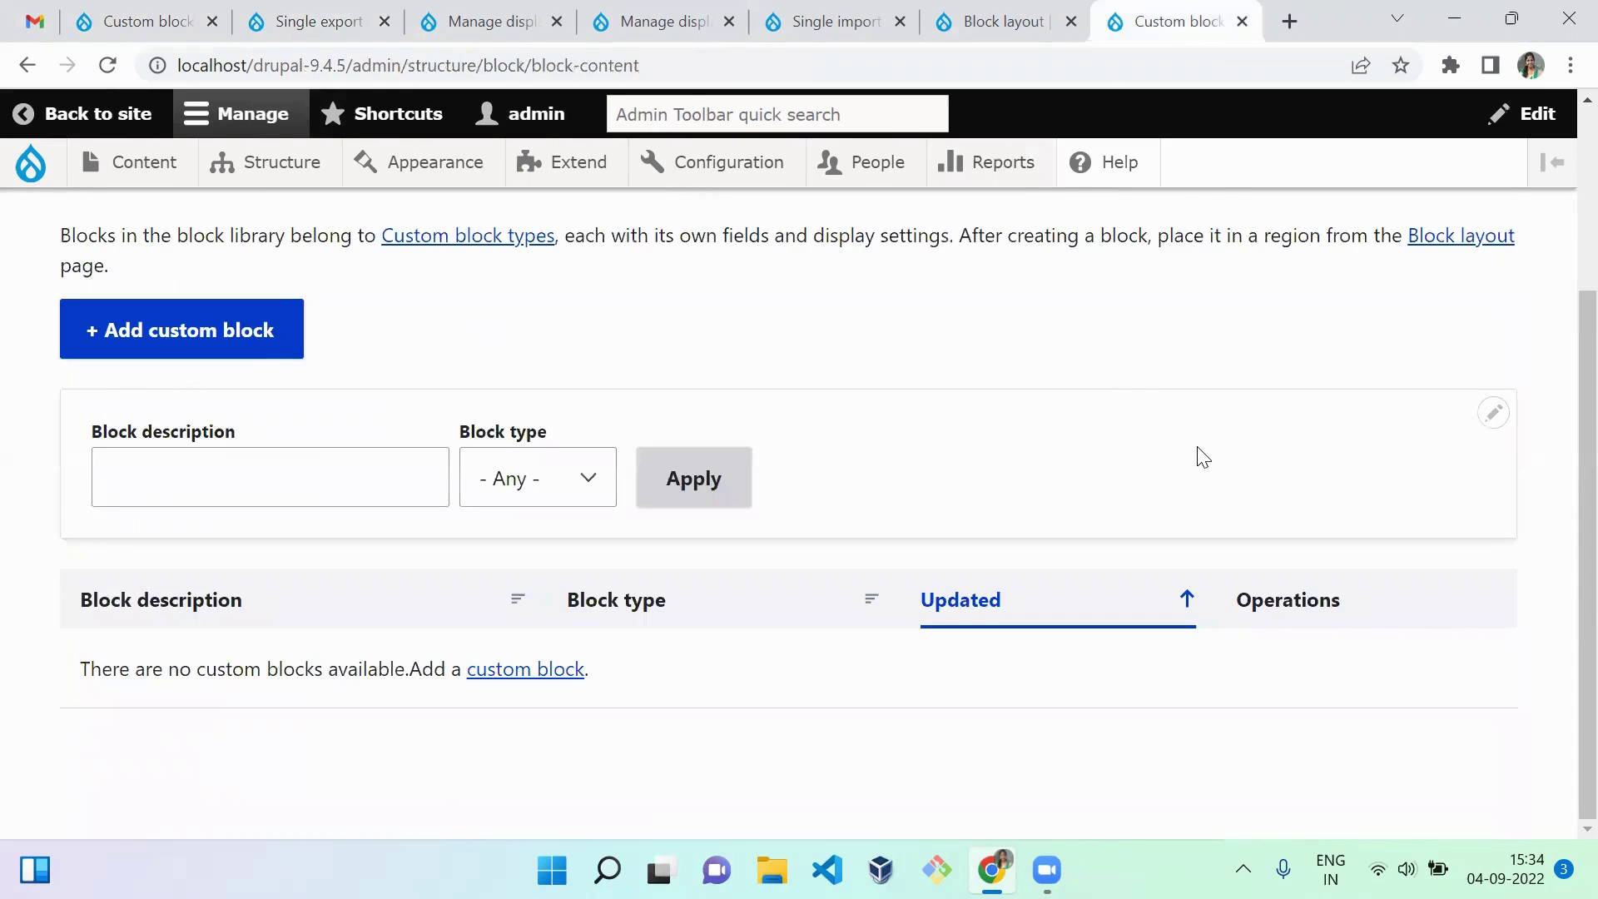
key("ctrl+shift+Tab")
key("ctrl+Tab")
left_click(28, 65)
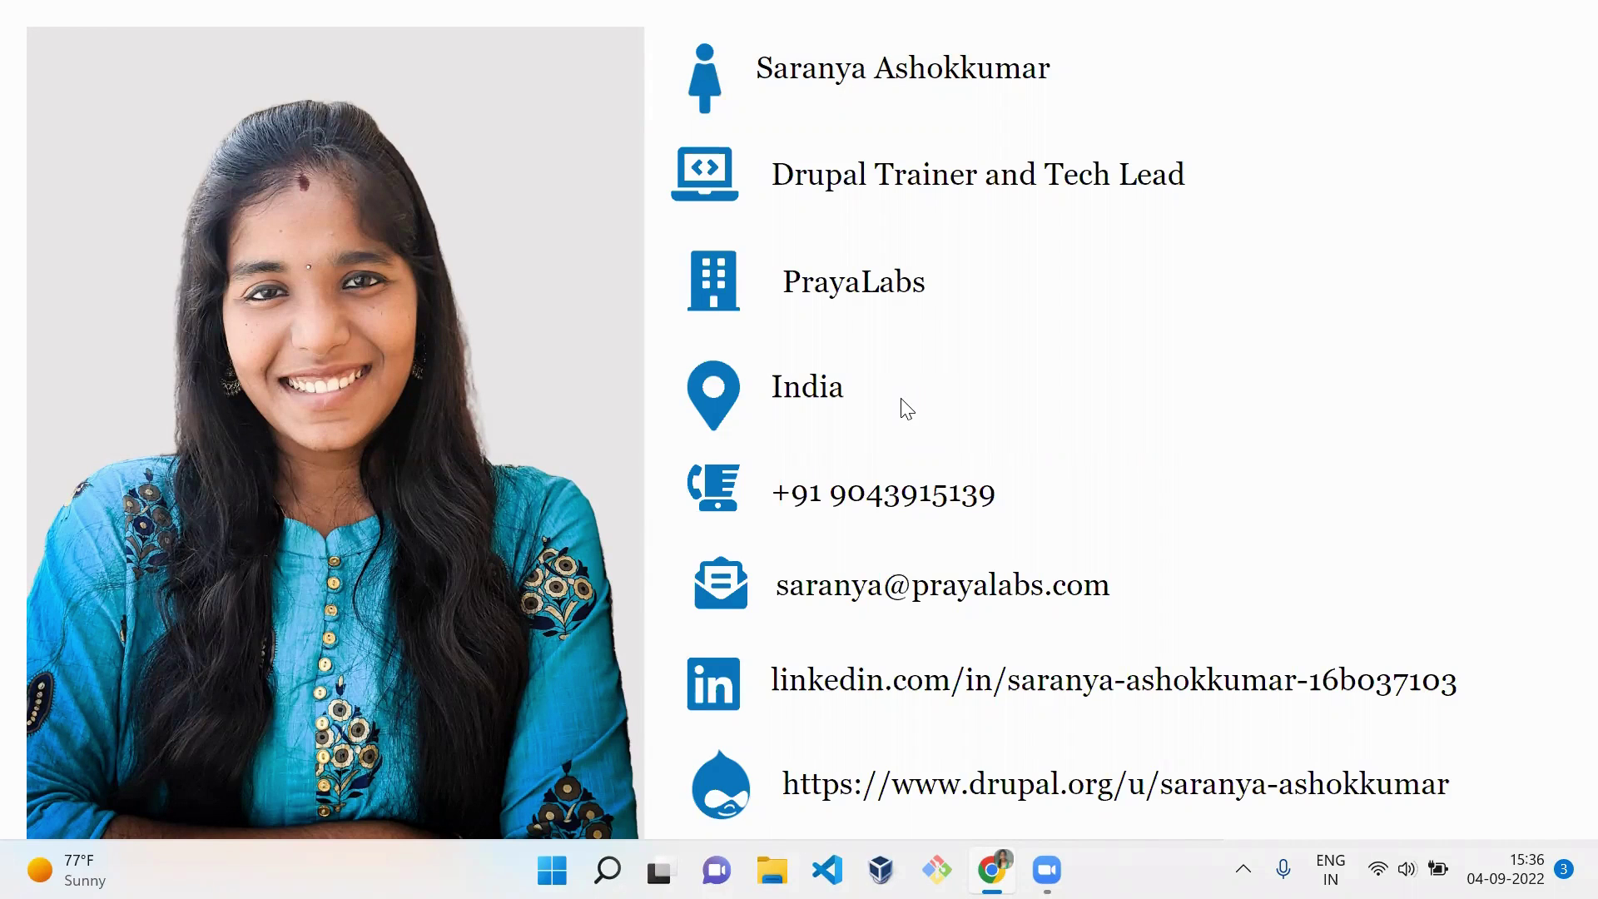
left_click(1044, 462)
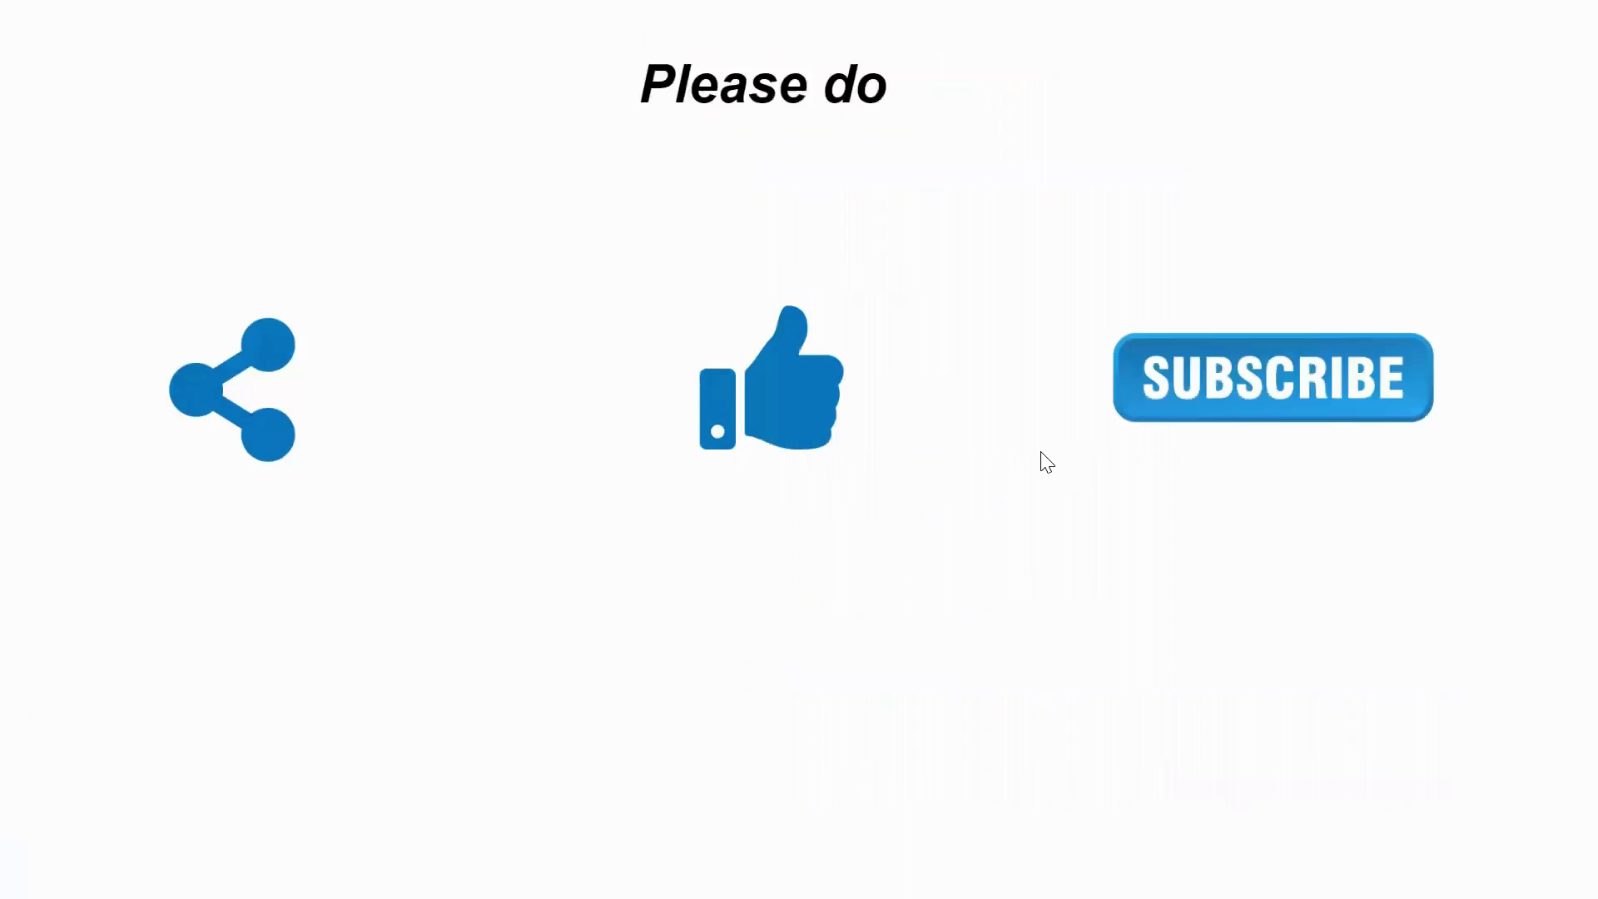